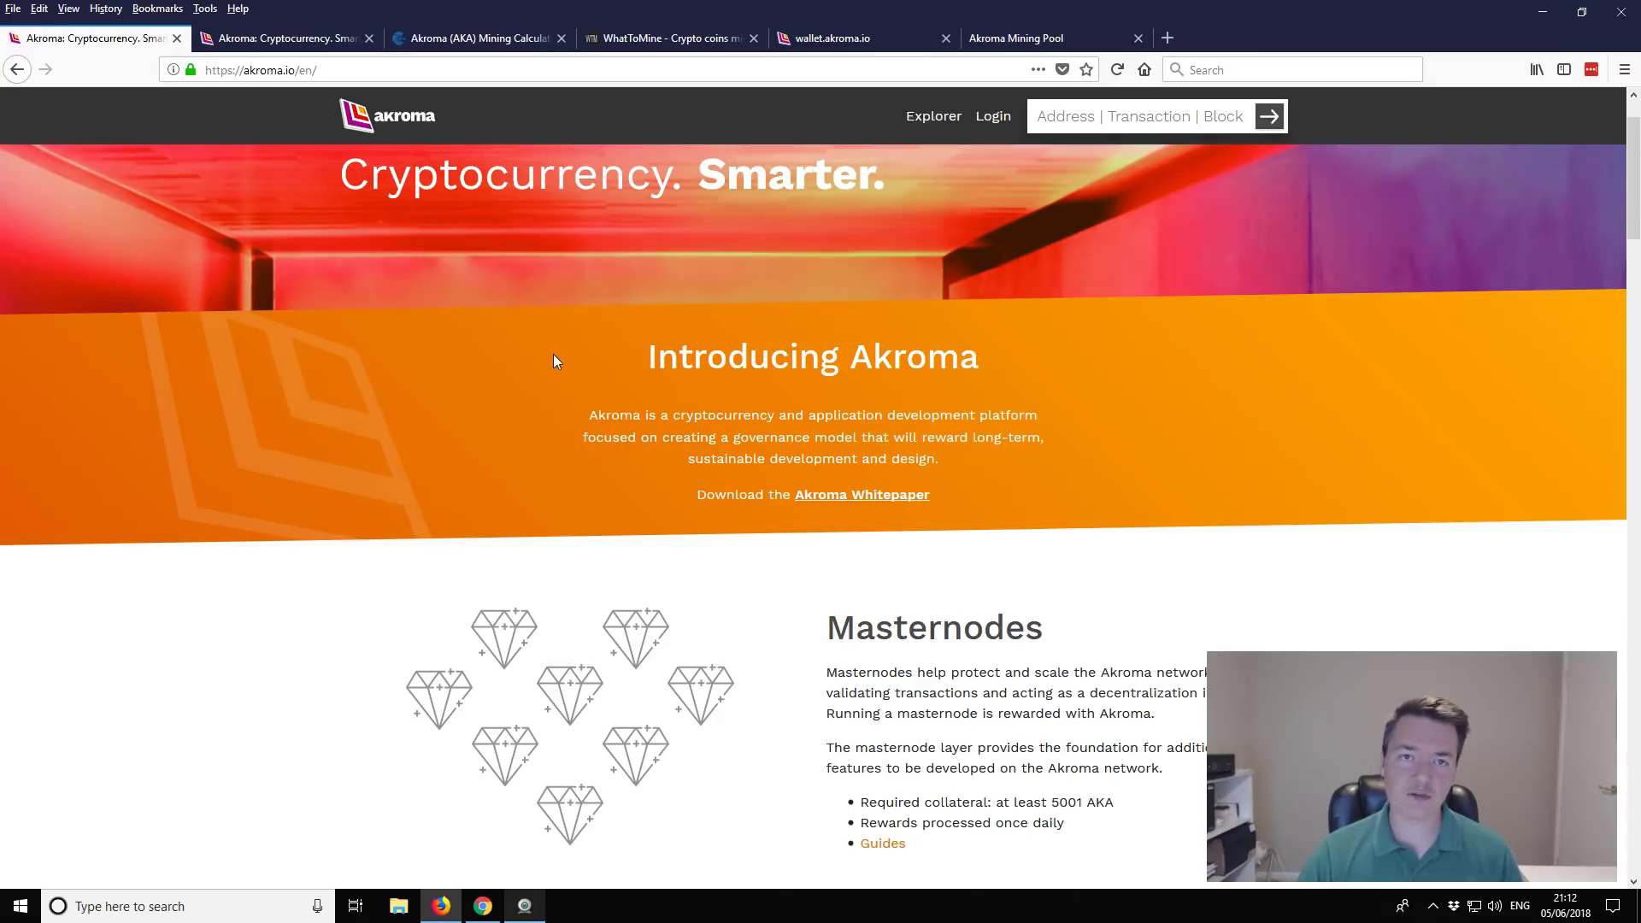
Step: Open the Akroma (AKA) calculator and check Stocks.Exchange (0.00000979 BTC) and Graviex (0.00000916 BTC) prices
click(462, 38)
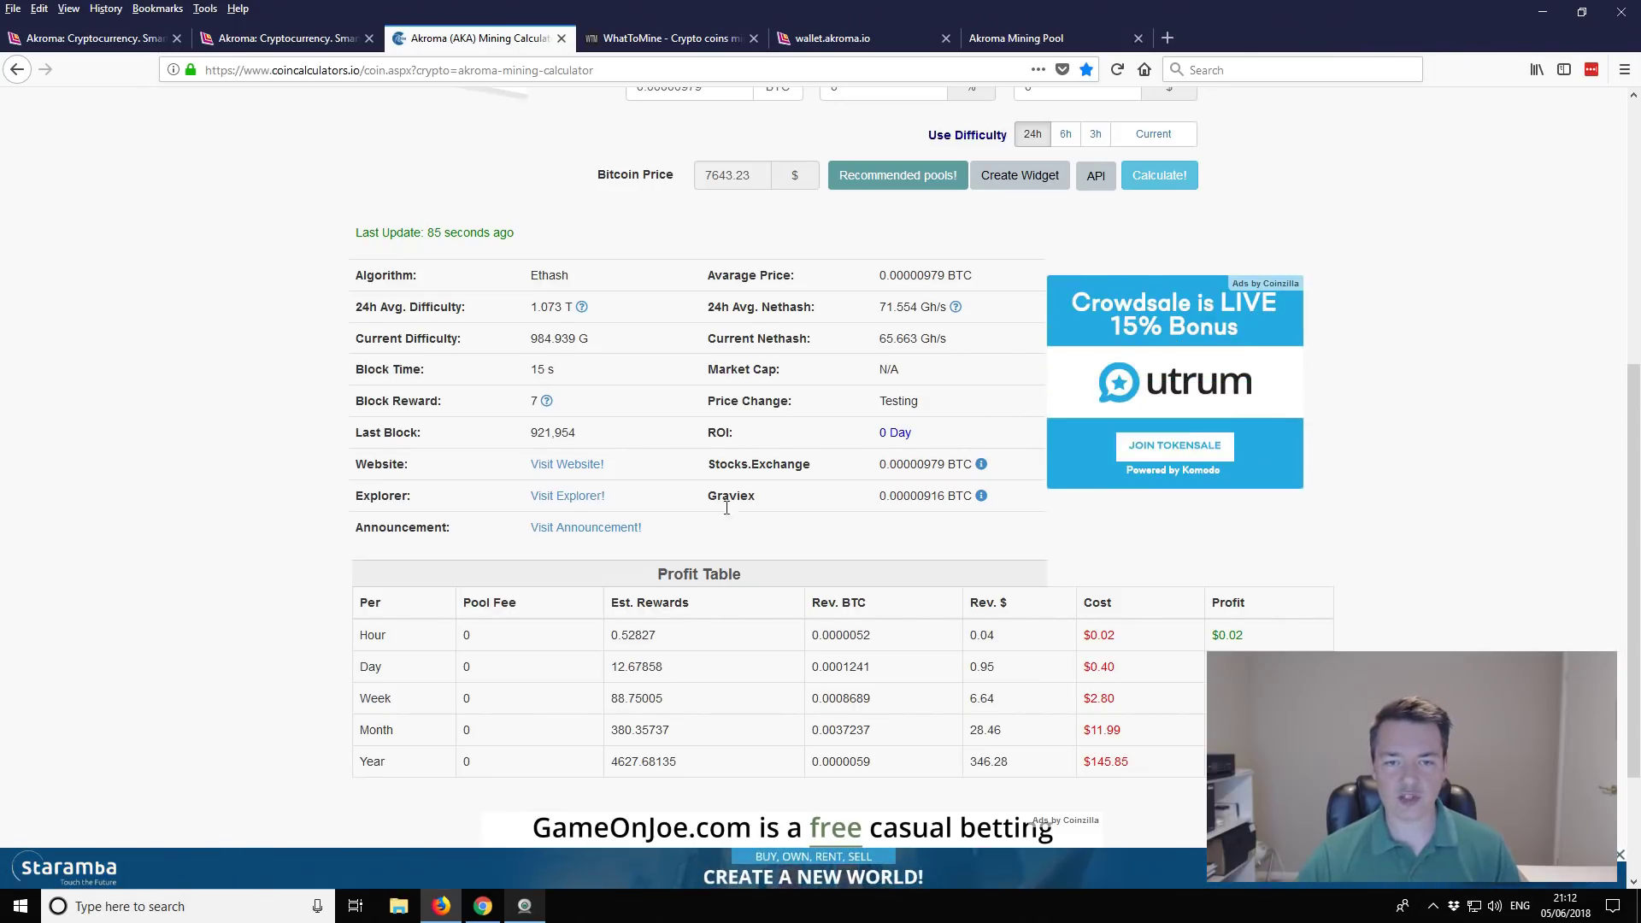
drag(713, 466, 807, 467)
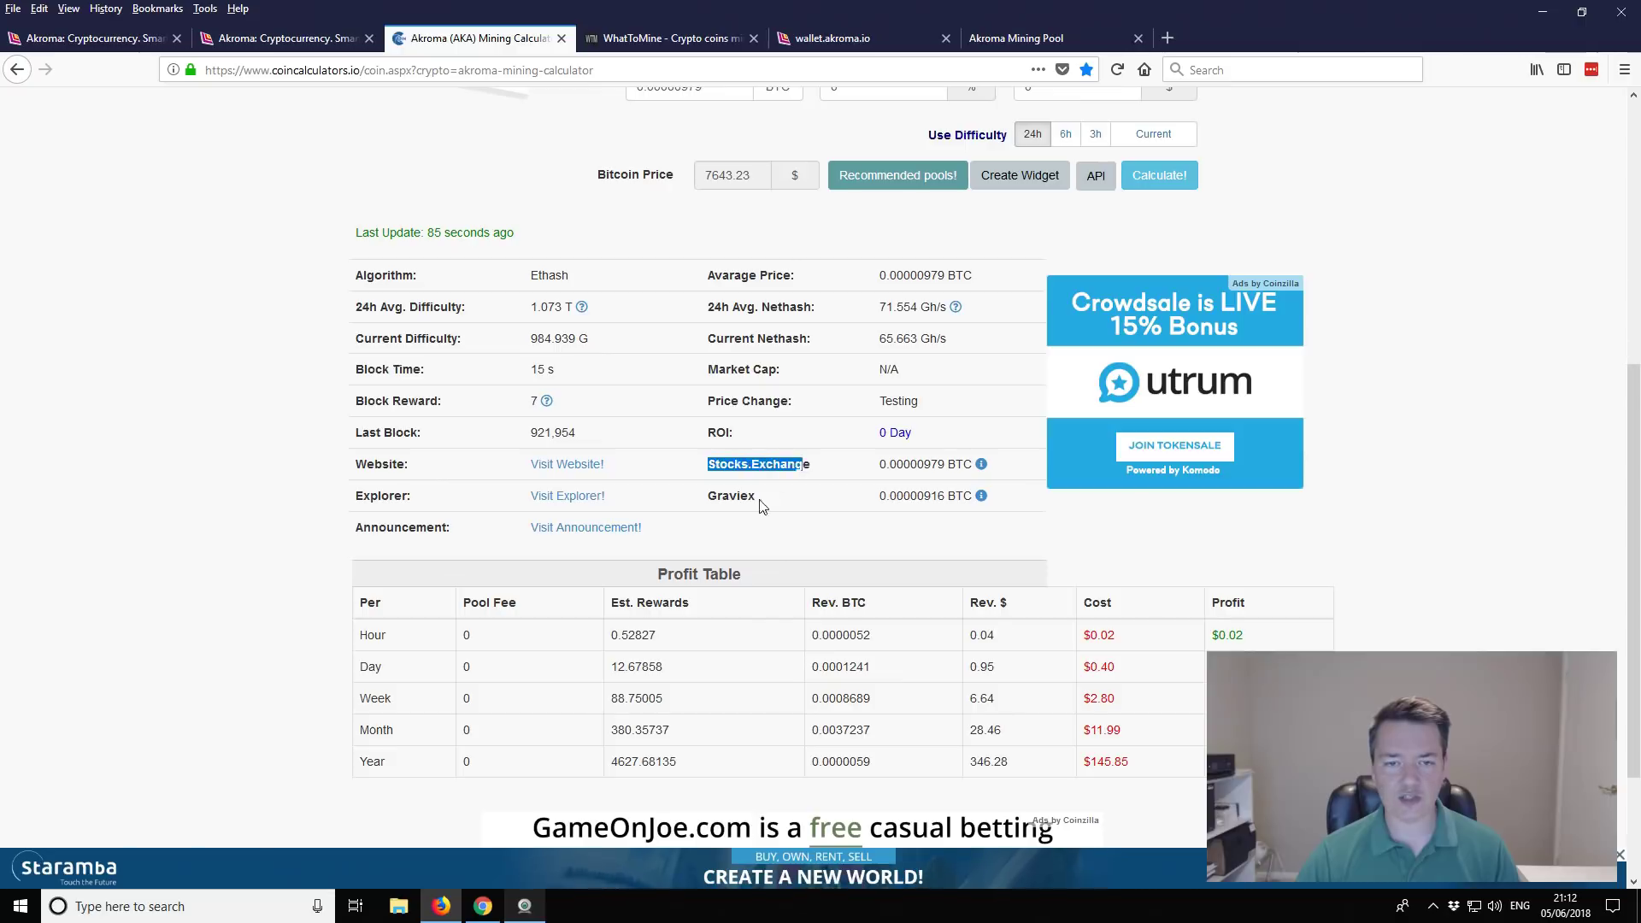
double_click(726, 494)
click(759, 507)
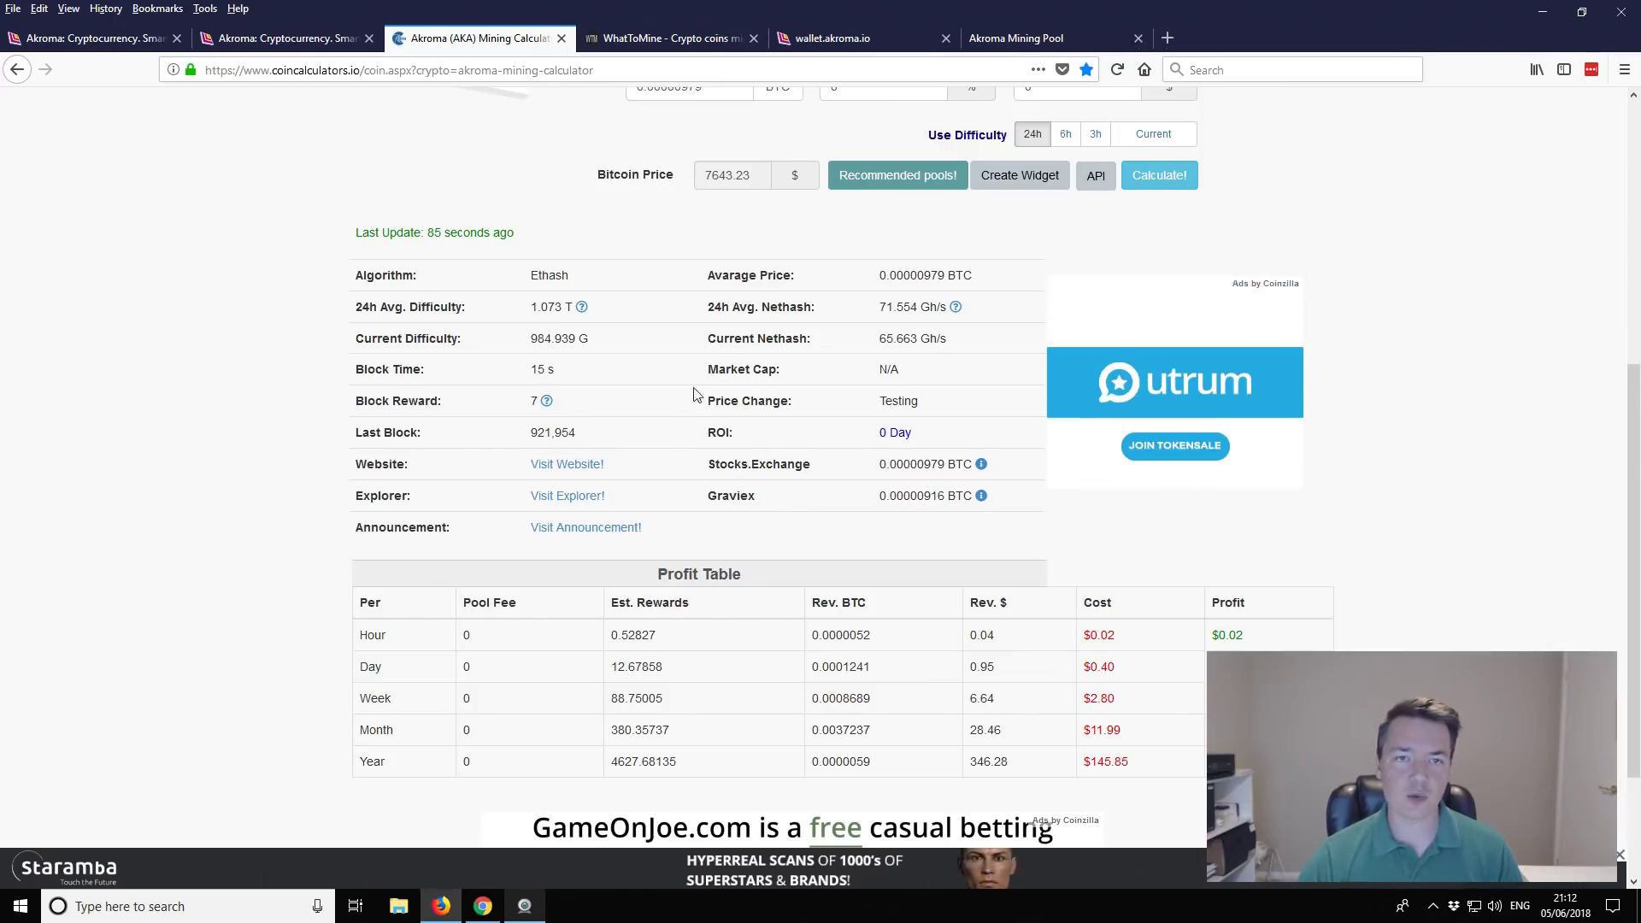
Step: Keep the 22.5 MH/s hash rate and set Power to 90 W
scroll(1009, 486, up, 5)
scroll(1009, 486, down, 1)
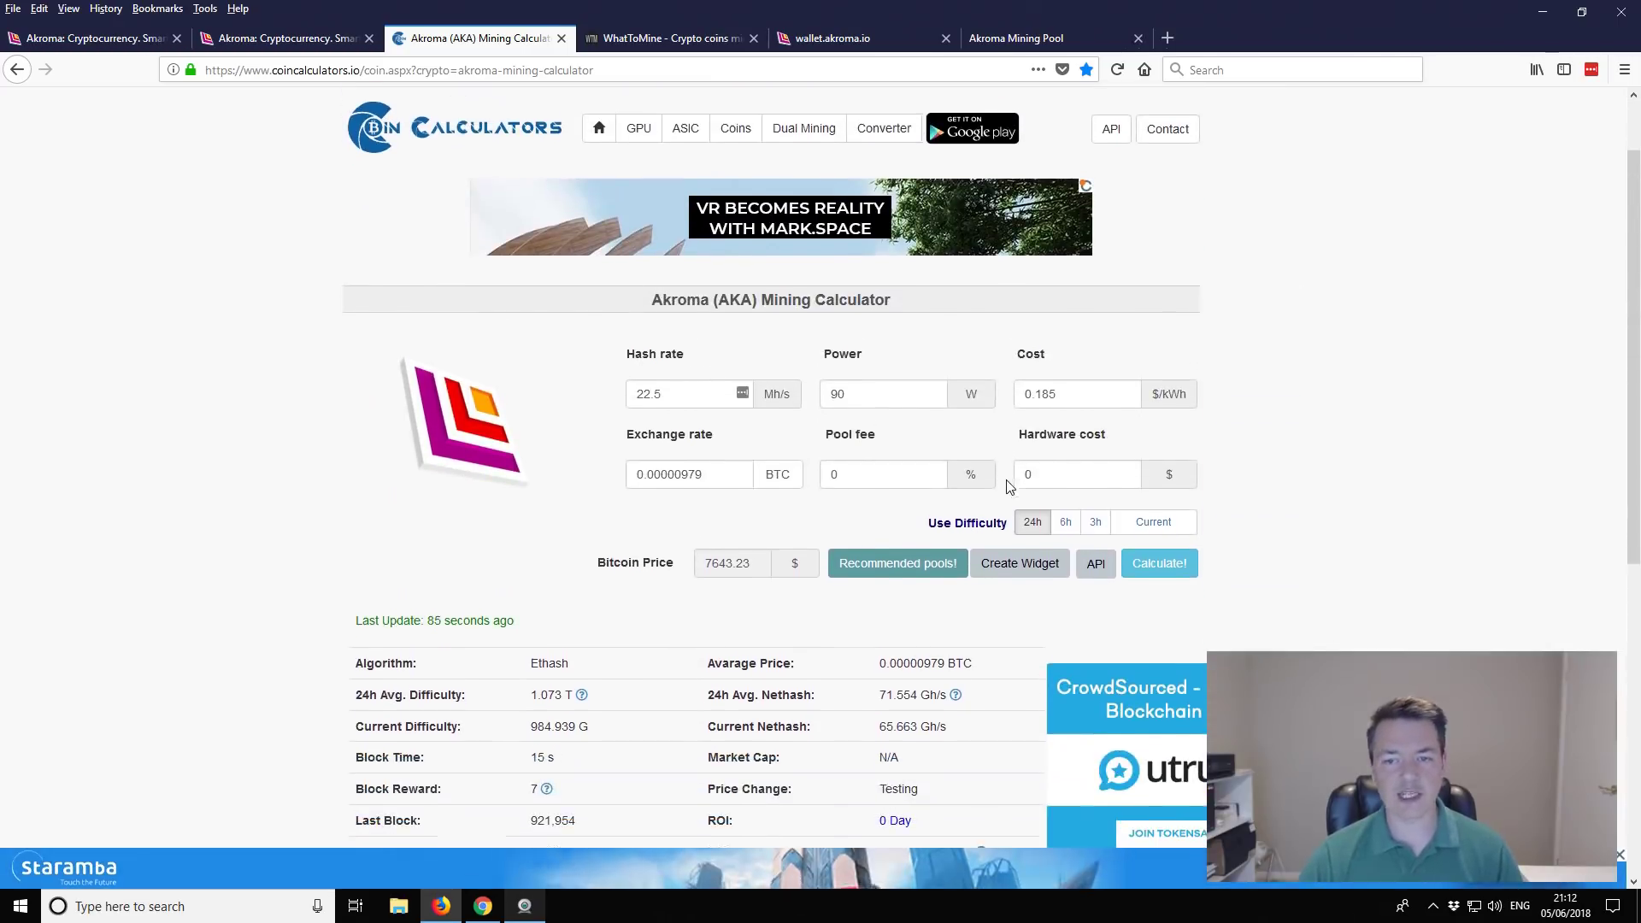
scroll(1320, 453, down, 1)
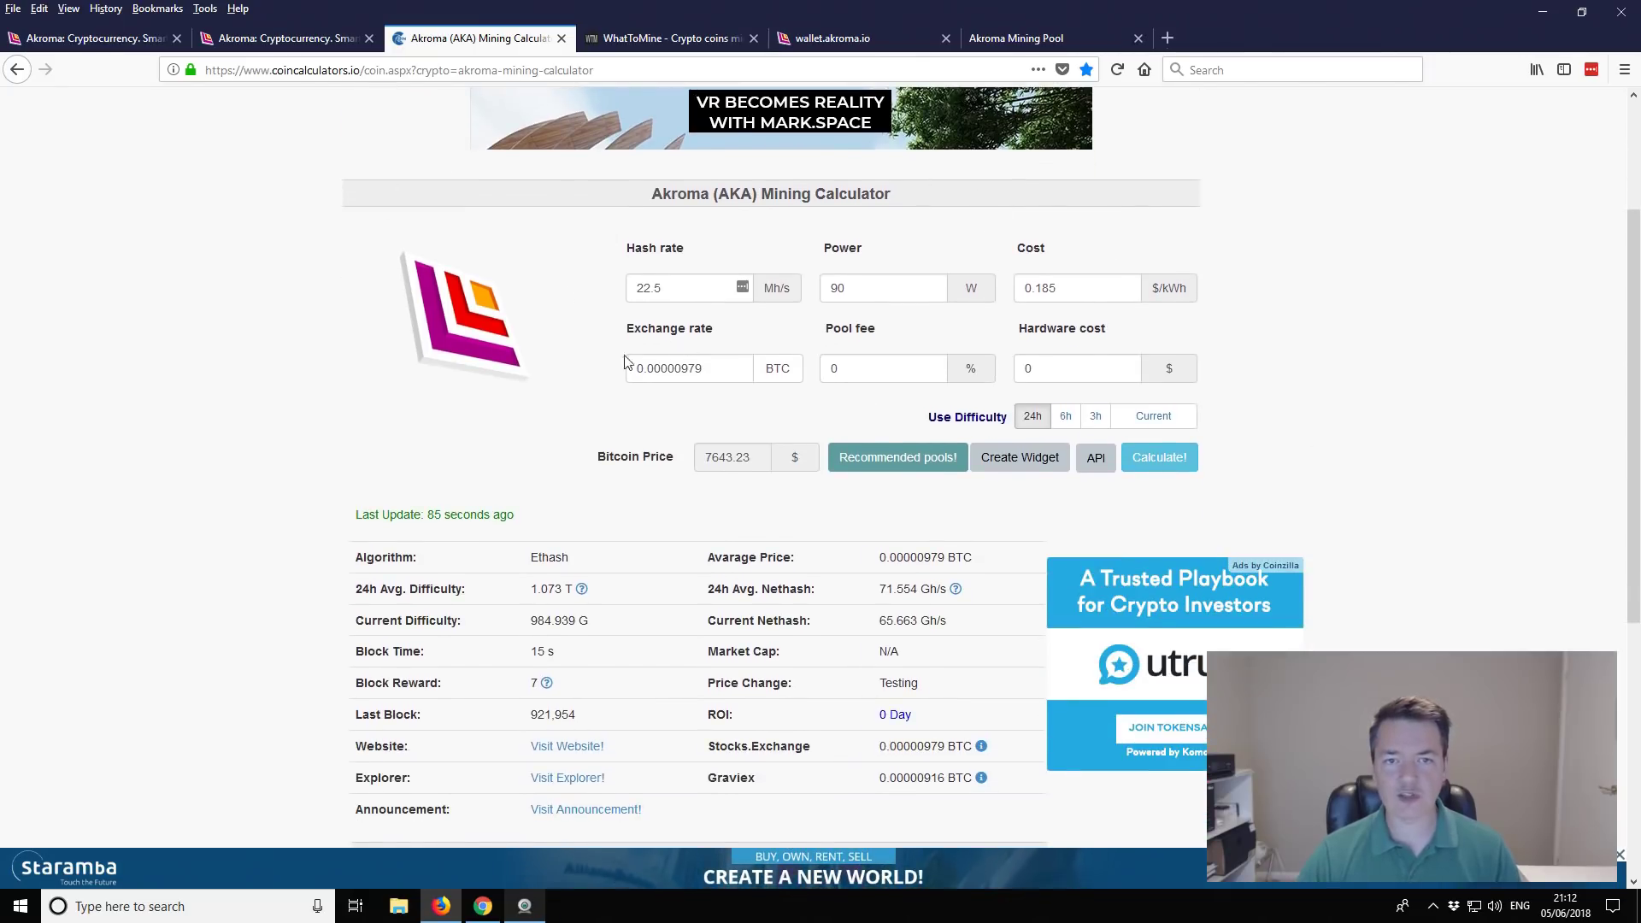
double_click(681, 297)
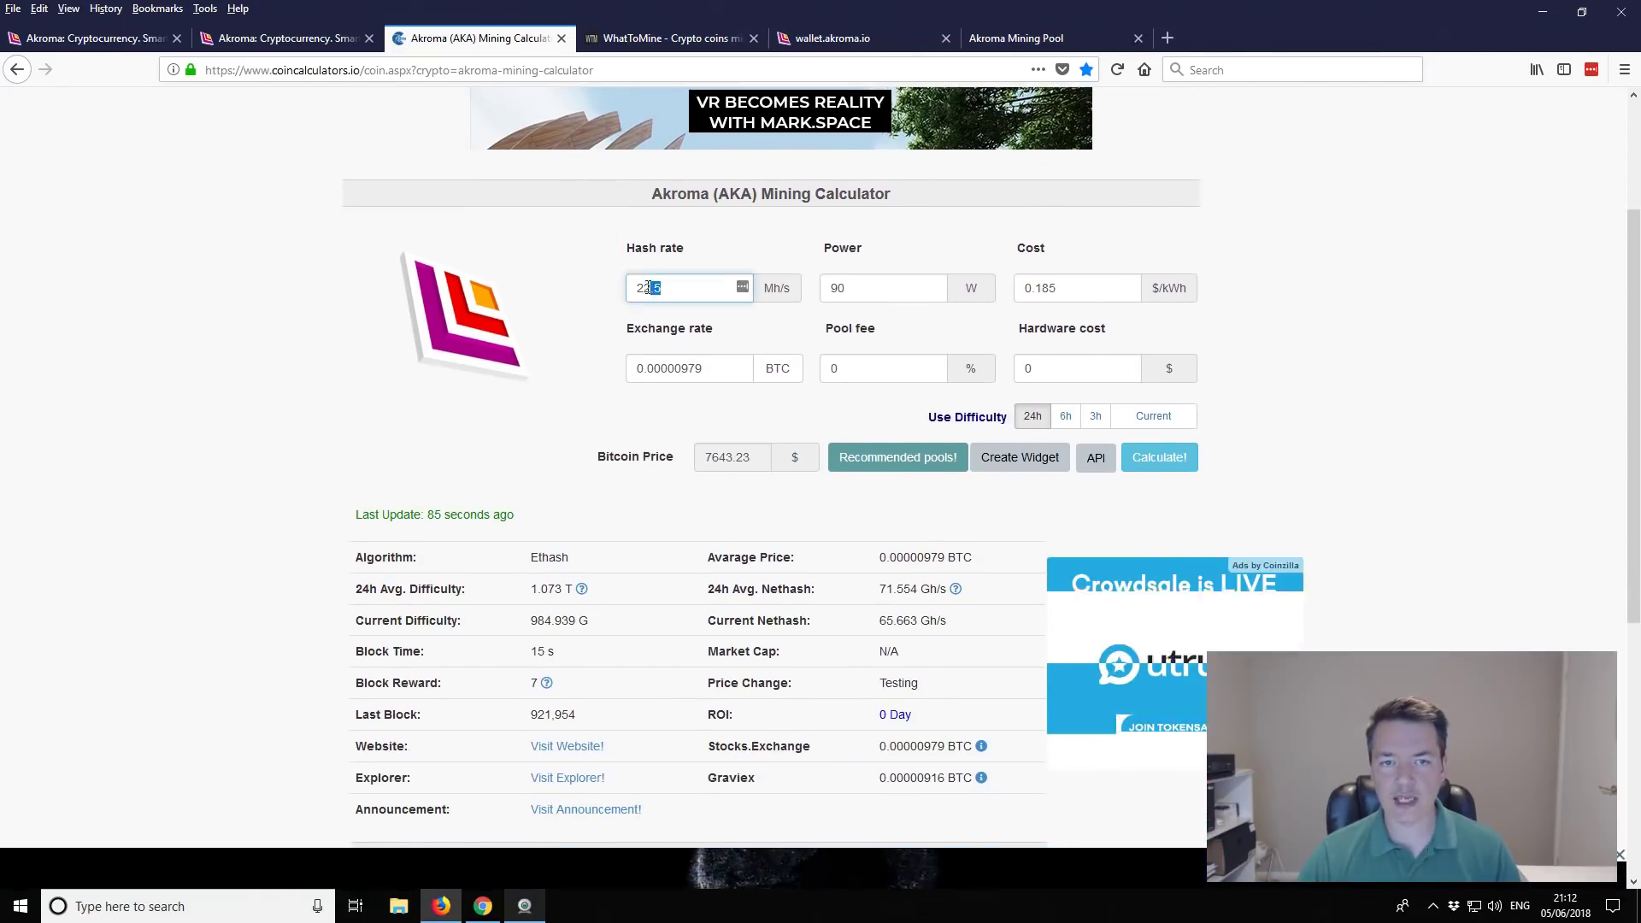
click(658, 288)
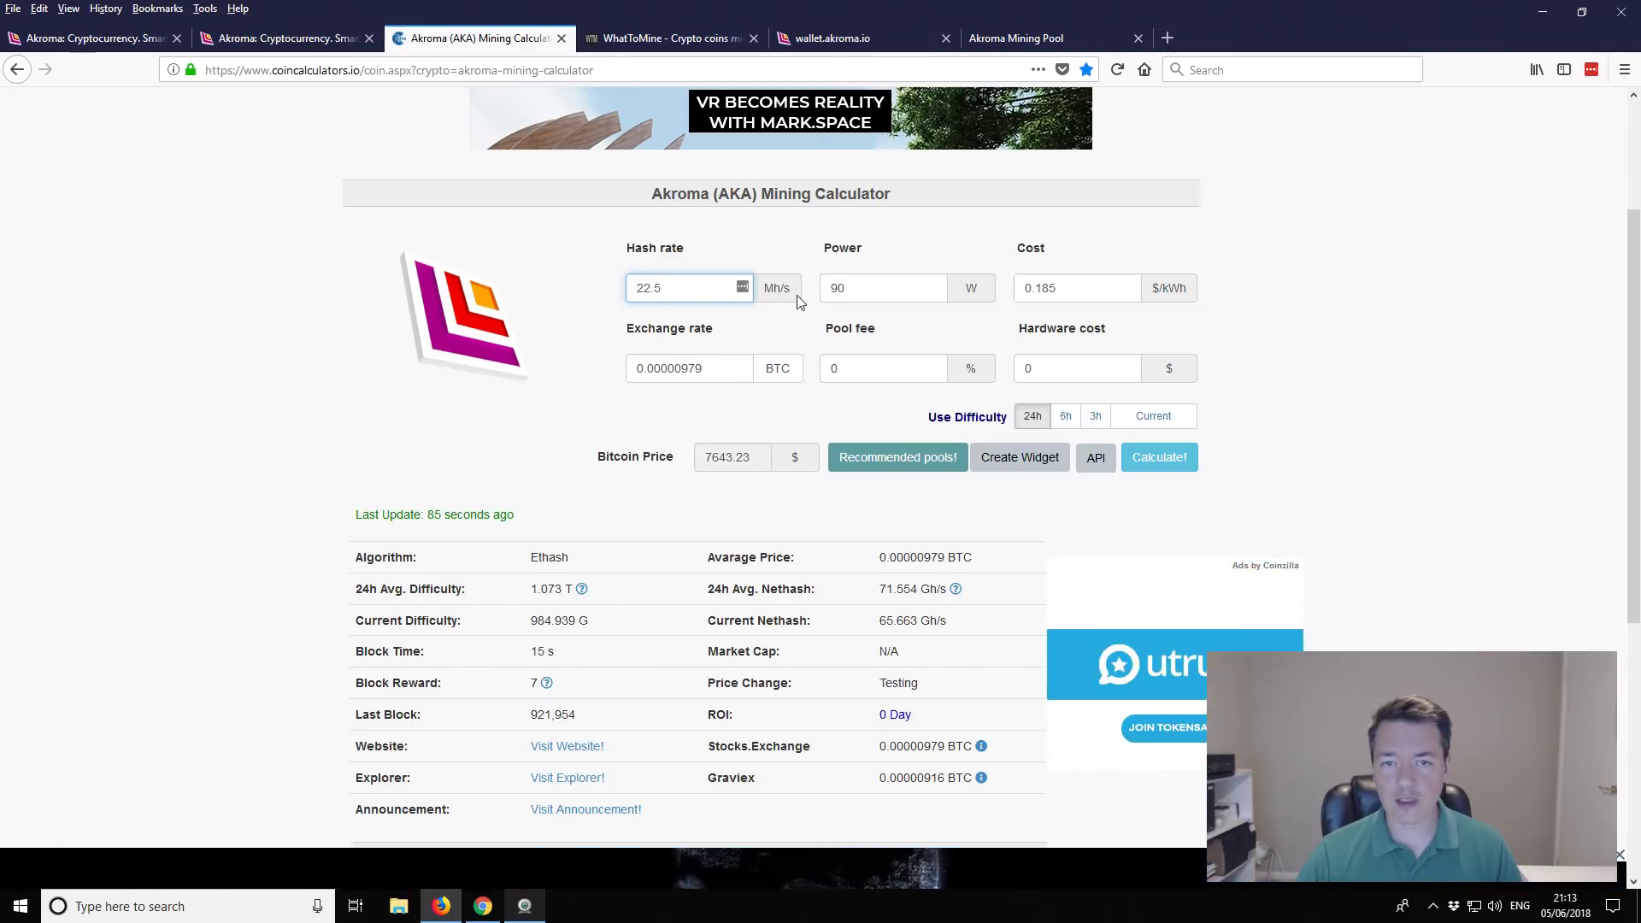
double_click(822, 288)
text(90)
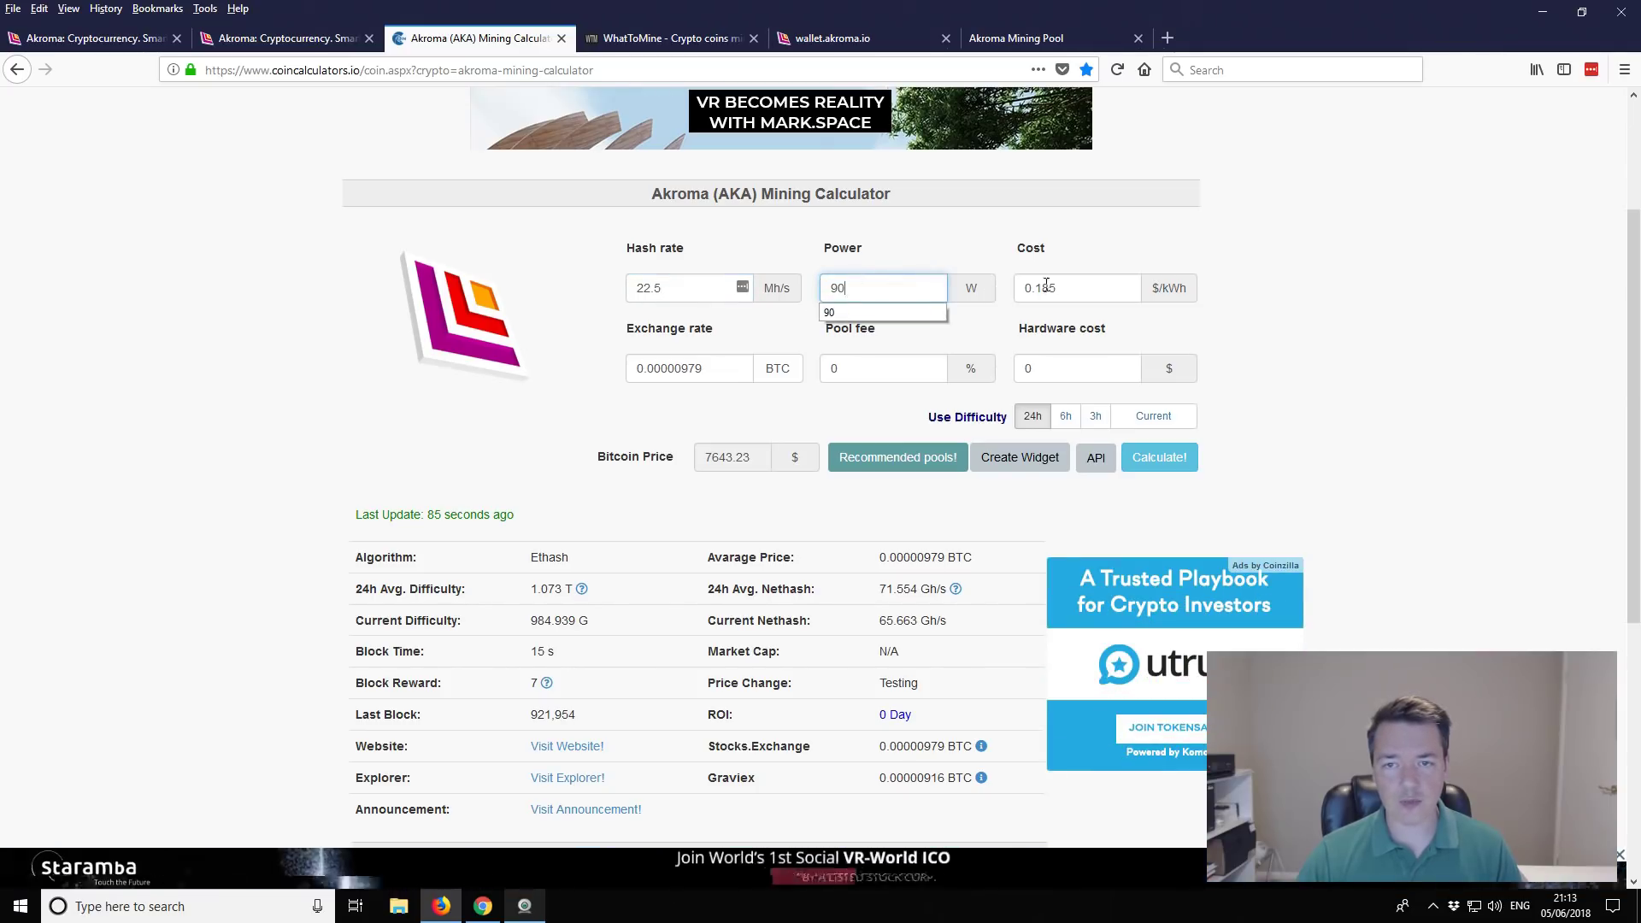
click(1065, 285)
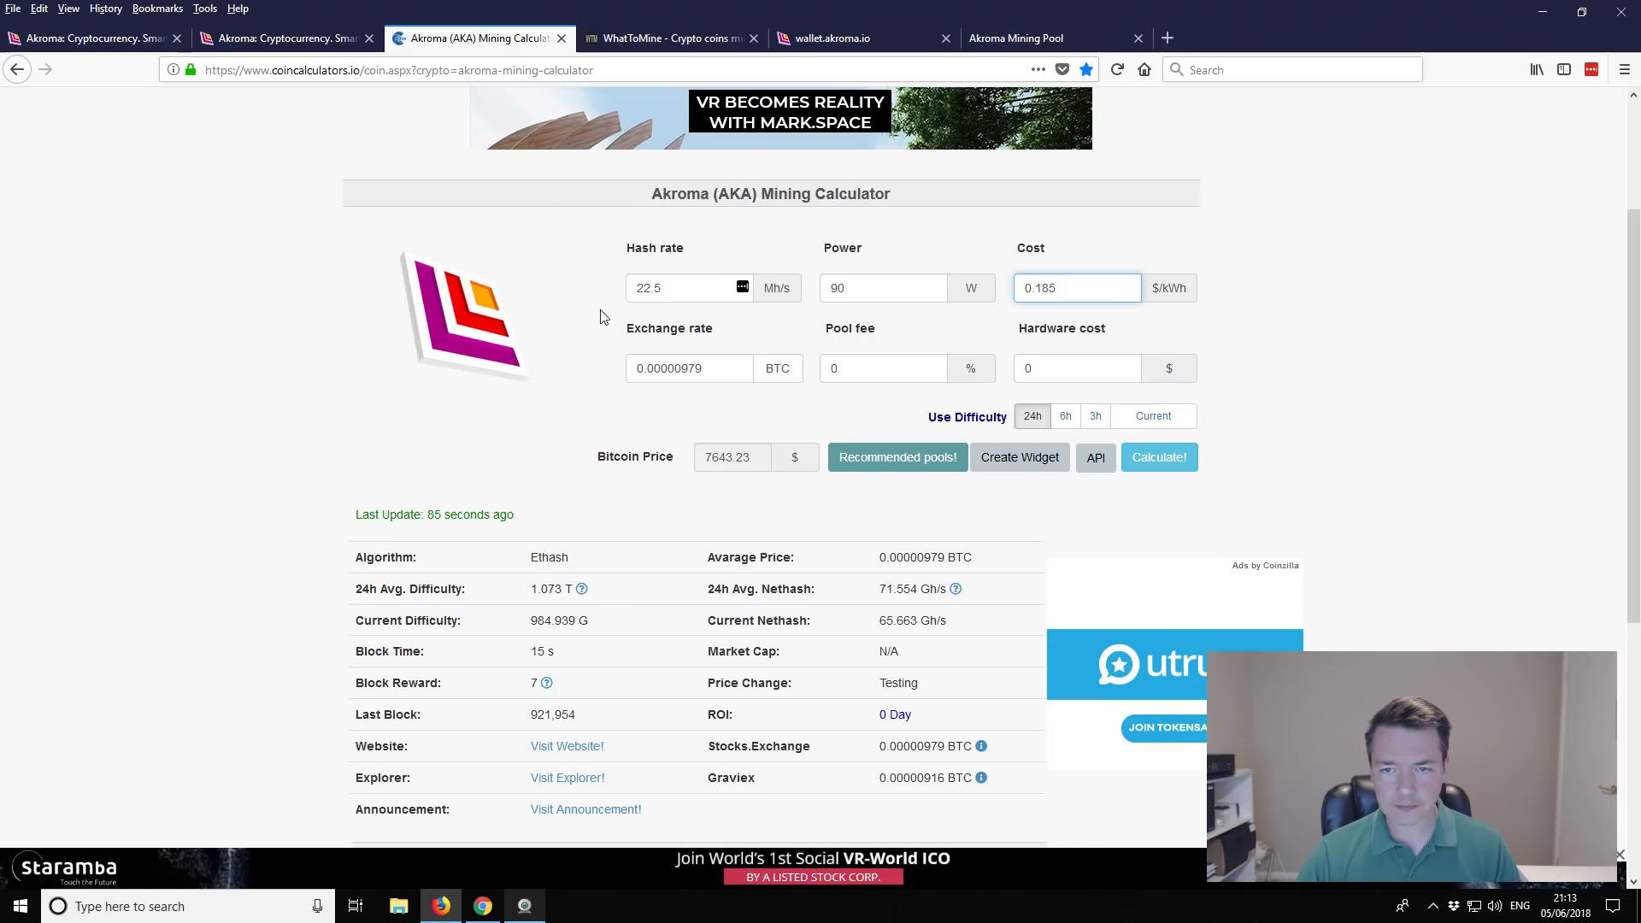
Step: Review the Profit Table's Day row: 12.67858 AKA reward and $0.55 profit
scroll(885, 394, down, 2)
scroll(885, 388, down, 5)
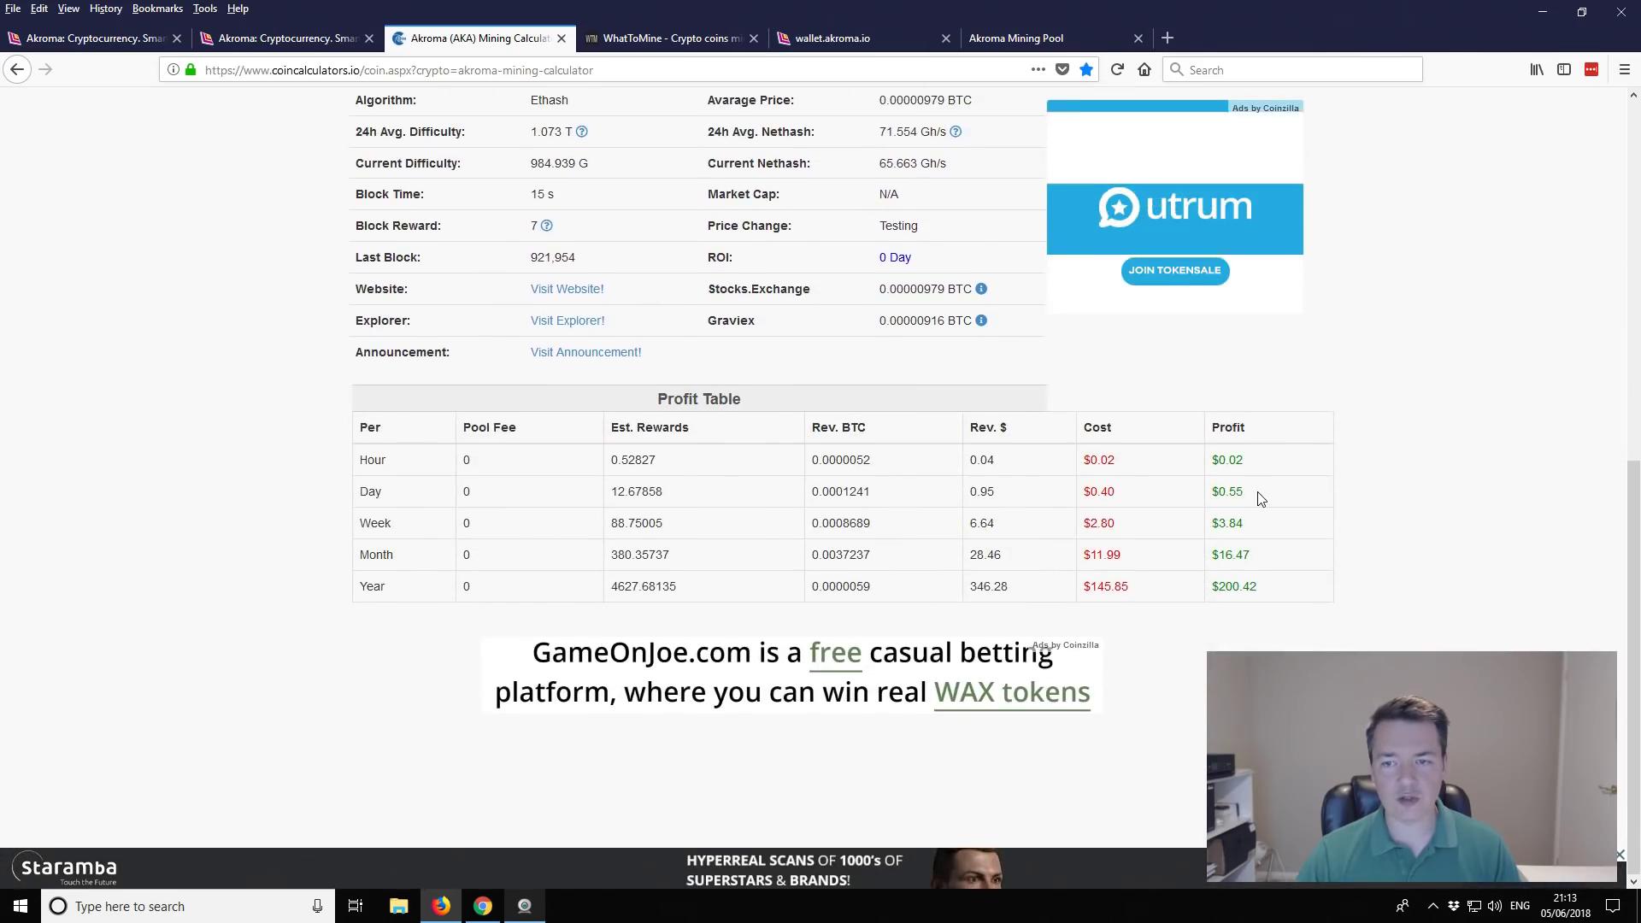
double_click(1234, 491)
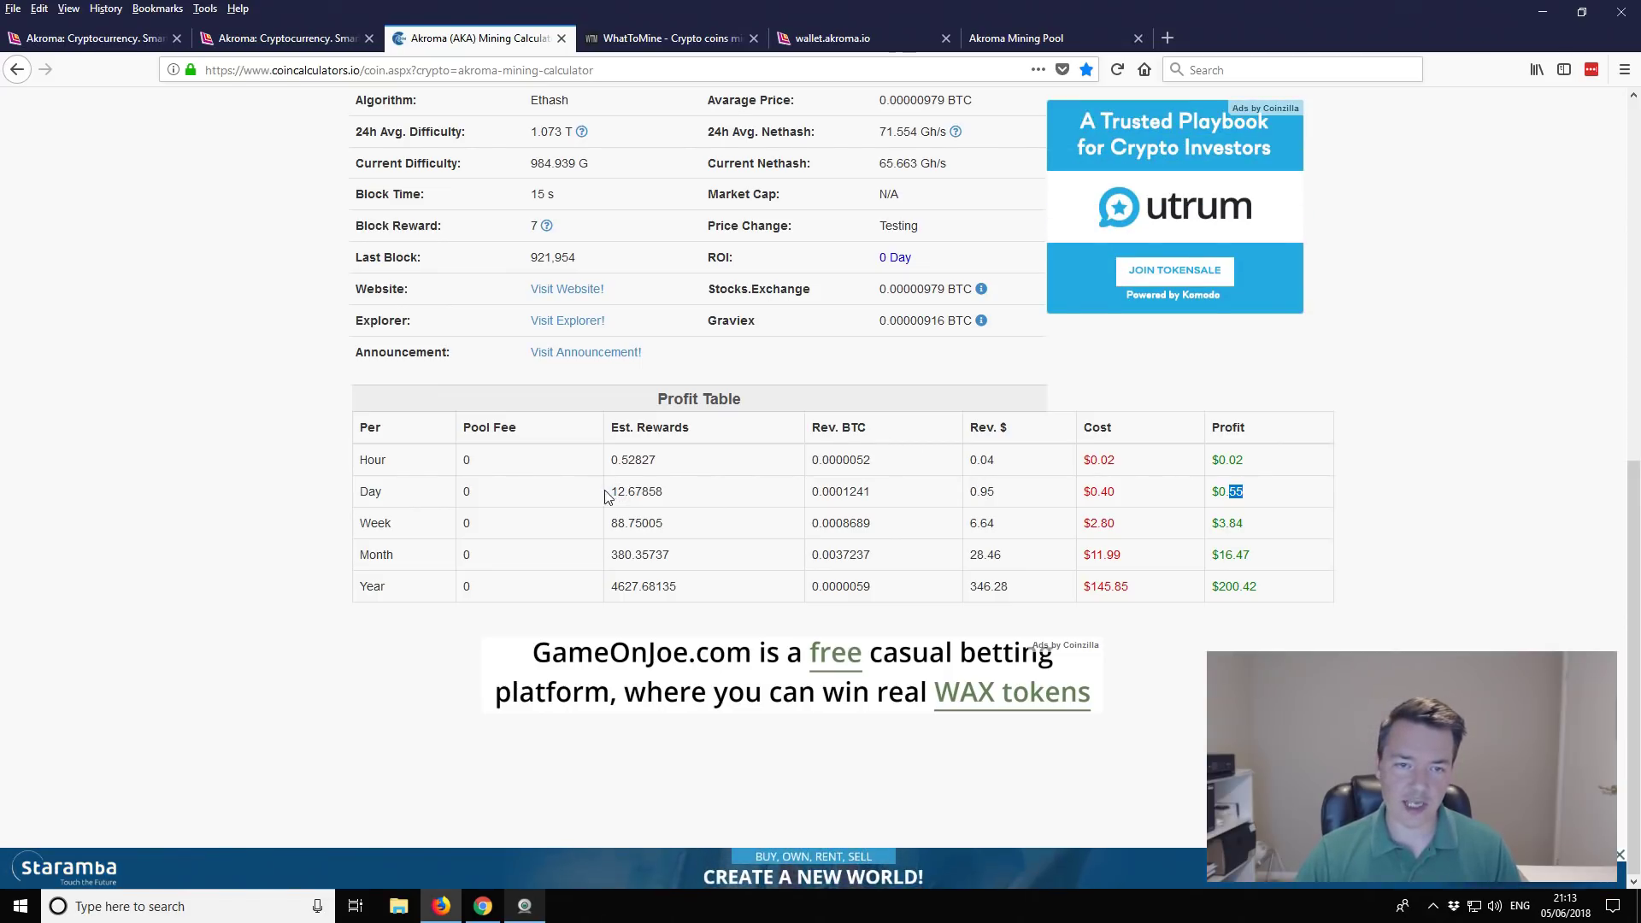
drag(611, 491, 654, 490)
click(688, 502)
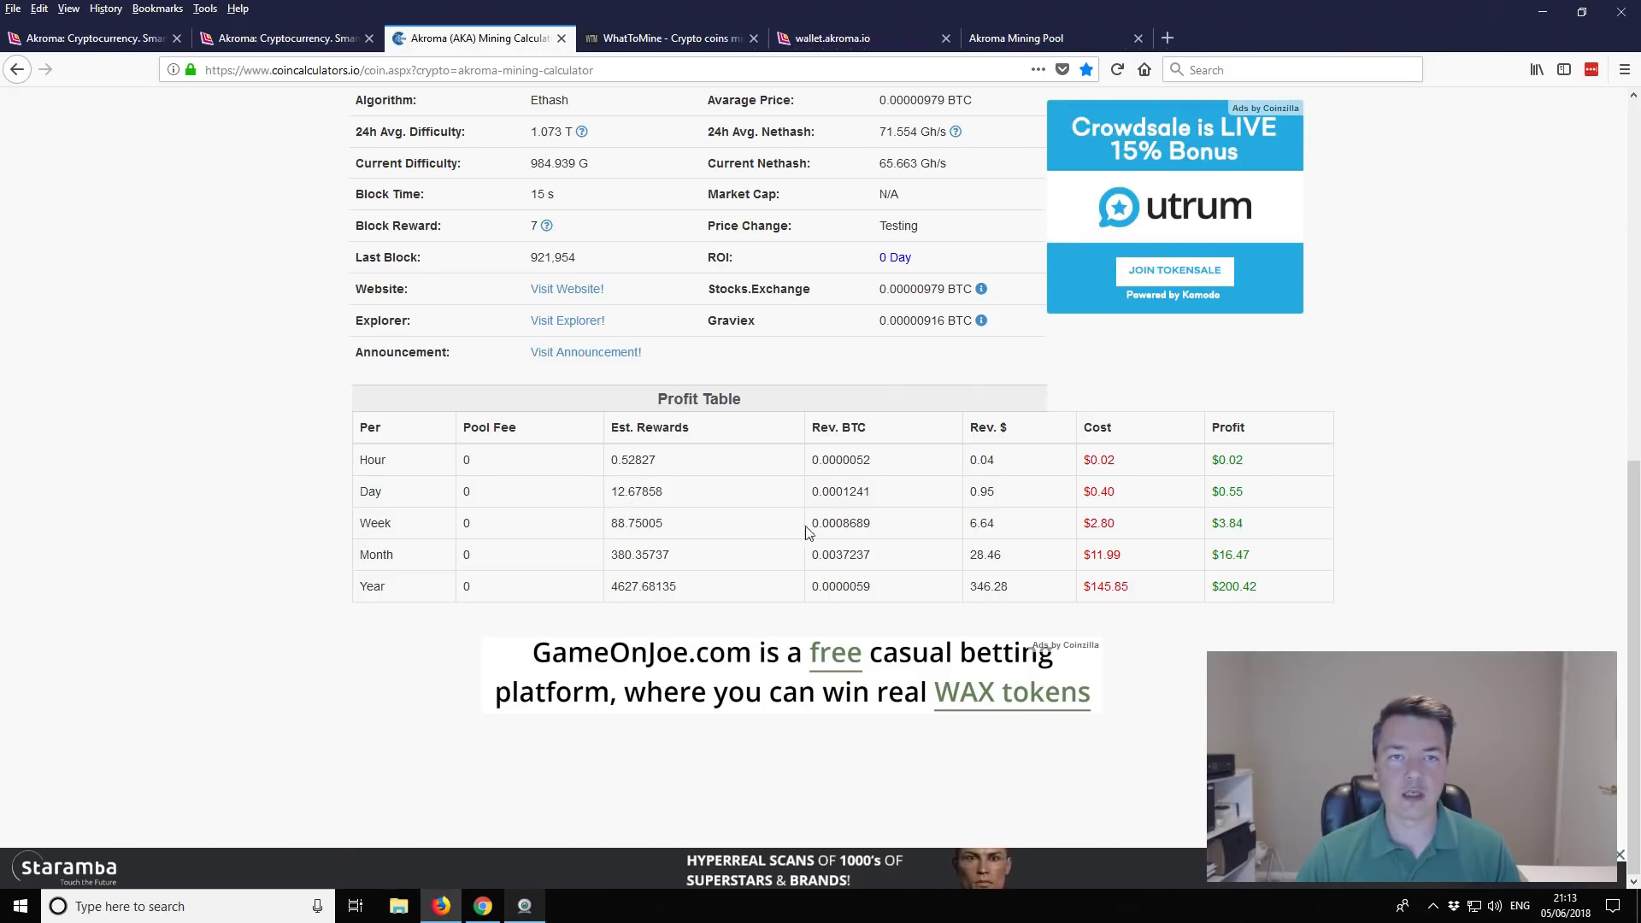
Step: Switch to WhatToMine and check Ethereum's daily estimate of 0.0018 ETH and $0.65 profit
click(635, 44)
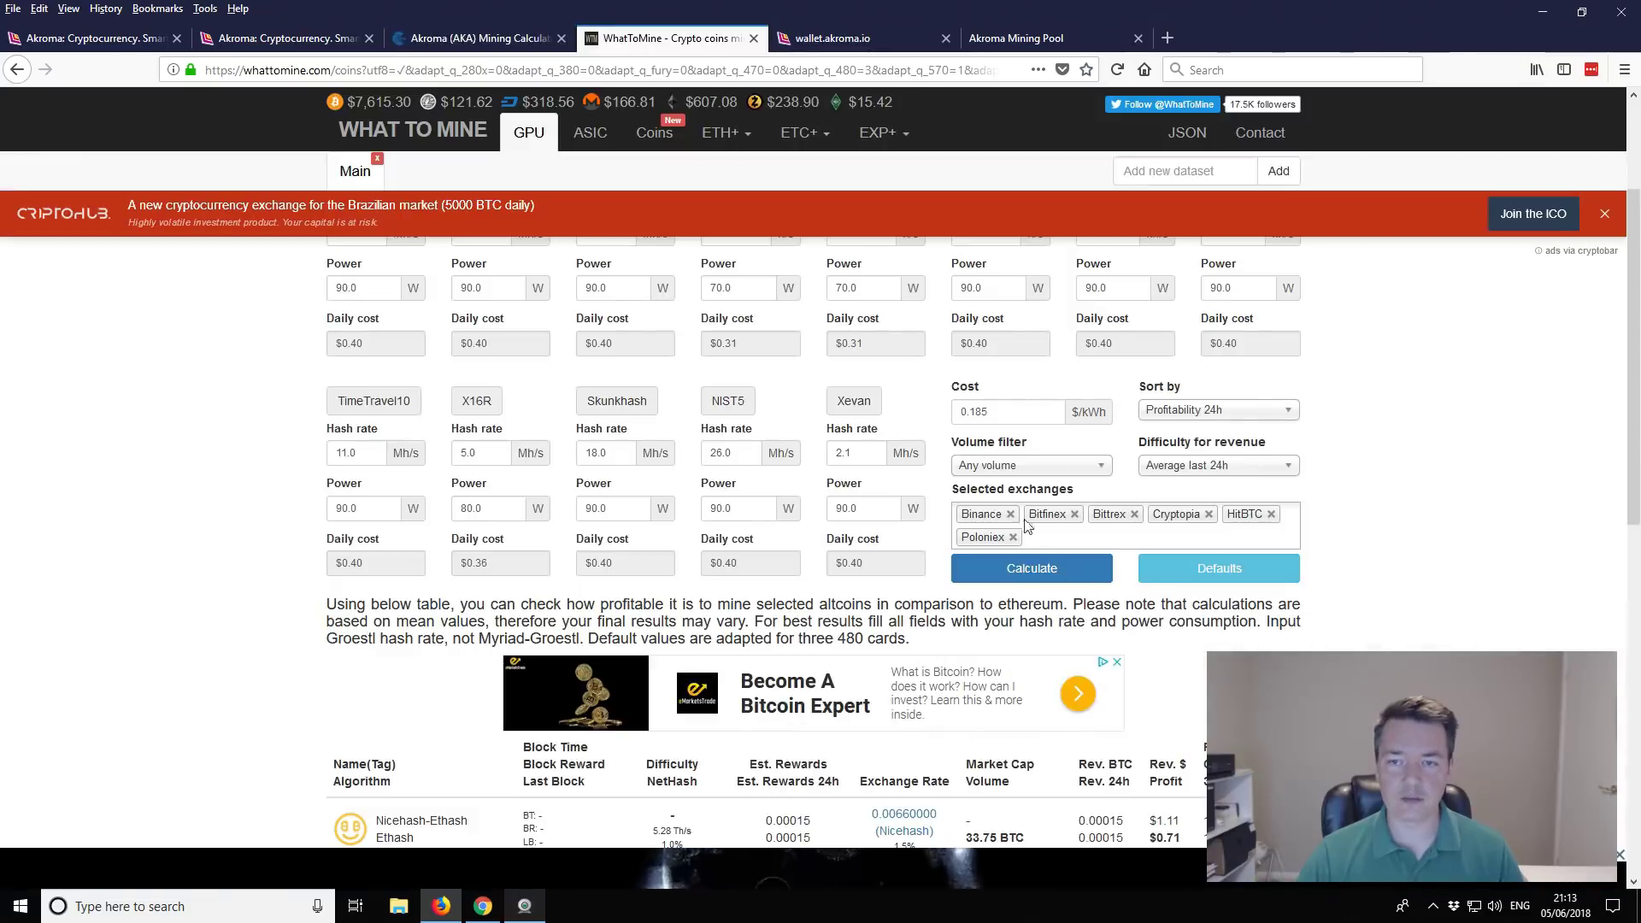
scroll(1411, 486, up, 5)
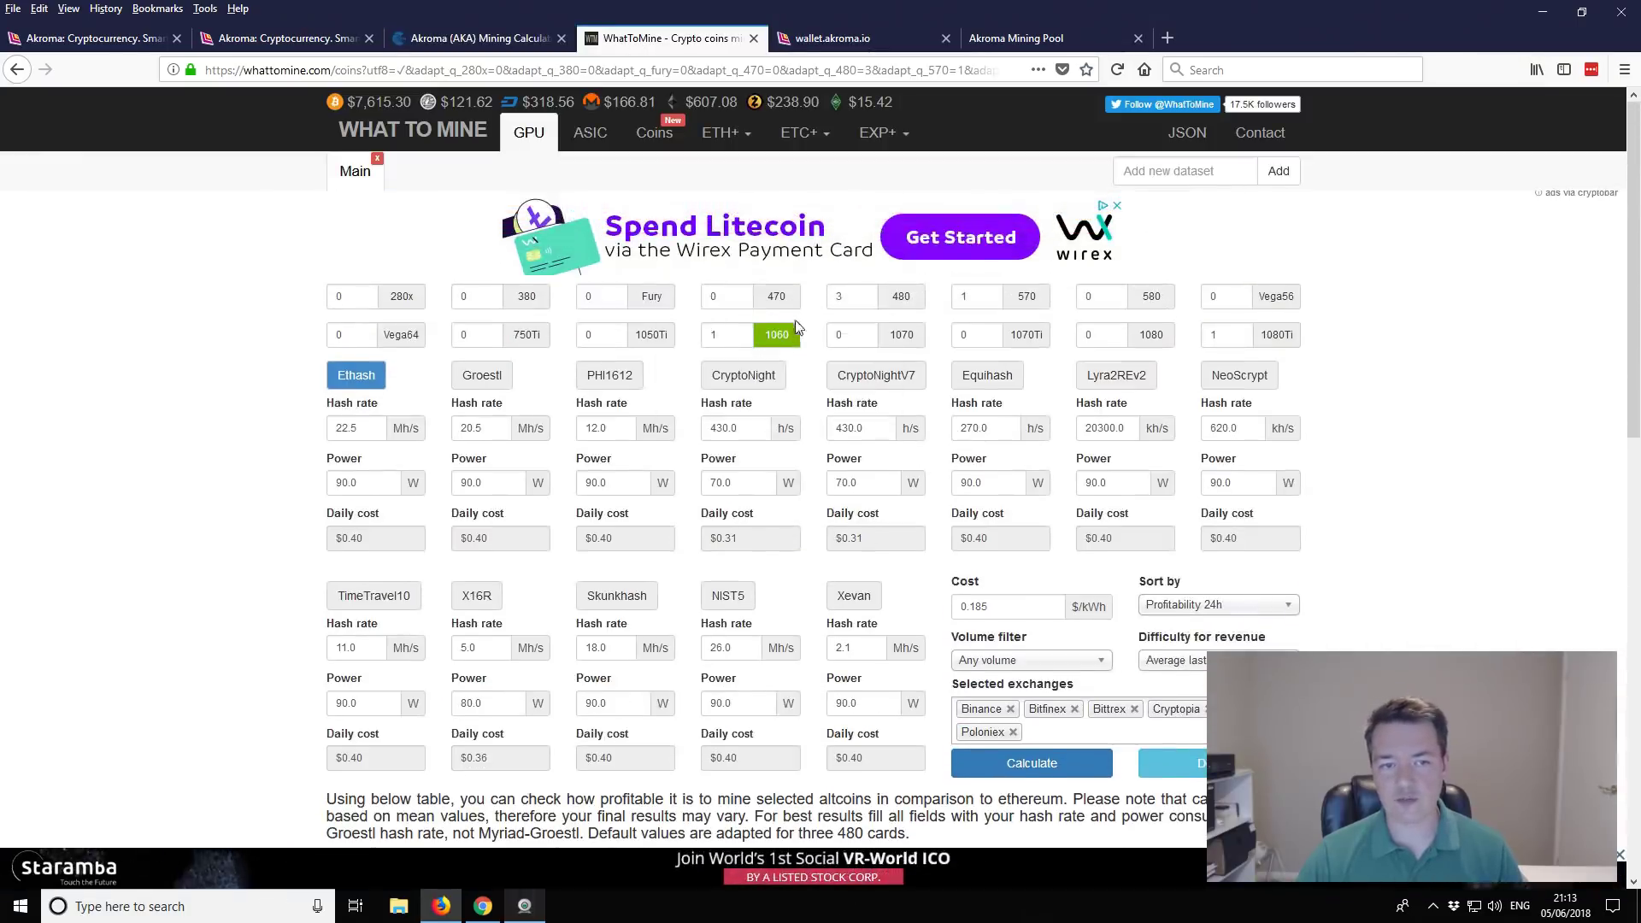
scroll(1419, 517, down, 3)
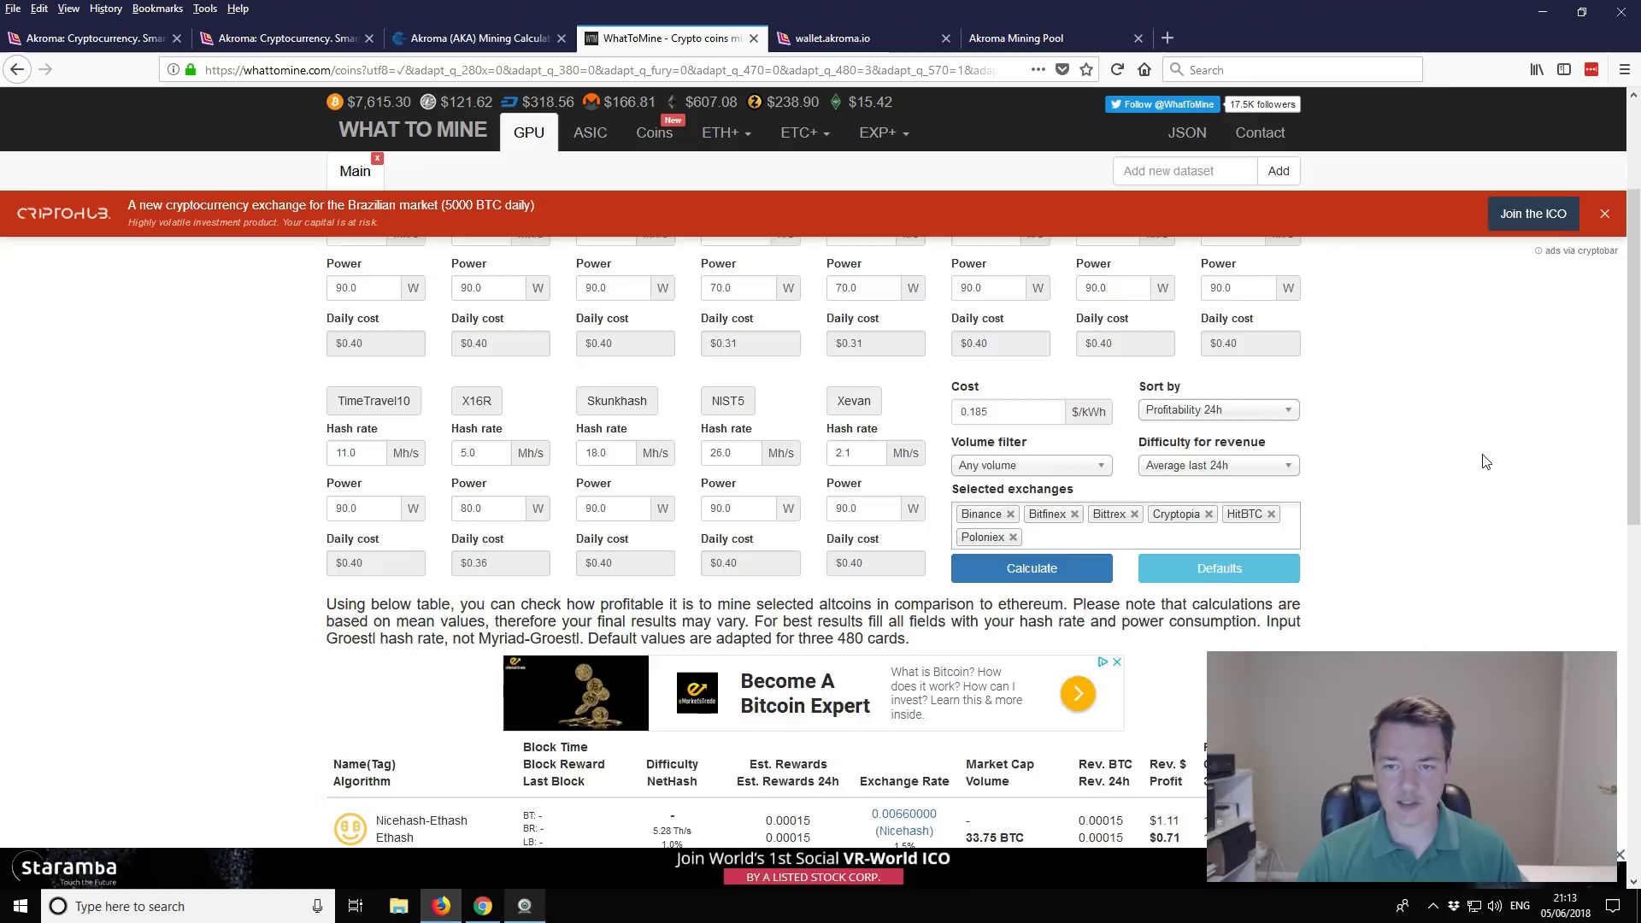
scroll(1483, 459, down, 6)
scroll(1384, 403, up, 2)
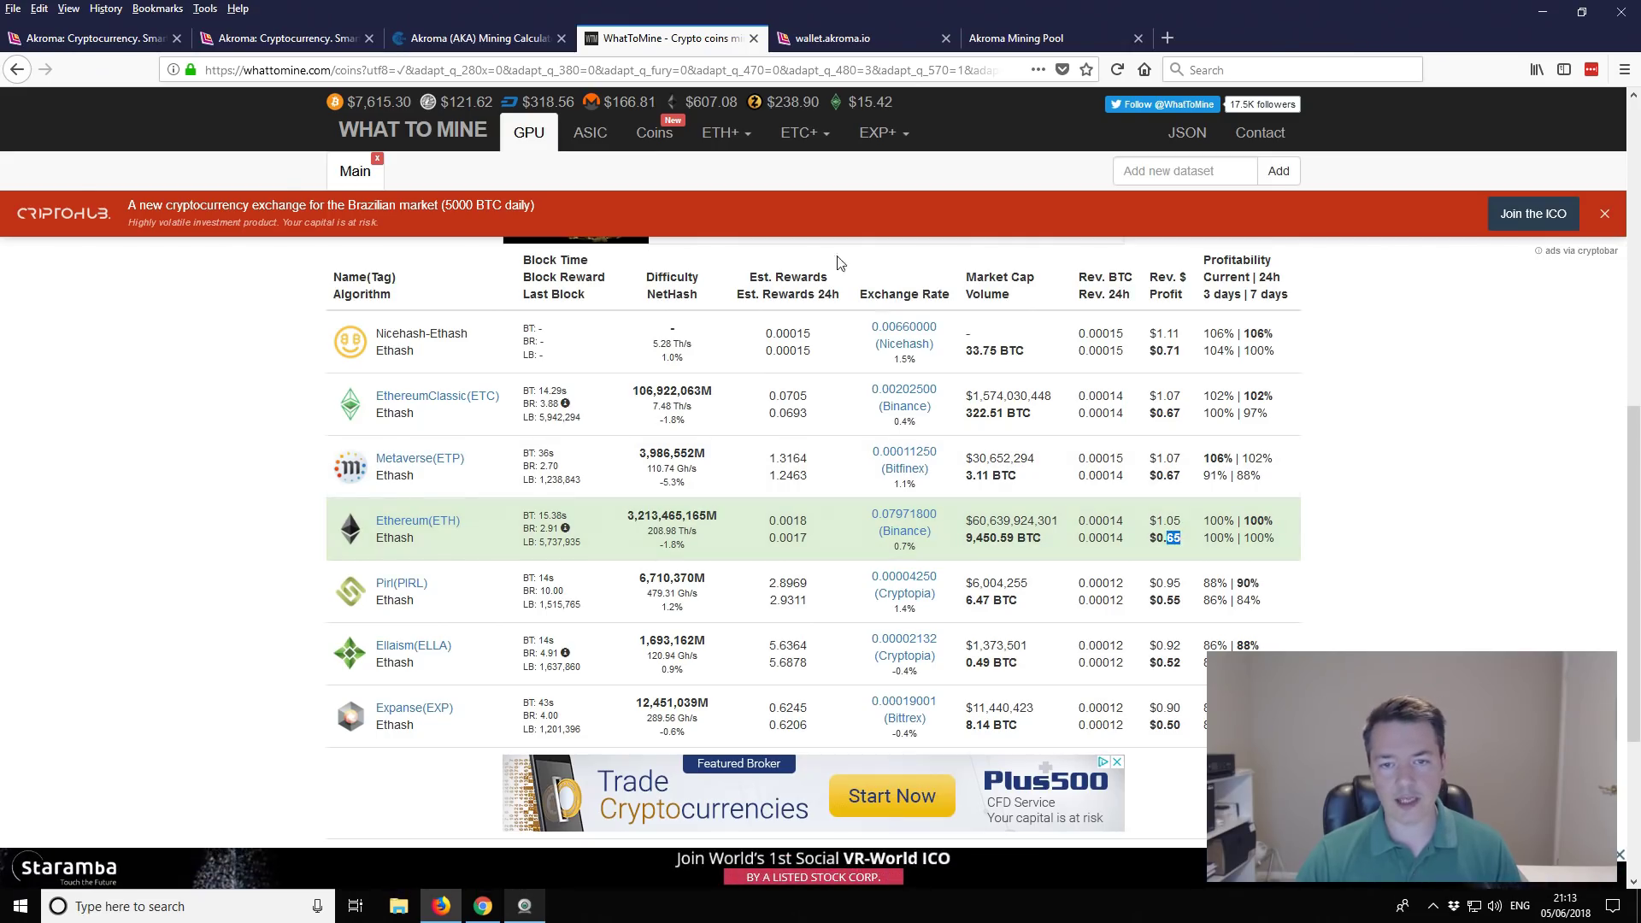
drag(767, 521, 807, 523)
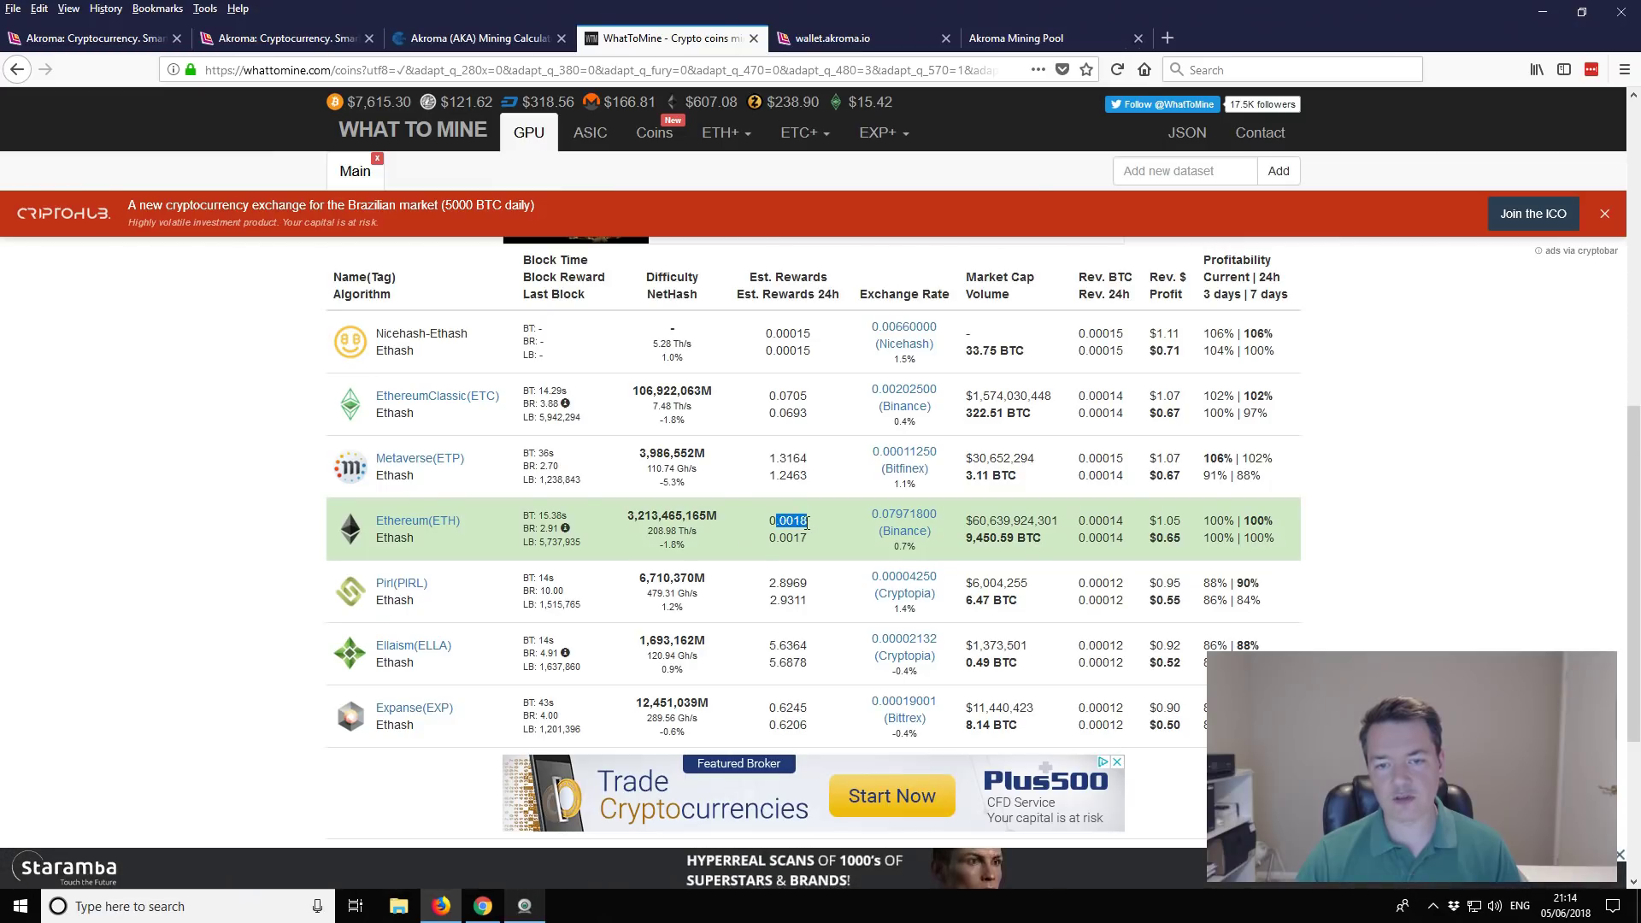
click(1357, 524)
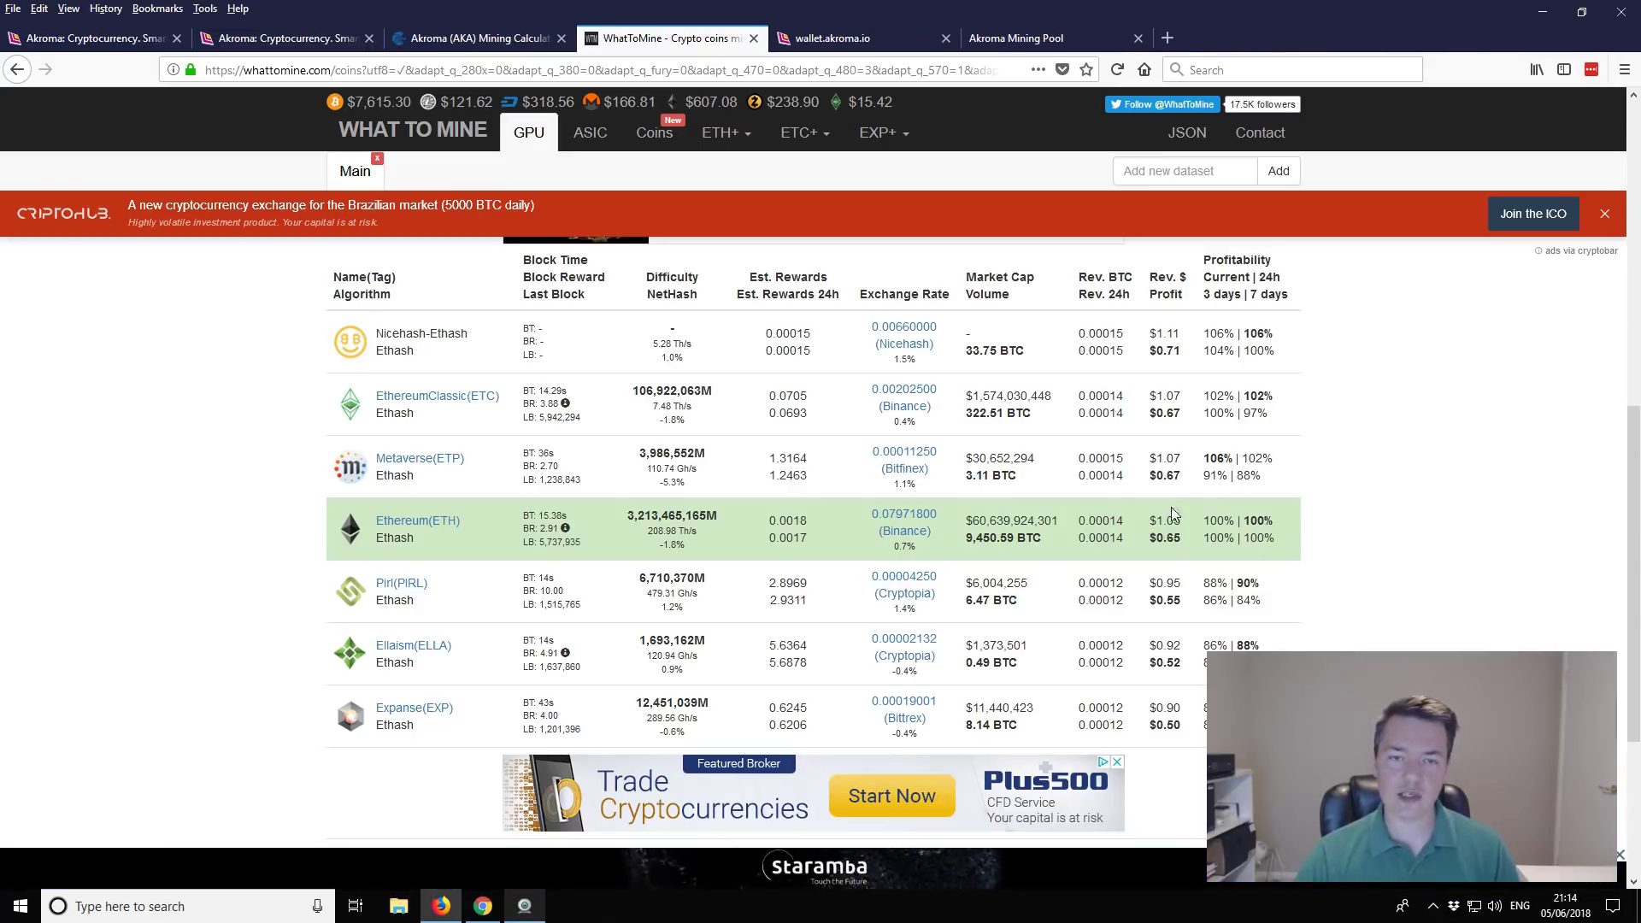
Step: Switch to the Akroma block explorer and highlight the $0.08 AKA price
click(284, 39)
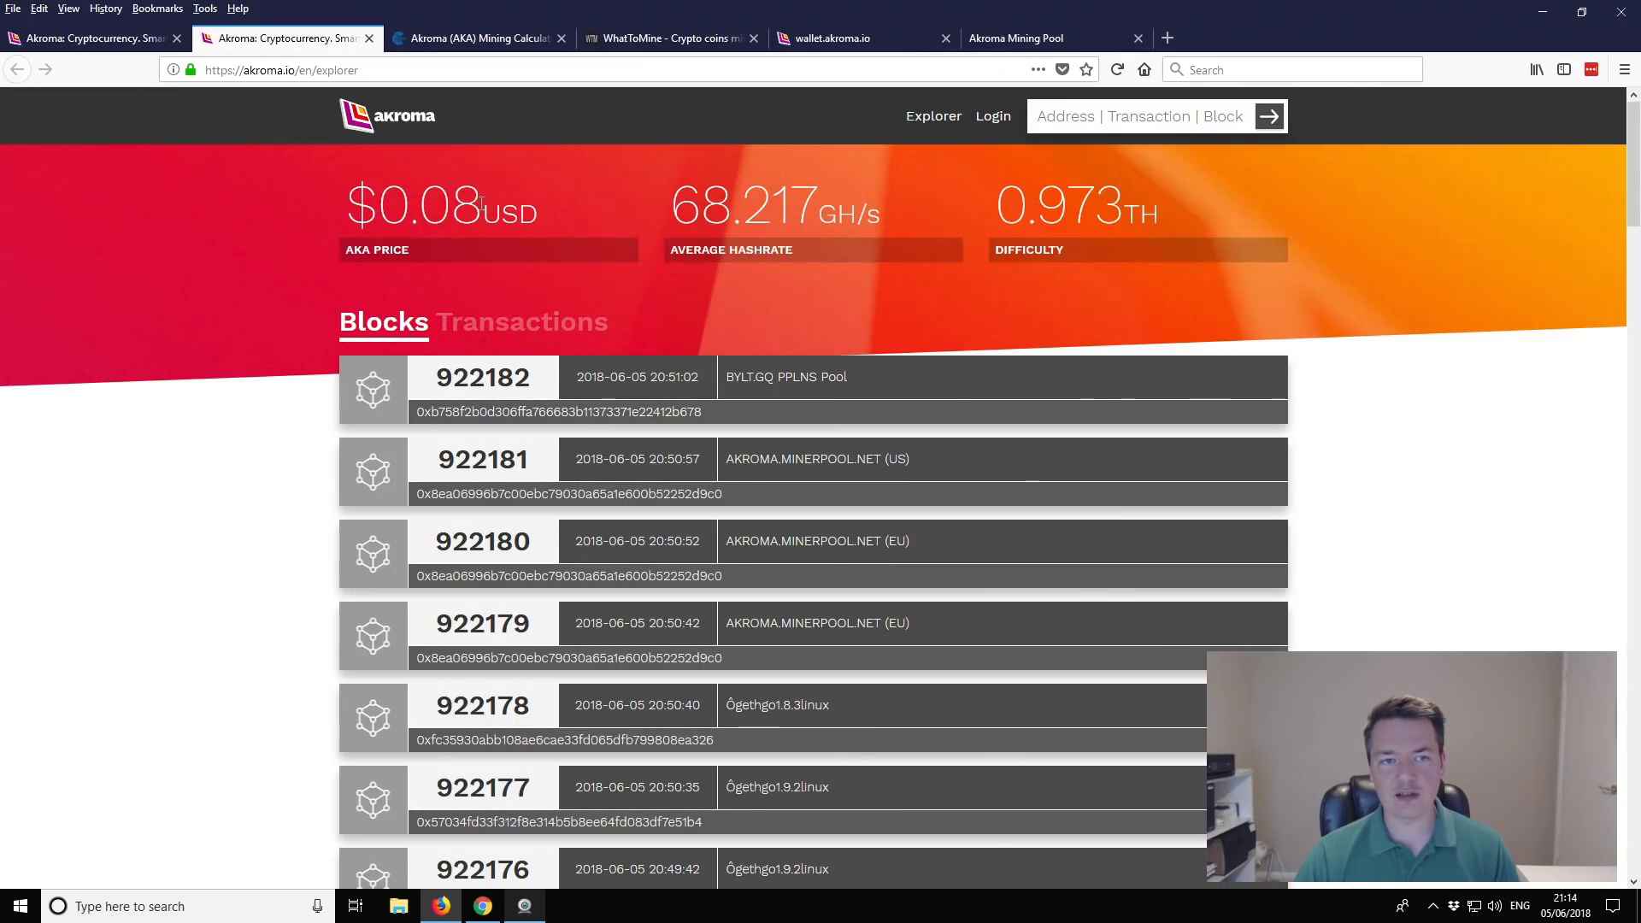
drag(481, 204, 378, 205)
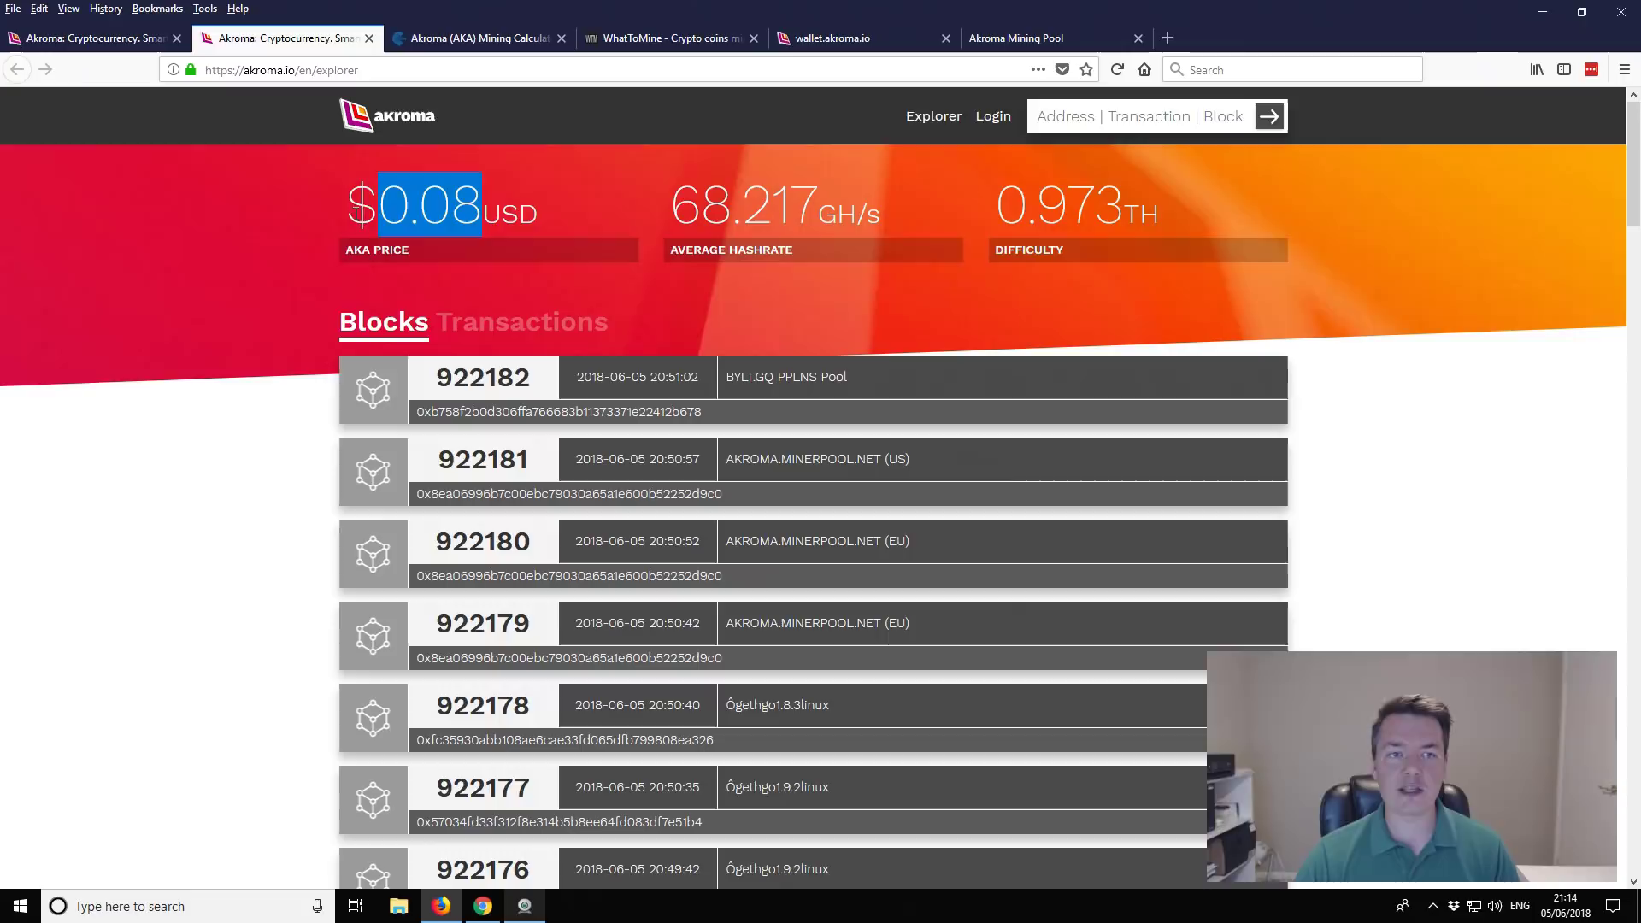
drag(351, 213, 470, 214)
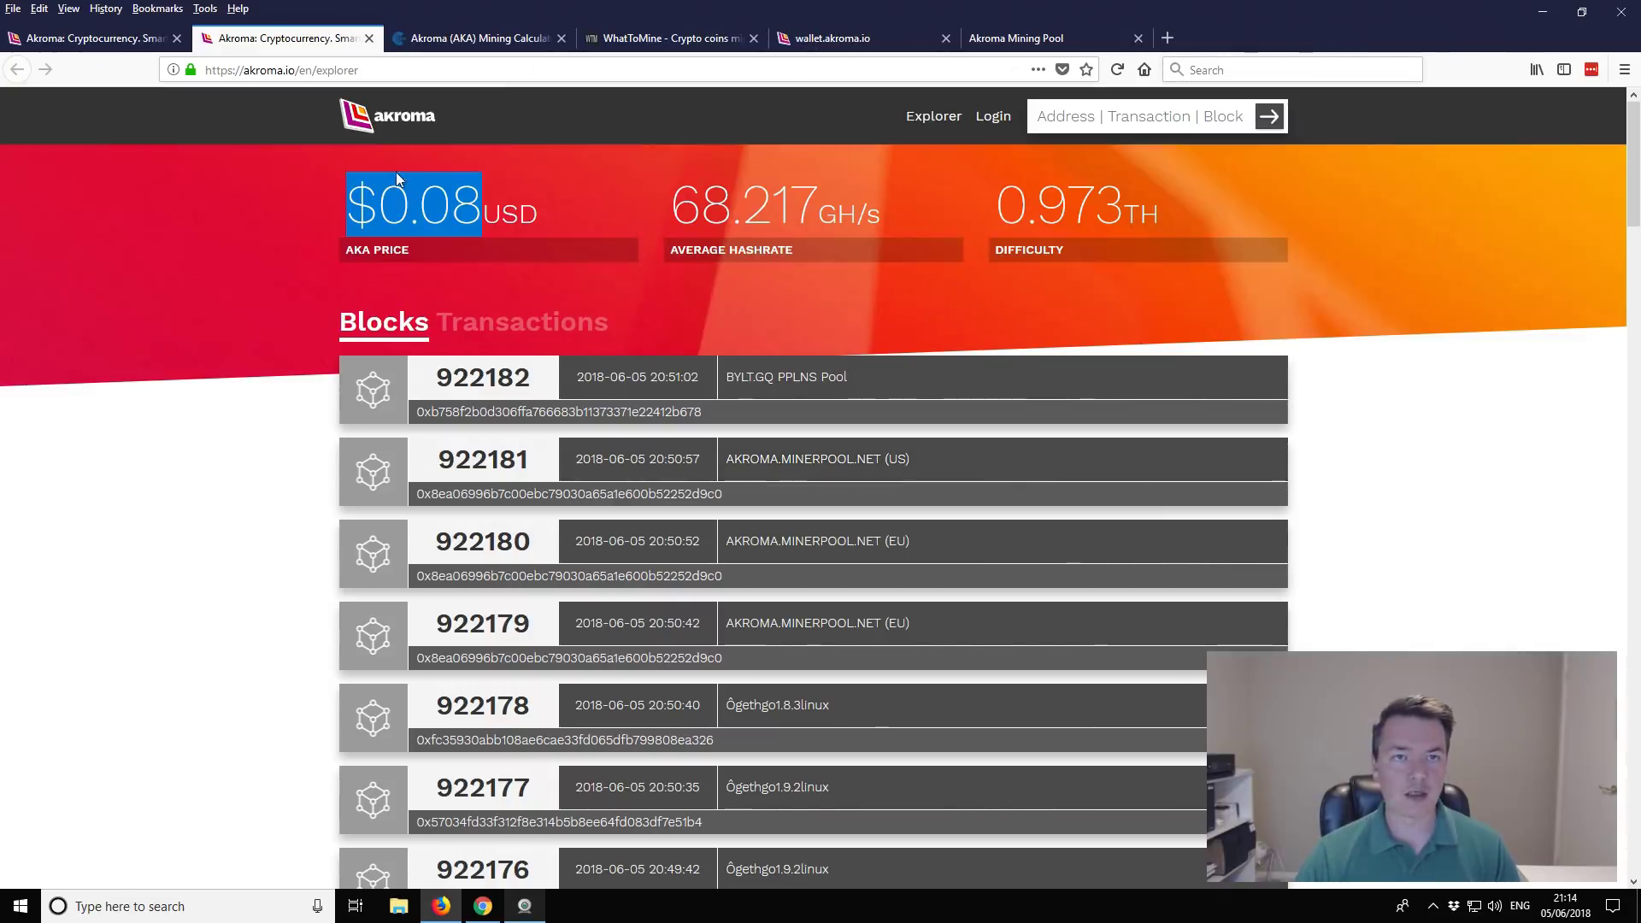
Step: On the Akroma home page, find Network Details' miners' block reward of 7 (of 7 + 2 + 1)
click(121, 42)
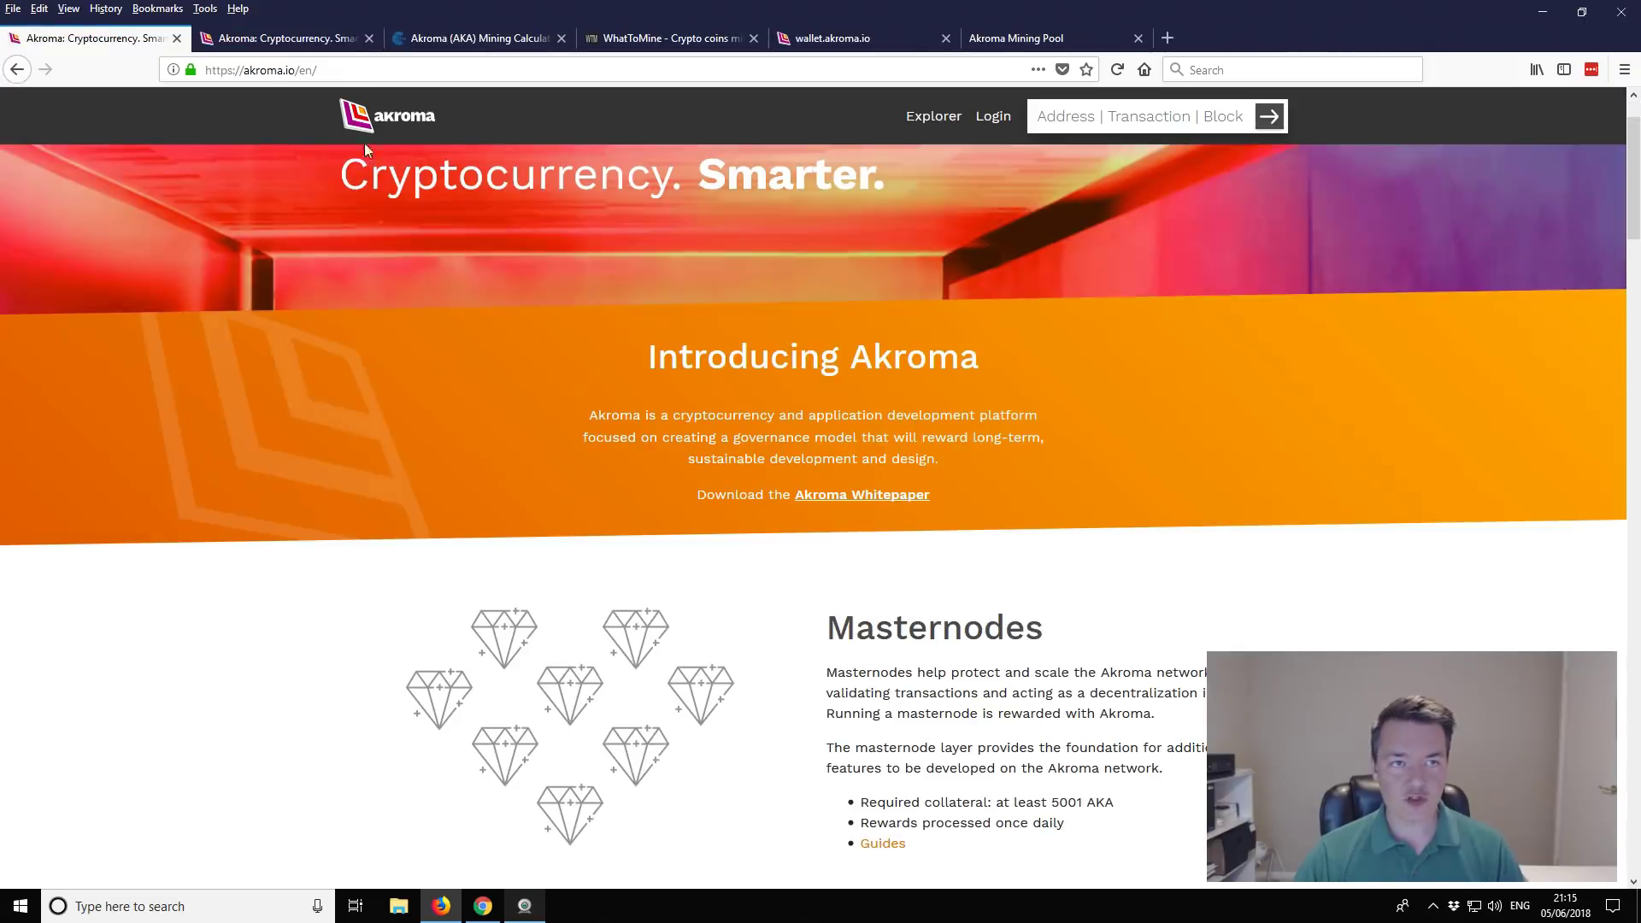
click(298, 72)
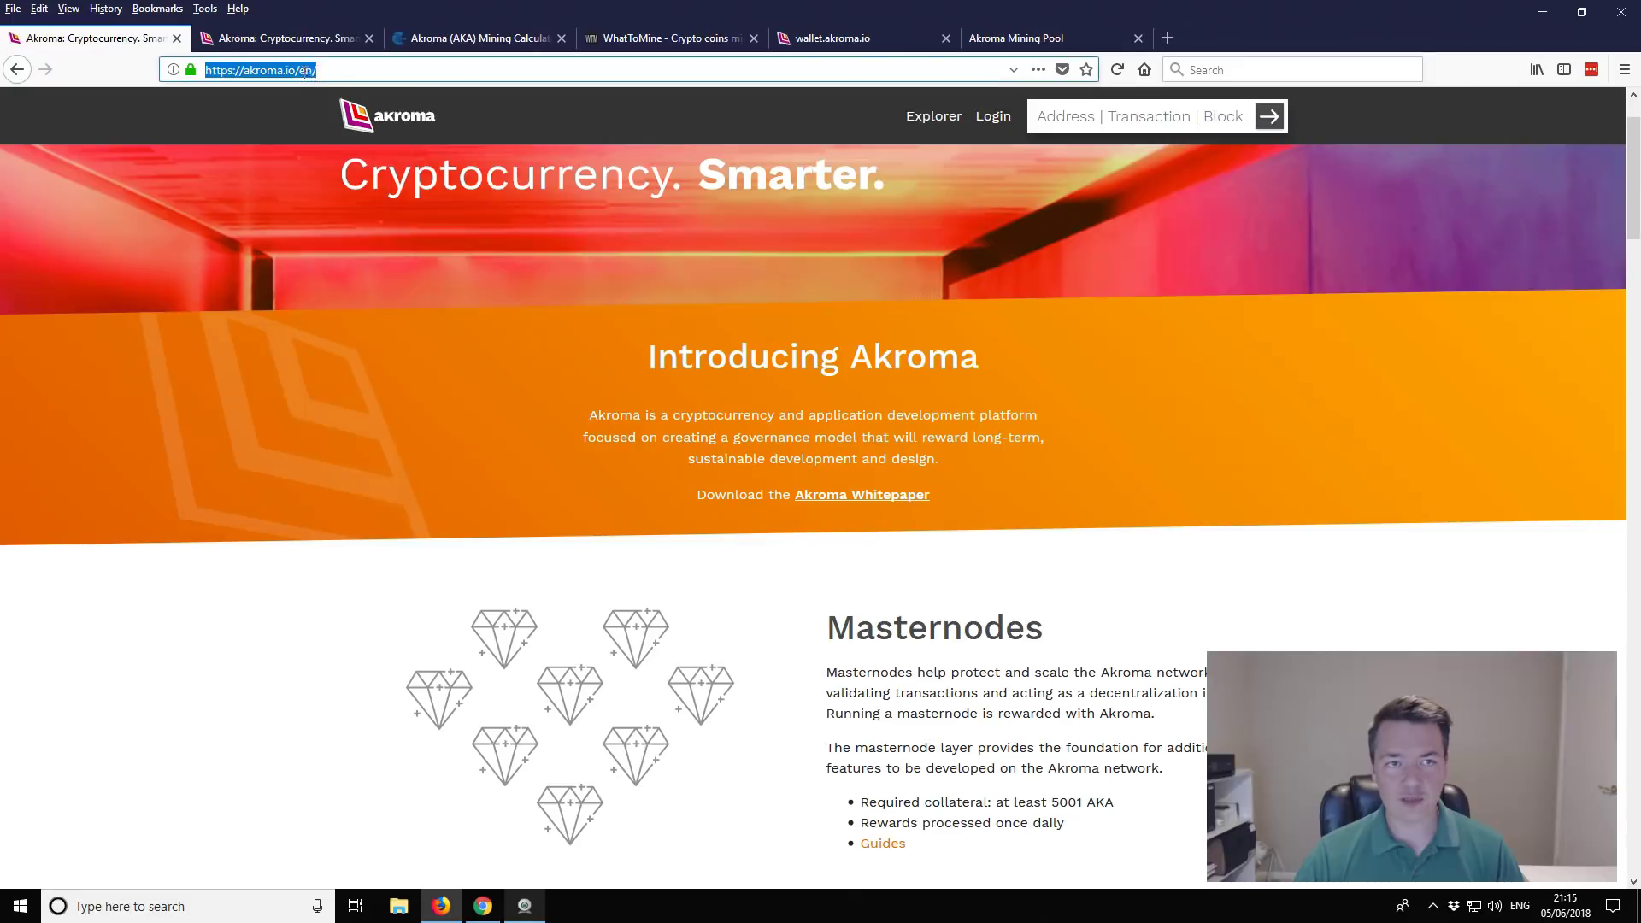
click(331, 70)
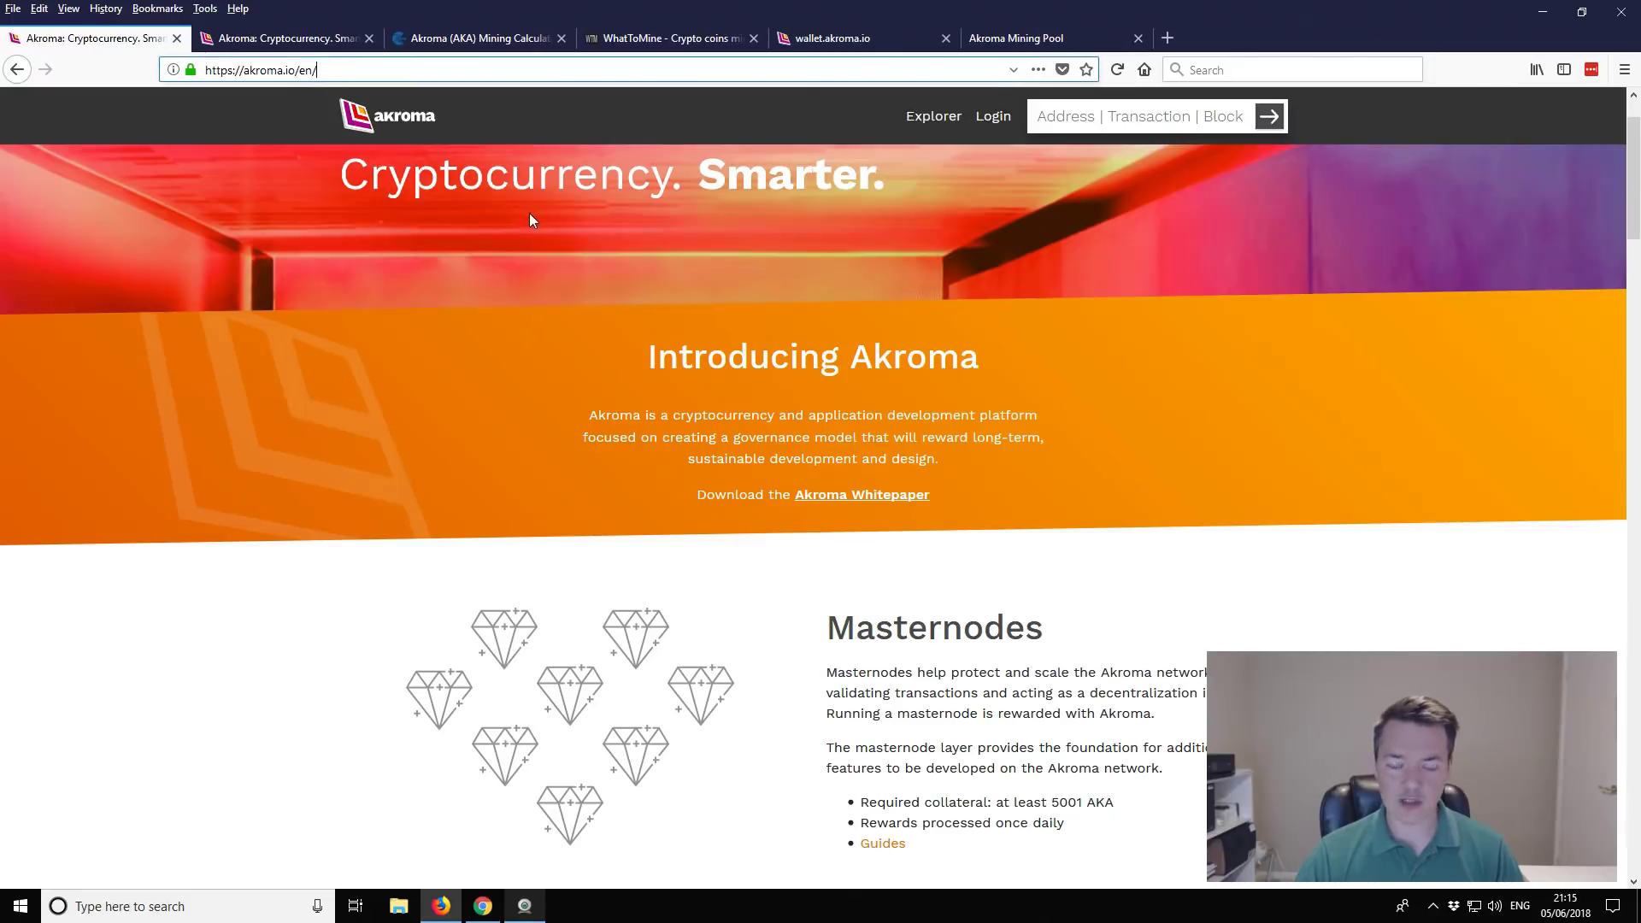
scroll(439, 205, down, 10)
scroll(442, 209, down, 10)
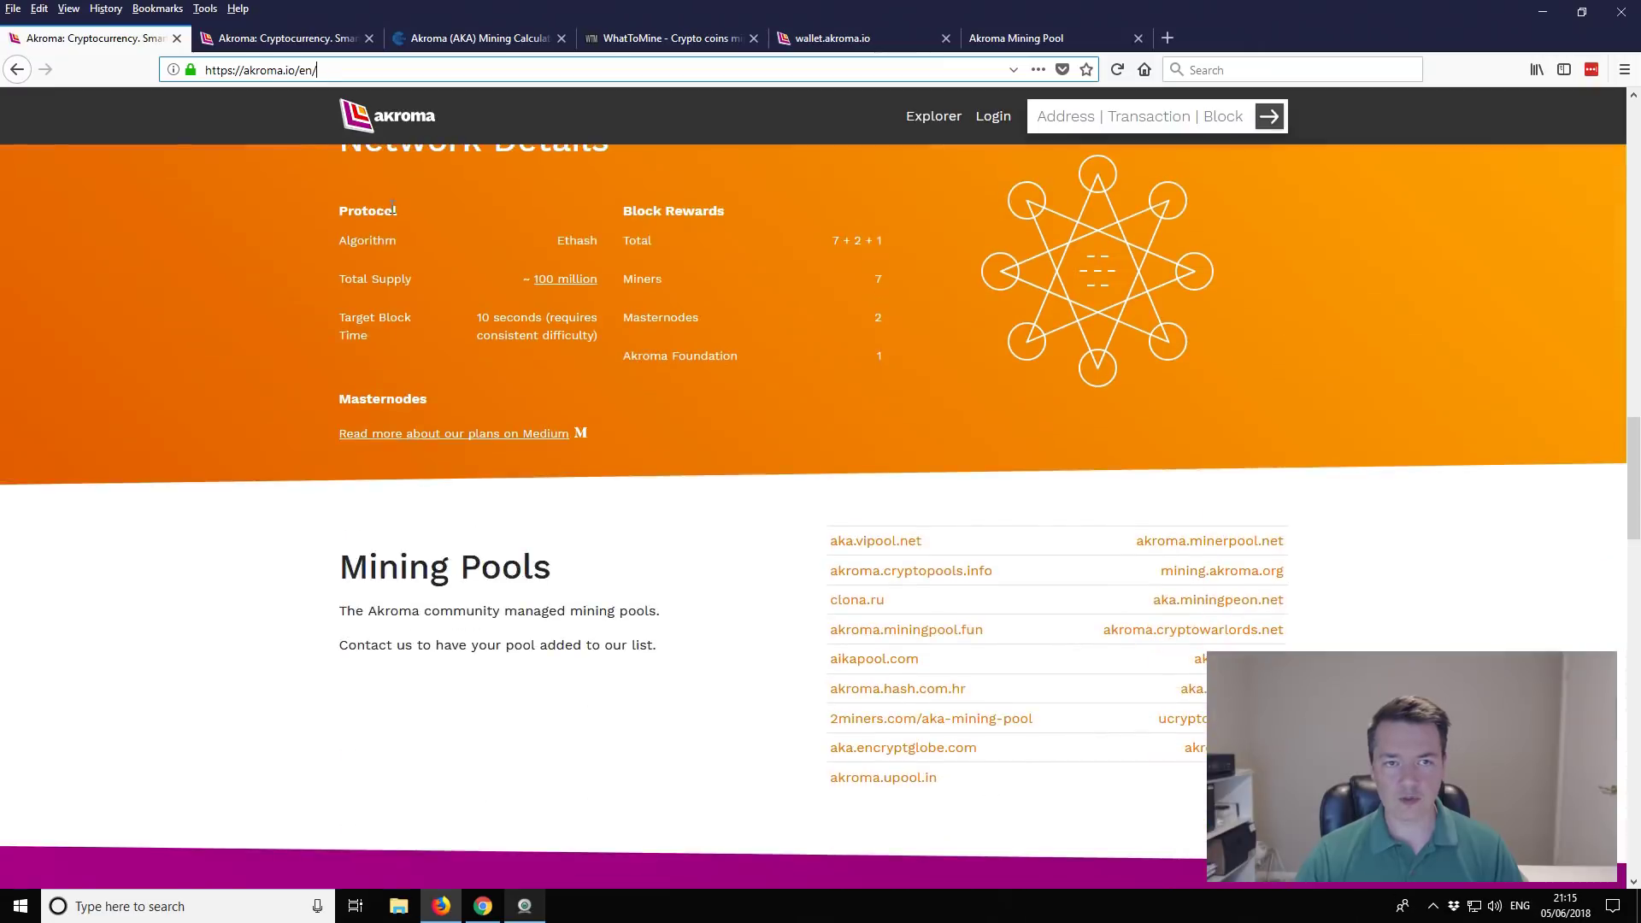
scroll(358, 209, up, 1)
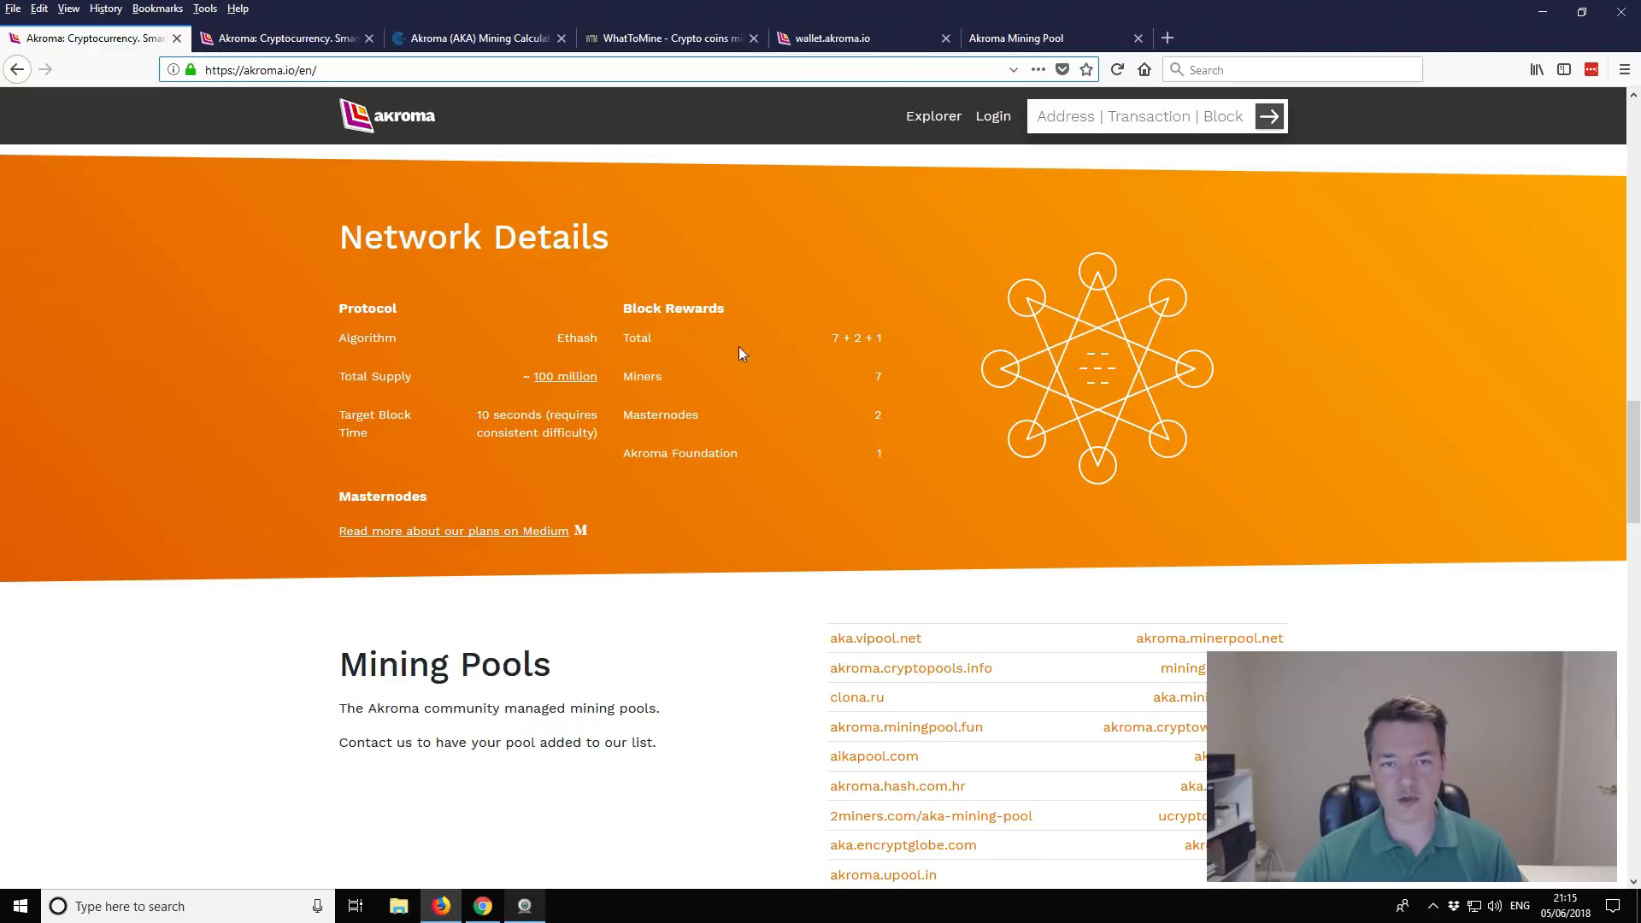
double_click(879, 377)
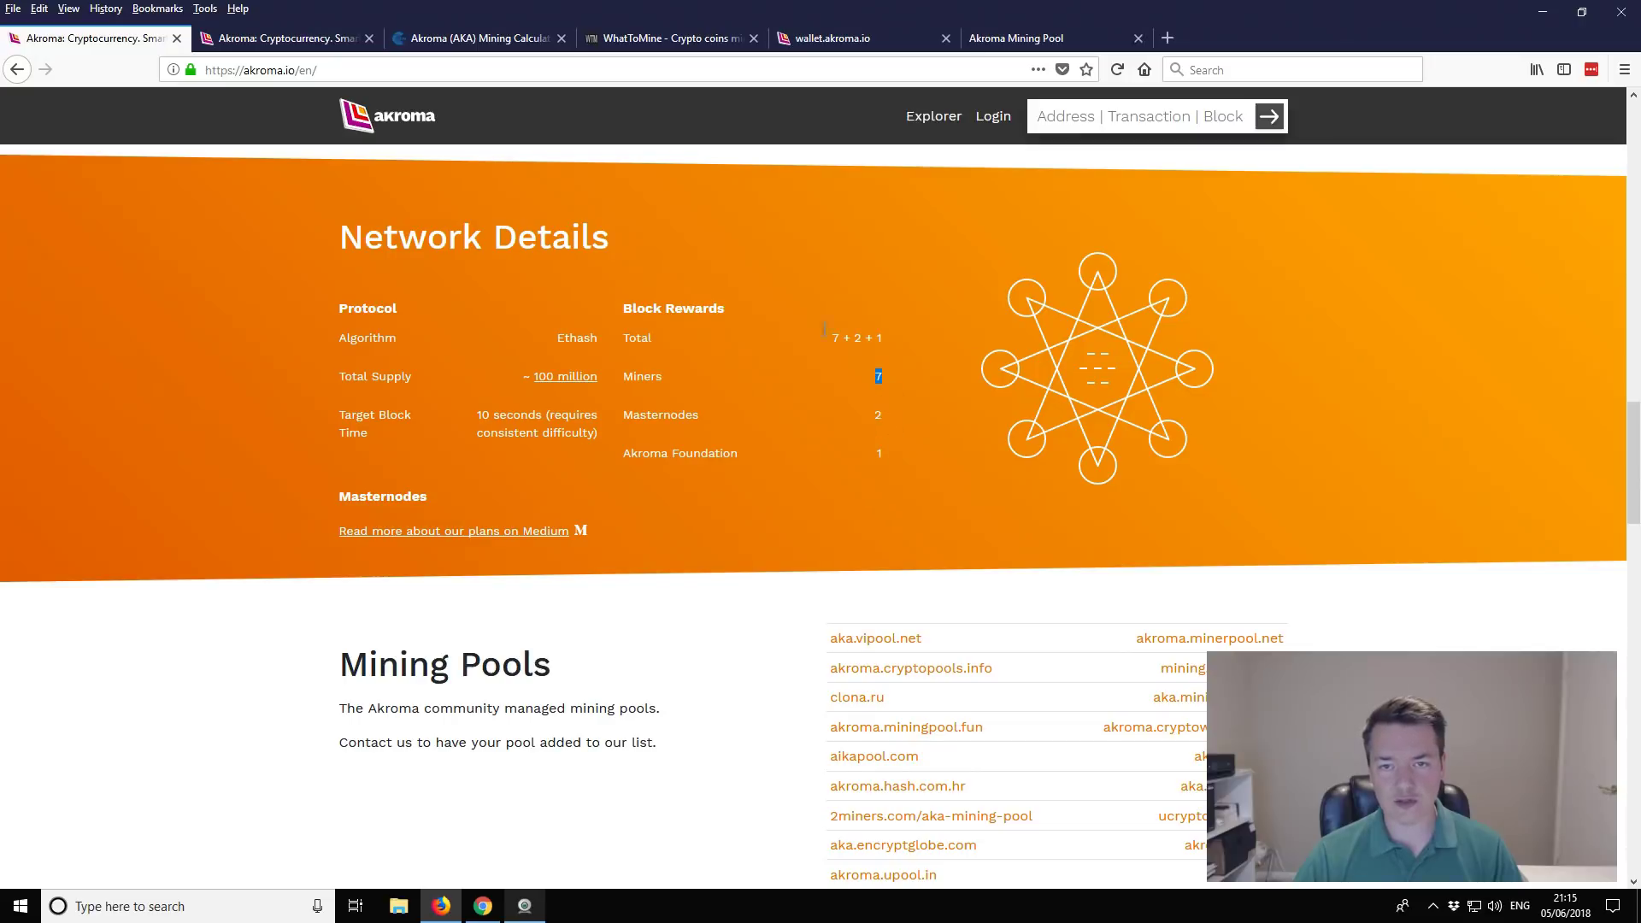
drag(833, 338, 896, 335)
click(887, 362)
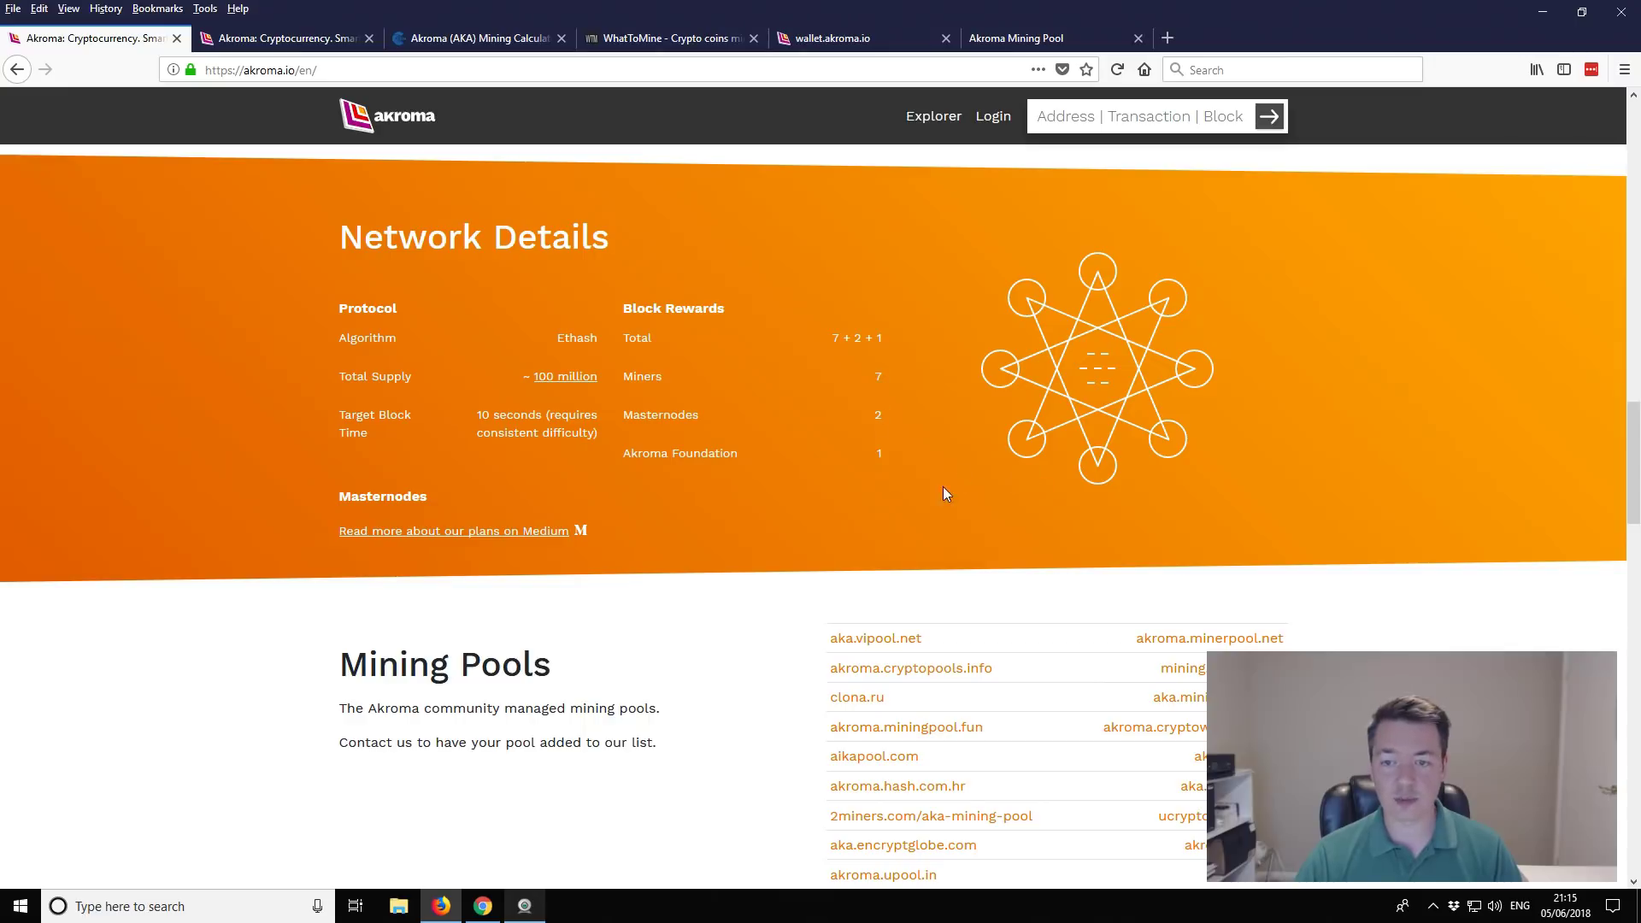
scroll(954, 455, down, 10)
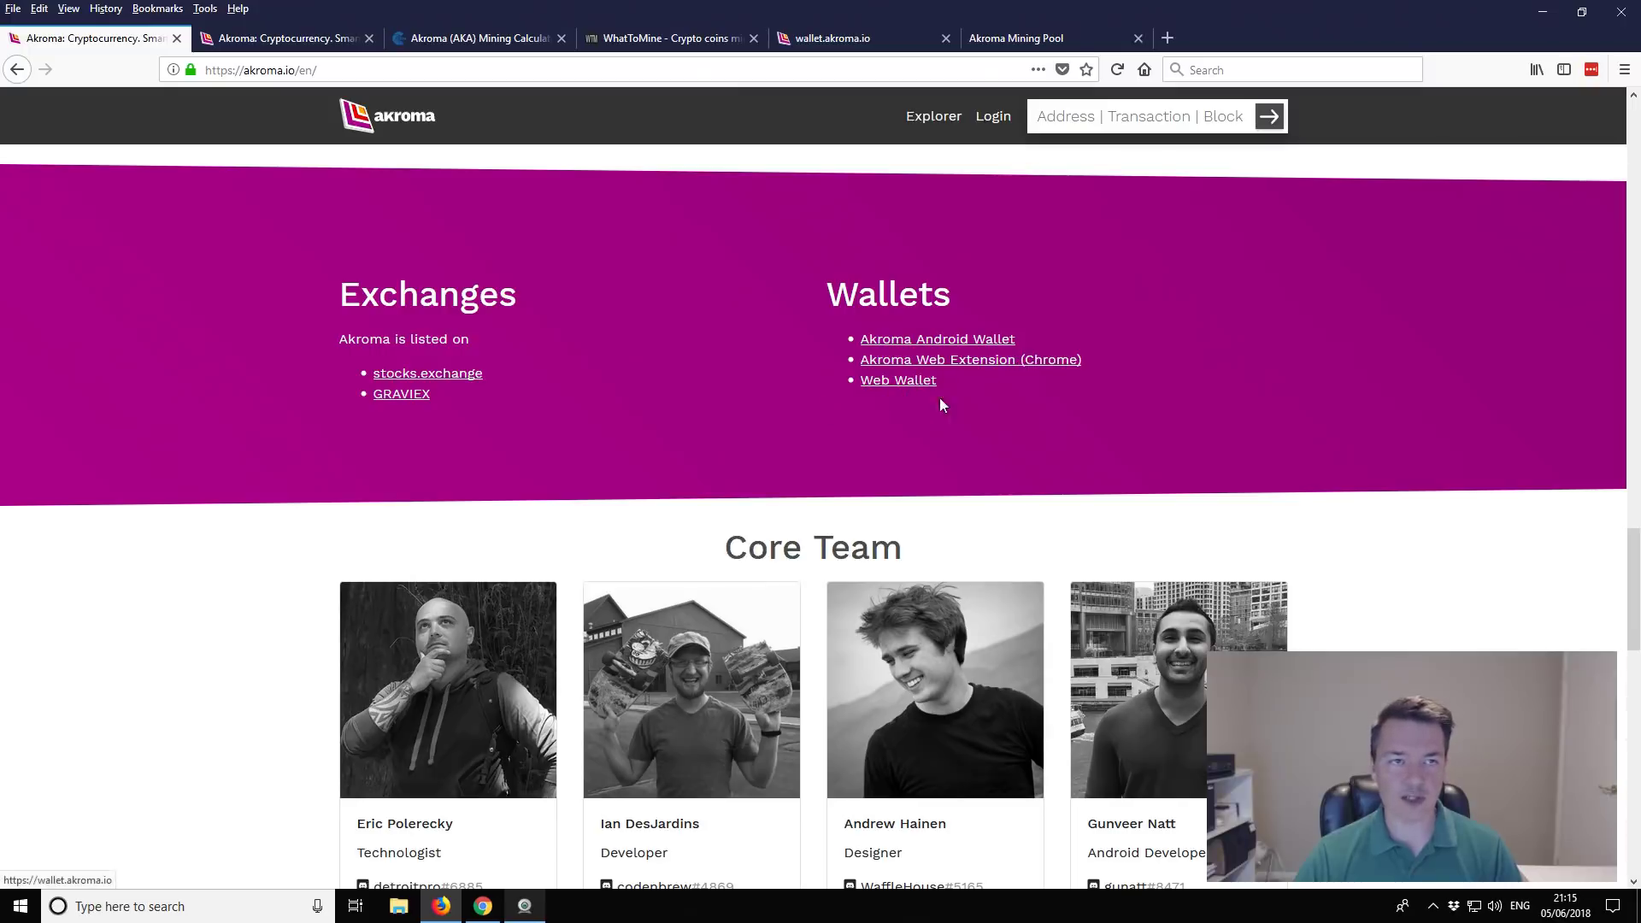
Step: Switch to the wallet.akroma.io tab showing the Create New Wallet page
key(ctrl+5)
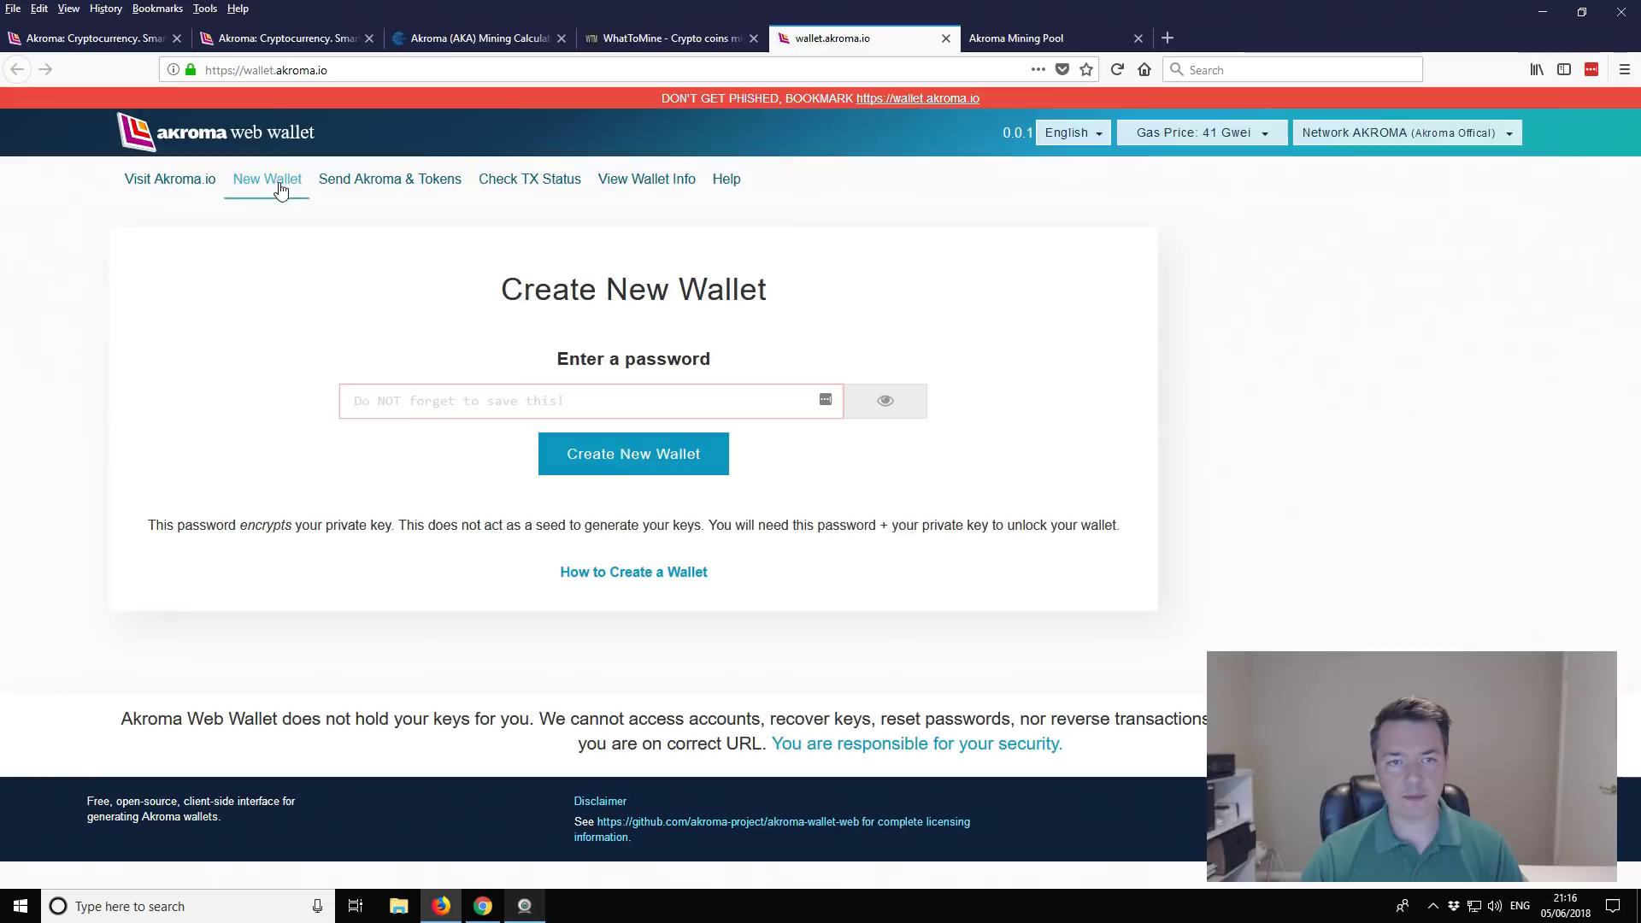
Step: Create the wallet, replacing the rejected short password with one of at least 9 characters
click(501, 399)
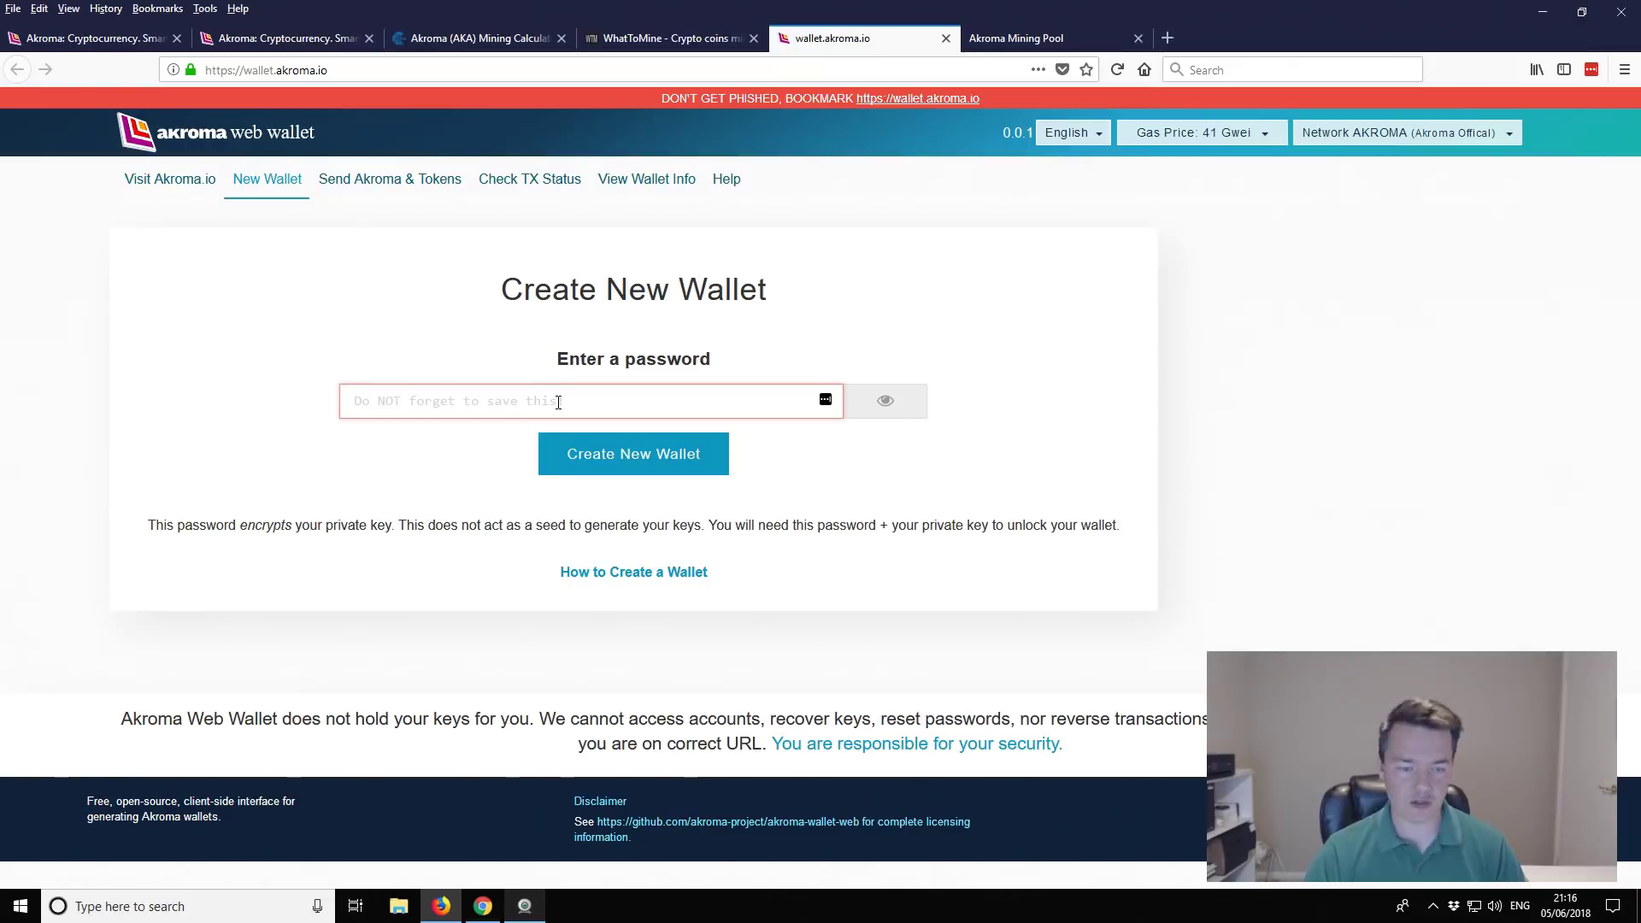
text(********)
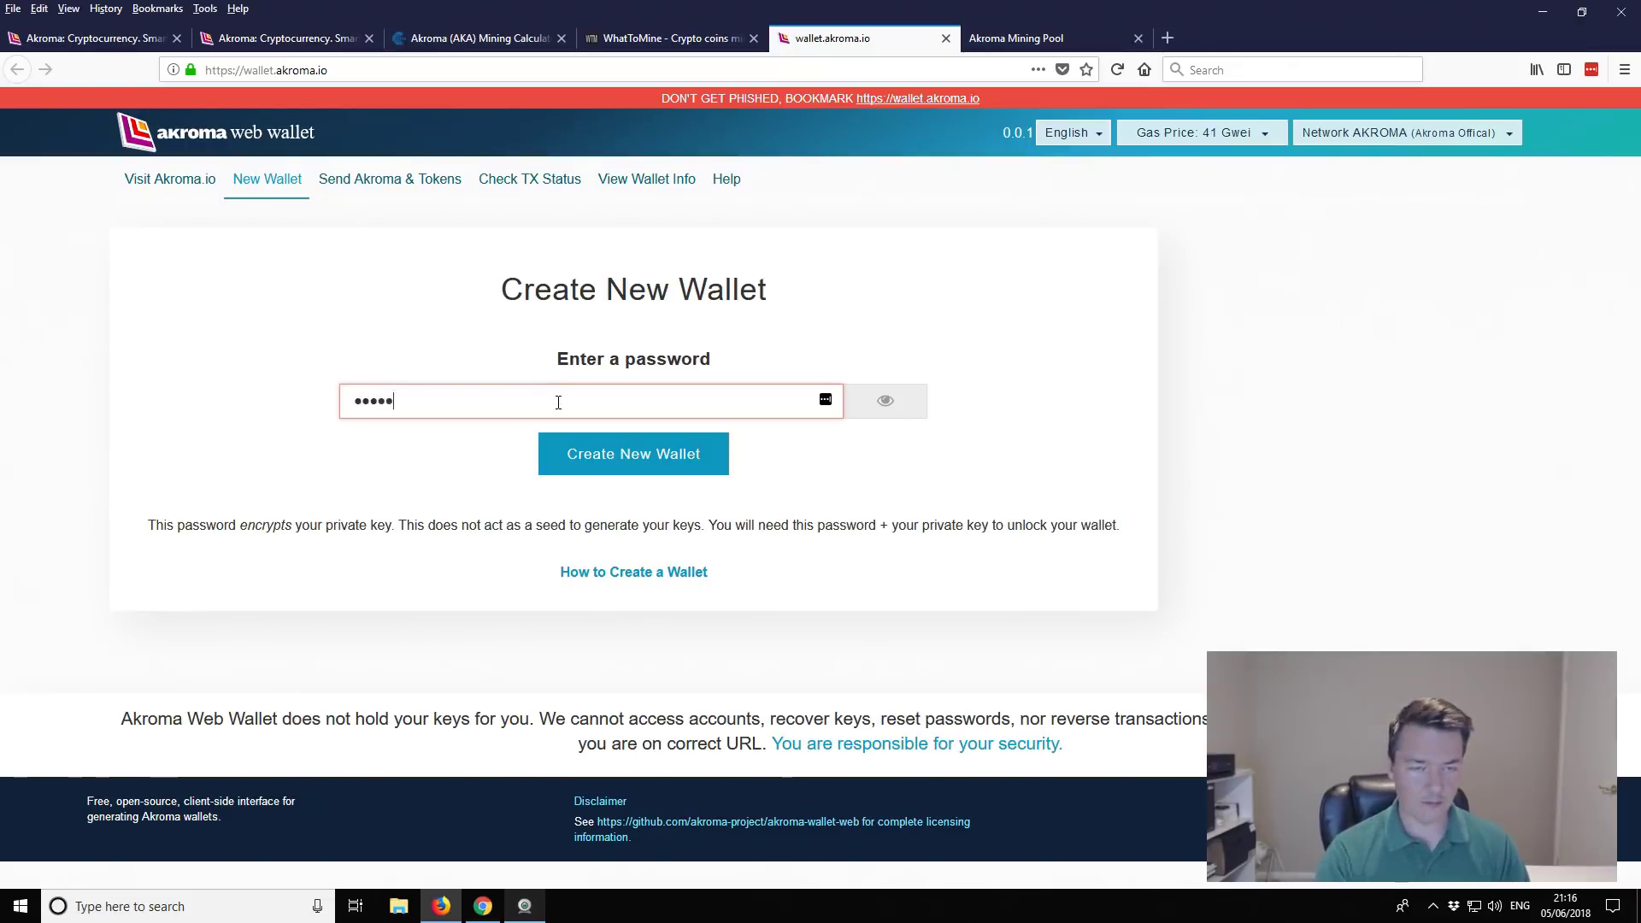
click(669, 462)
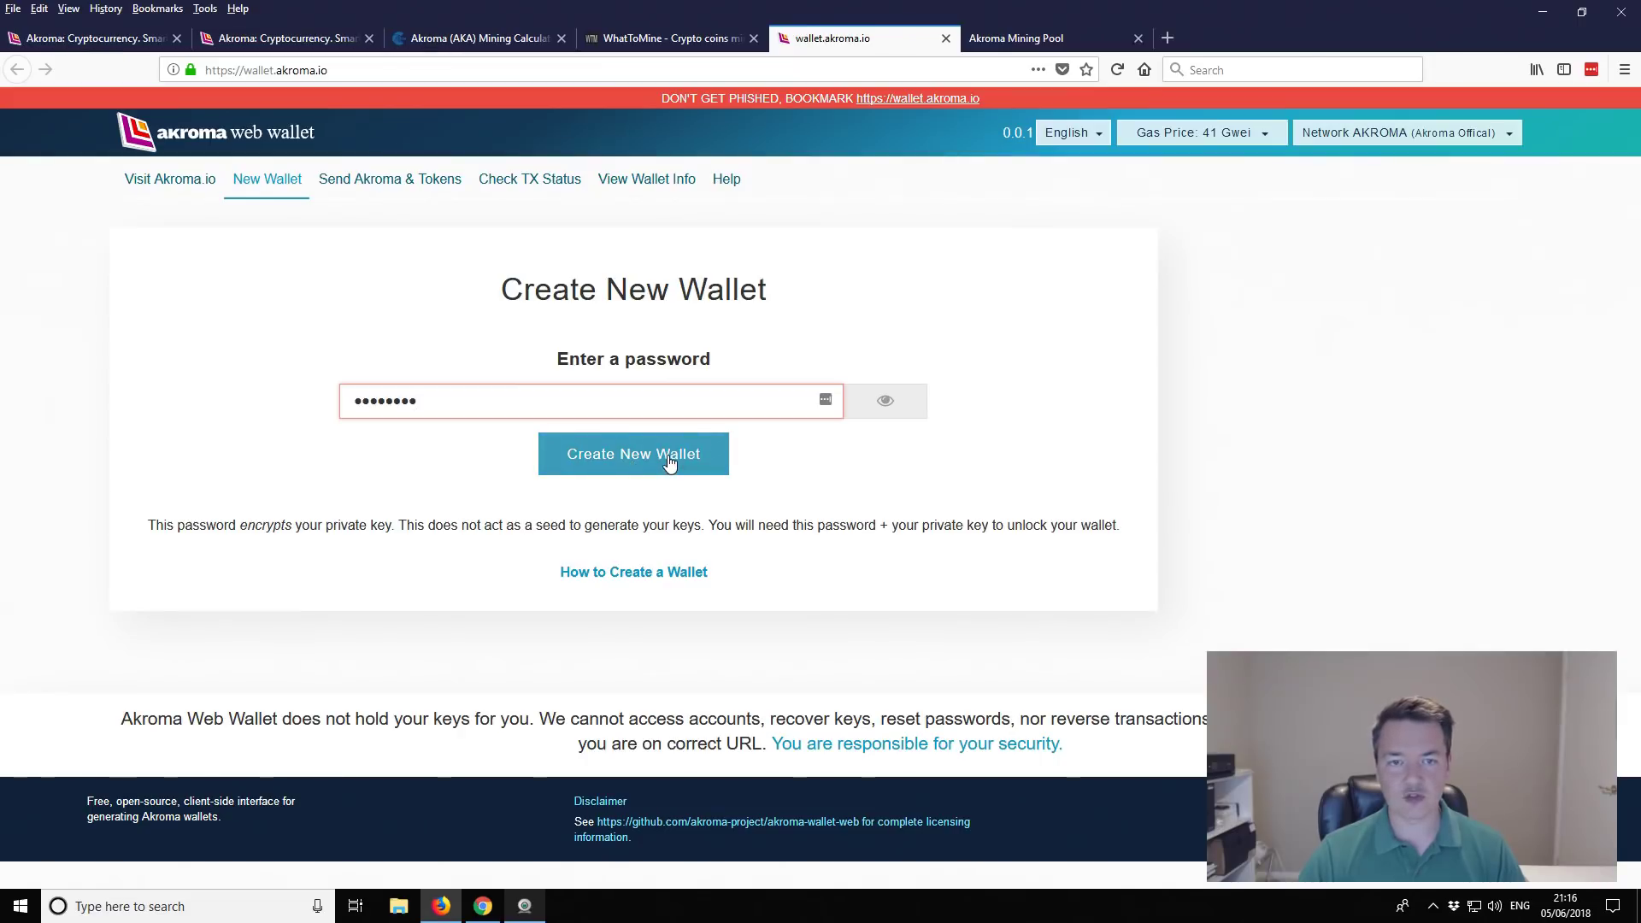
click(666, 462)
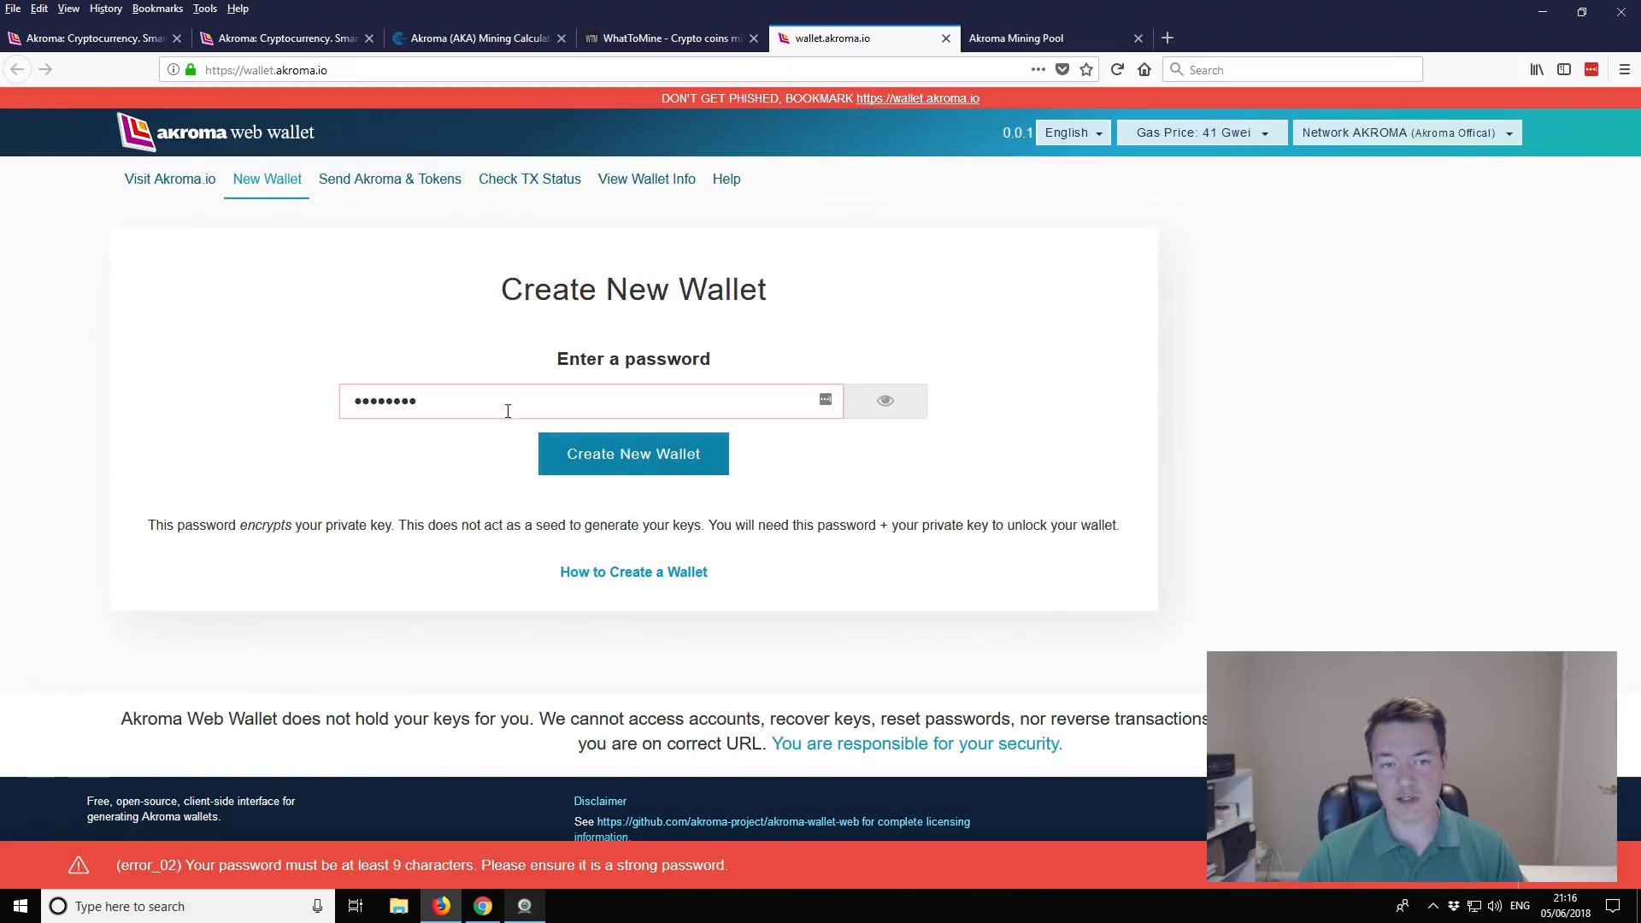
drag(474, 398, 280, 397)
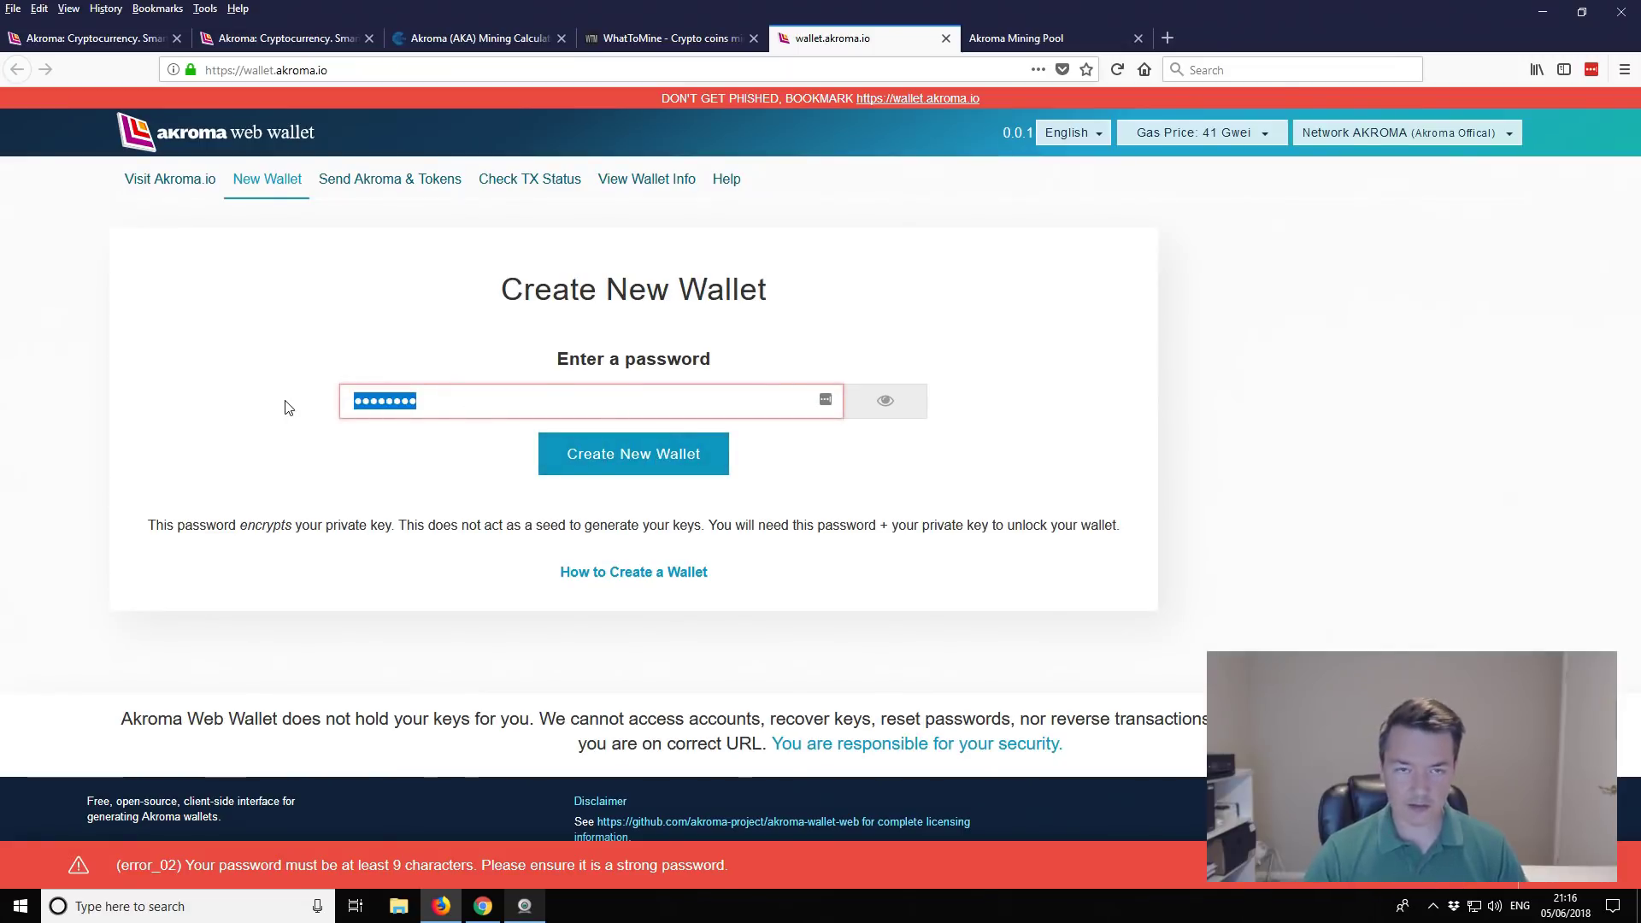
key(BackSpace)
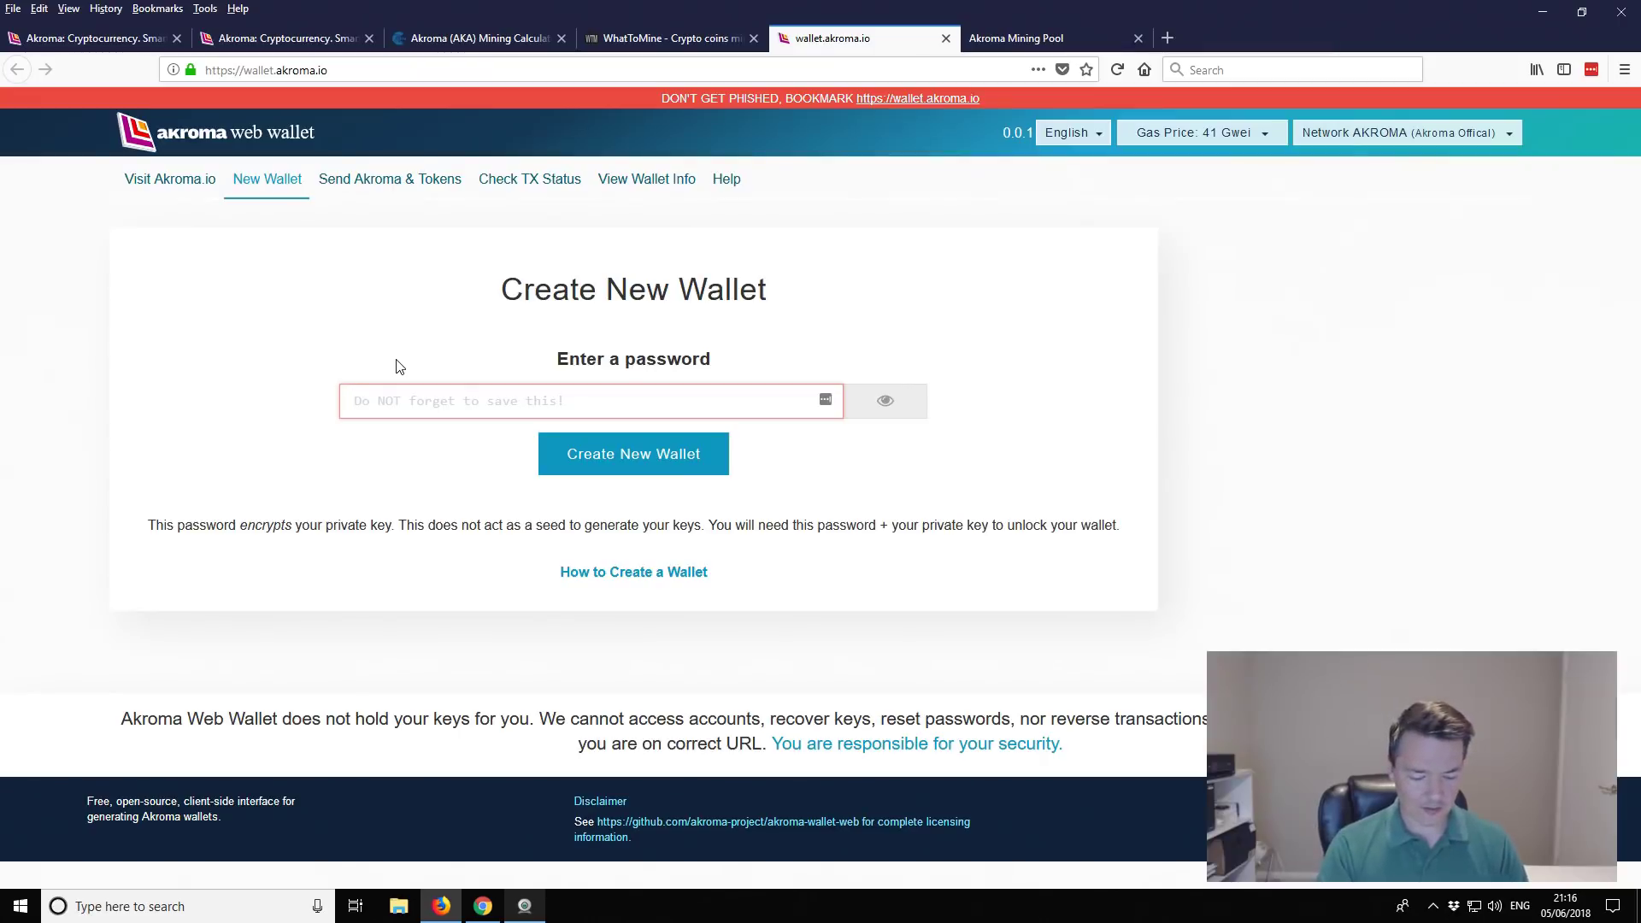
text(•••••••••••••)
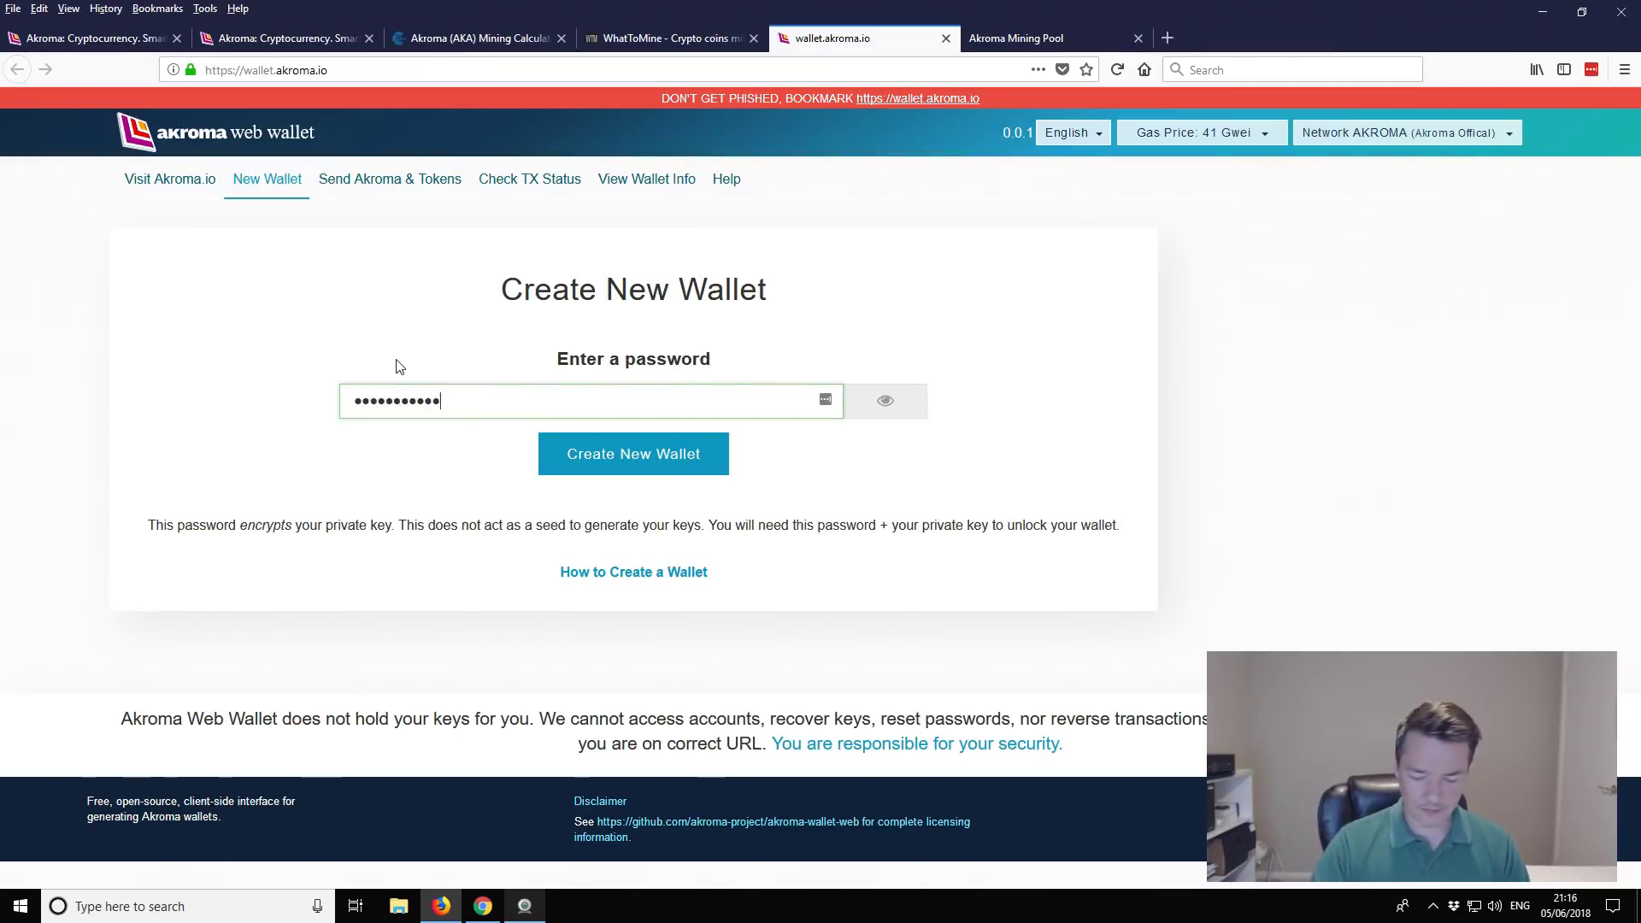
text(••)
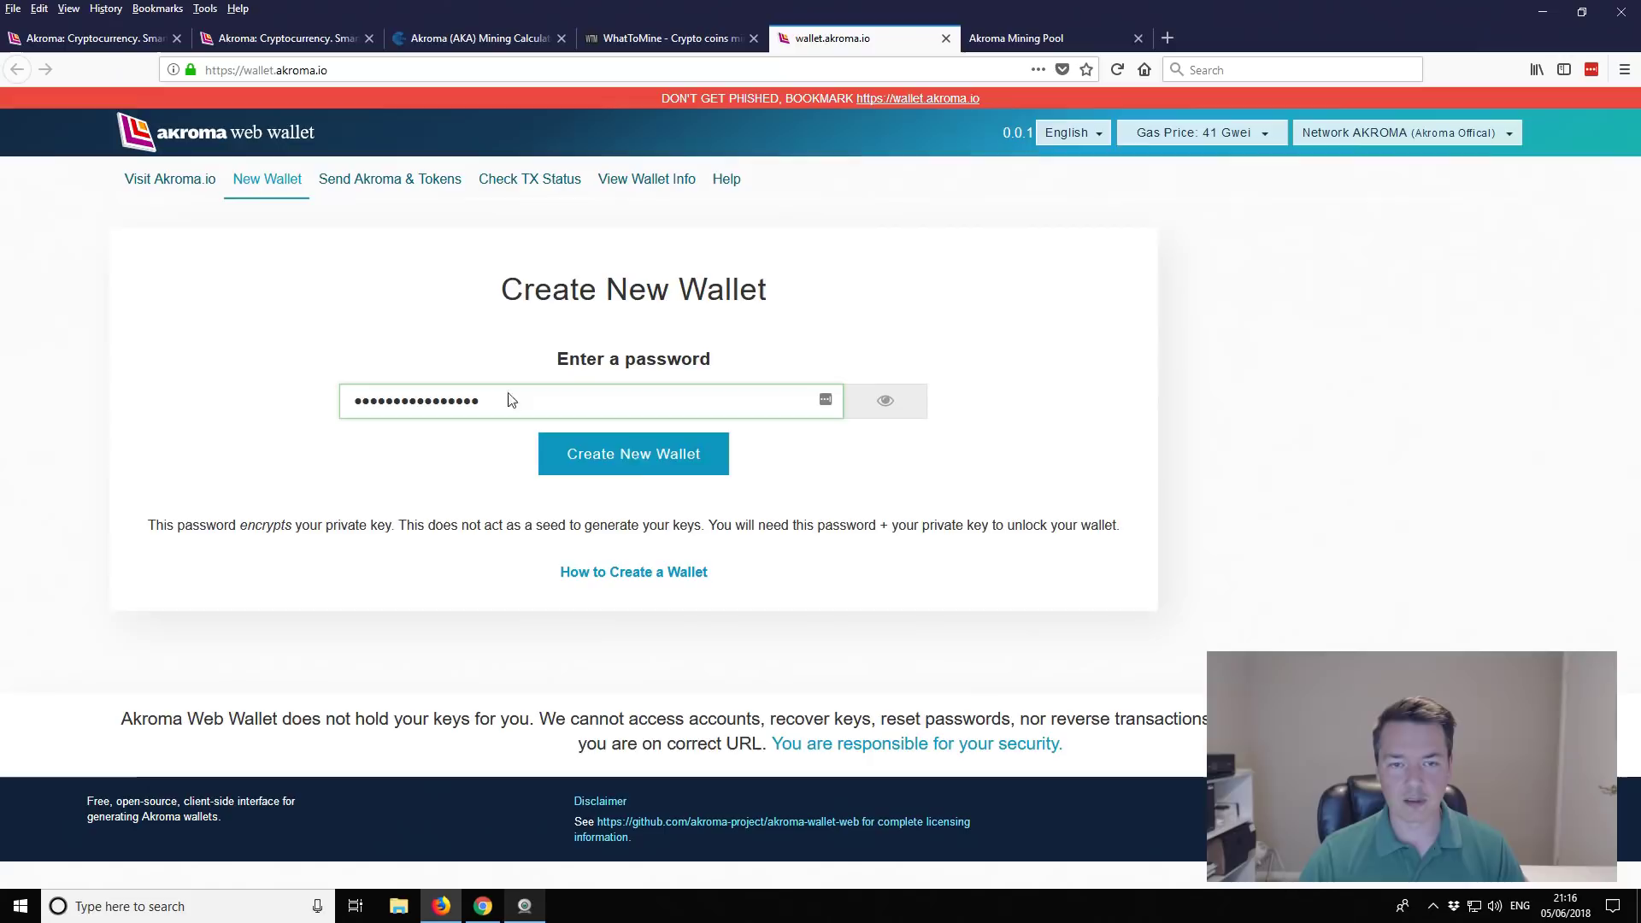
click(633, 468)
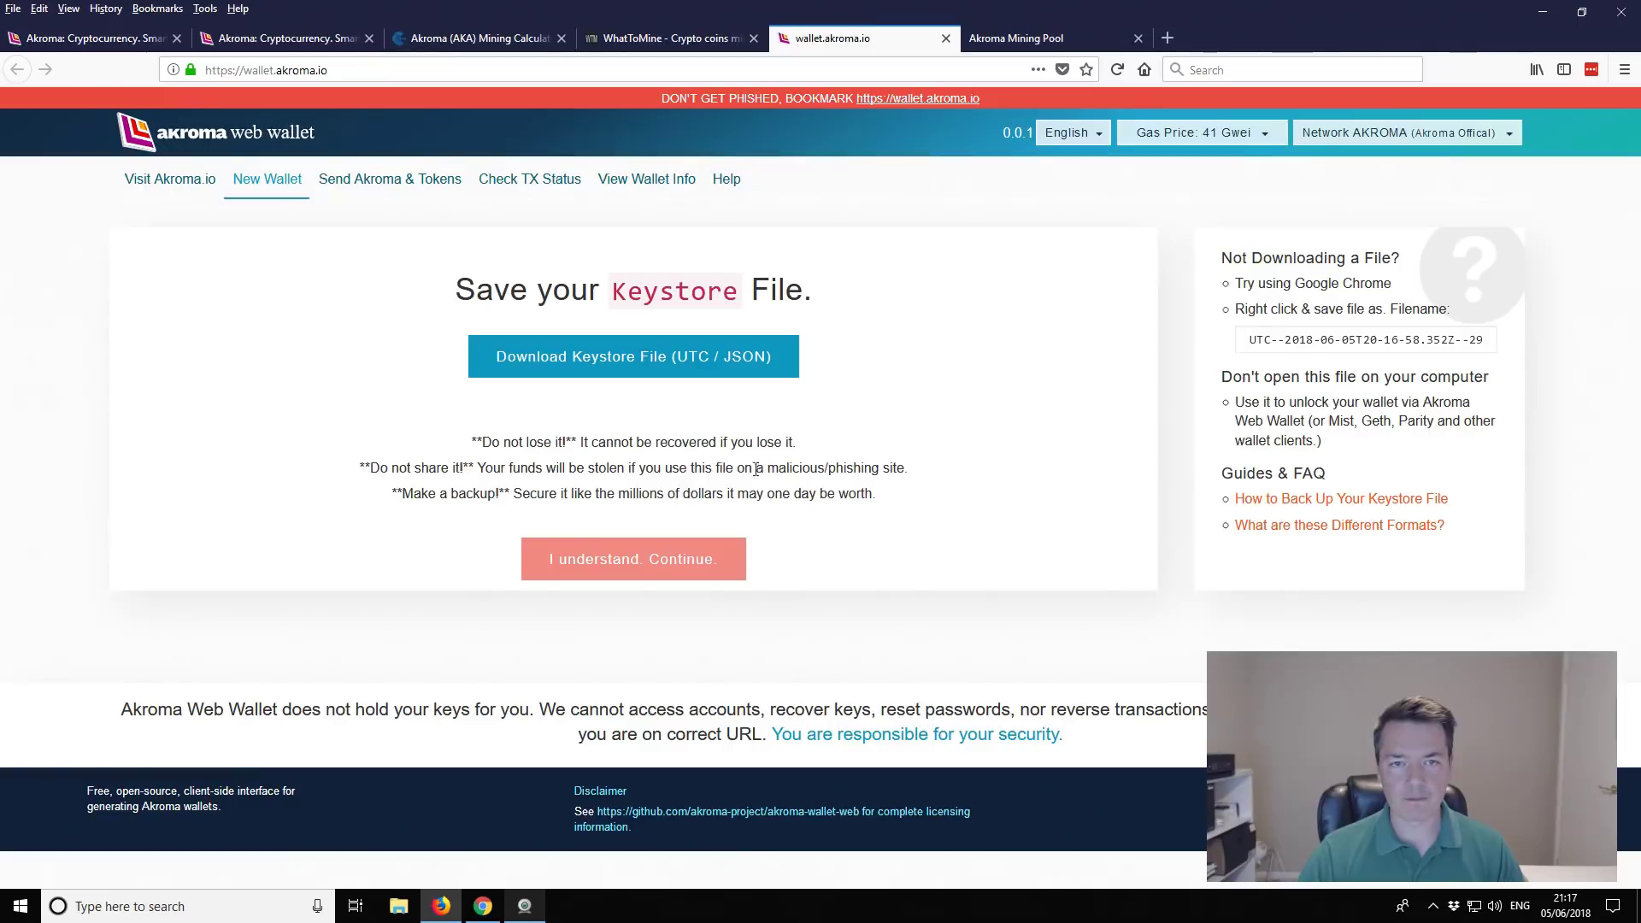
Step: Download the UTC / JSON keystore file and save it to disk
click(558, 363)
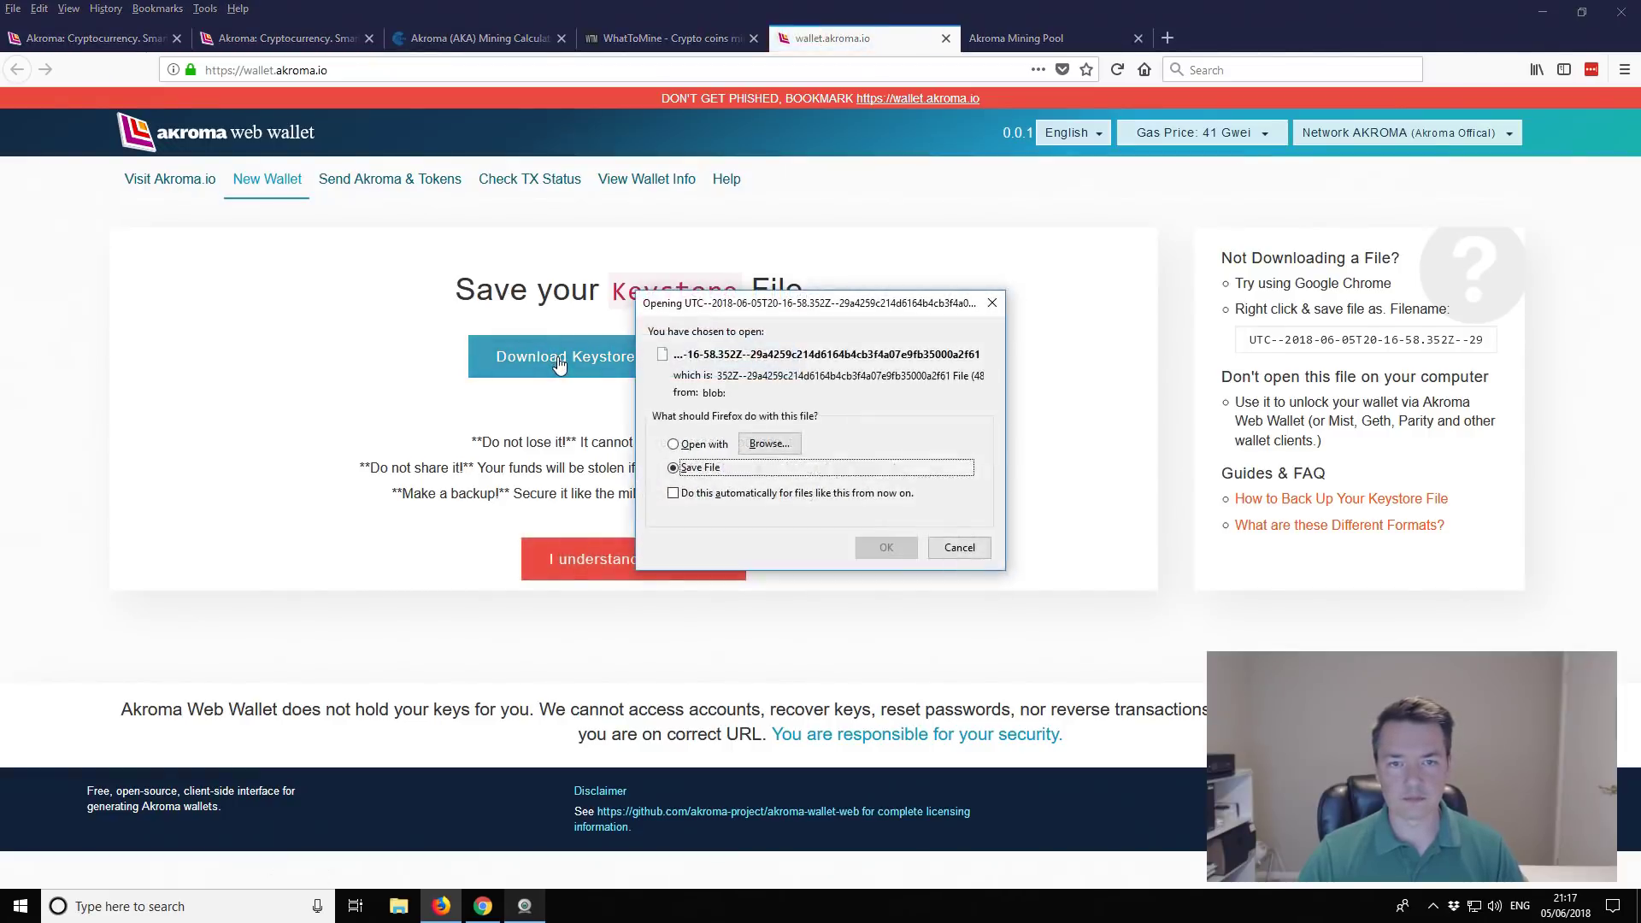
click(899, 551)
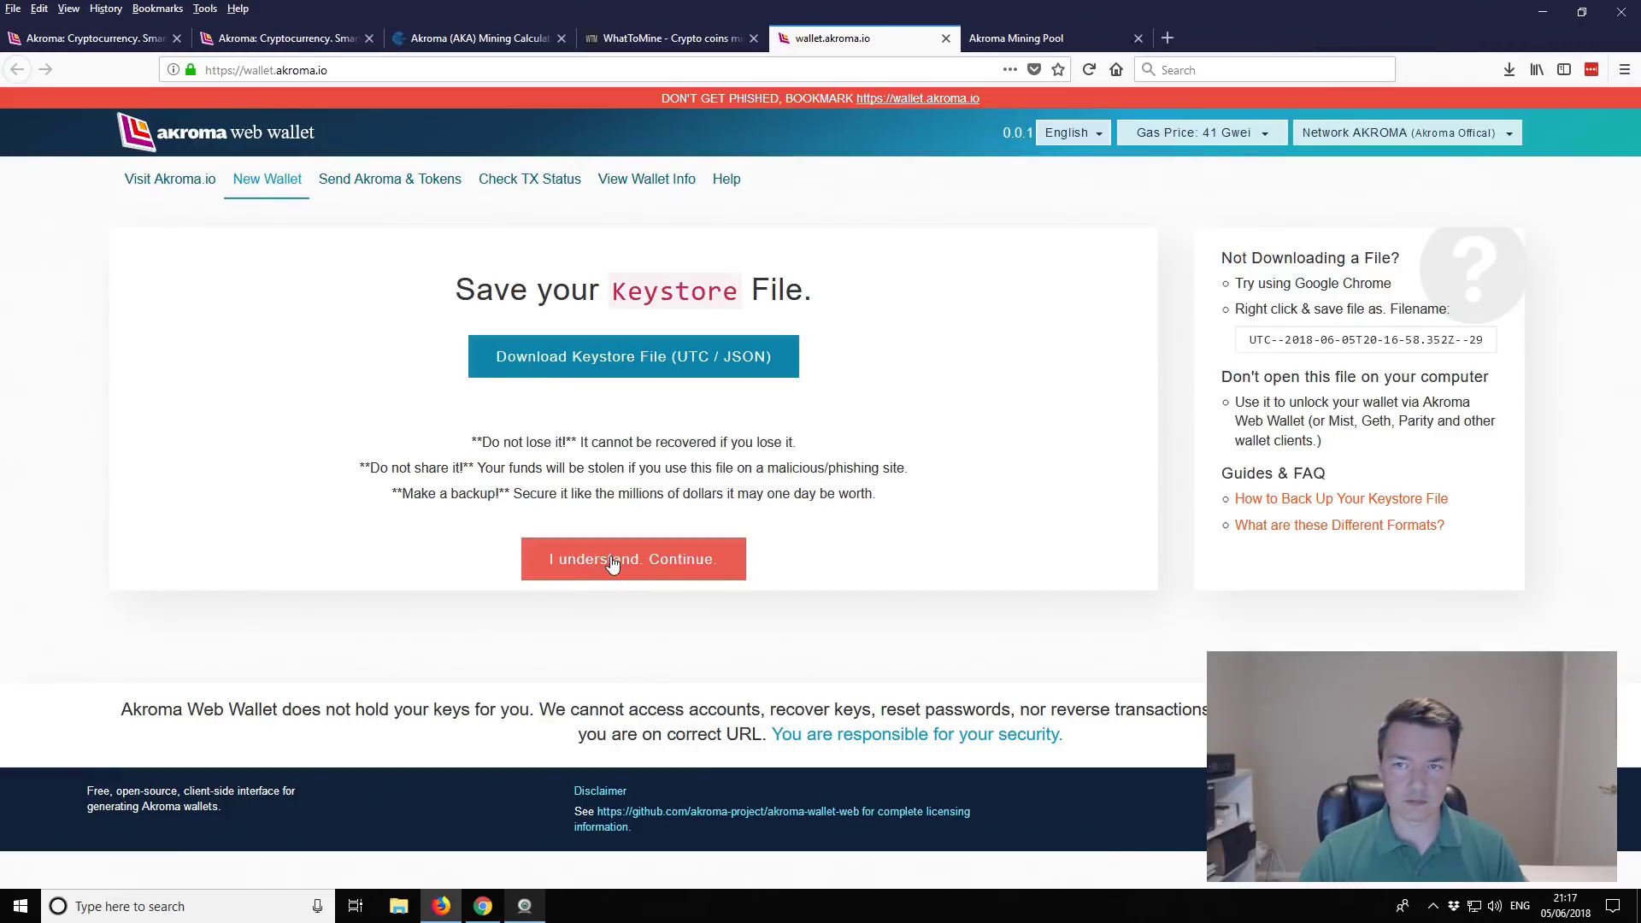
Step: Accept the warnings with 'I understand. Continue.' to reveal the private key
click(612, 562)
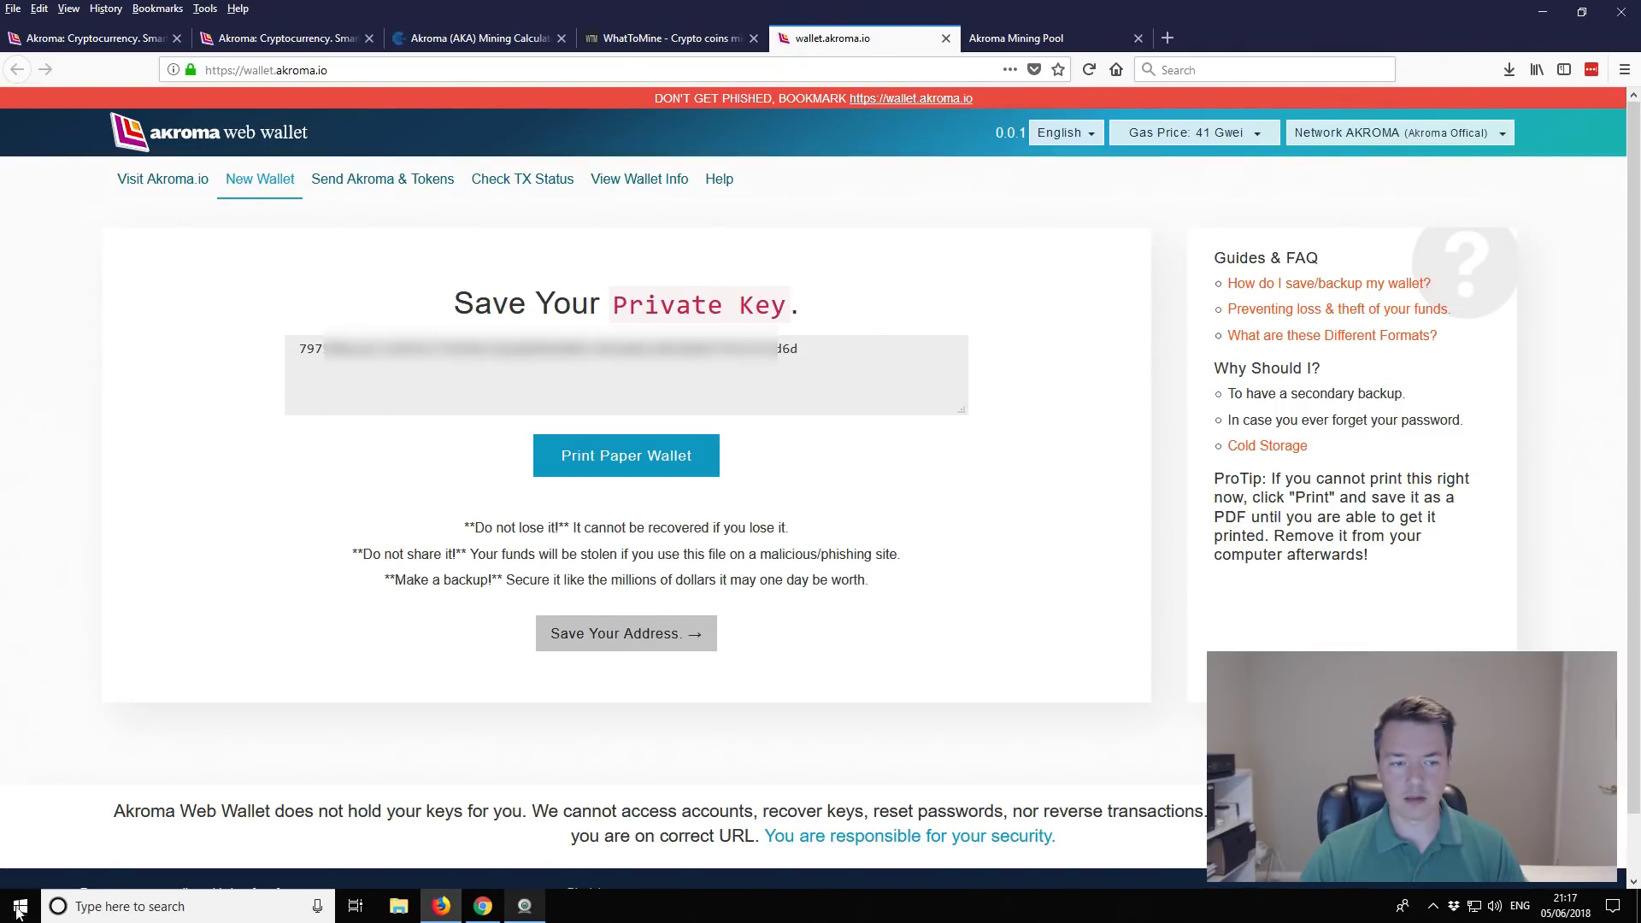
Step: Launch Notepad from Windows search
click(136, 911)
text(no)
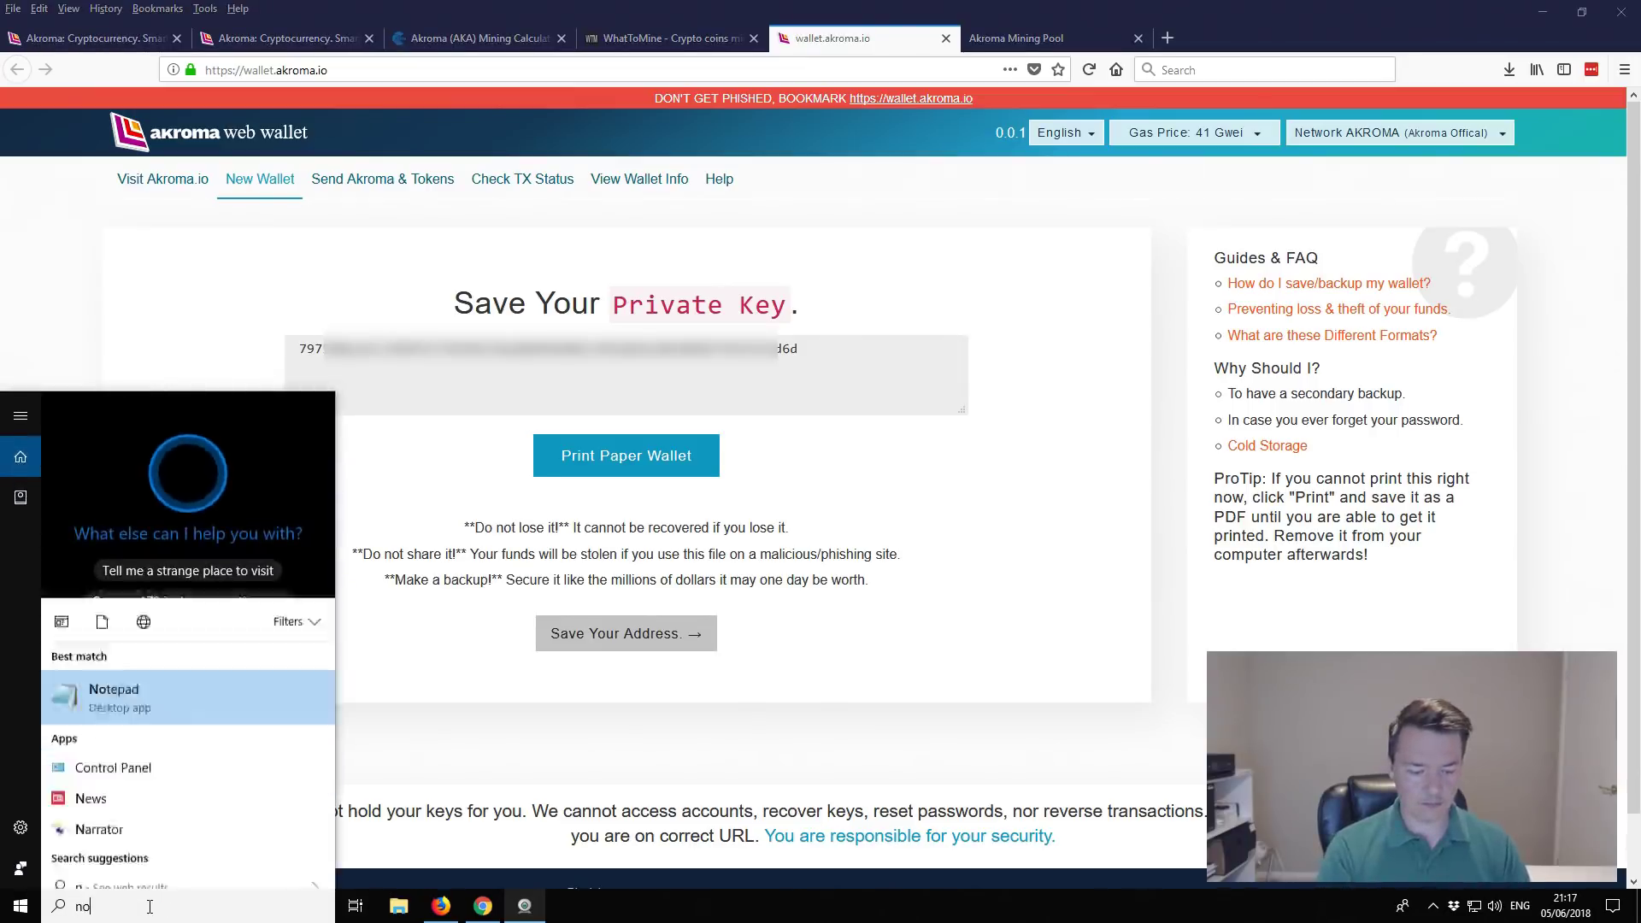
text(tepad)
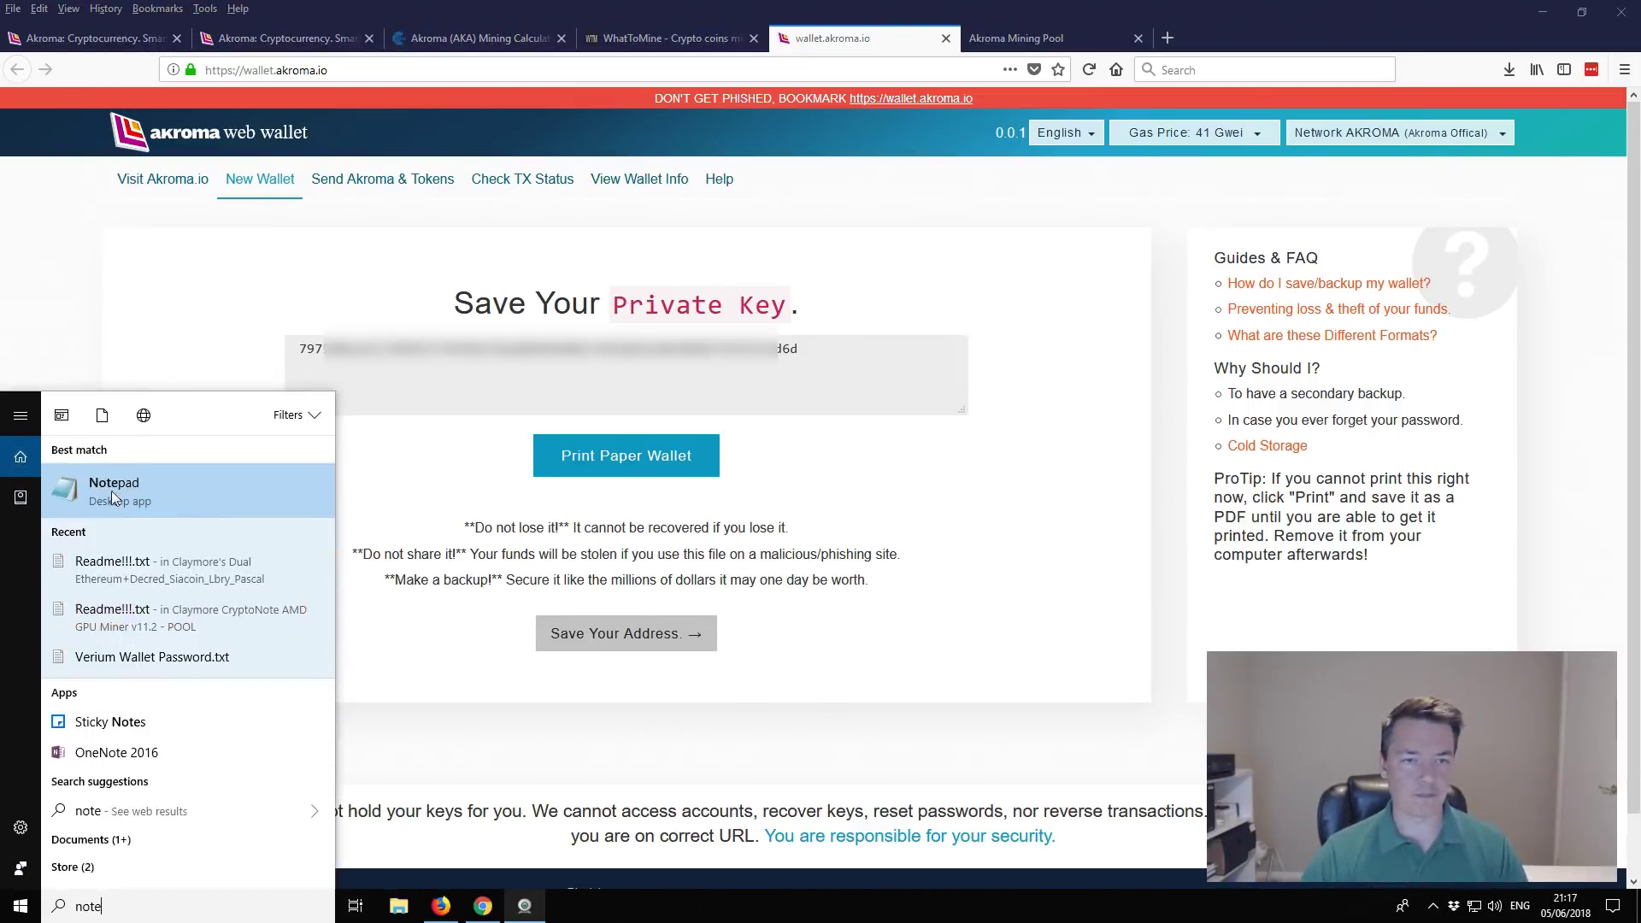
click(111, 490)
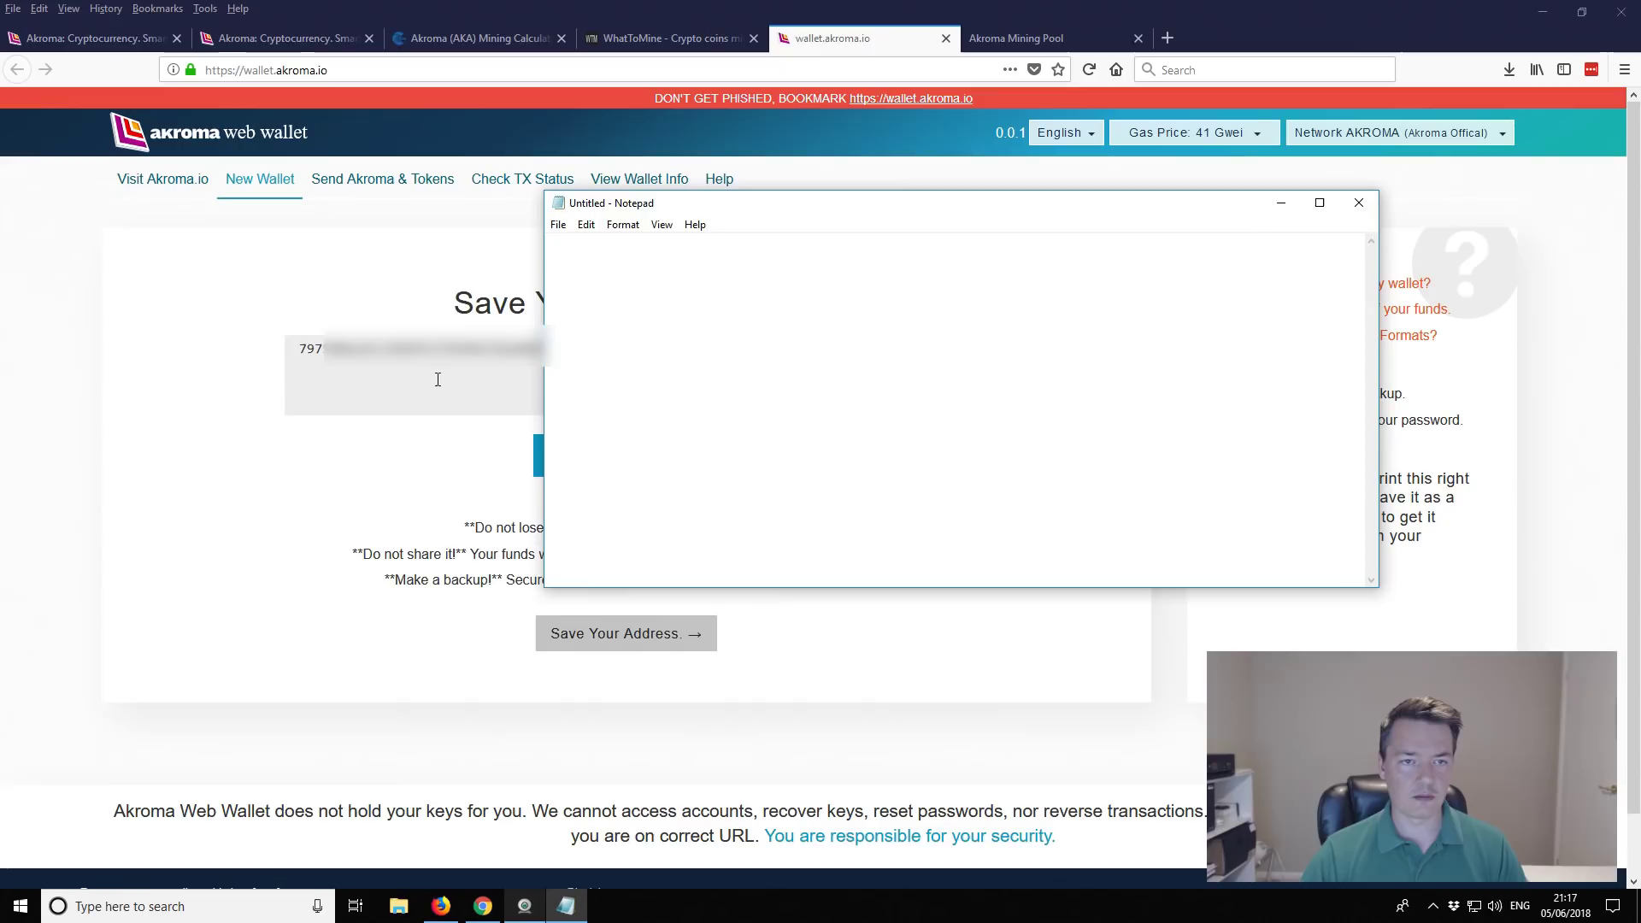
Step: Paste the wallet's private key into the note under the label 'Akroma wallet private'
key(alt+Tab)
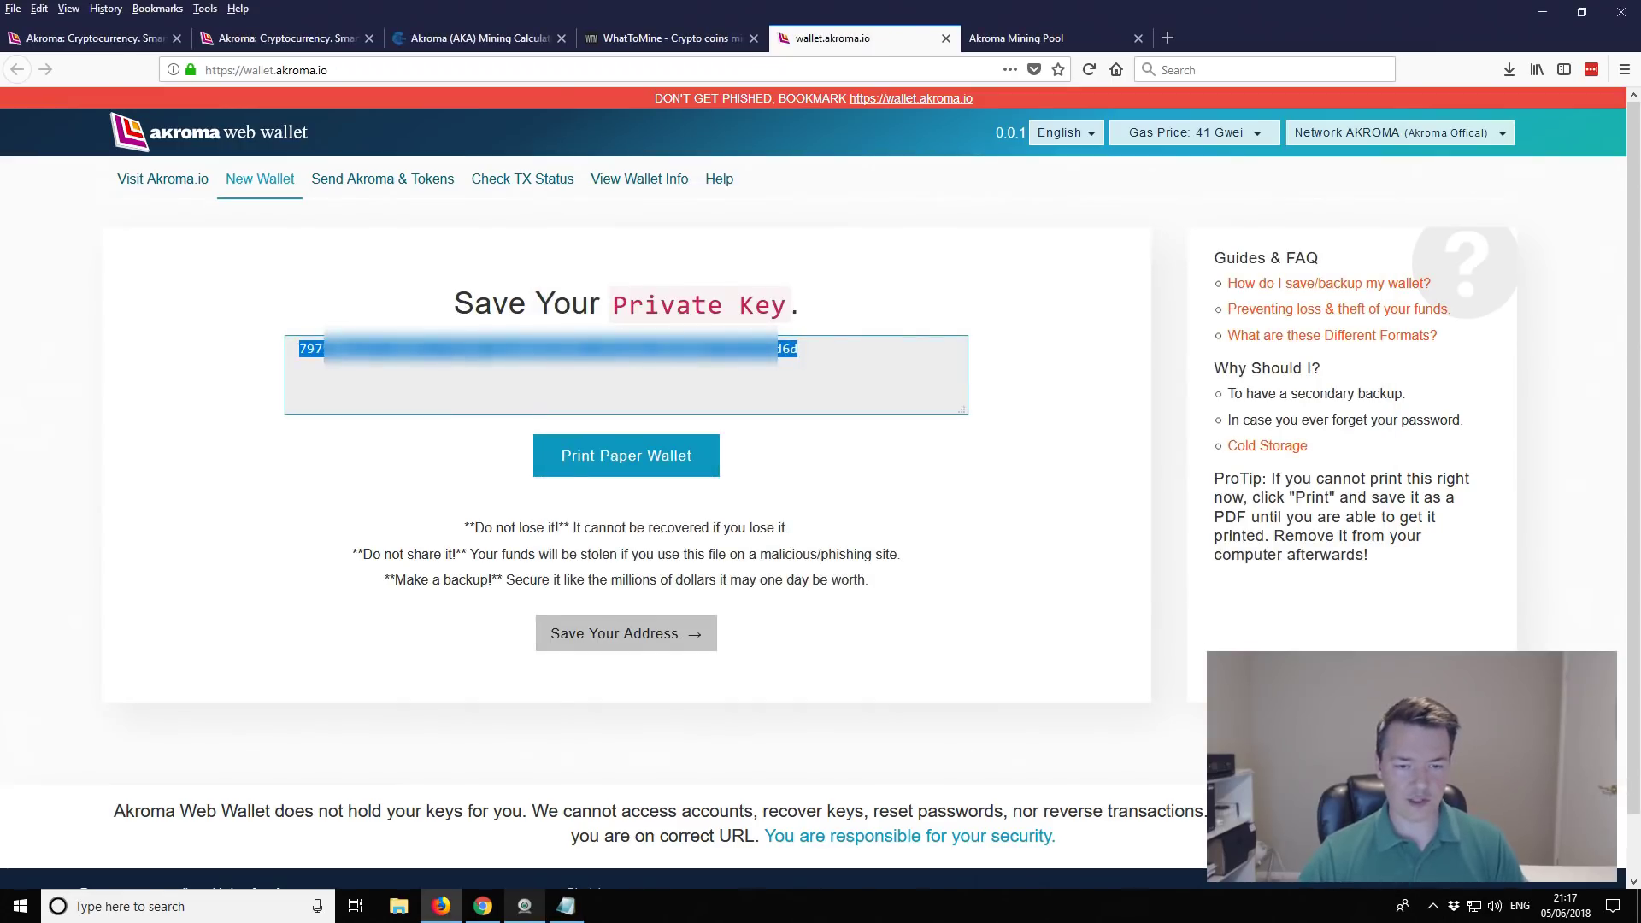
key(alt+Tab)
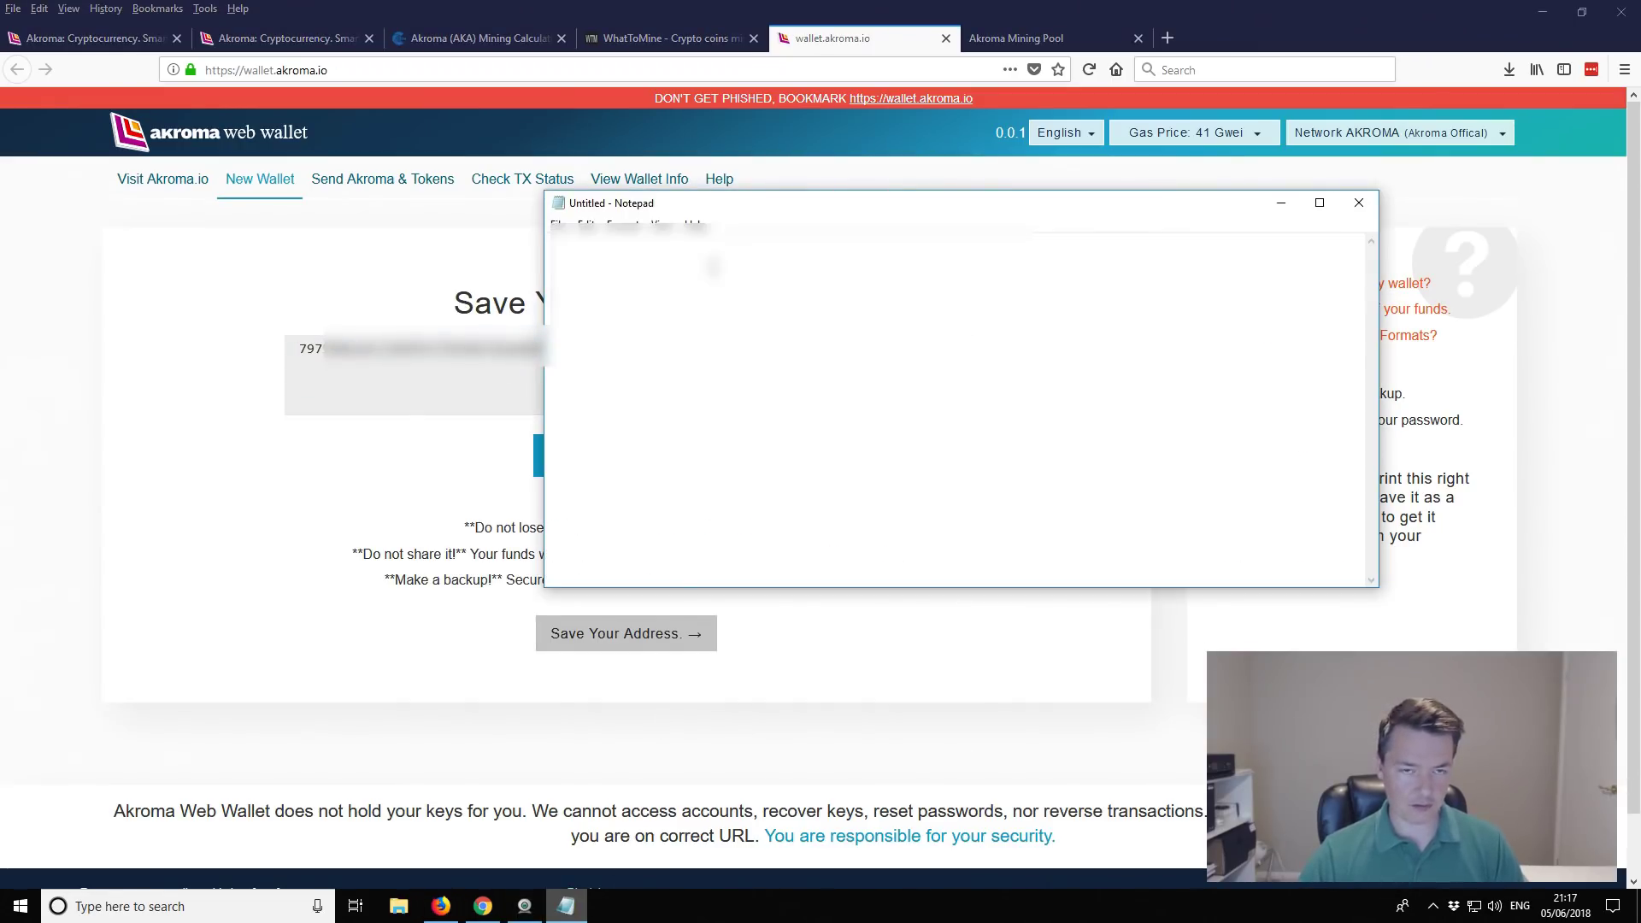
key(ctrl+v)
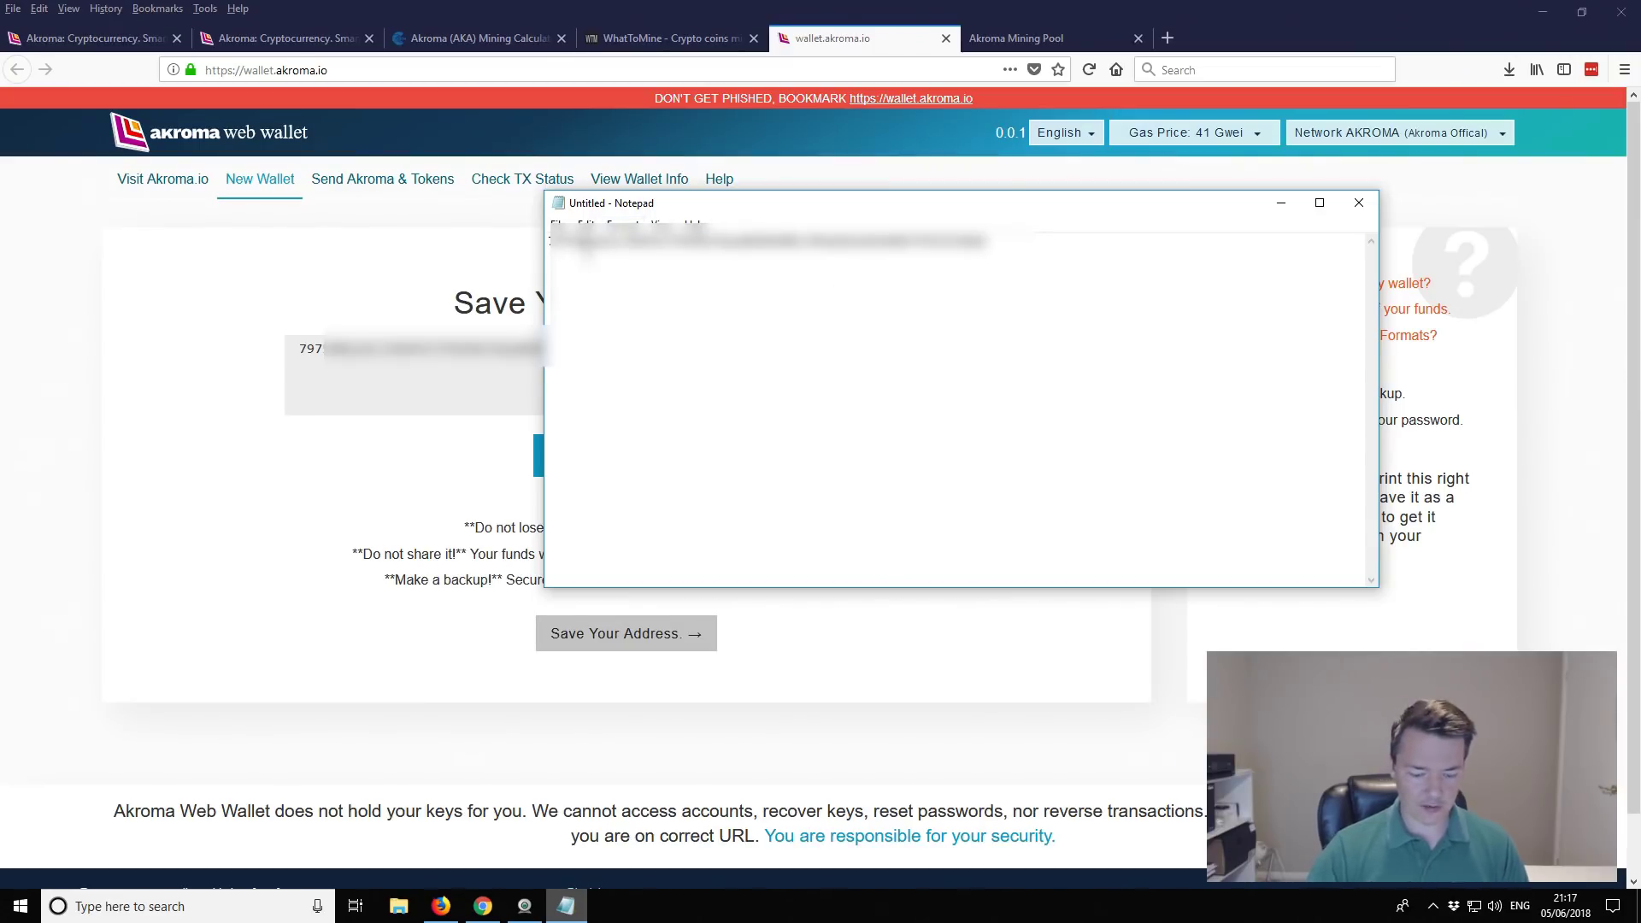
text(Akroma )
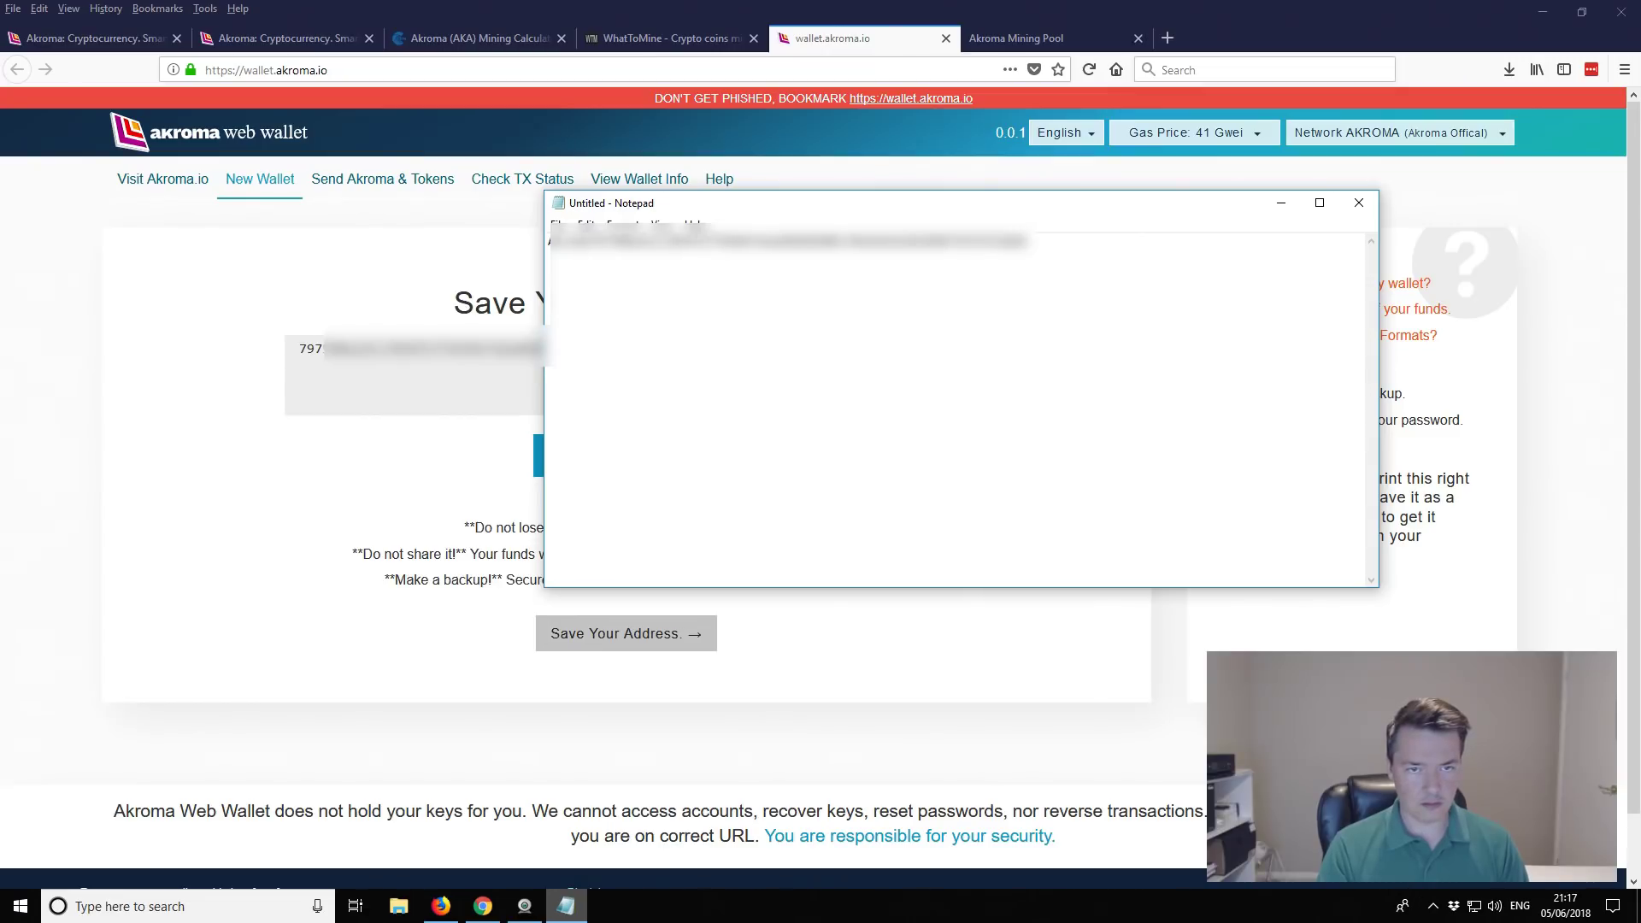
text(wallet )
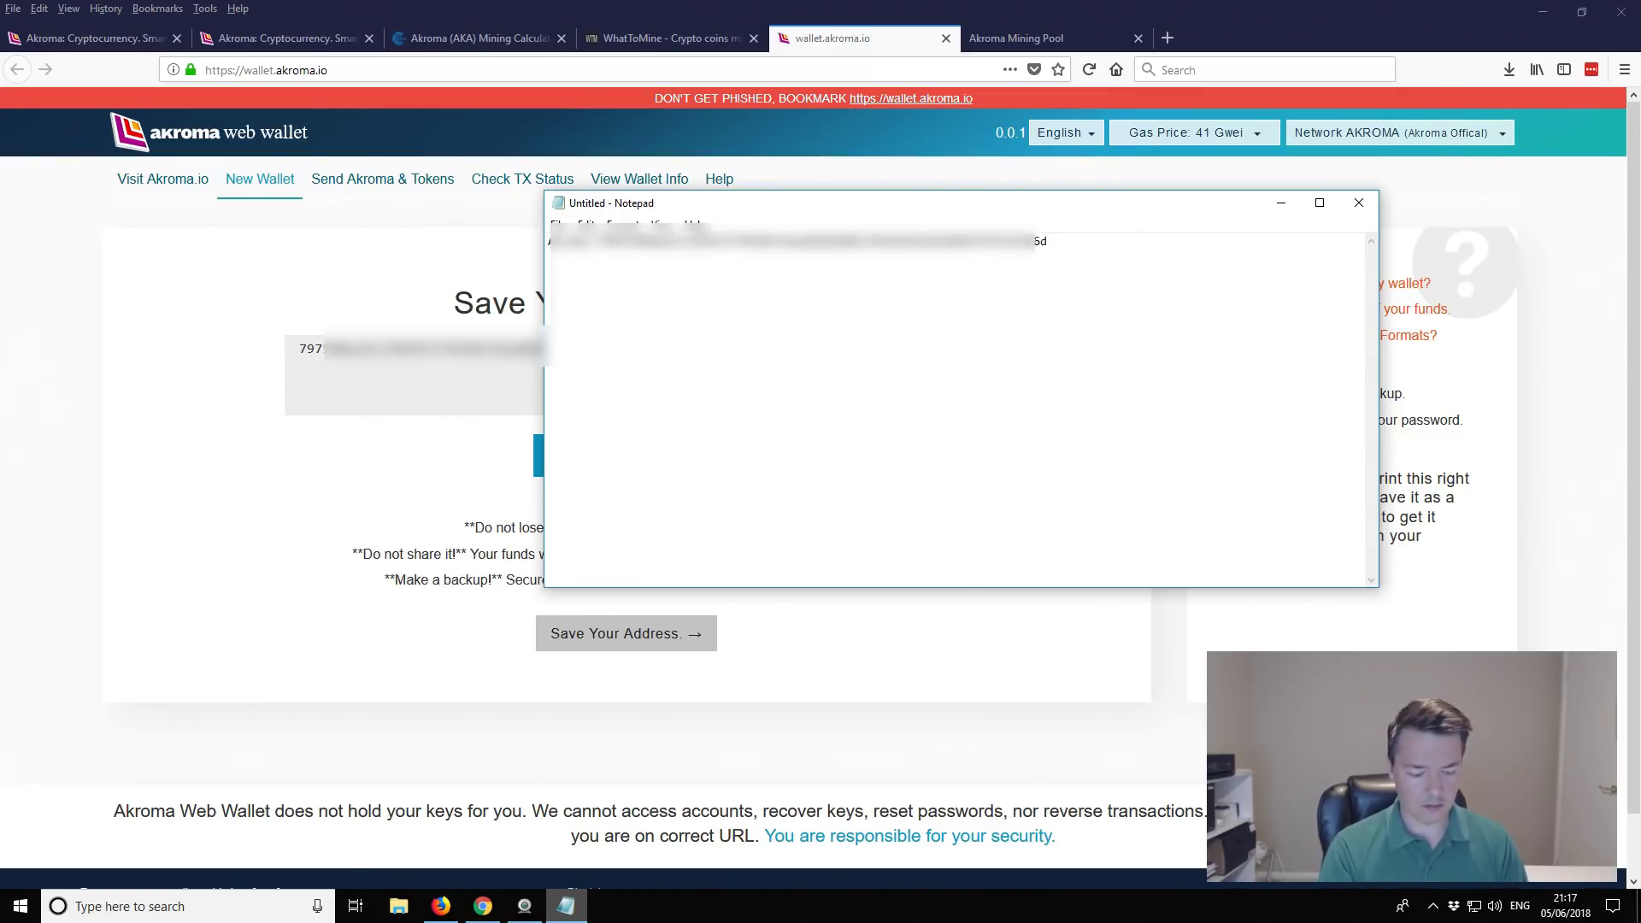
text(priva)
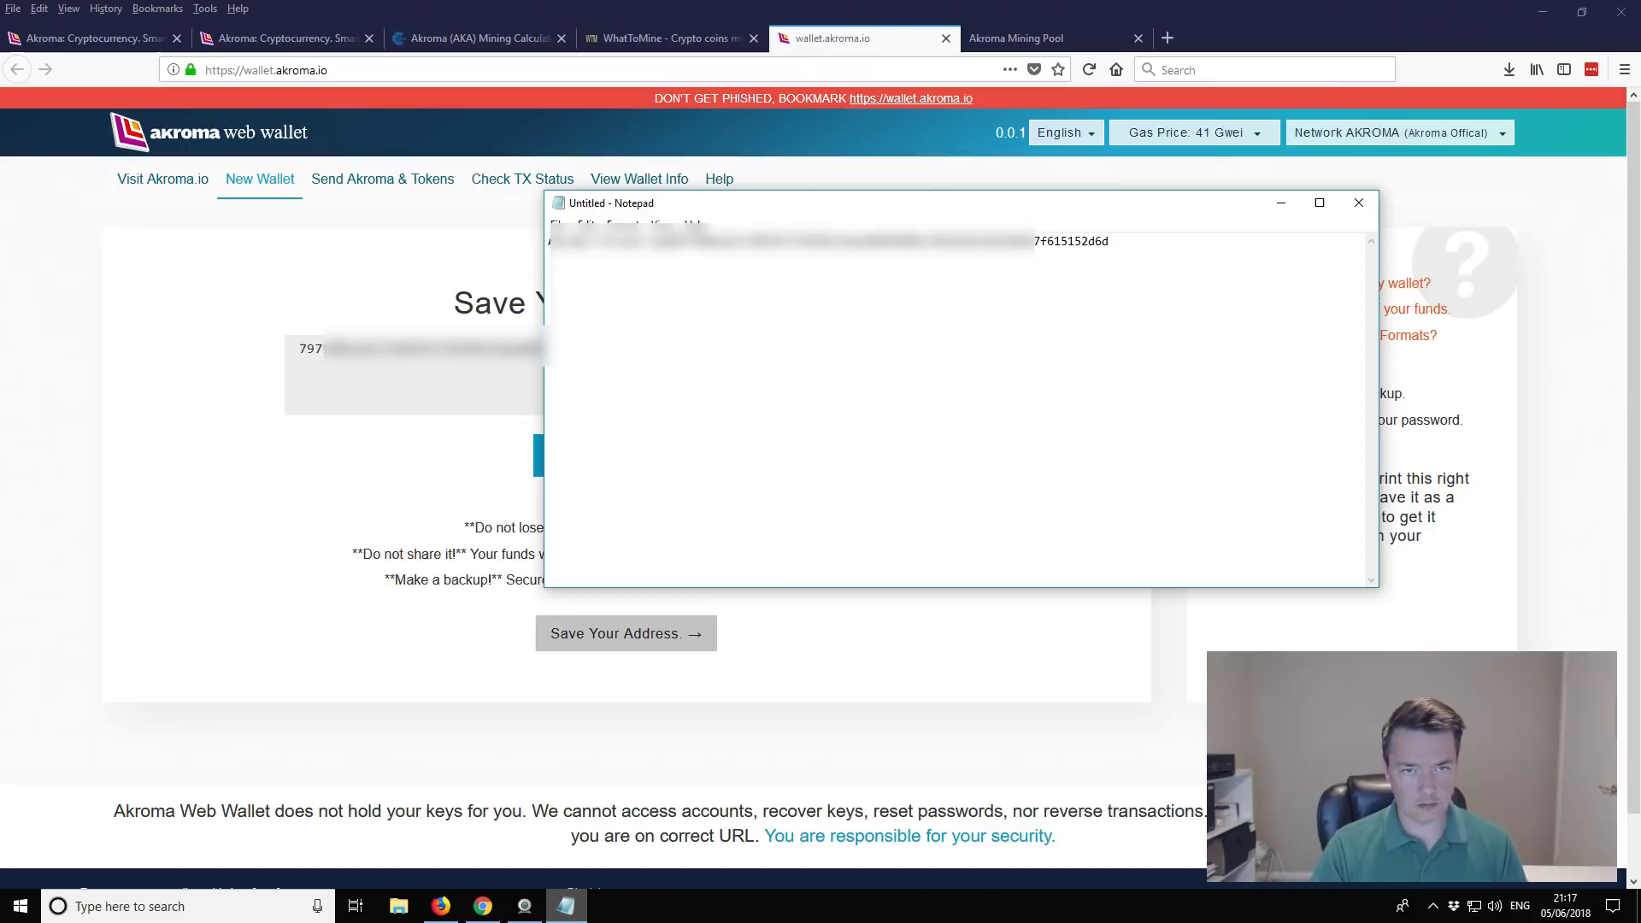
text(te)
key(Return)
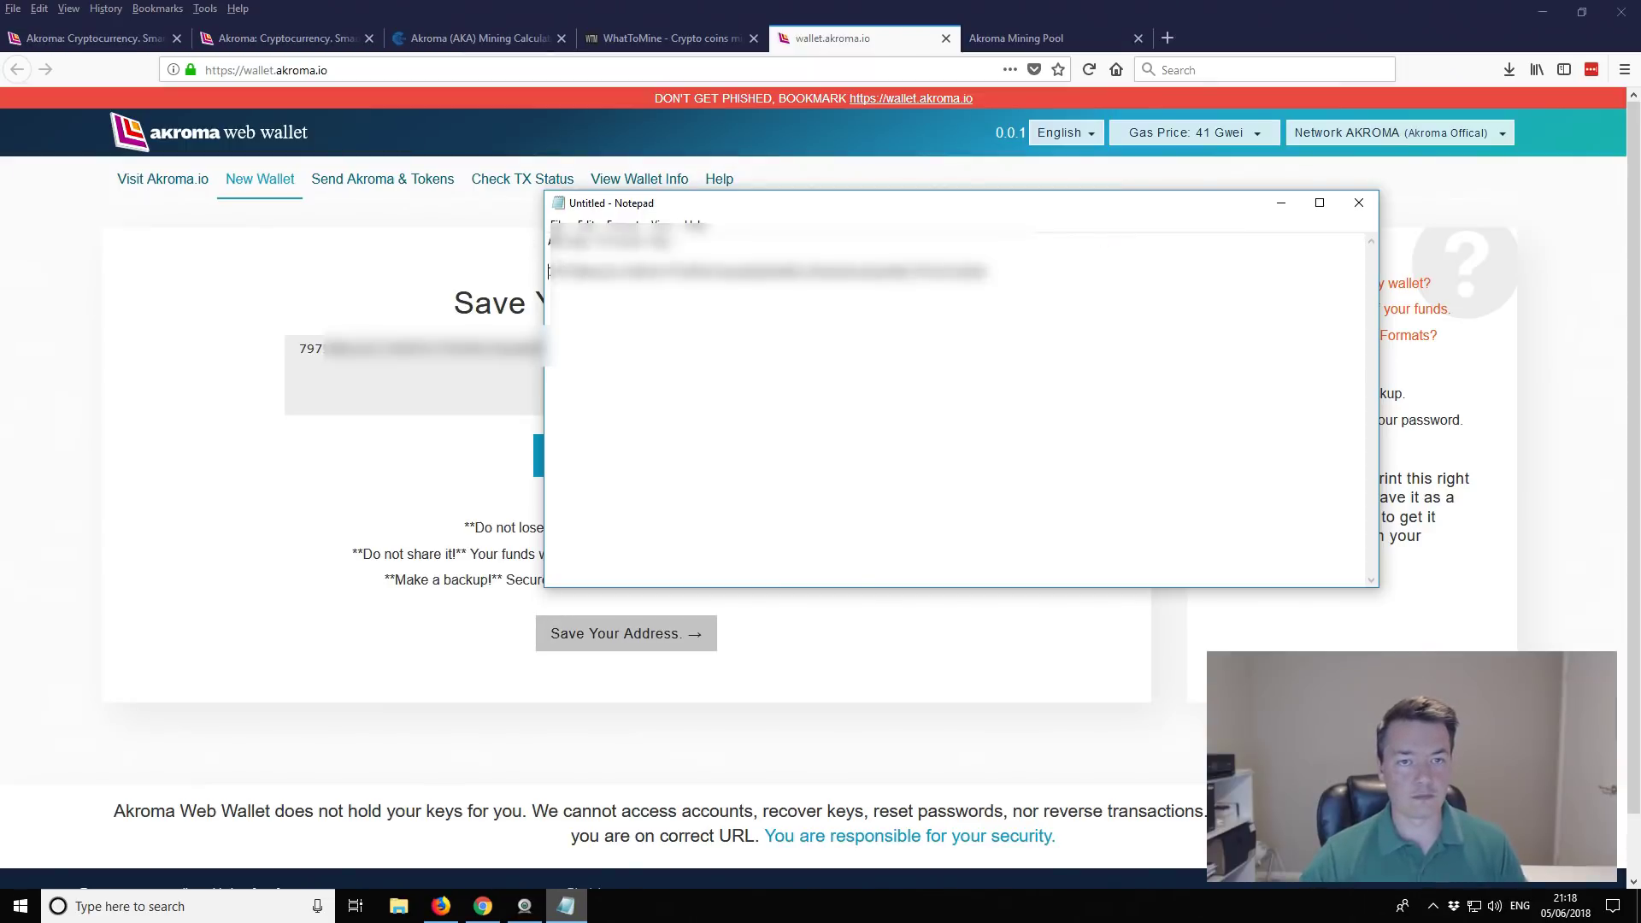
Step: Save the private key note as 'akroma private key.txt'
click(558, 225)
click(589, 295)
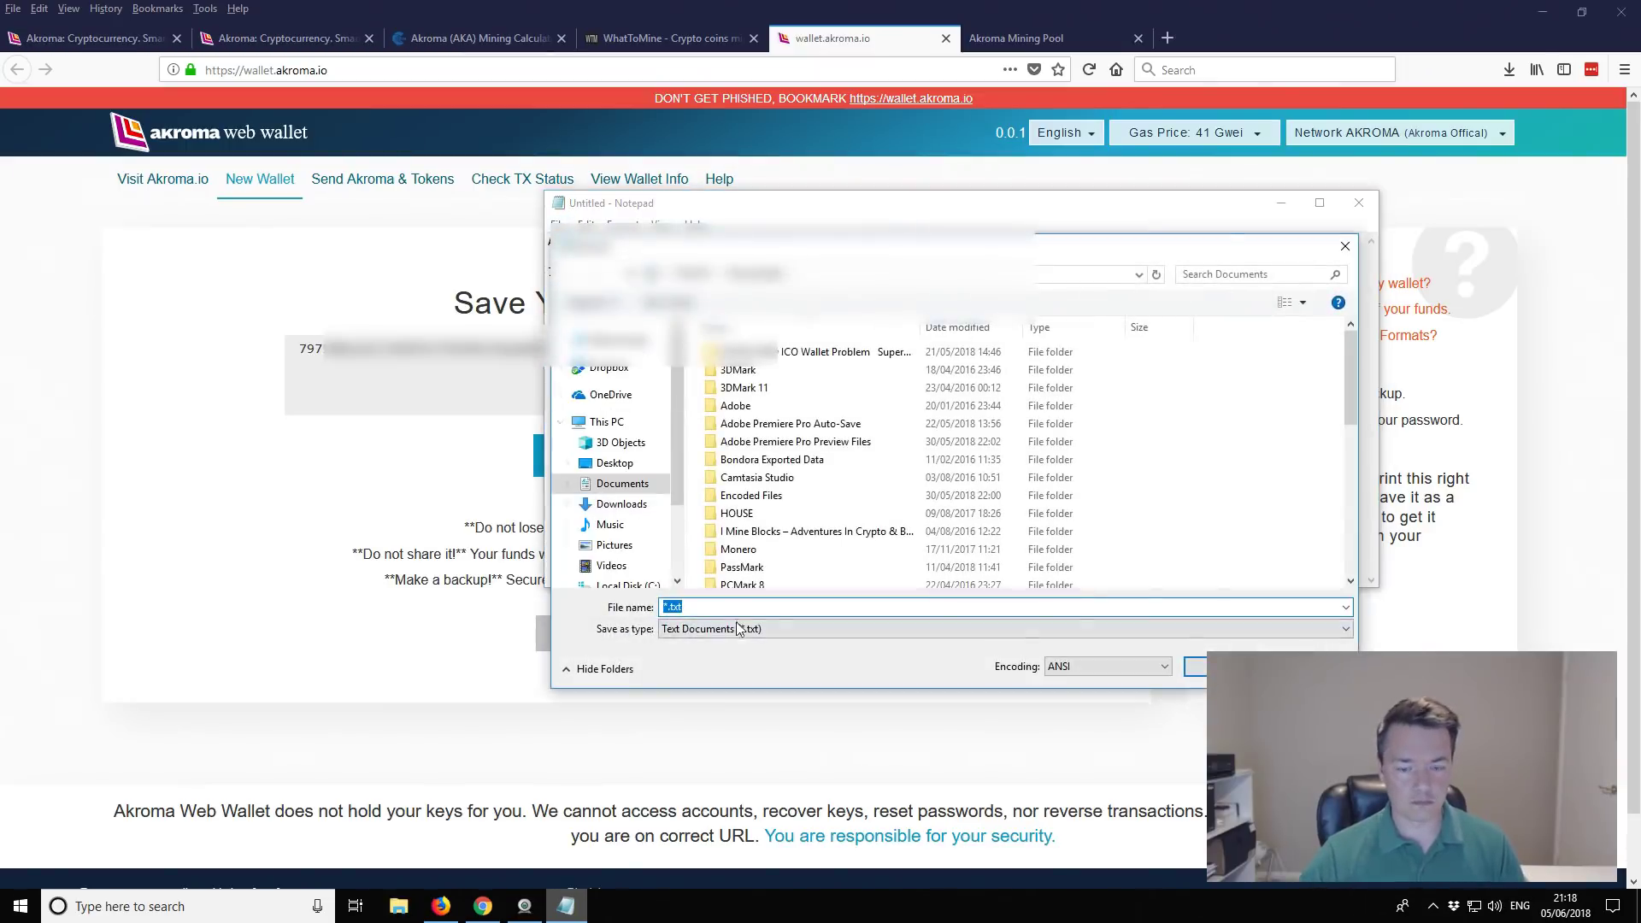
key(BackSpace)
text(ak)
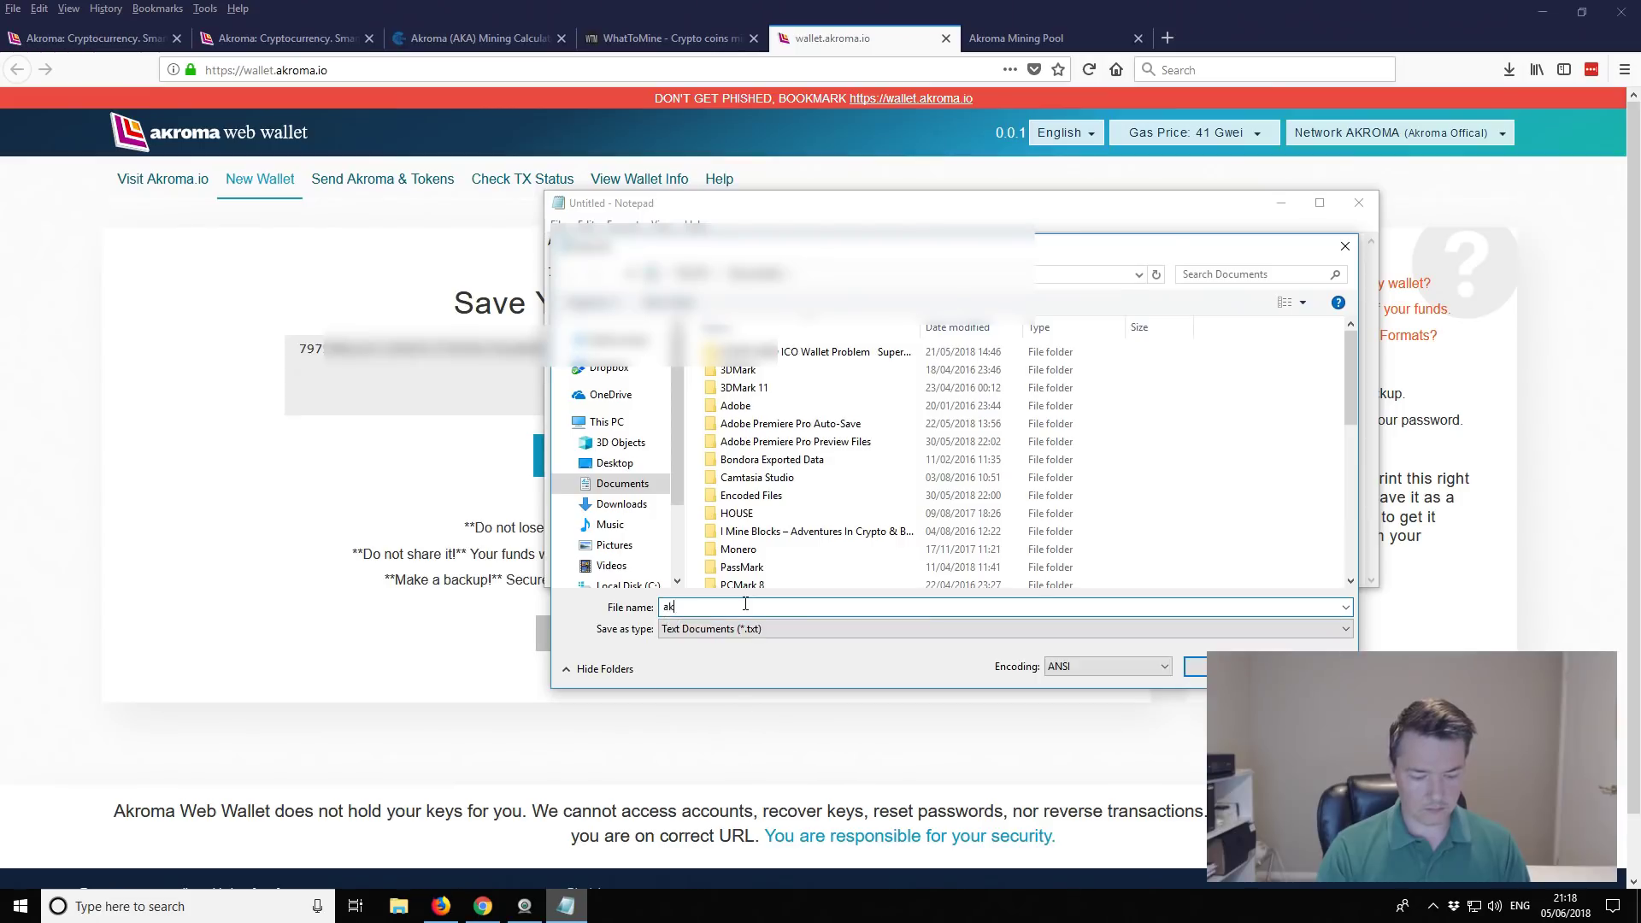
text(rome)
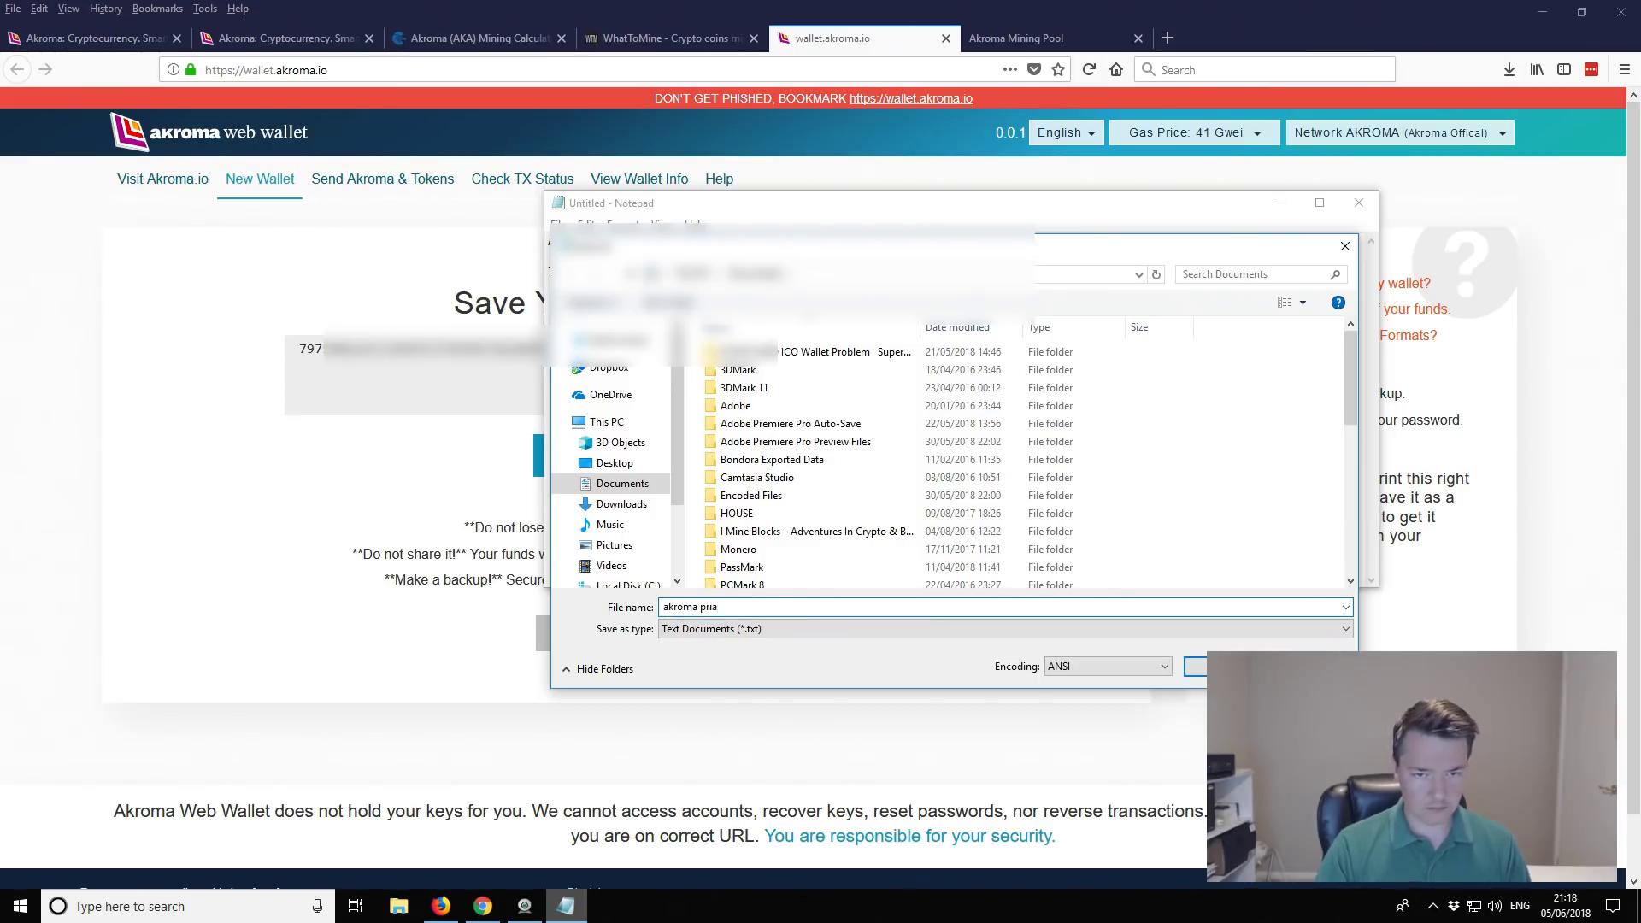
text( private)
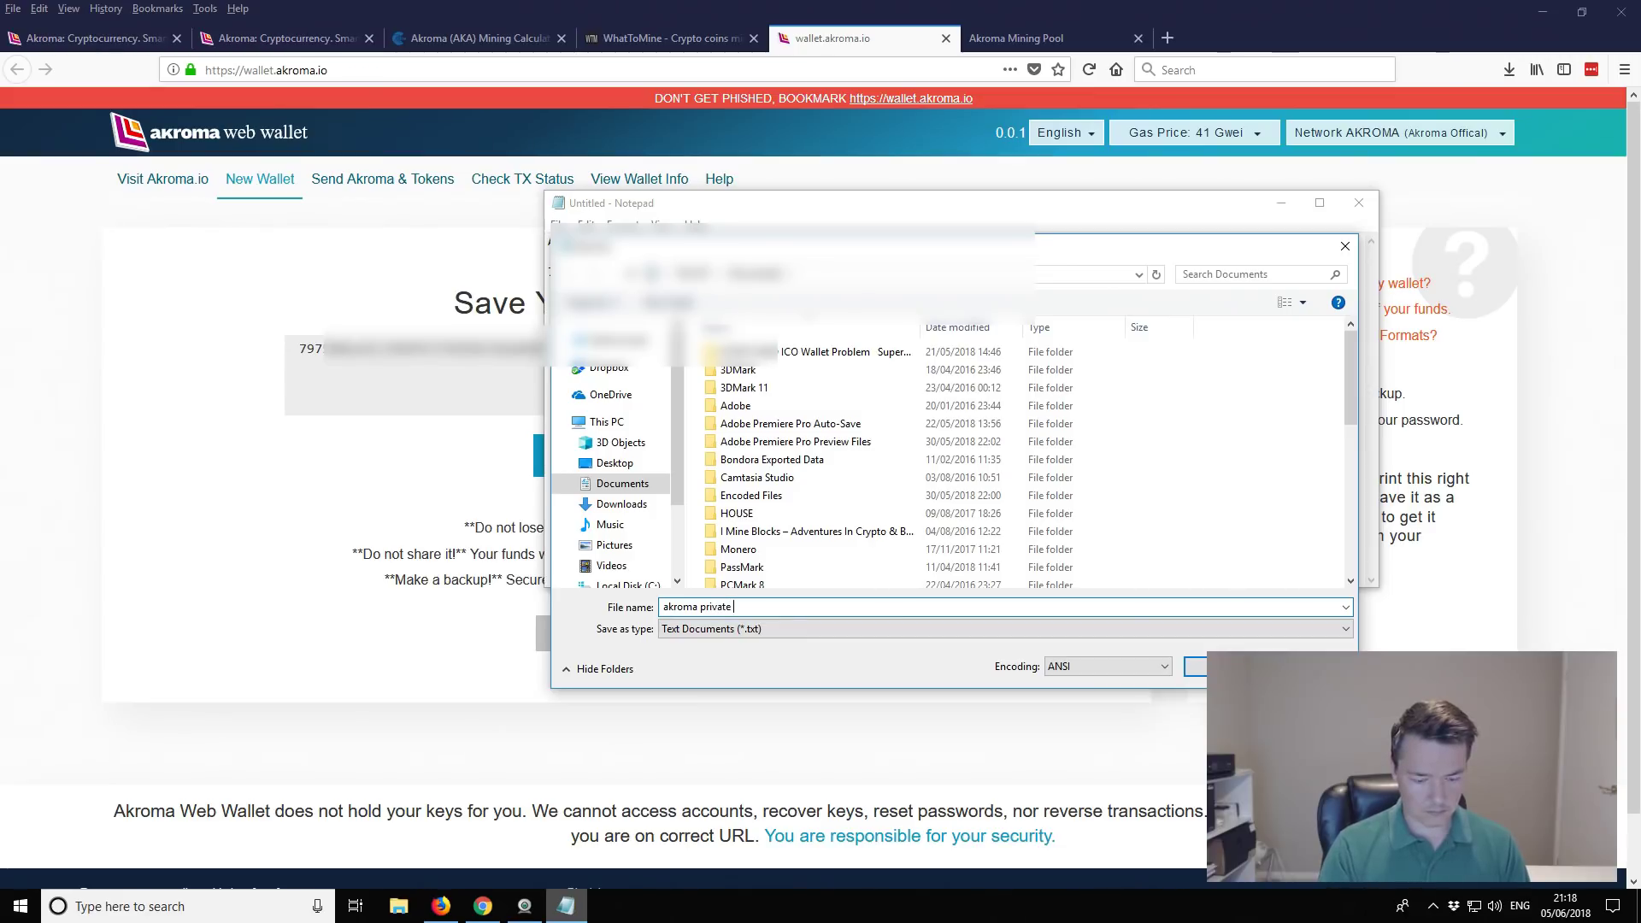
text( key)
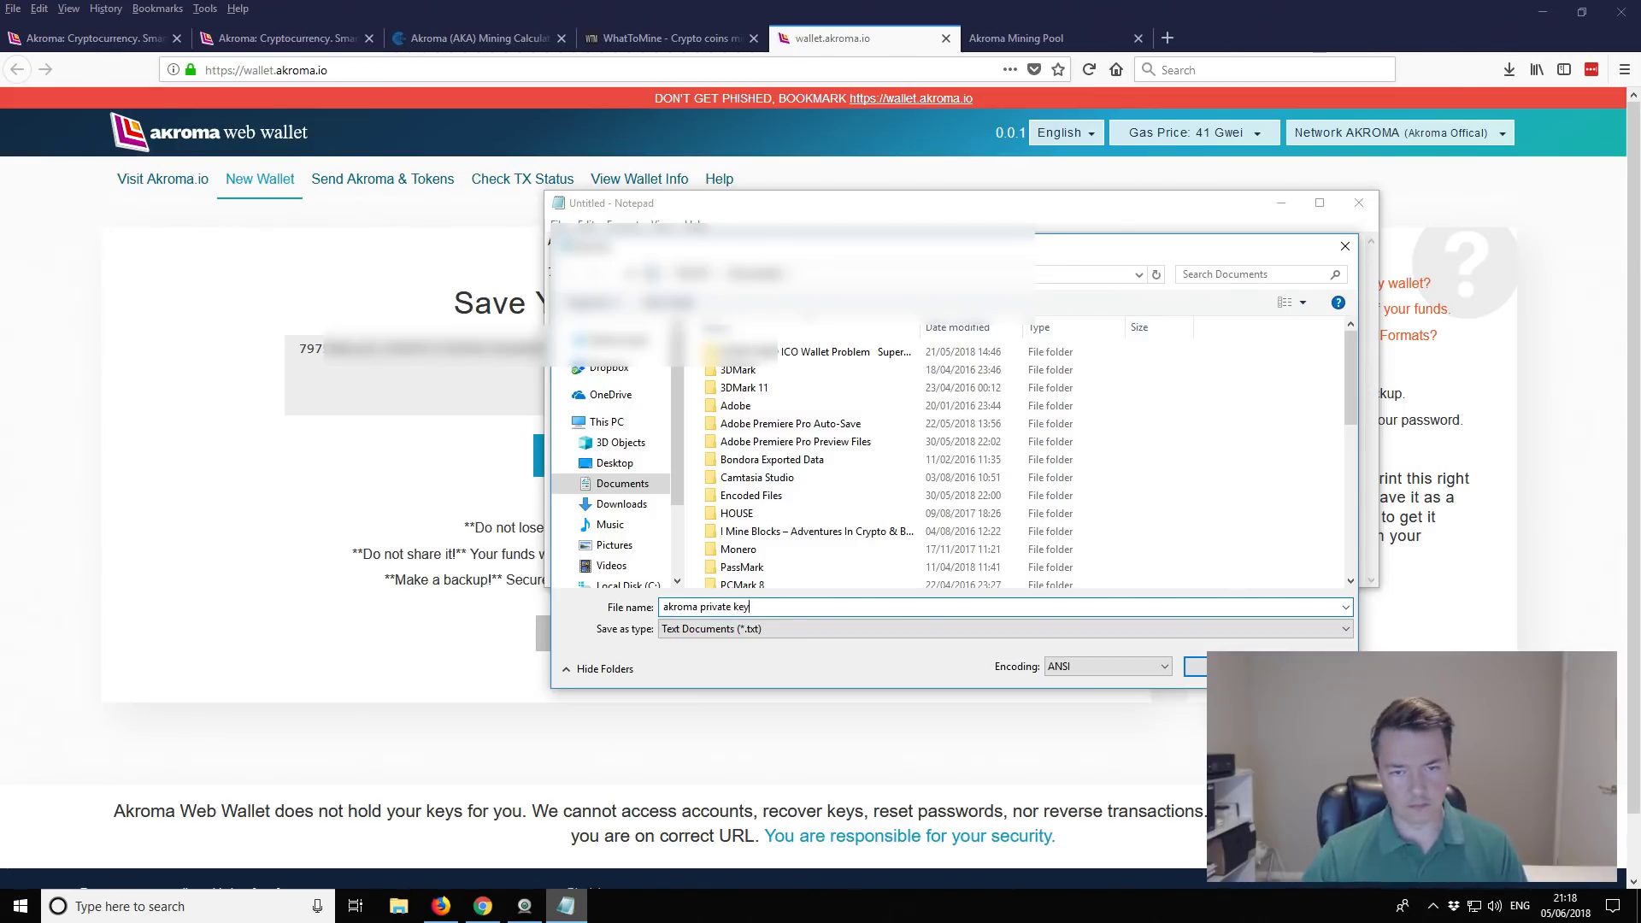
click(1192, 669)
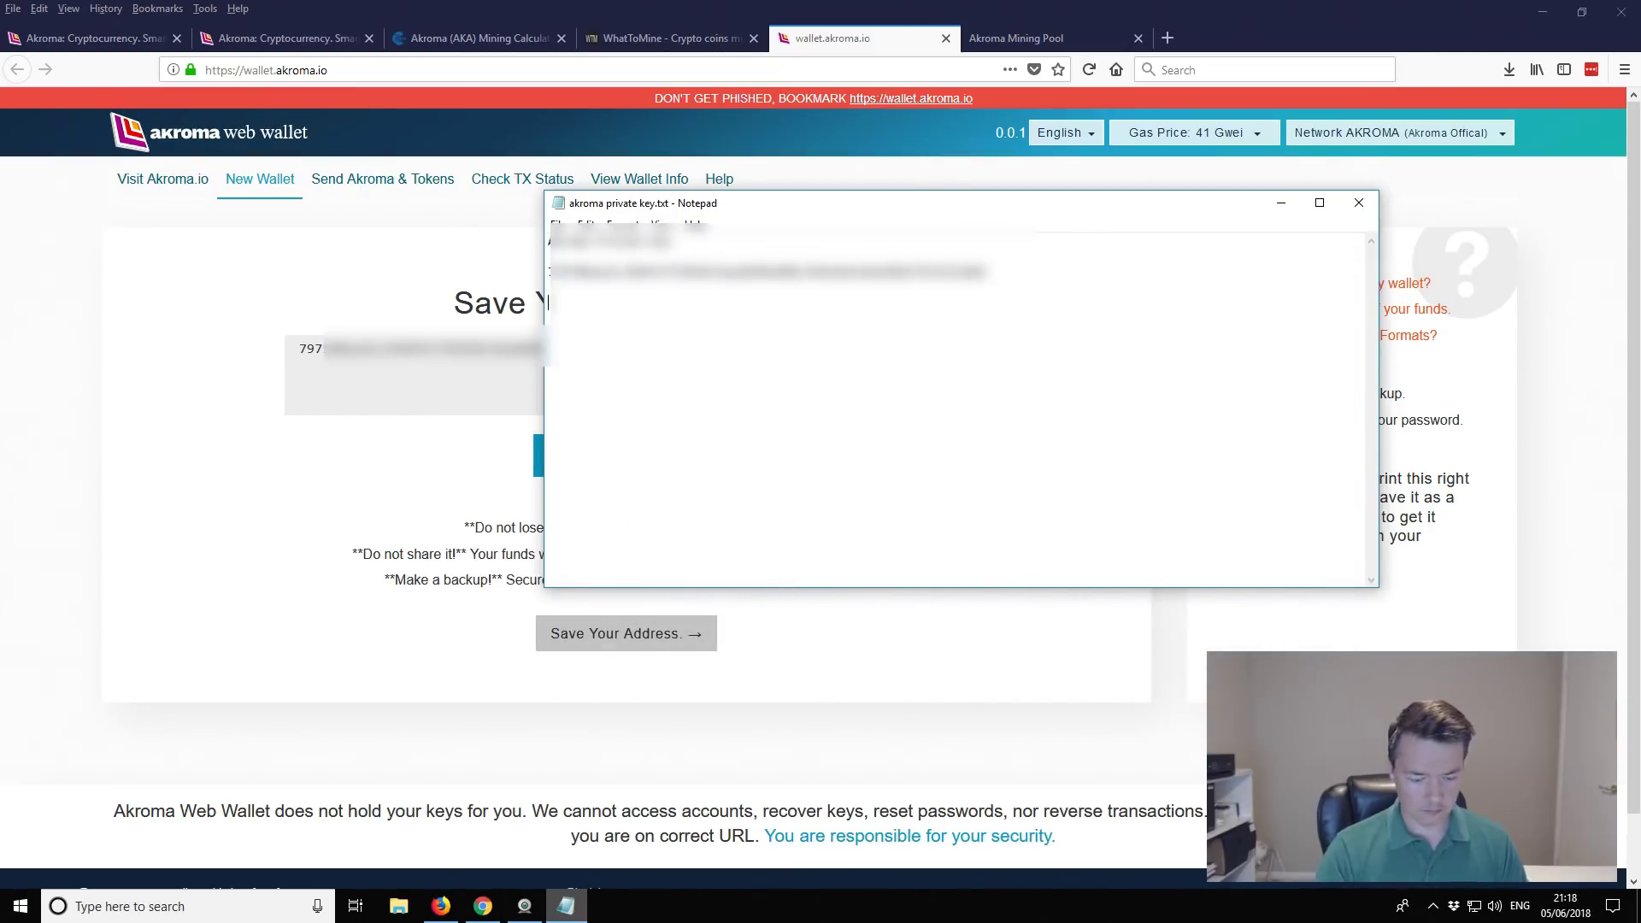
Step: Add the line 'Address key for wallet password', save the file and close Notepad
text(Address key for wallet)
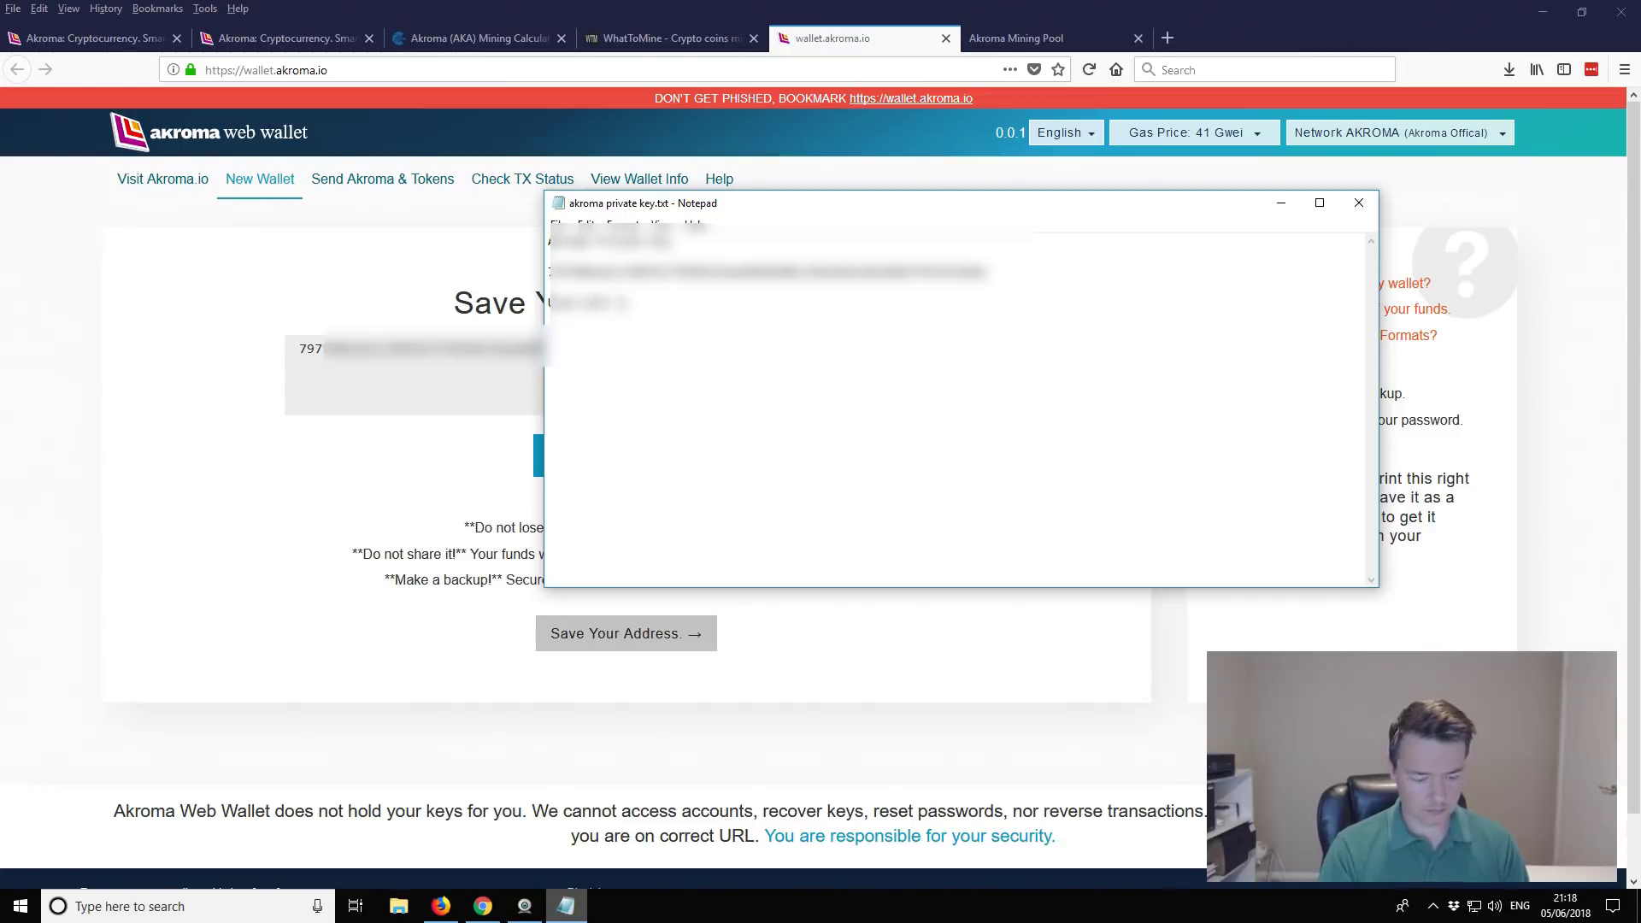
text( password)
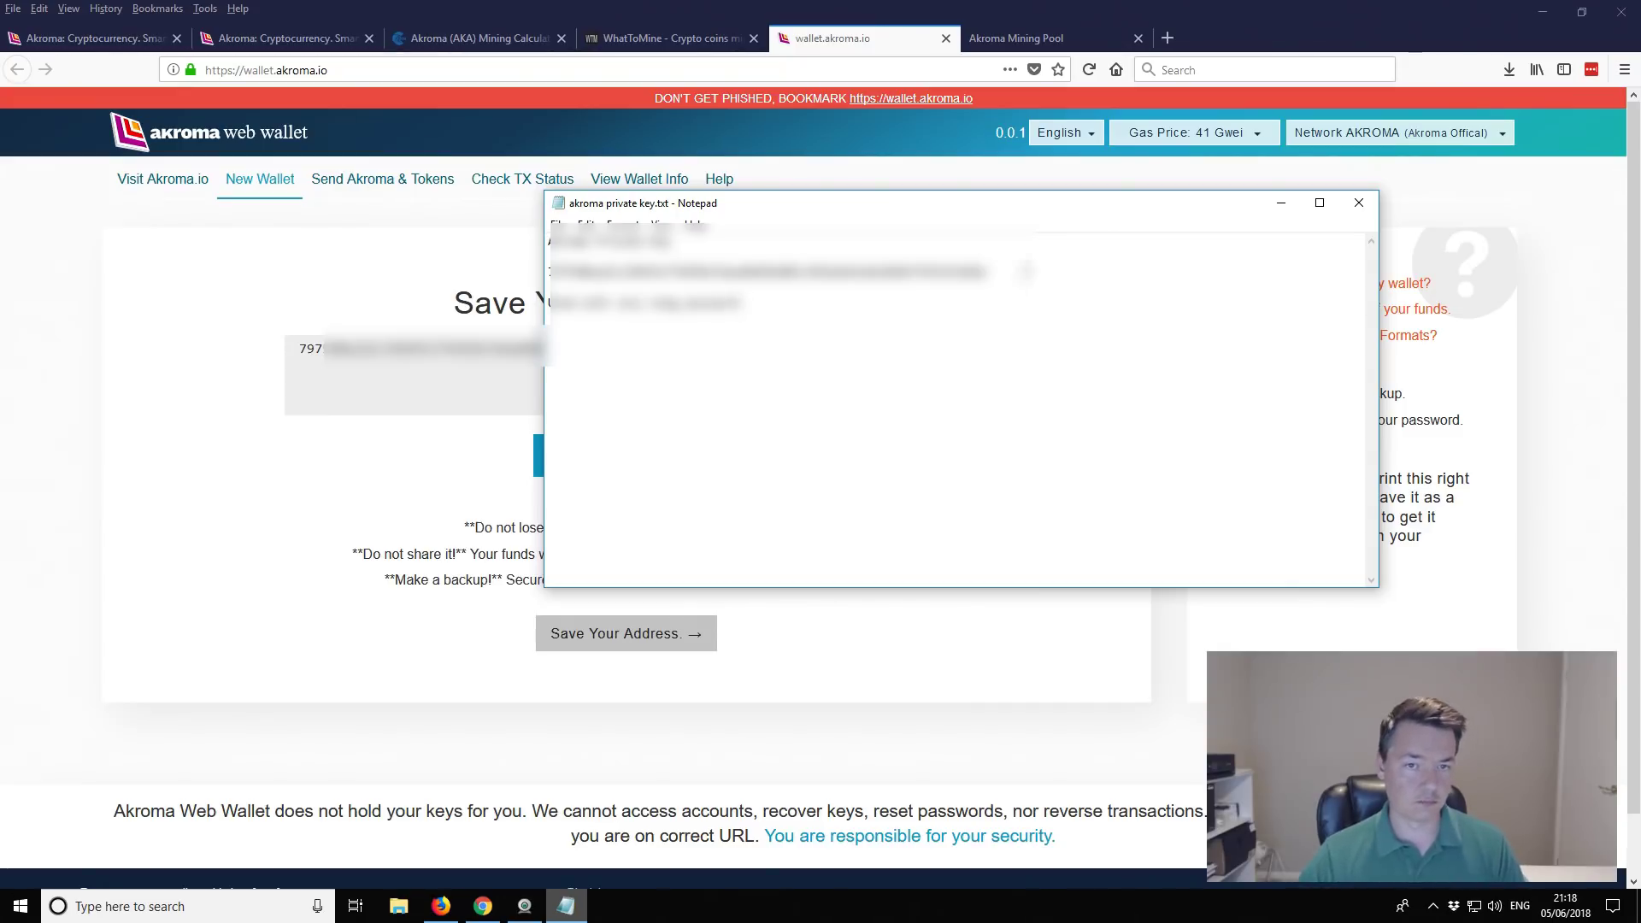
key(alt+f)
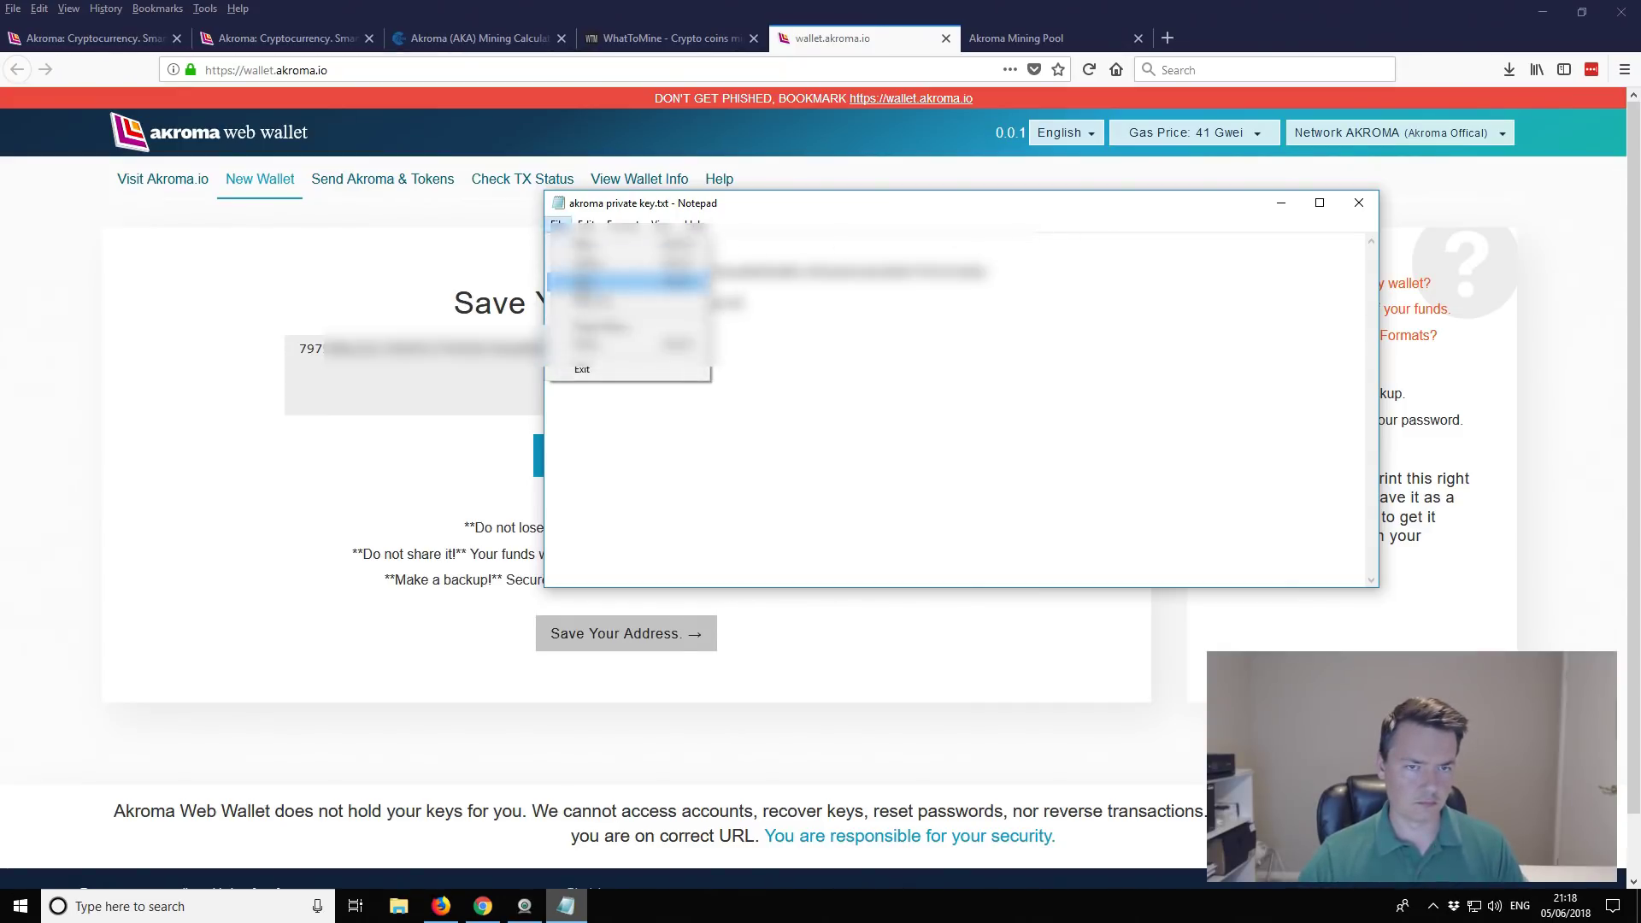
key(s)
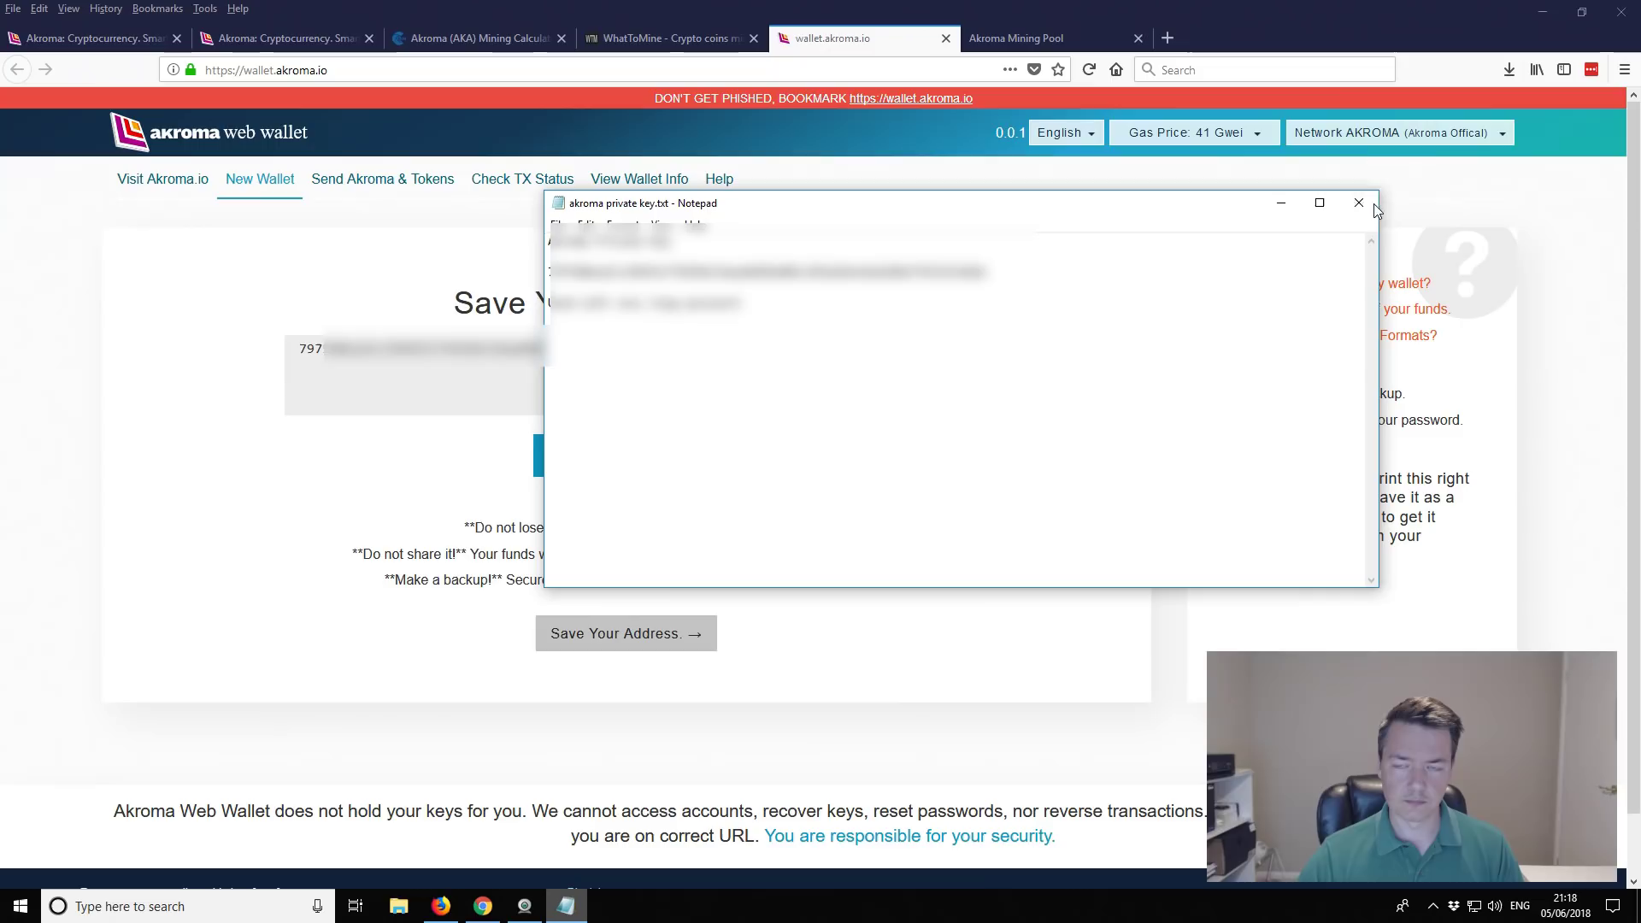
click(1359, 202)
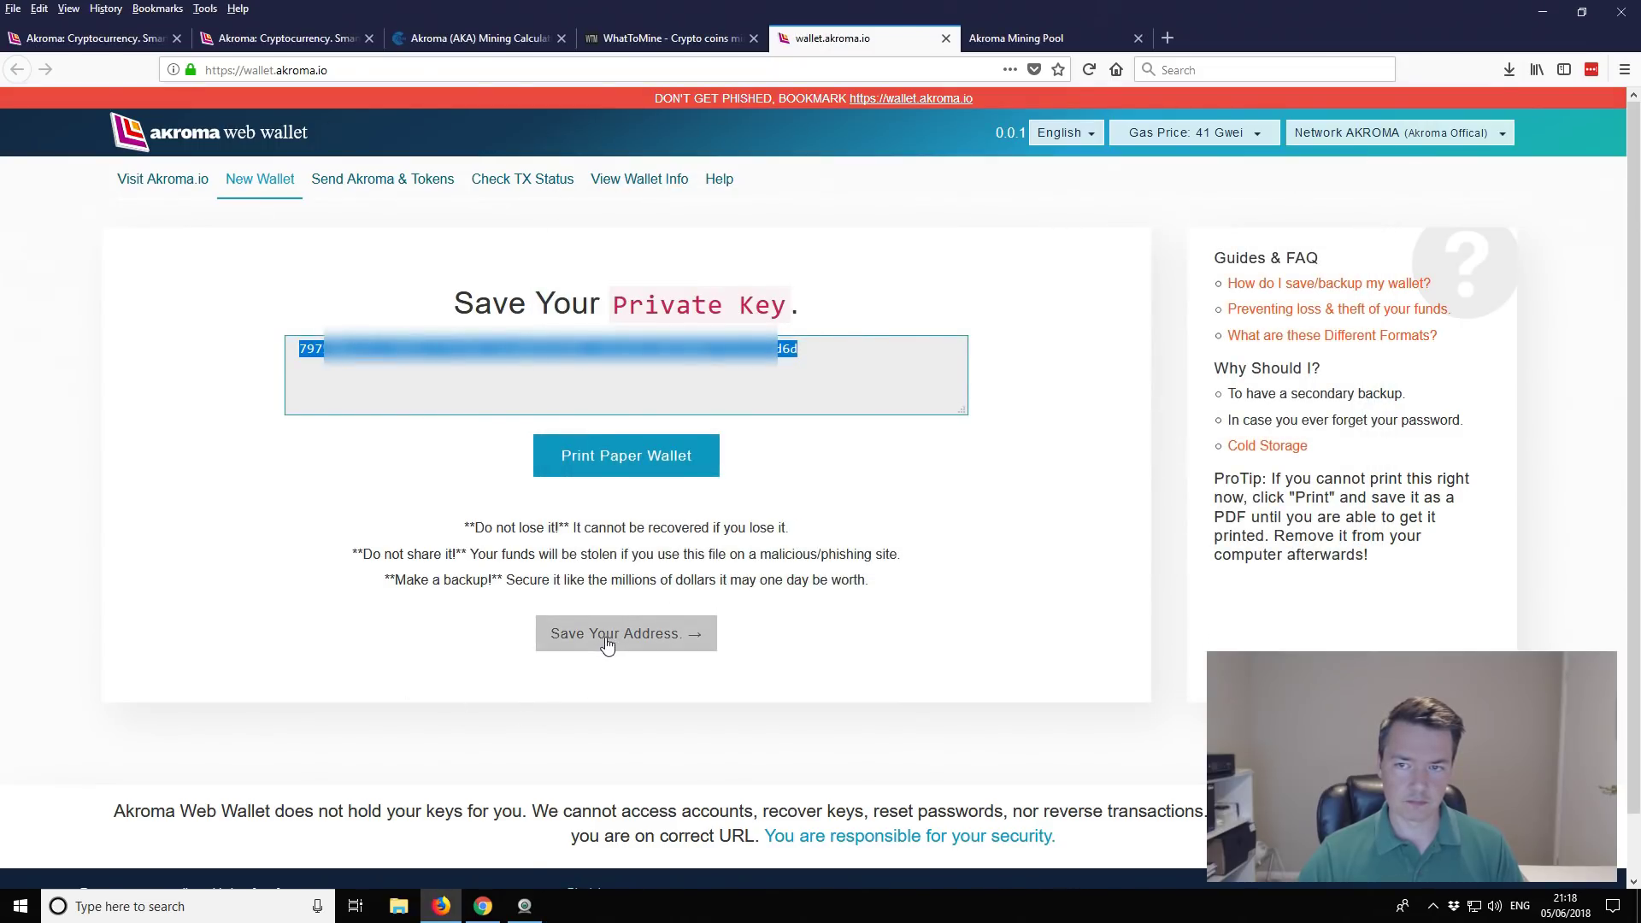
Step: Unlock the wallet with the pasted private key to show its address, QR code and 0 AKROMA balance
click(803, 513)
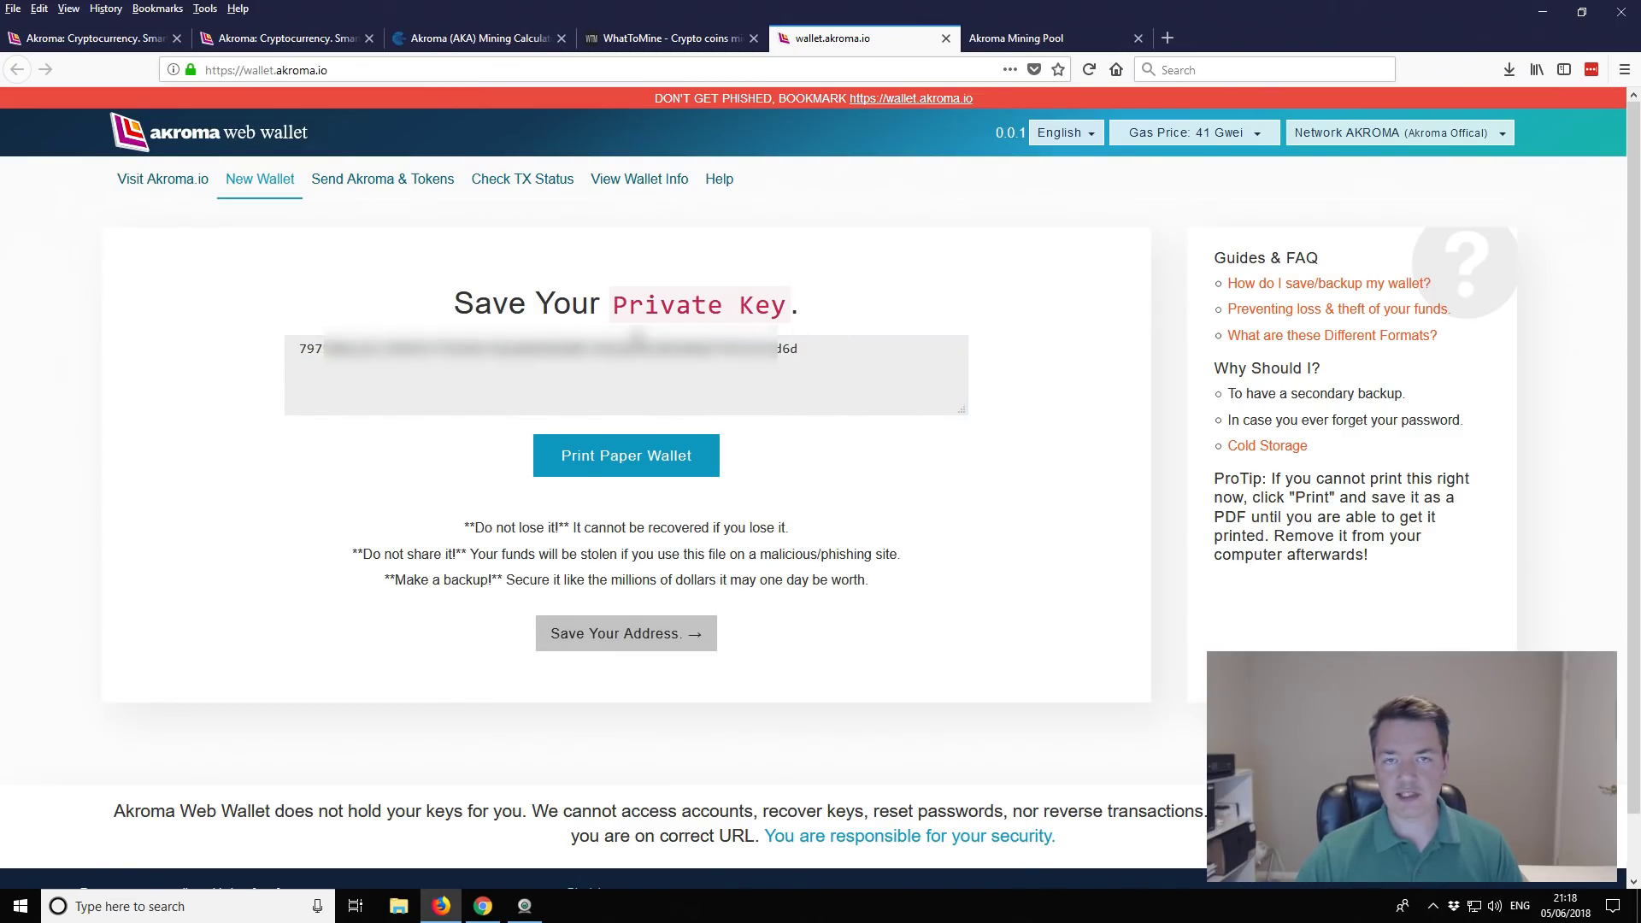
click(614, 635)
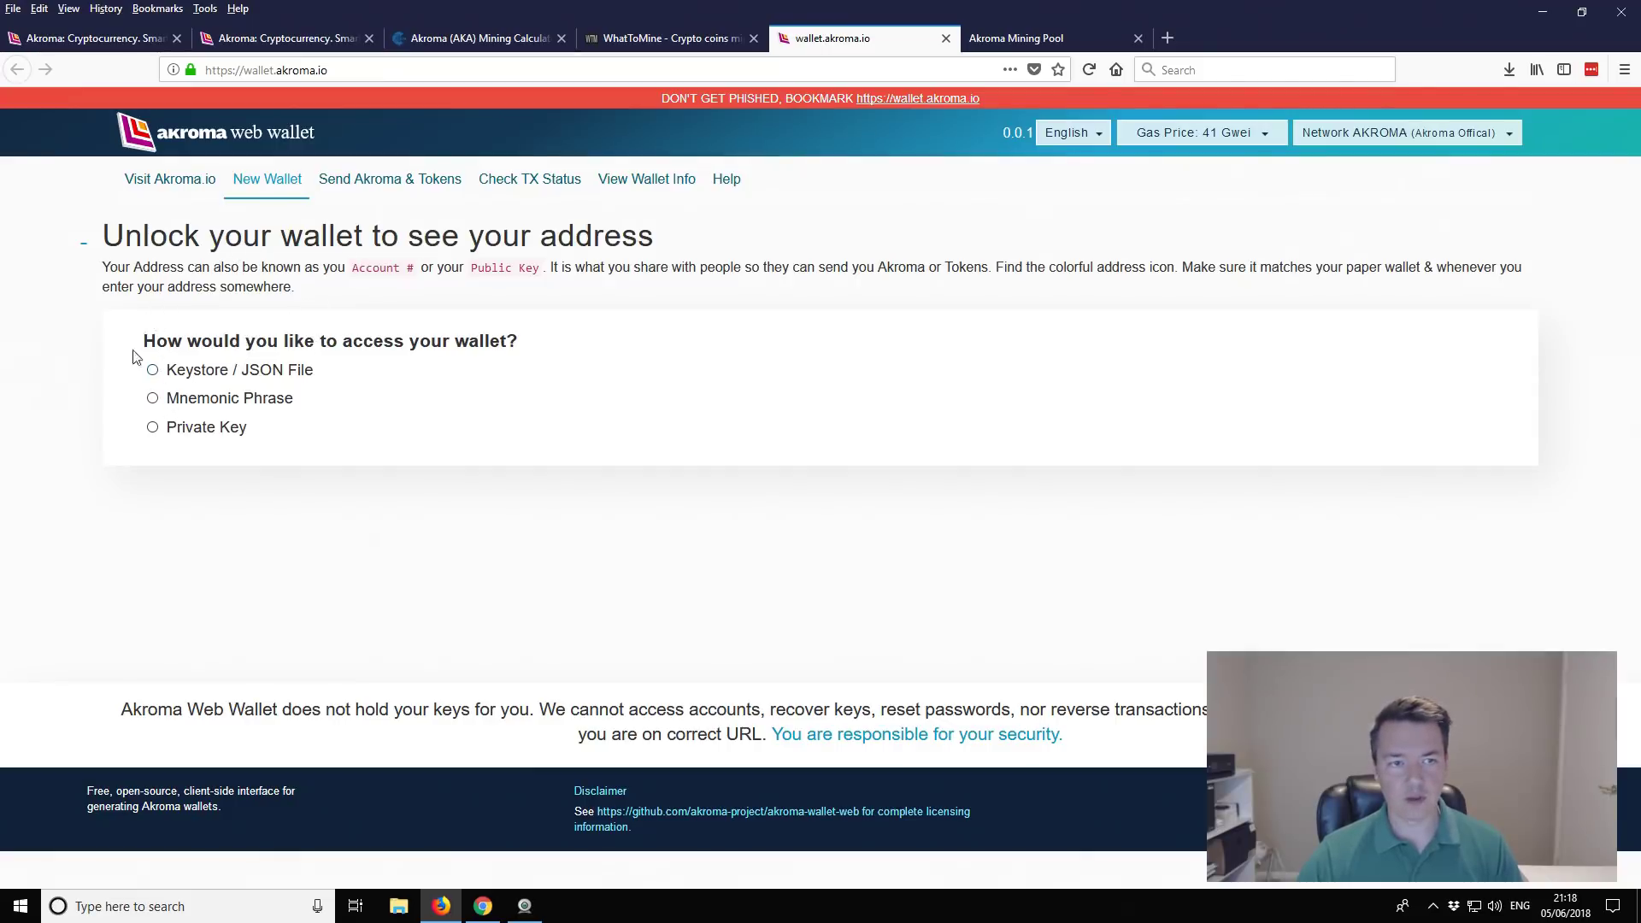
click(153, 427)
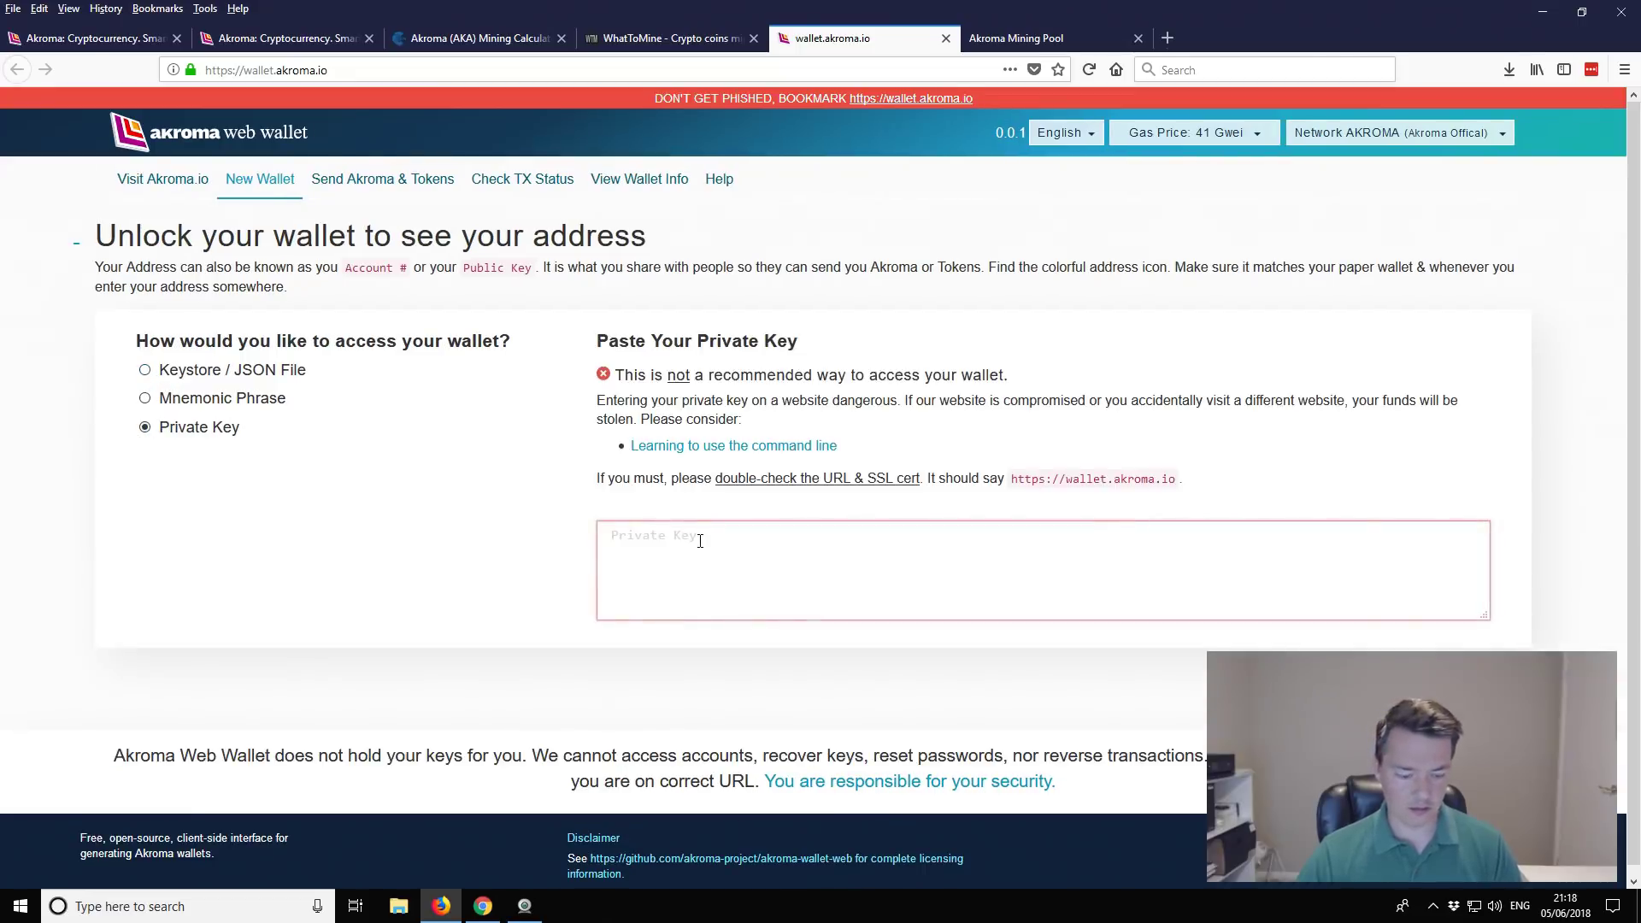
key(ctrl+v)
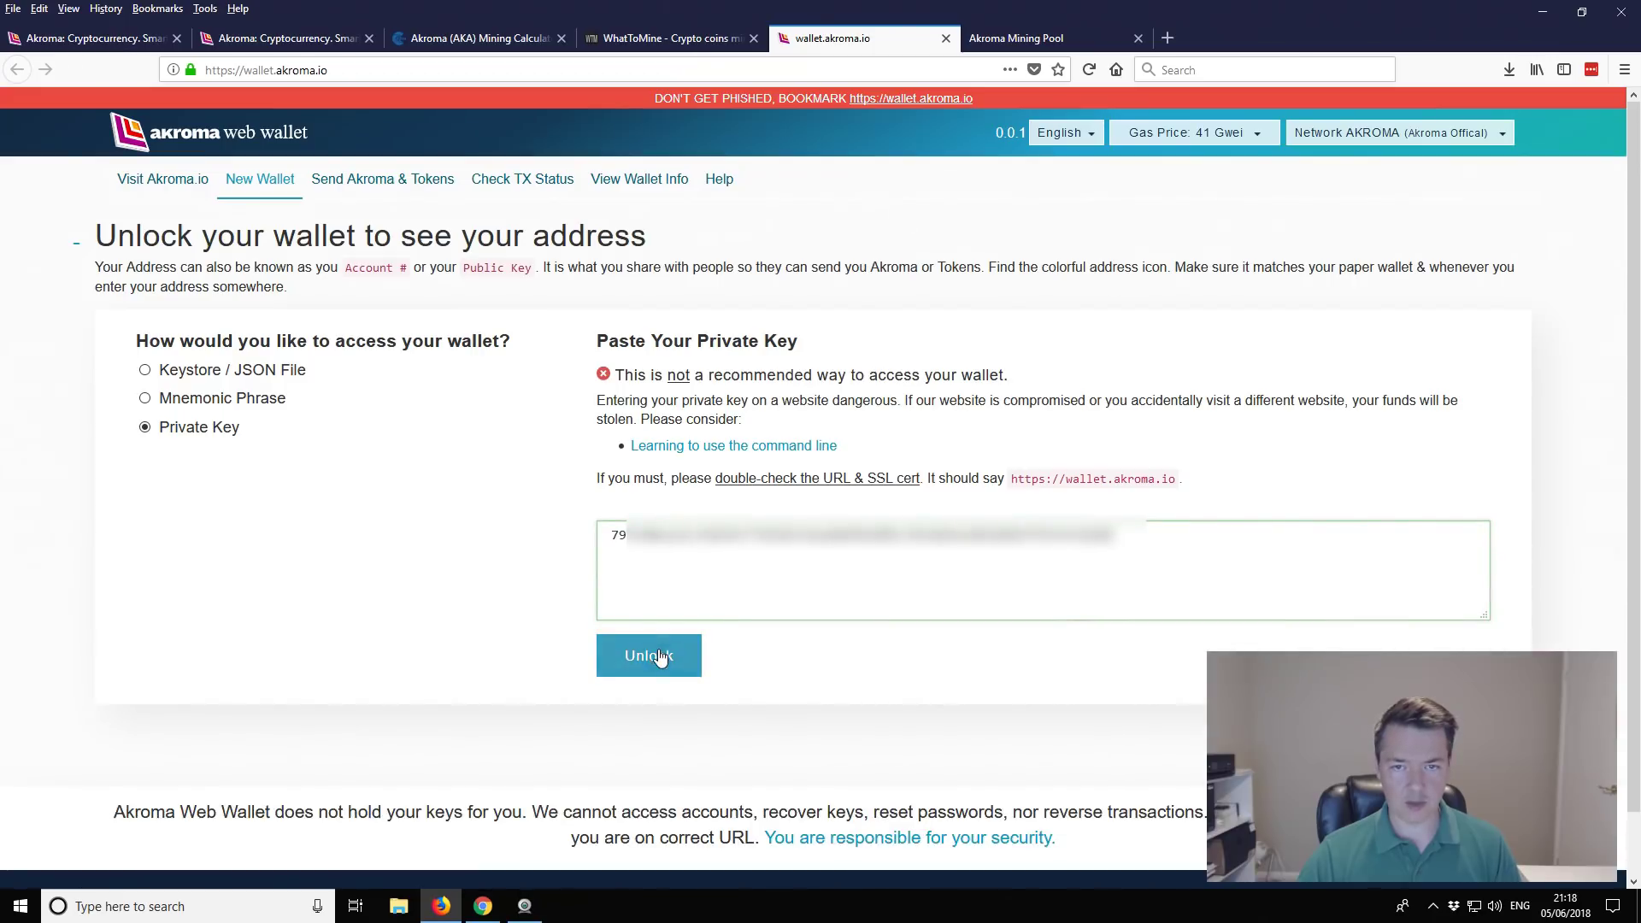
click(649, 656)
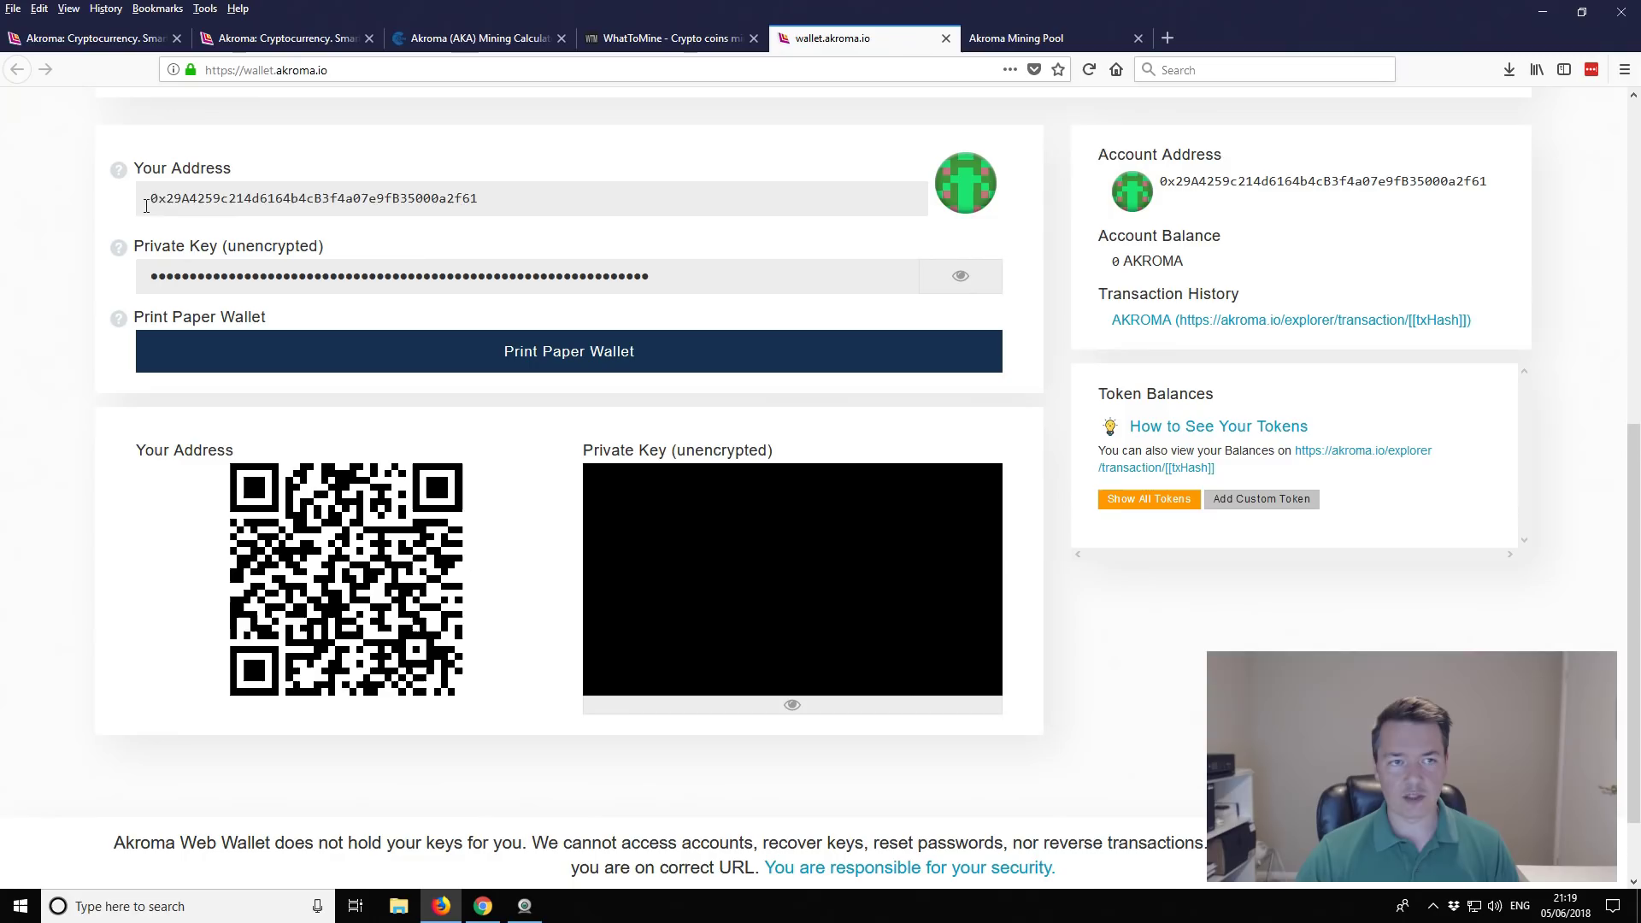
Step: Select the wallet address and open a new Notepad window from Windows search
drag(150, 198, 478, 199)
click(456, 201)
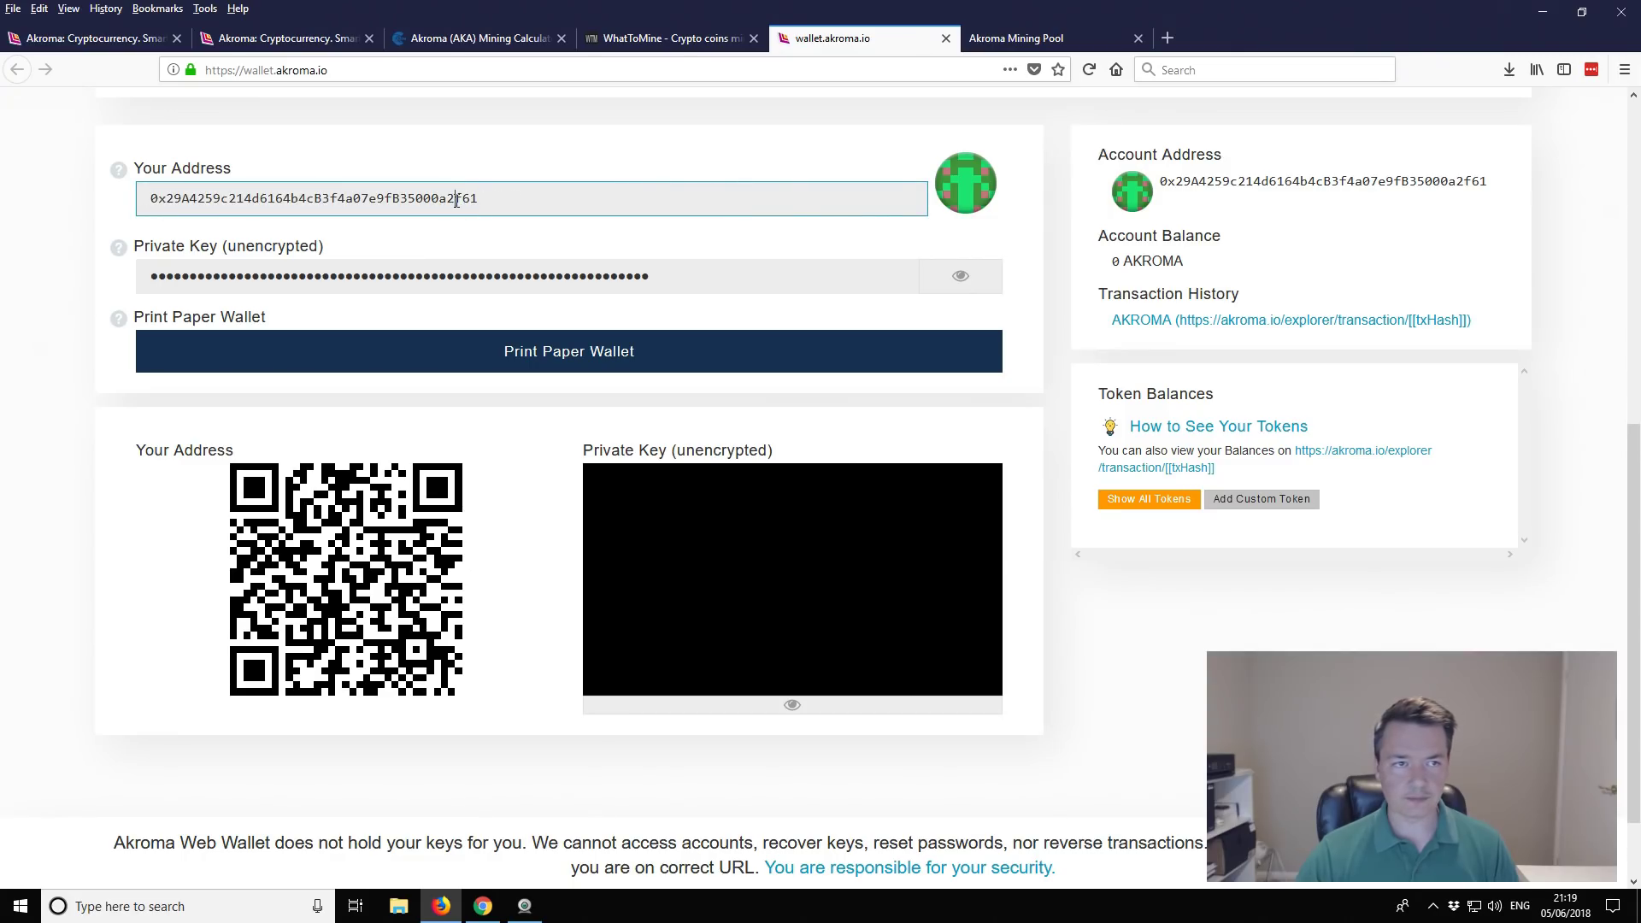
double_click(457, 201)
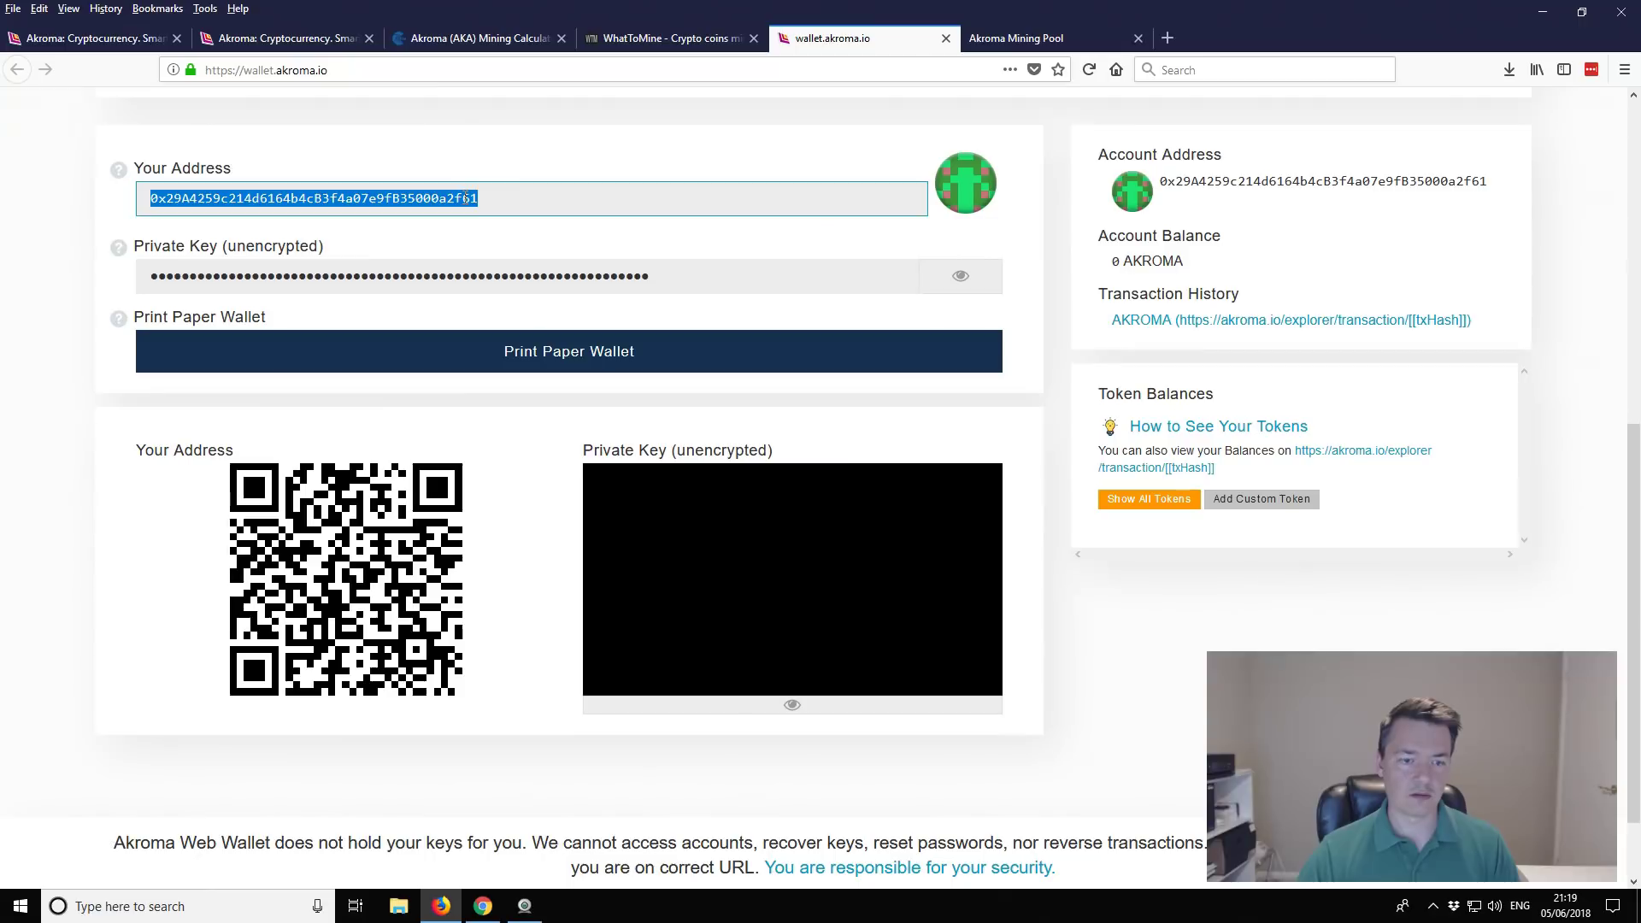
click(154, 912)
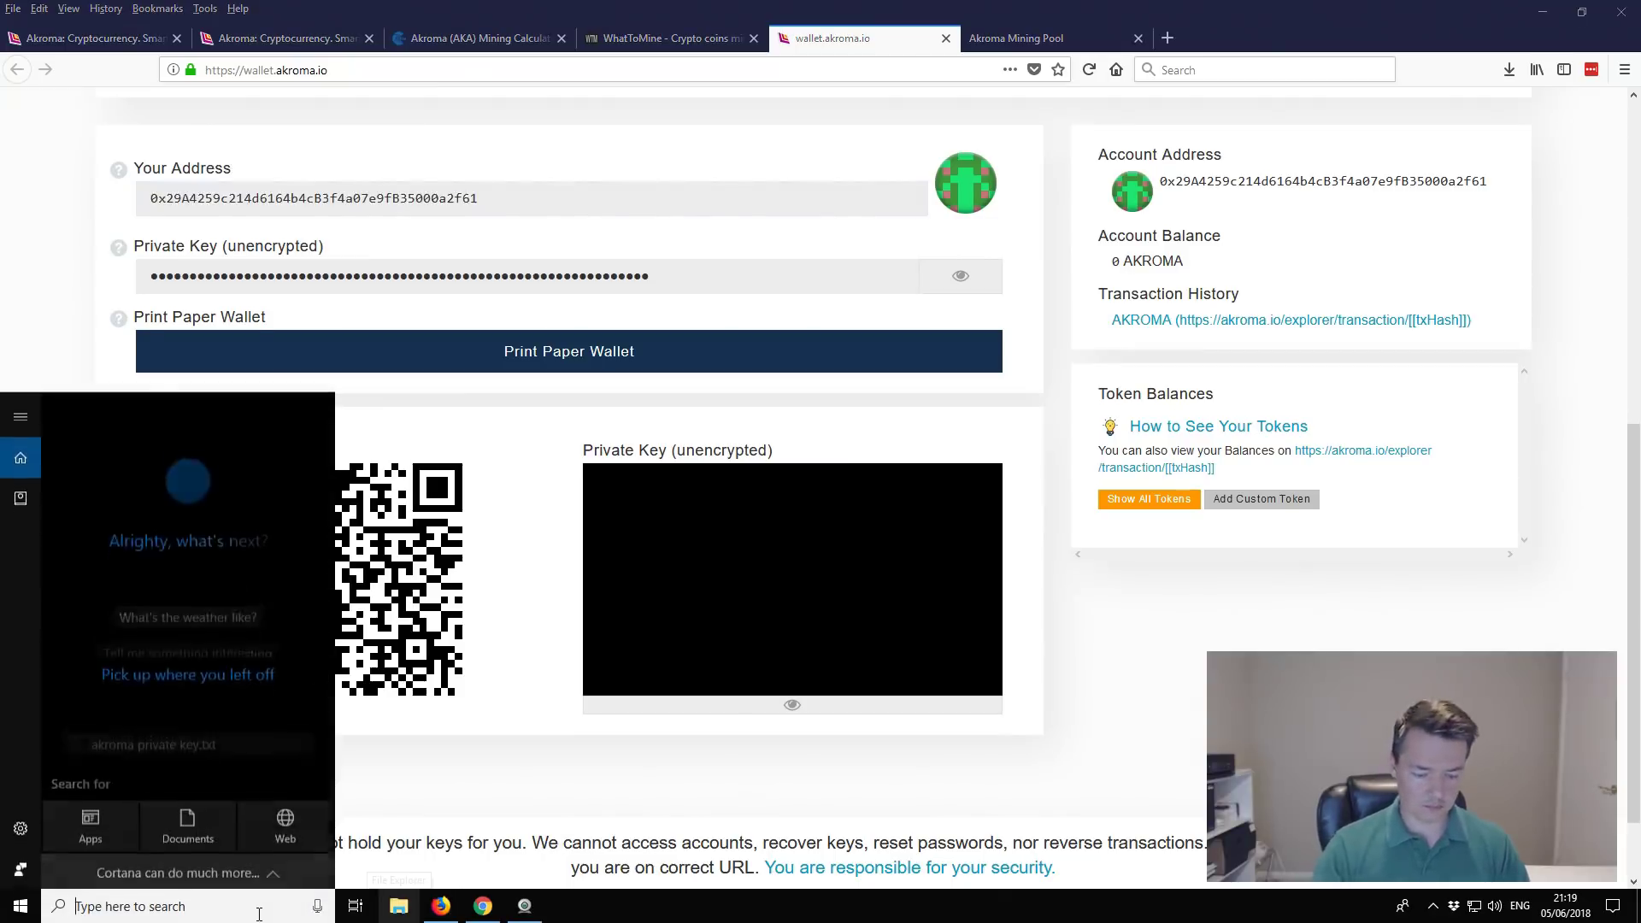
text(notepad)
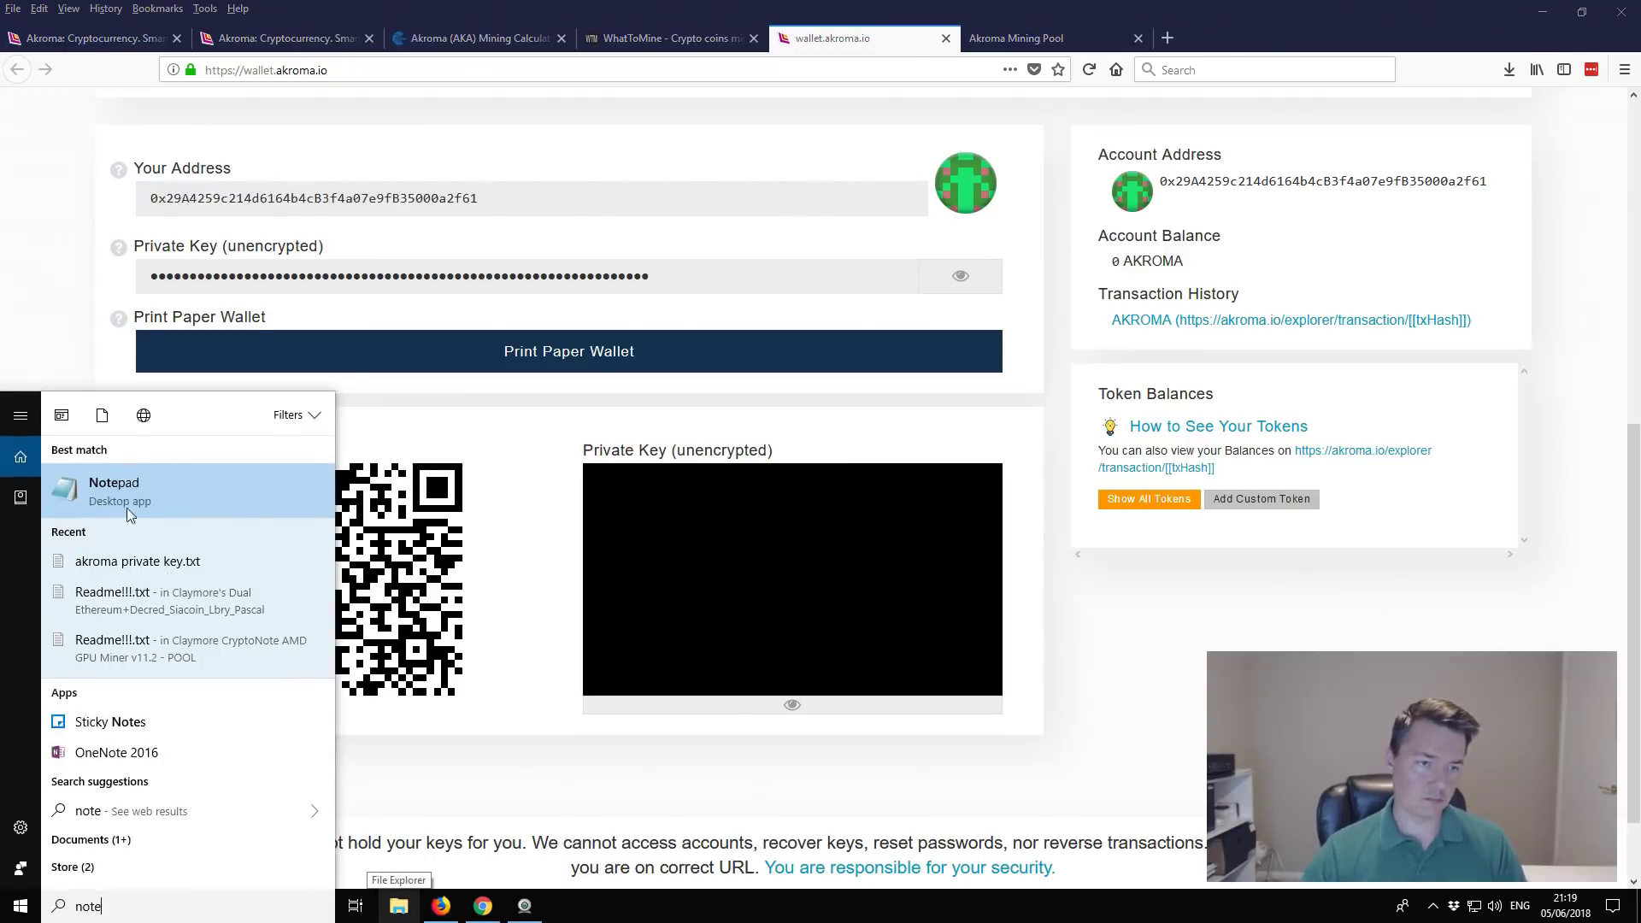
click(144, 500)
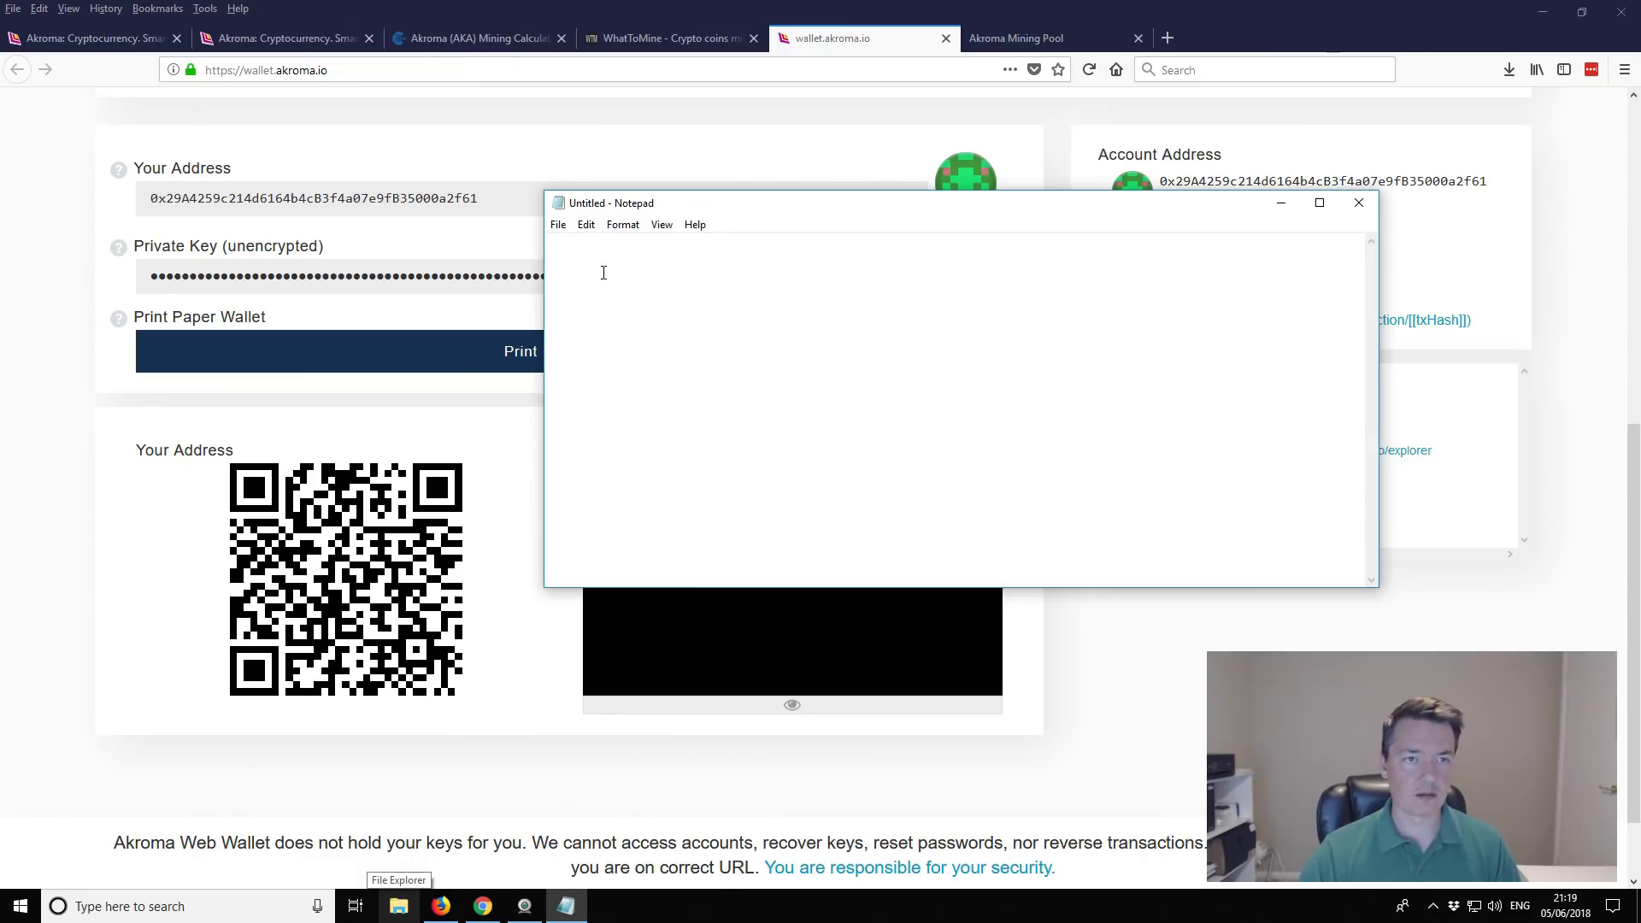
Step: Paste the copied wallet address into the untitled note and minimize it
double_click(402, 197)
key(ctrl+c)
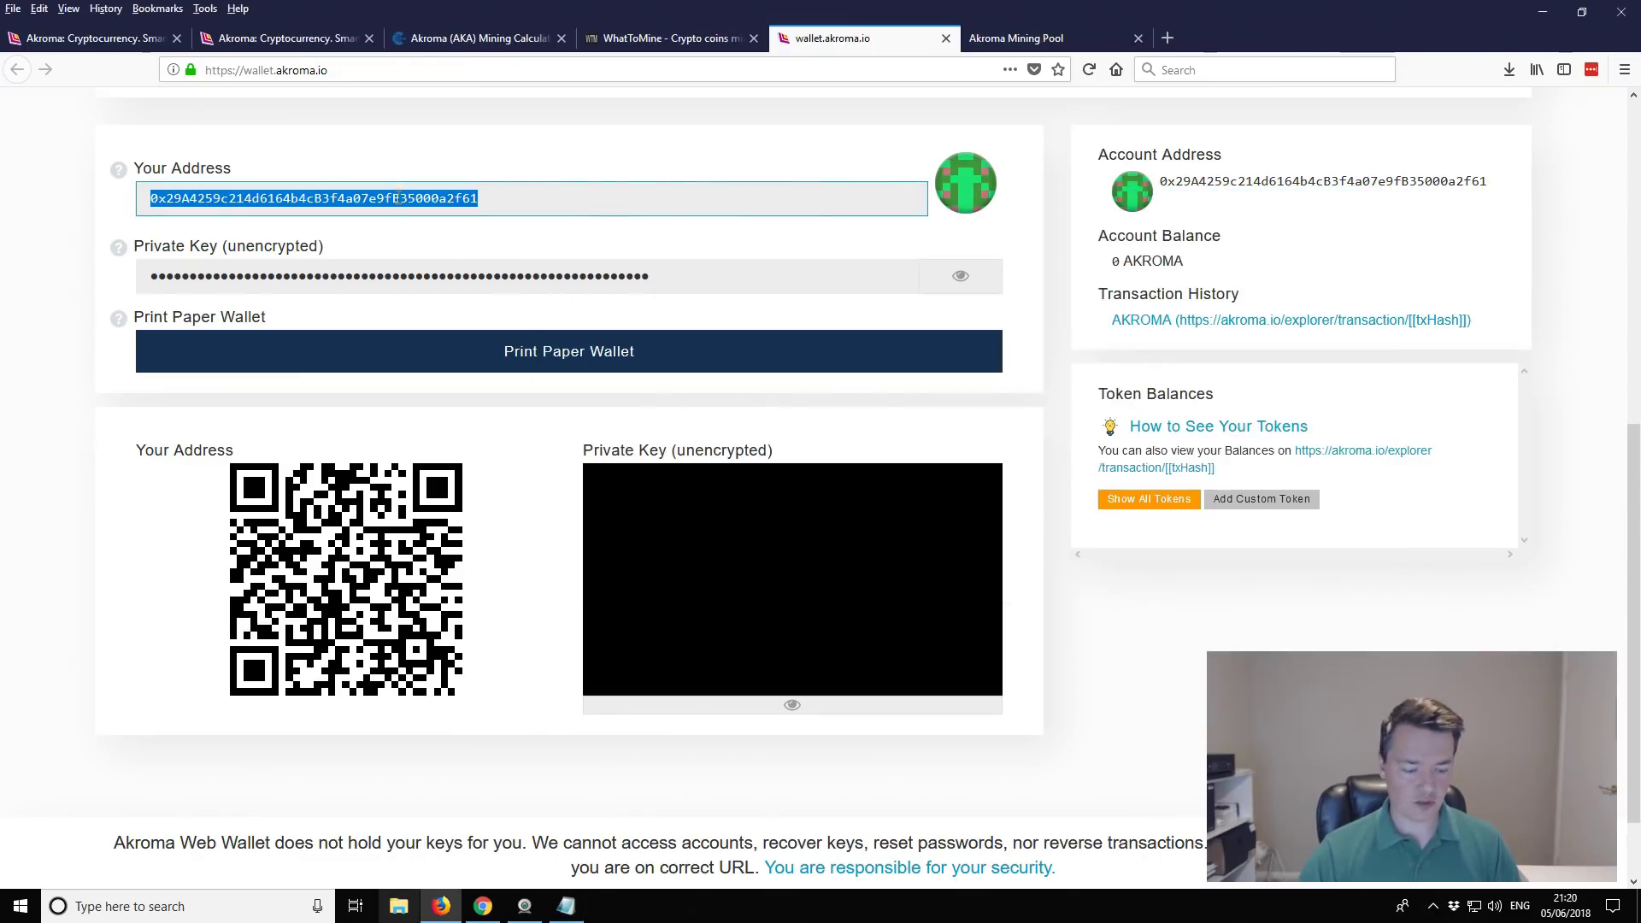
click(566, 906)
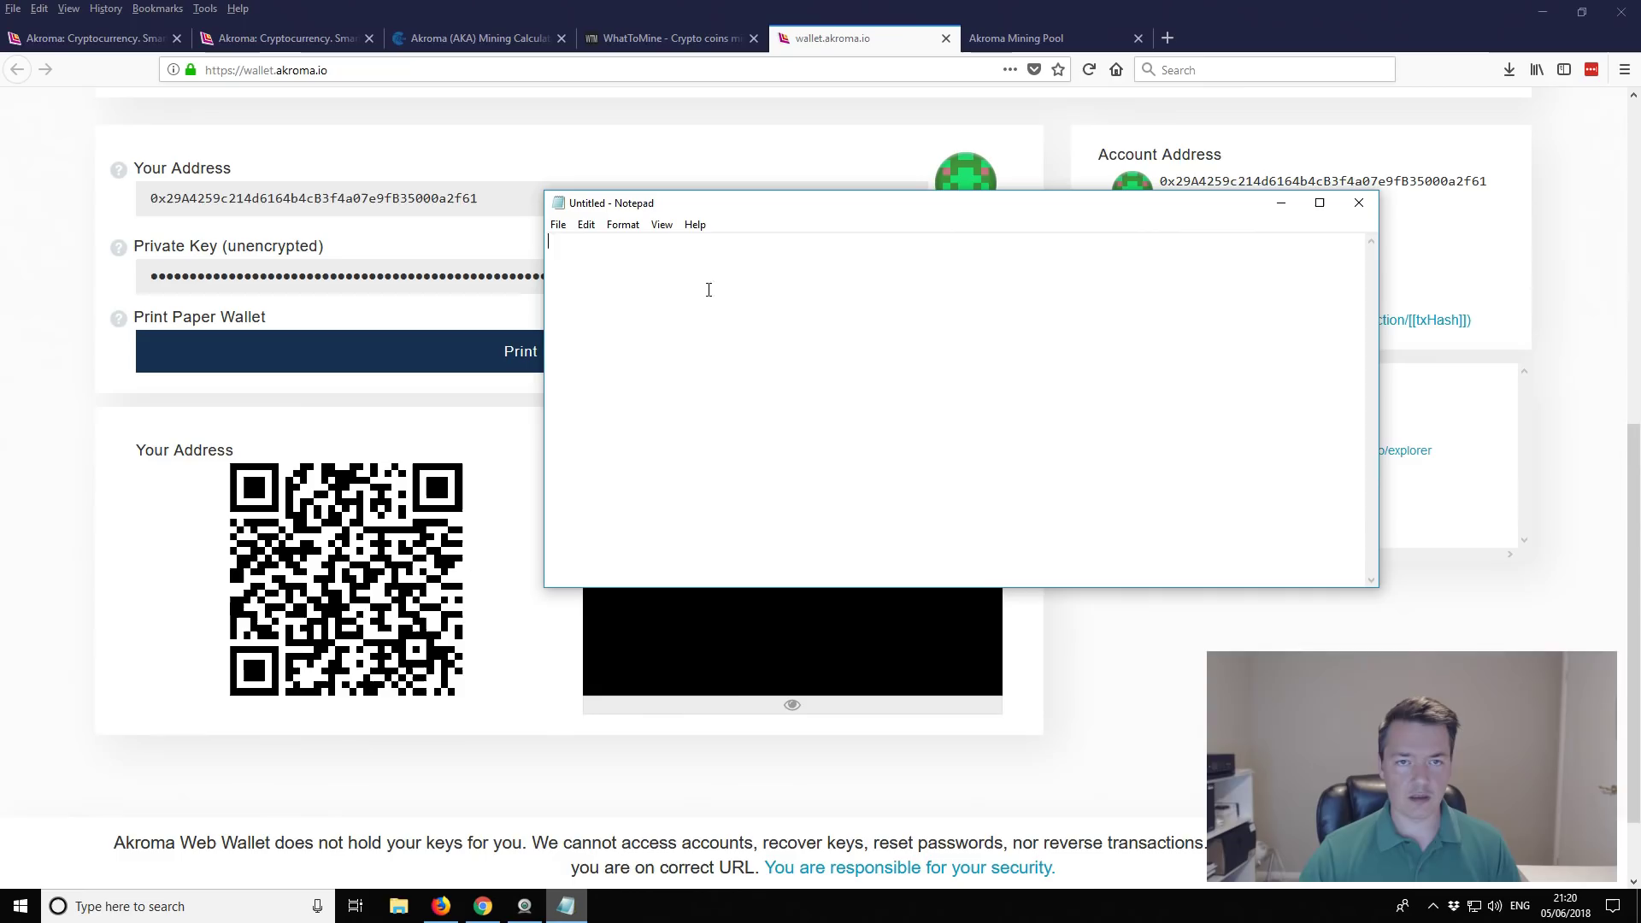
key(ctrl+v)
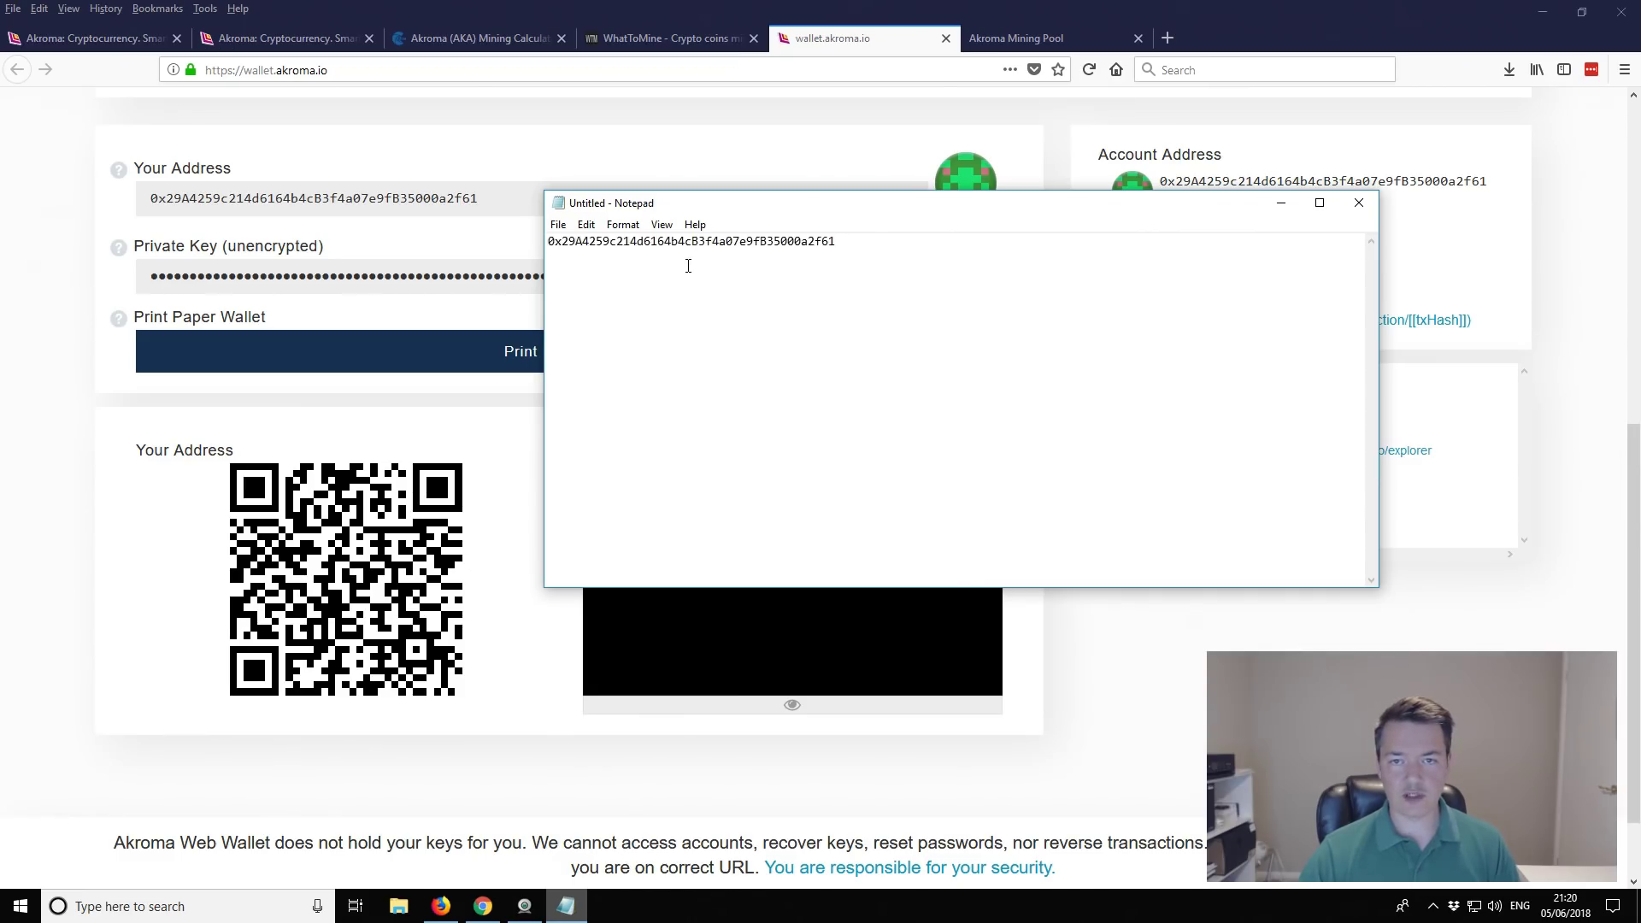
click(1283, 205)
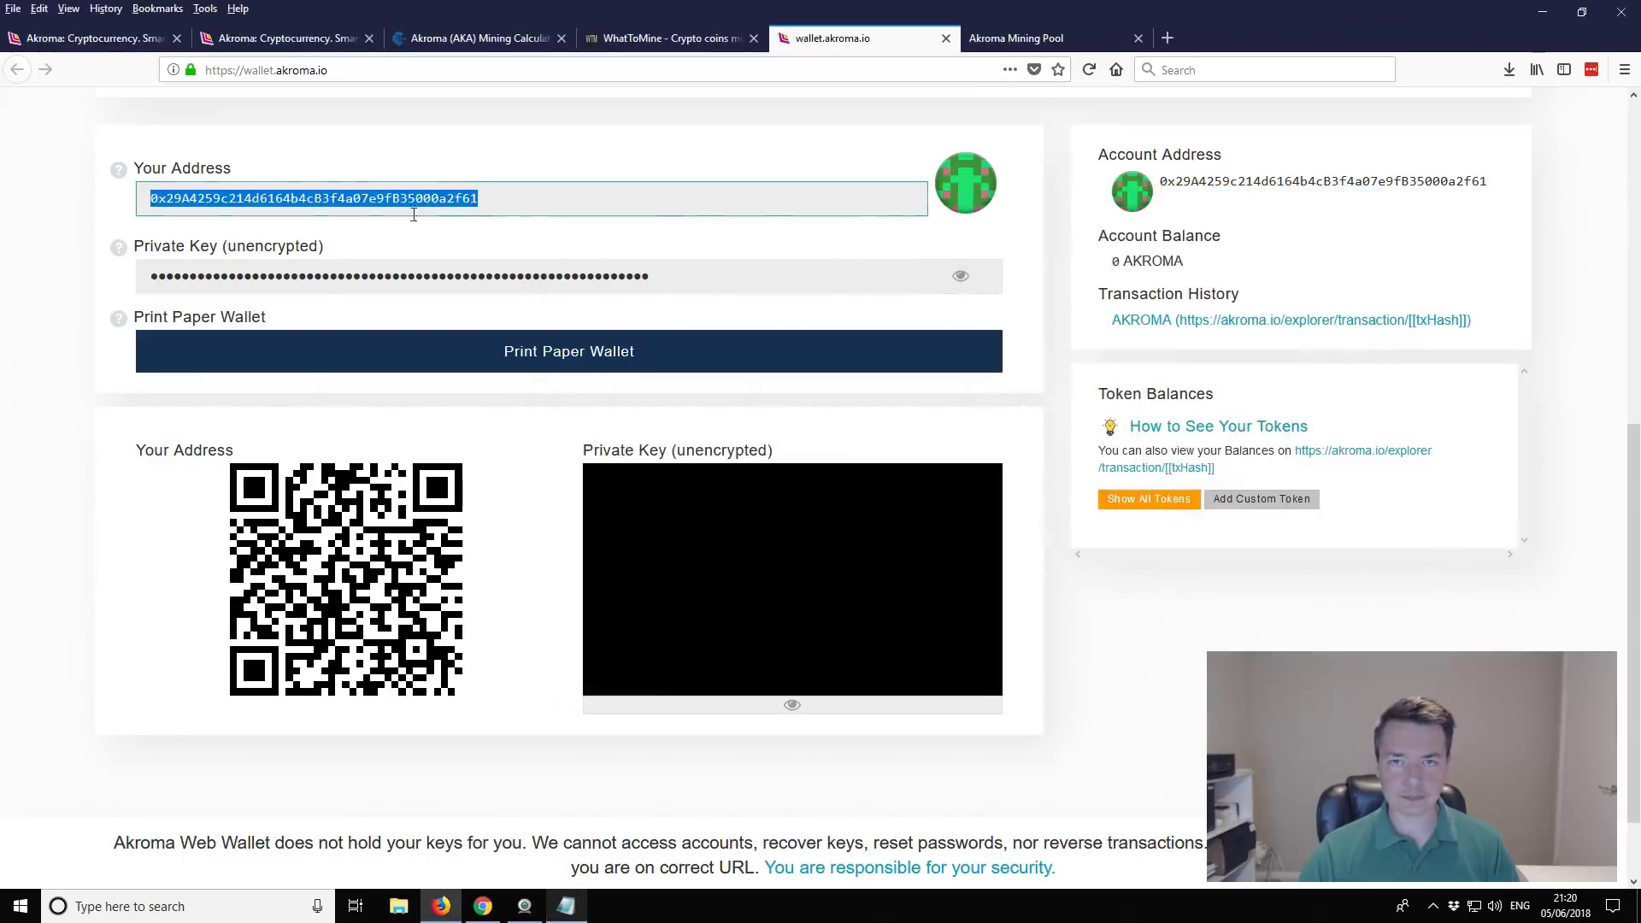
Step: Close the wallet.akroma.io tab to reveal the pool's How To Mine help page
click(946, 38)
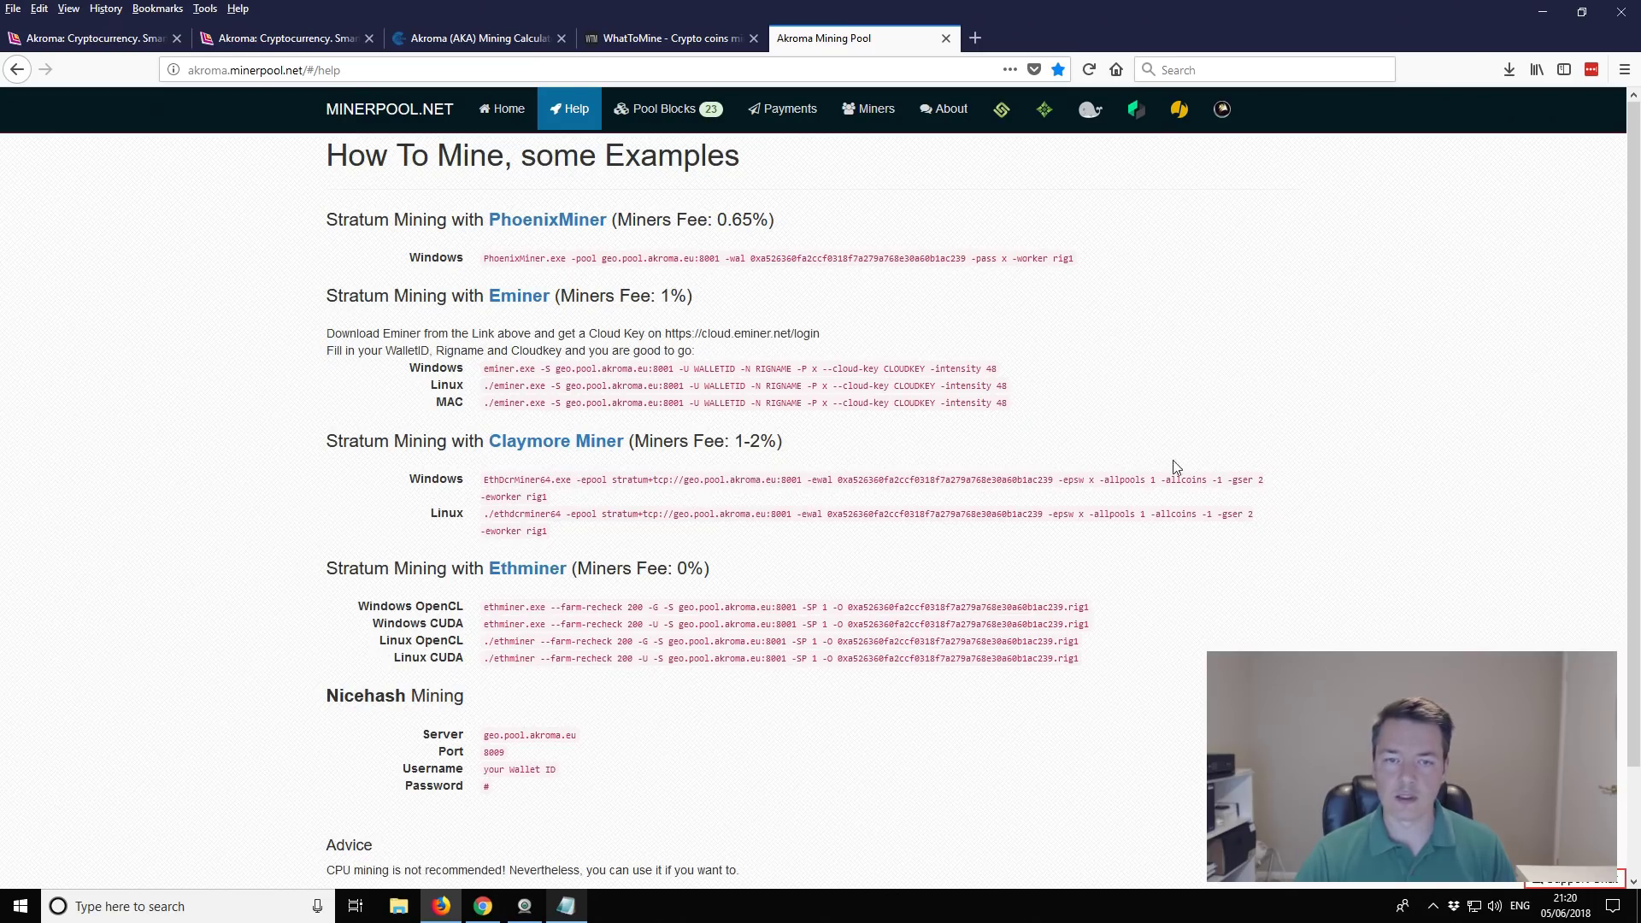
Step: Duplicate Start-Eth-Only.bat in the Claymore miner folder, reached via the desktop shortcut's file location
click(1543, 12)
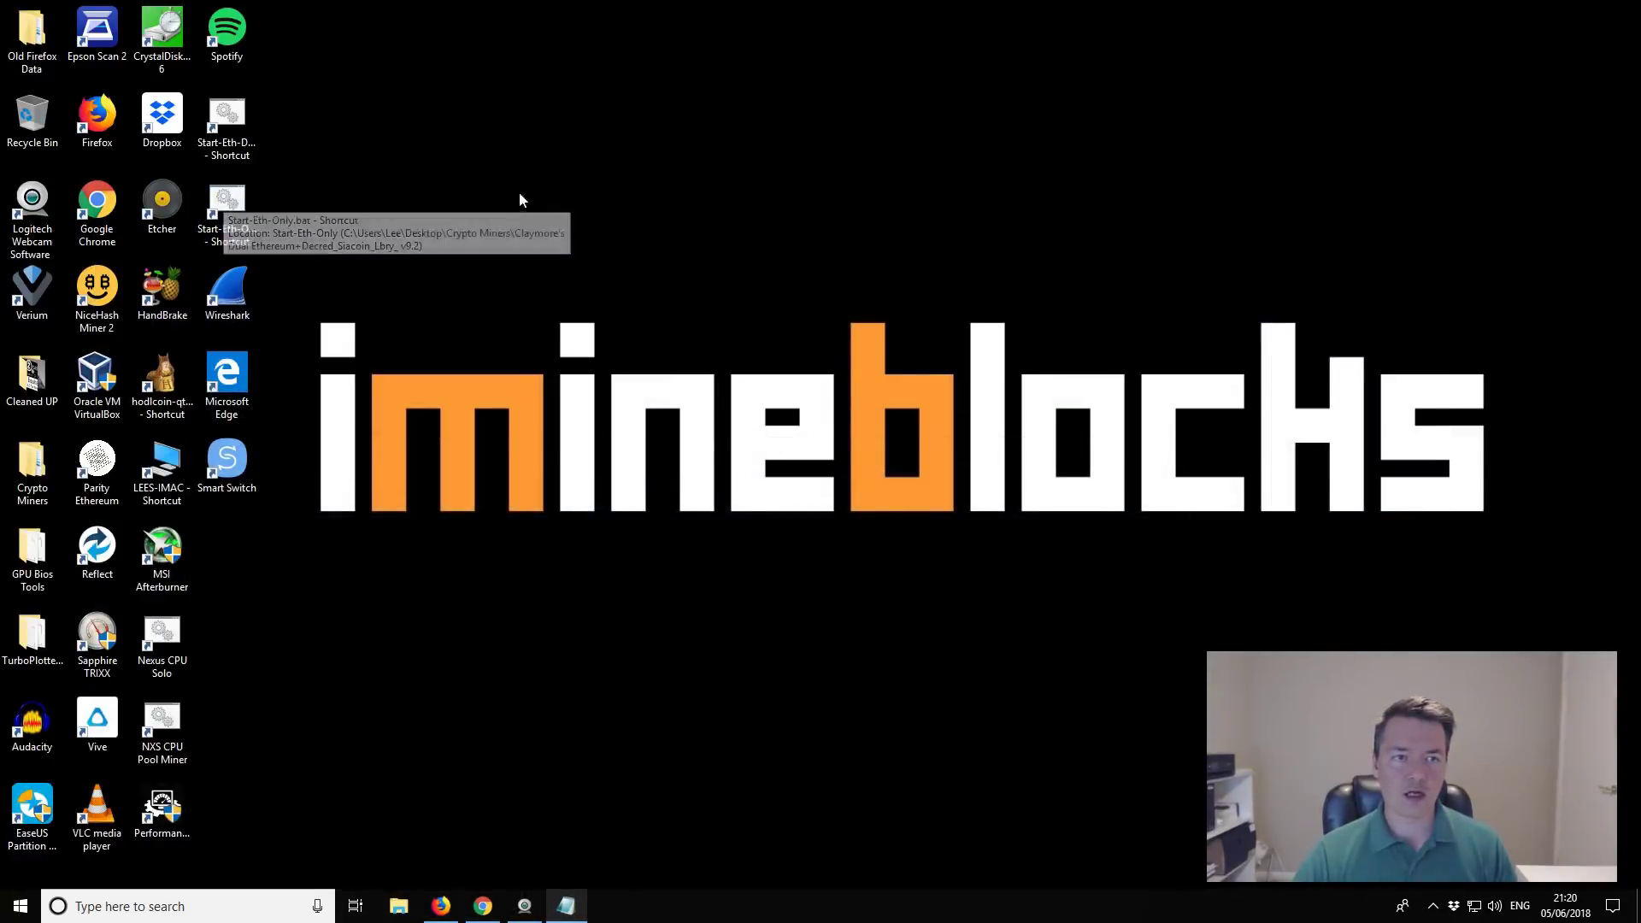
click(231, 203)
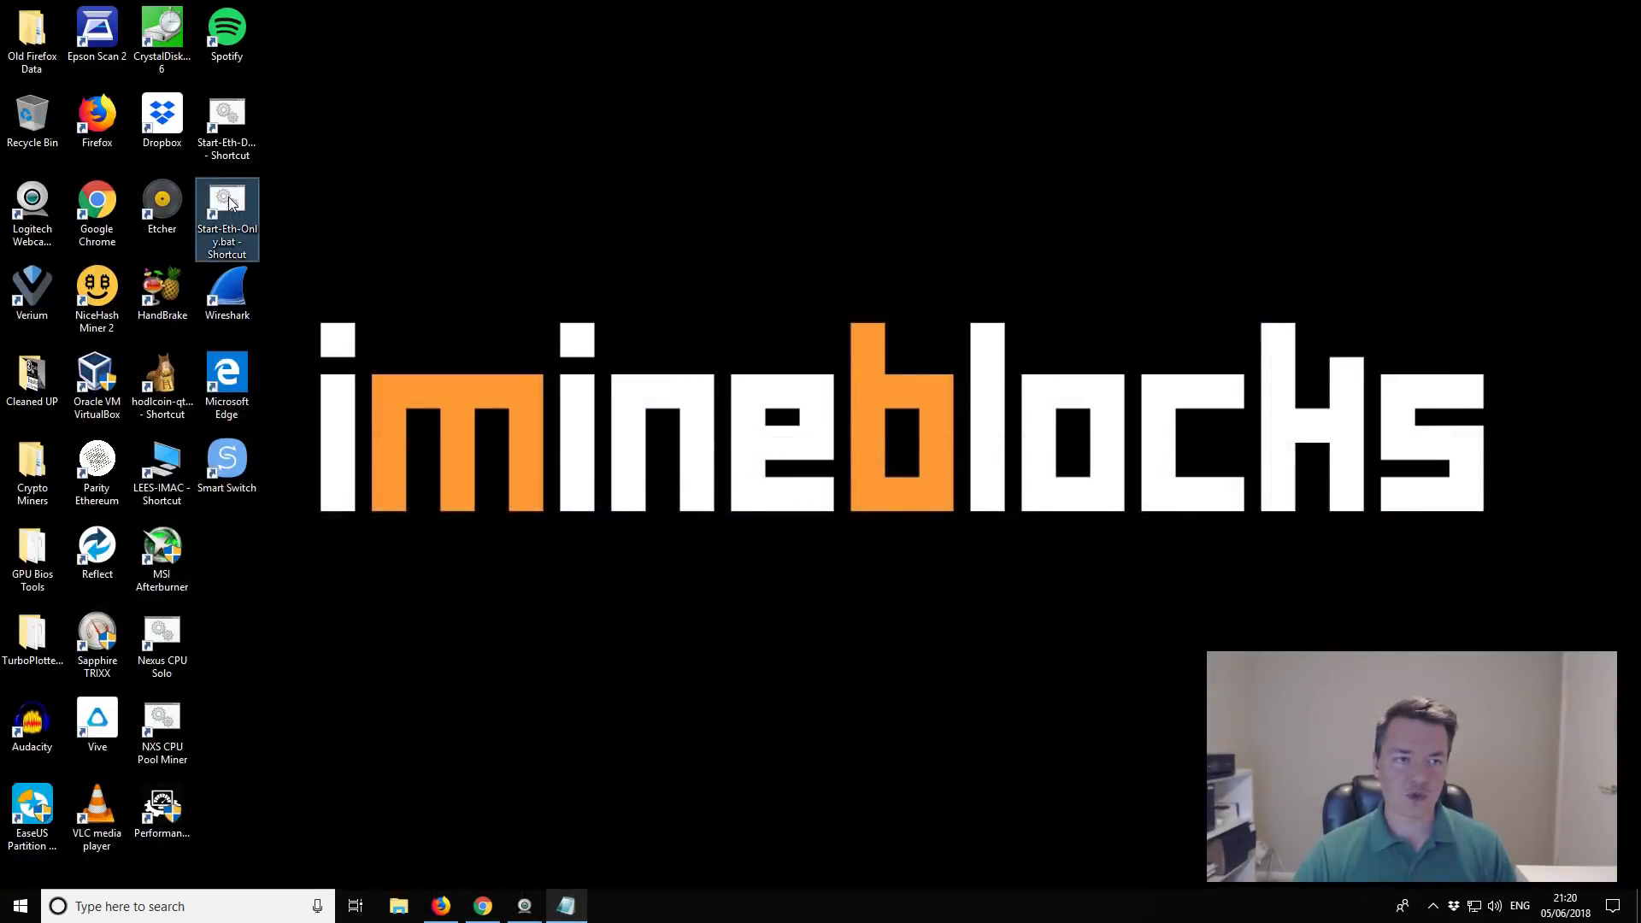
right_click(231, 203)
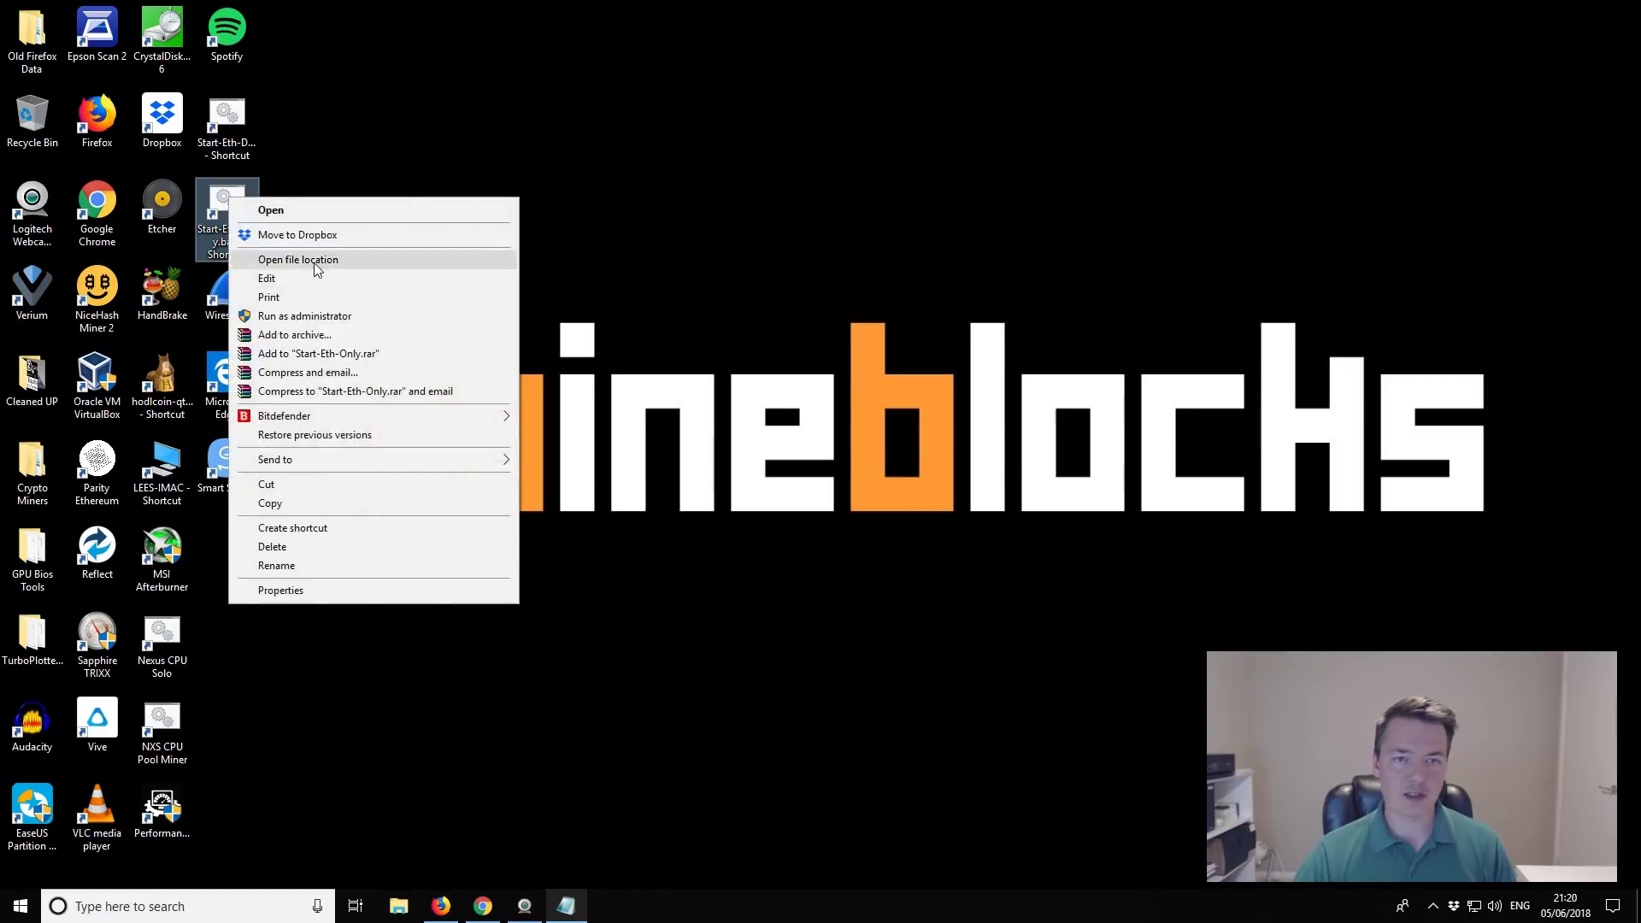
click(315, 263)
scroll(838, 428, down, 2)
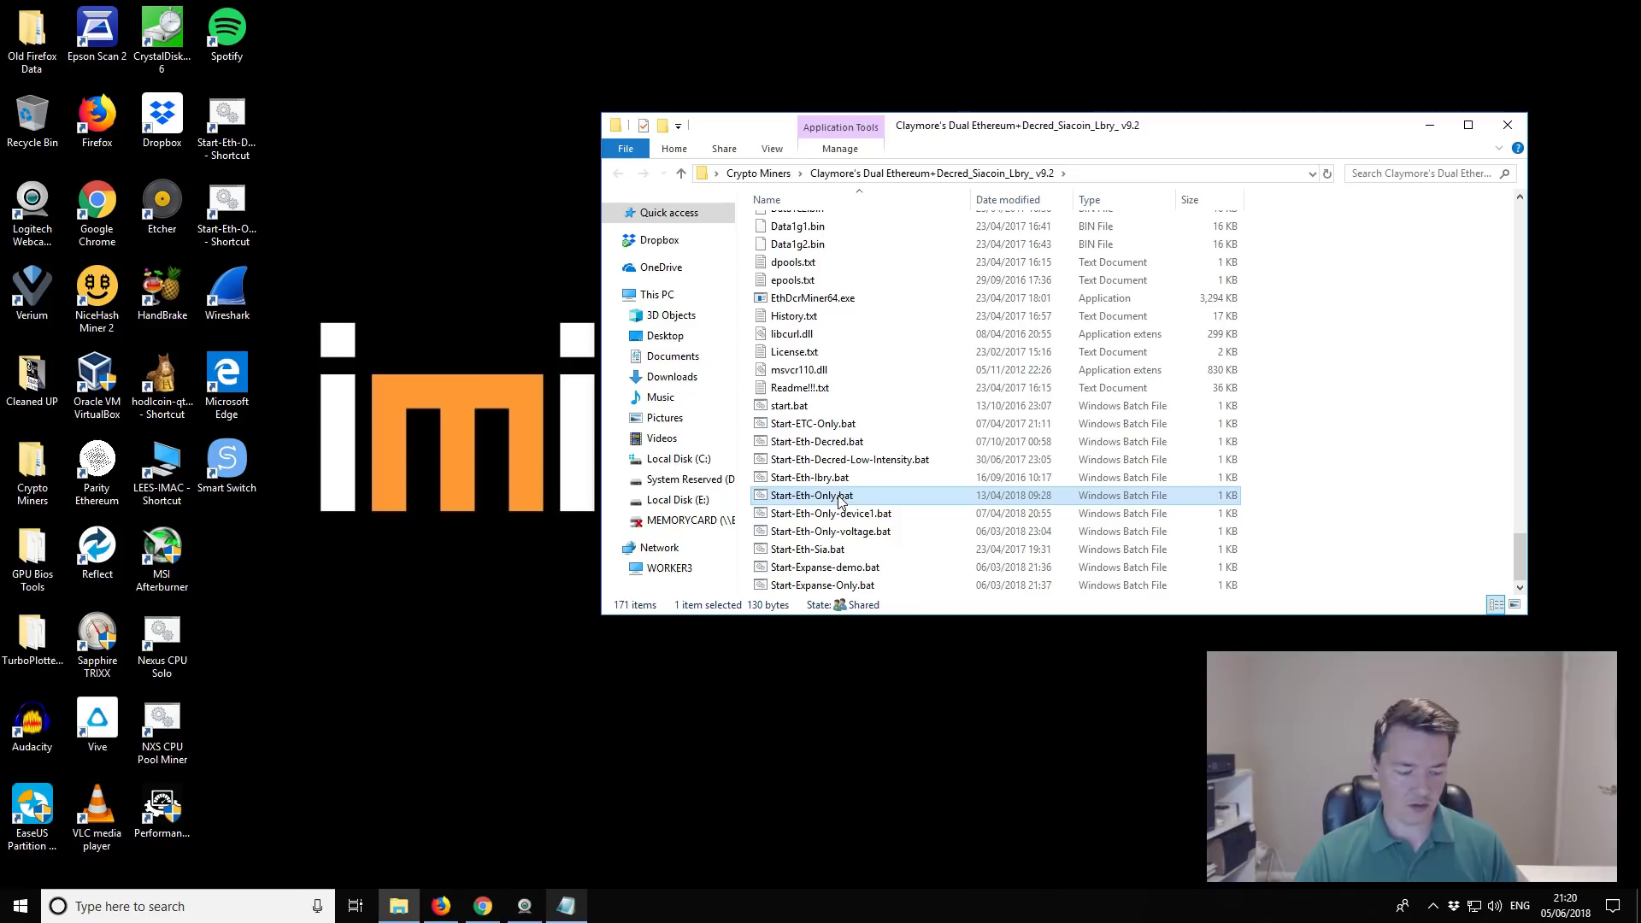
key(ctrl+c)
key(ctrl+v)
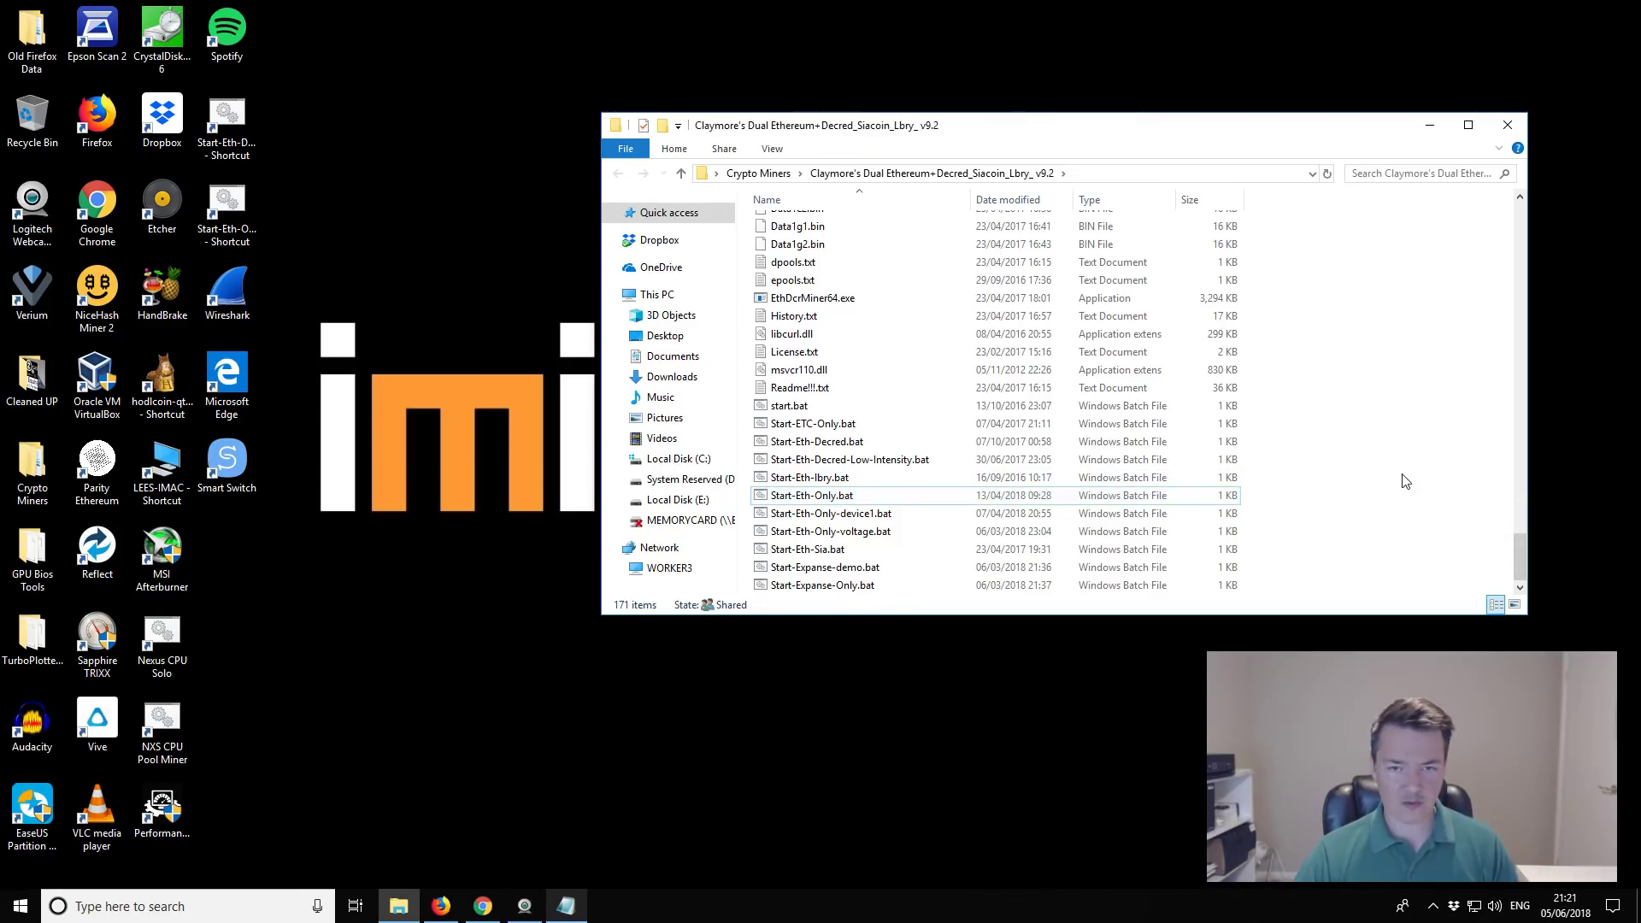
Step: Rename the duplicated batch file to Start-Akroma.bat
right_click(863, 480)
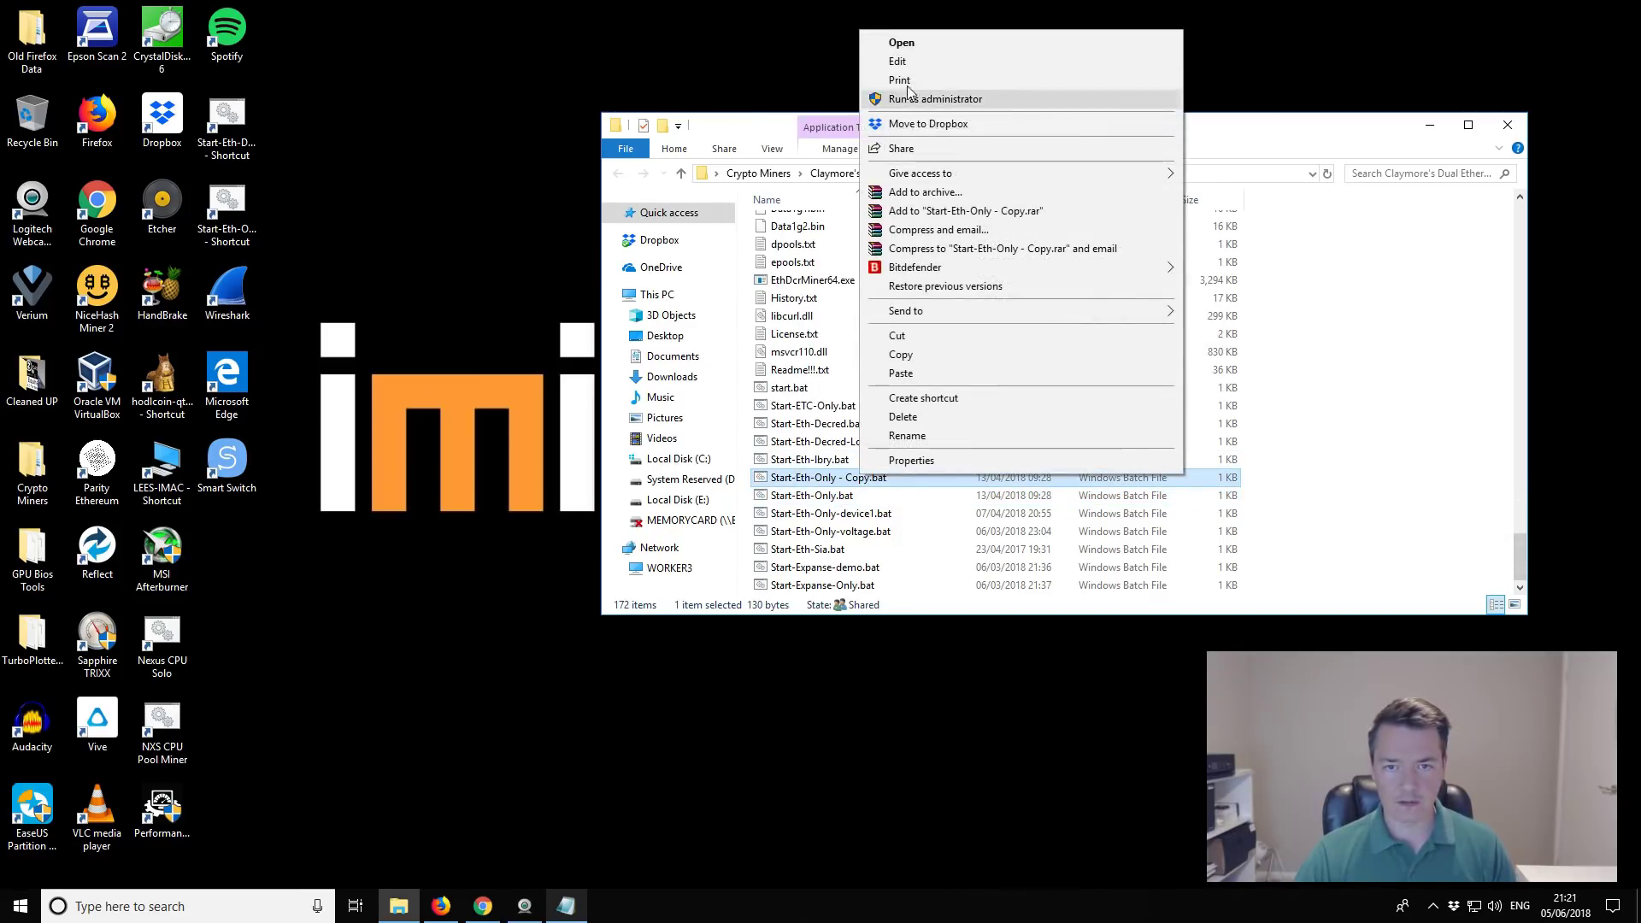
click(831, 480)
right_click(831, 480)
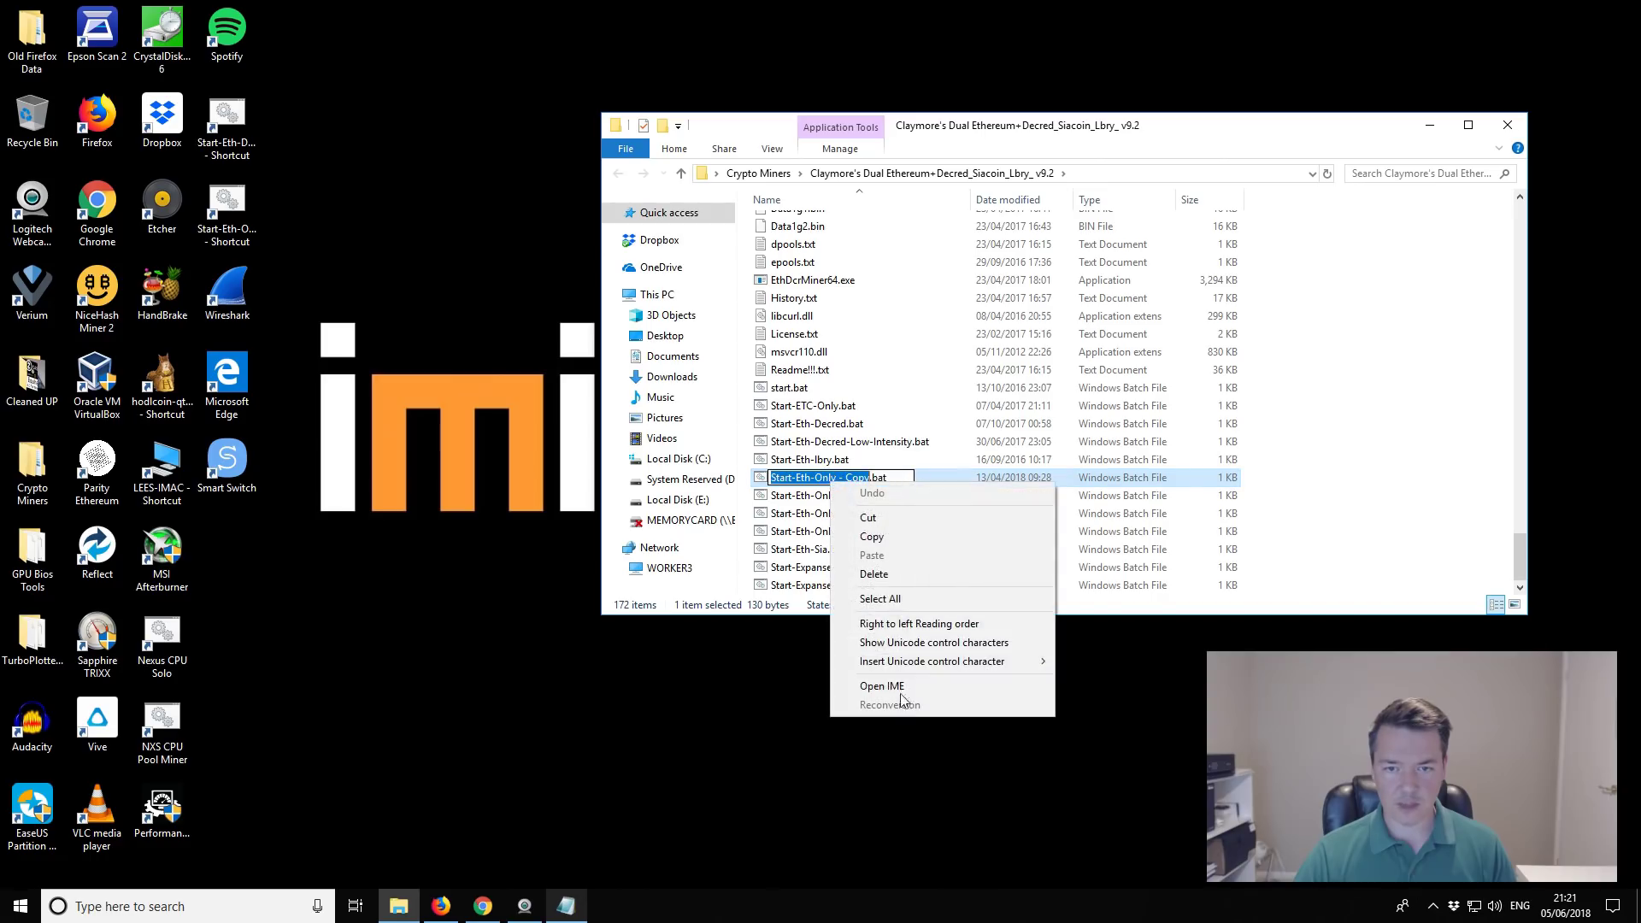
click(818, 477)
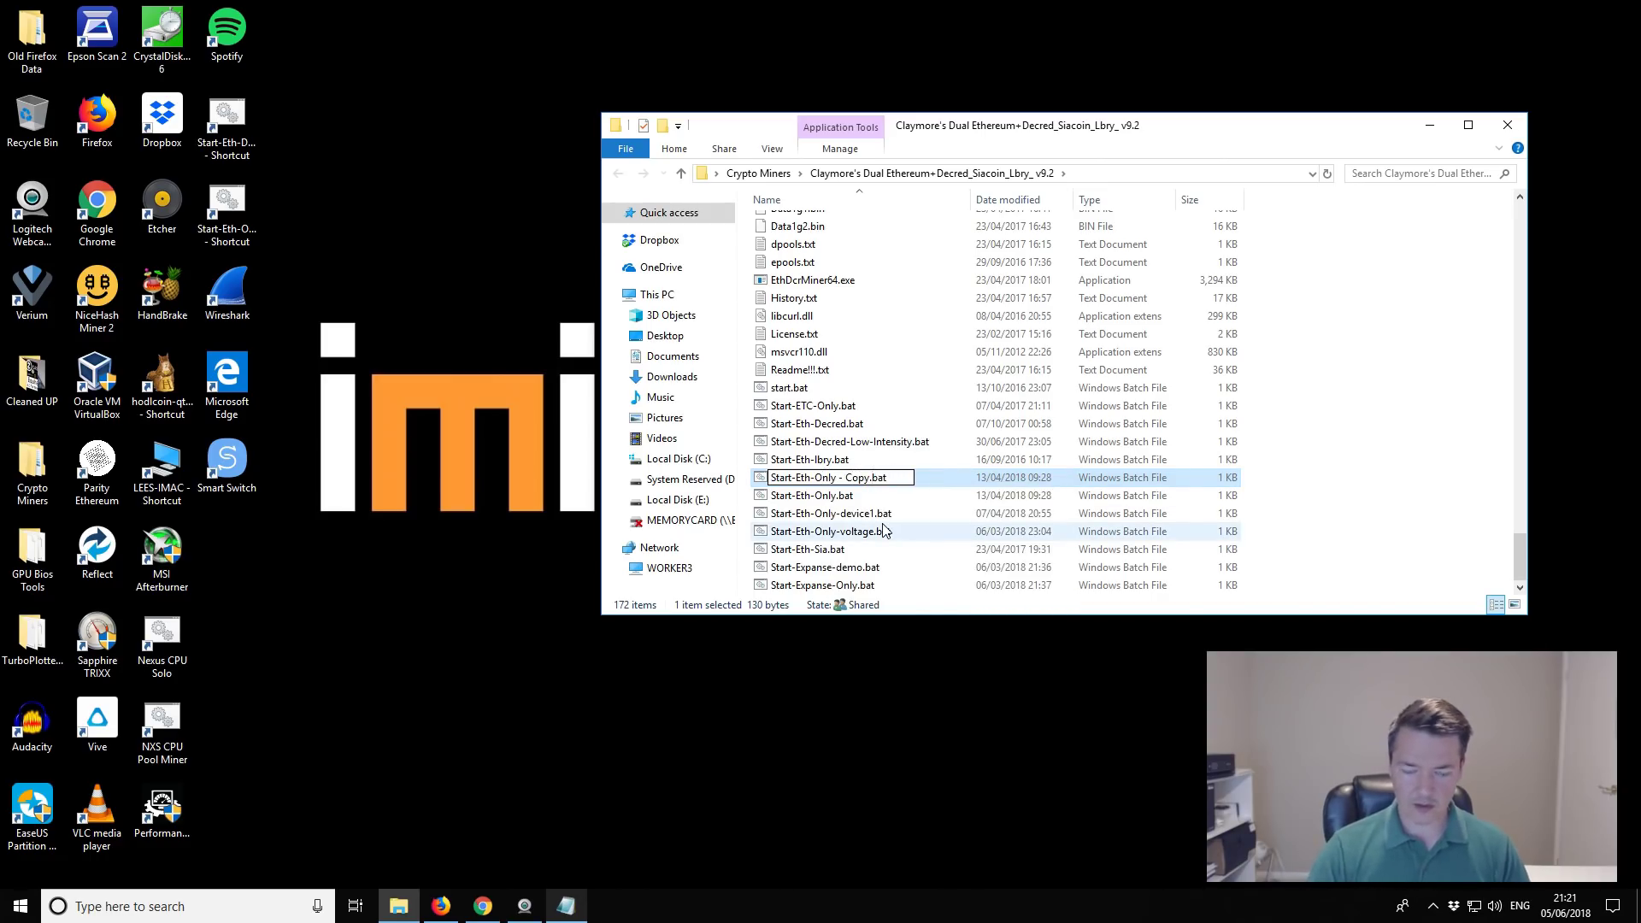
key(BackSpace)
key(BackSpace)
key(BackSpace)
key(BackSpace)
key(BackSpace)
key(BackSpace)
key(BackSpace)
key(BackSpace)
key(BackSpace)
key(BackSpace)
key(BackSpace)
key(BackSpace)
key(BackSpace)
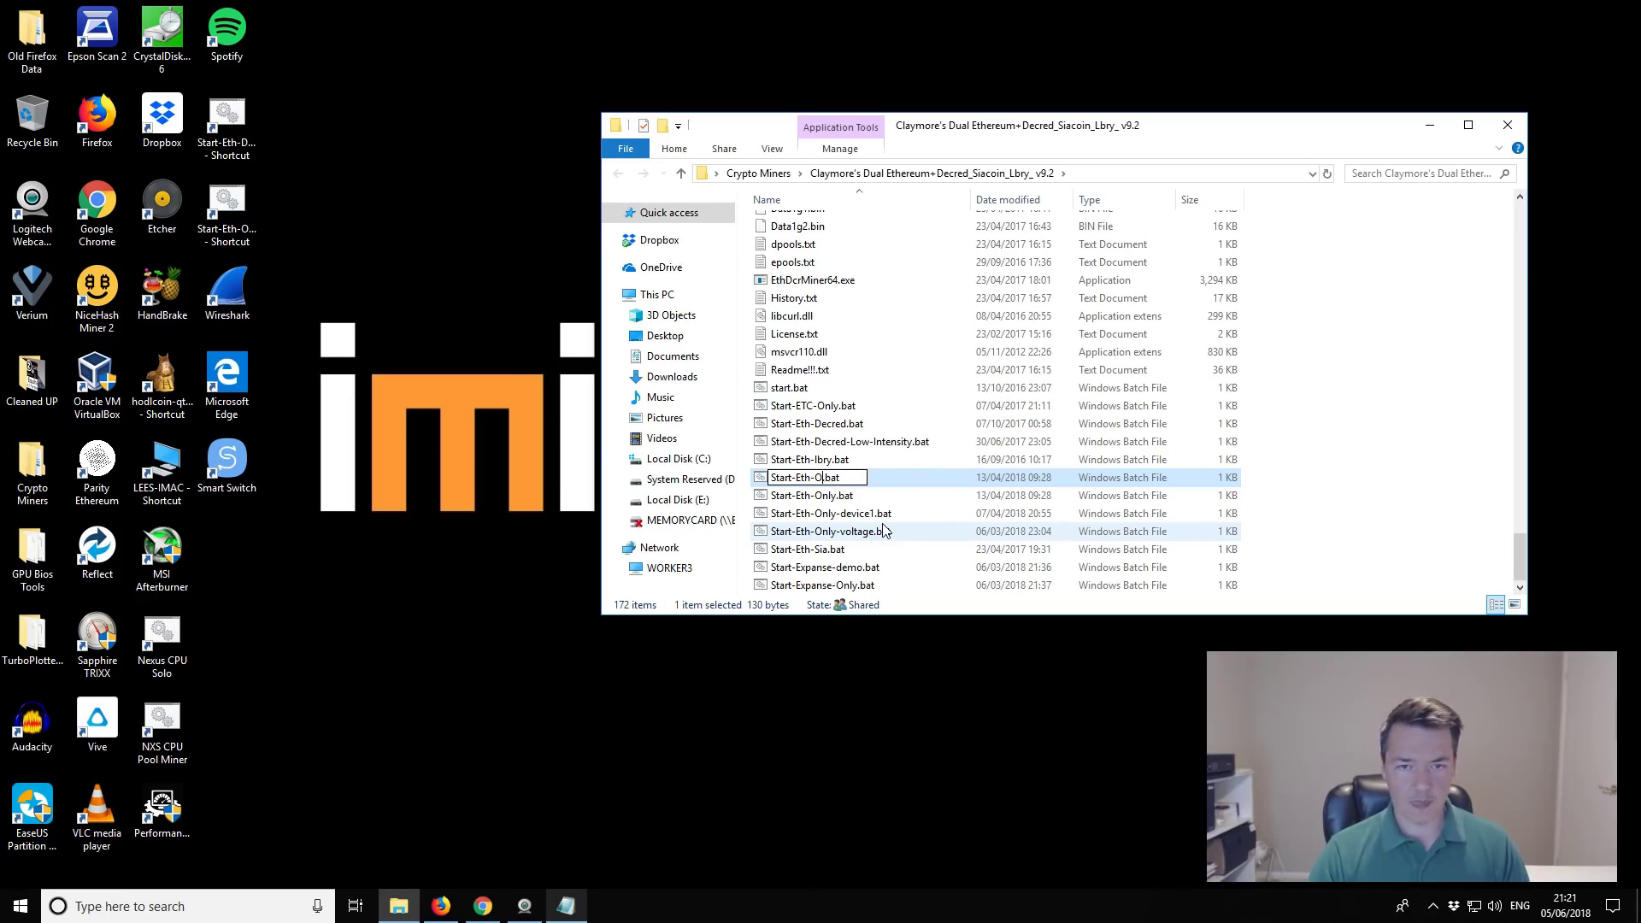
key(BackSpace)
key(BackSpace)
text(Akr)
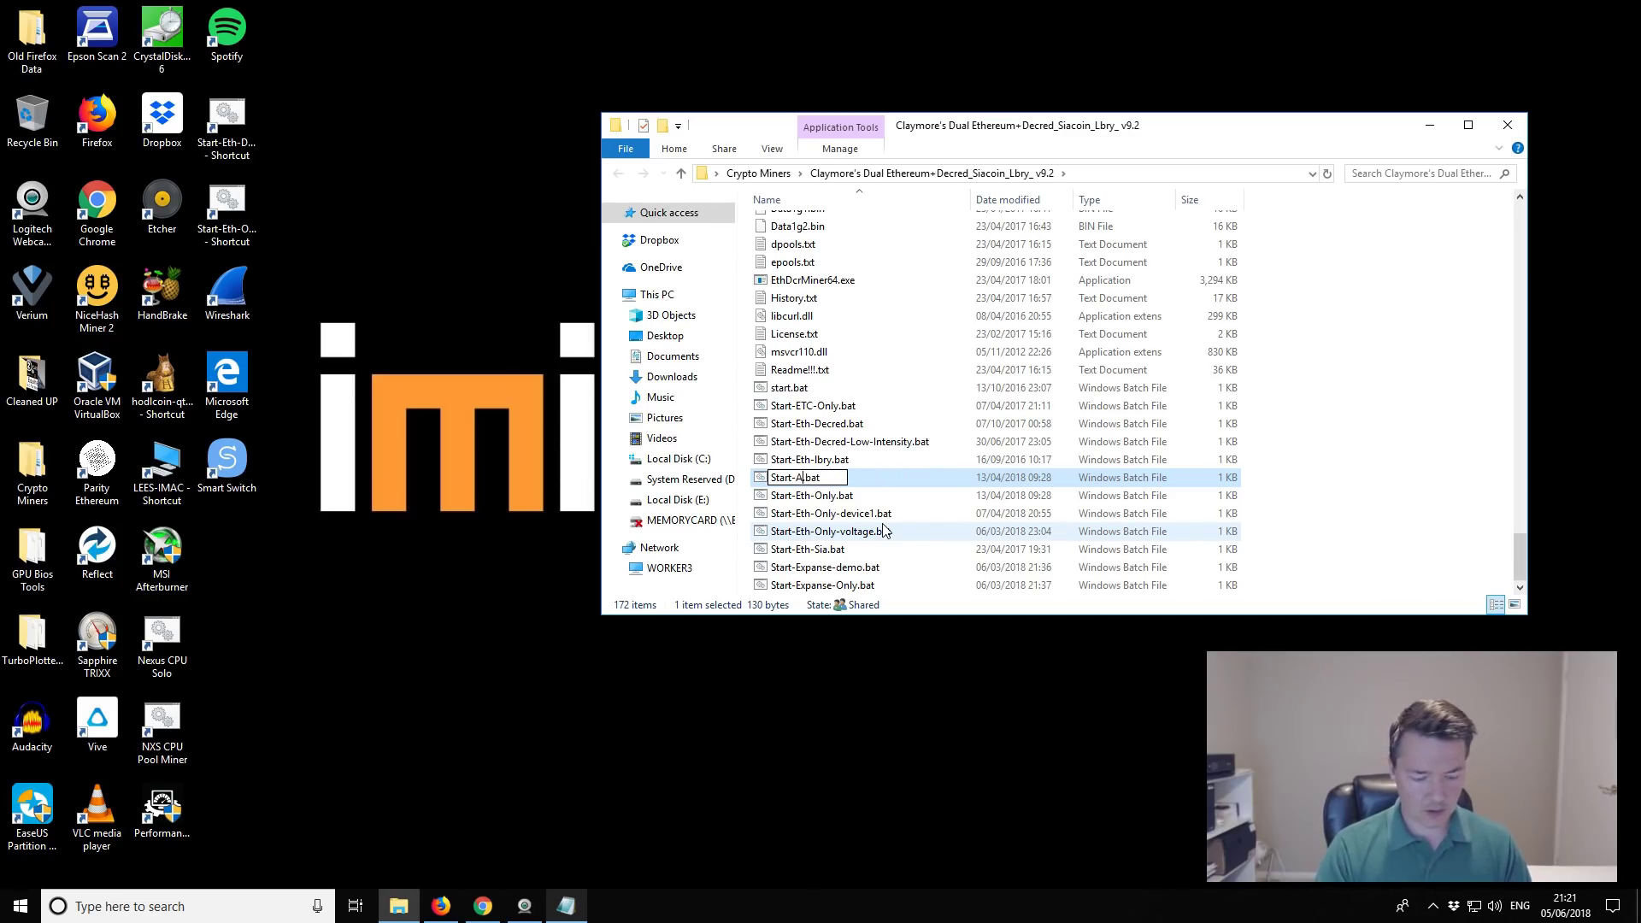
text(oma)
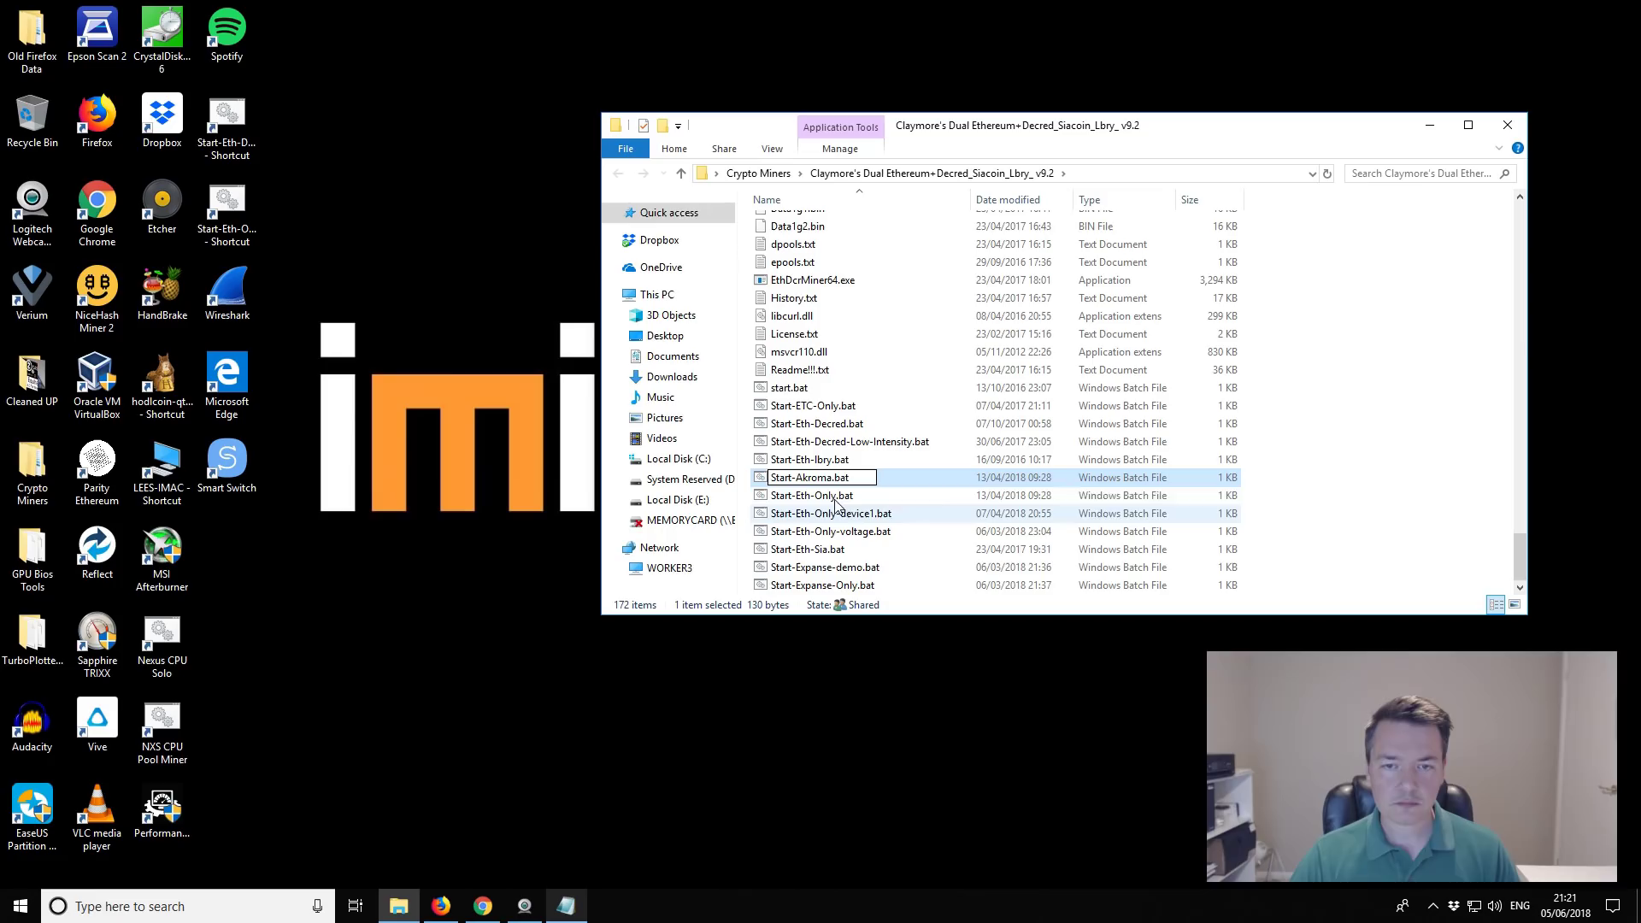
key(Return)
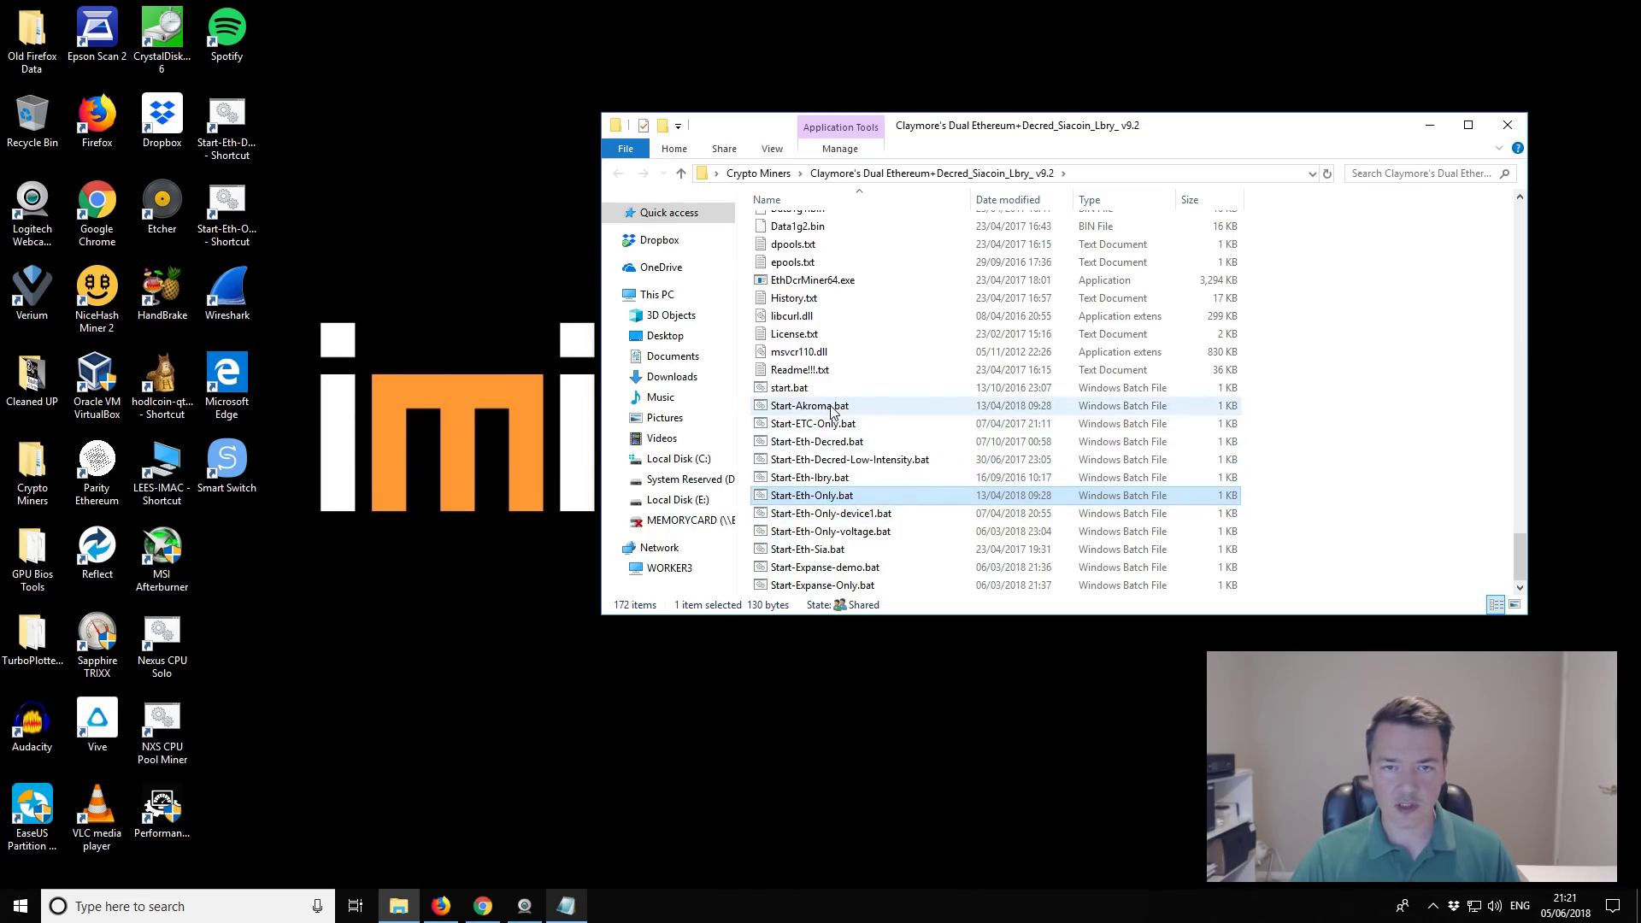
click(831, 407)
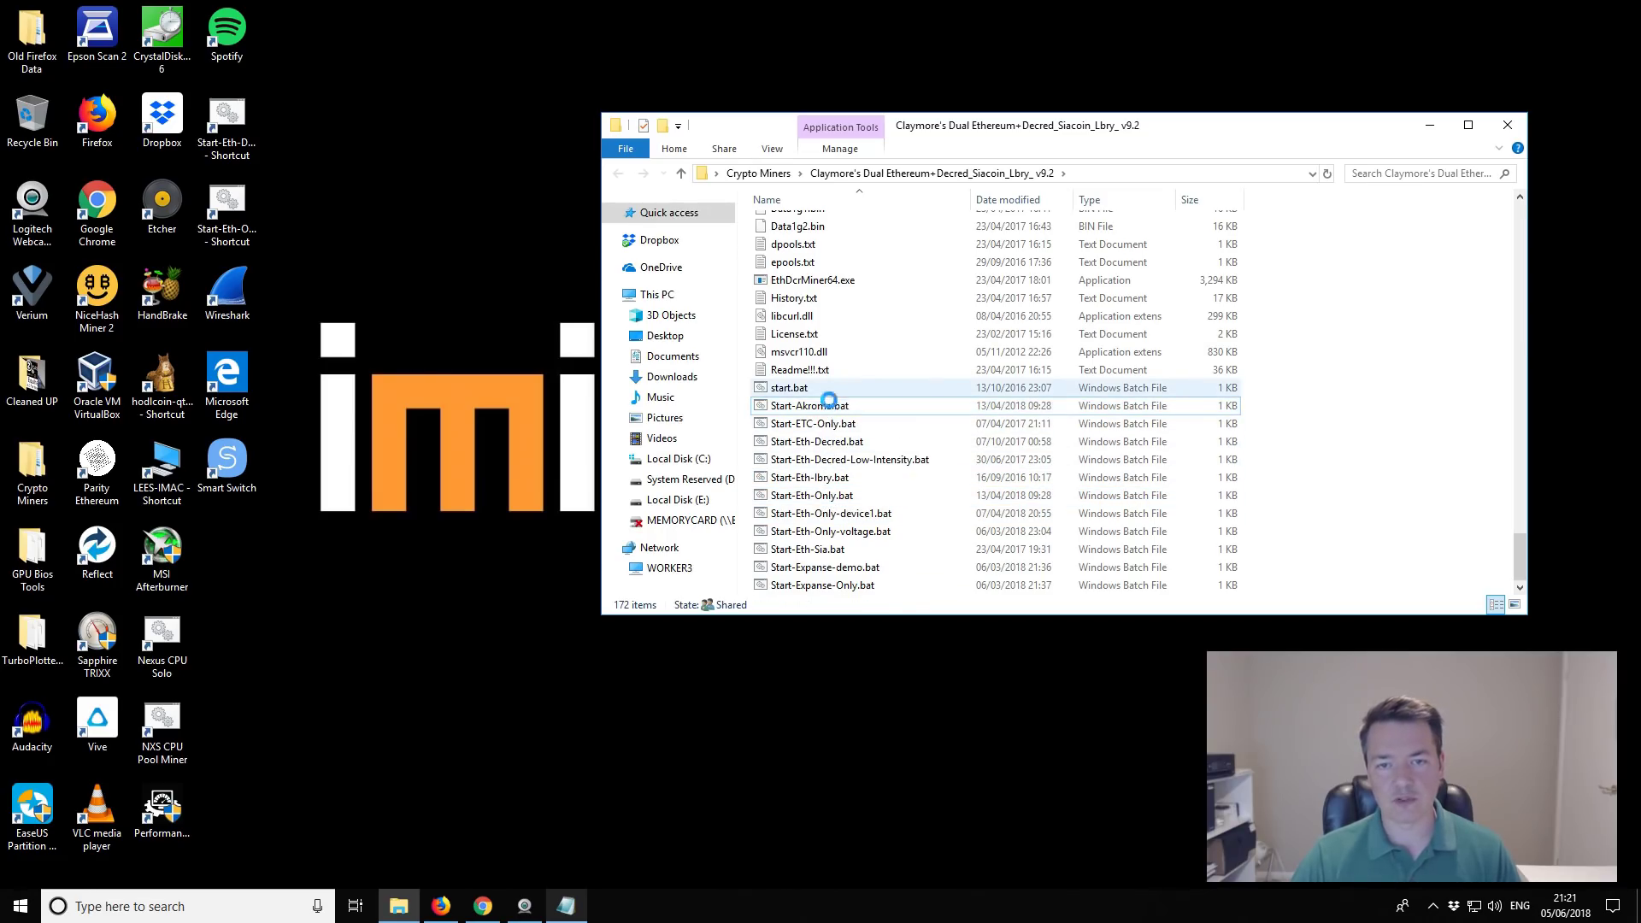
right_click(831, 401)
click(809, 407)
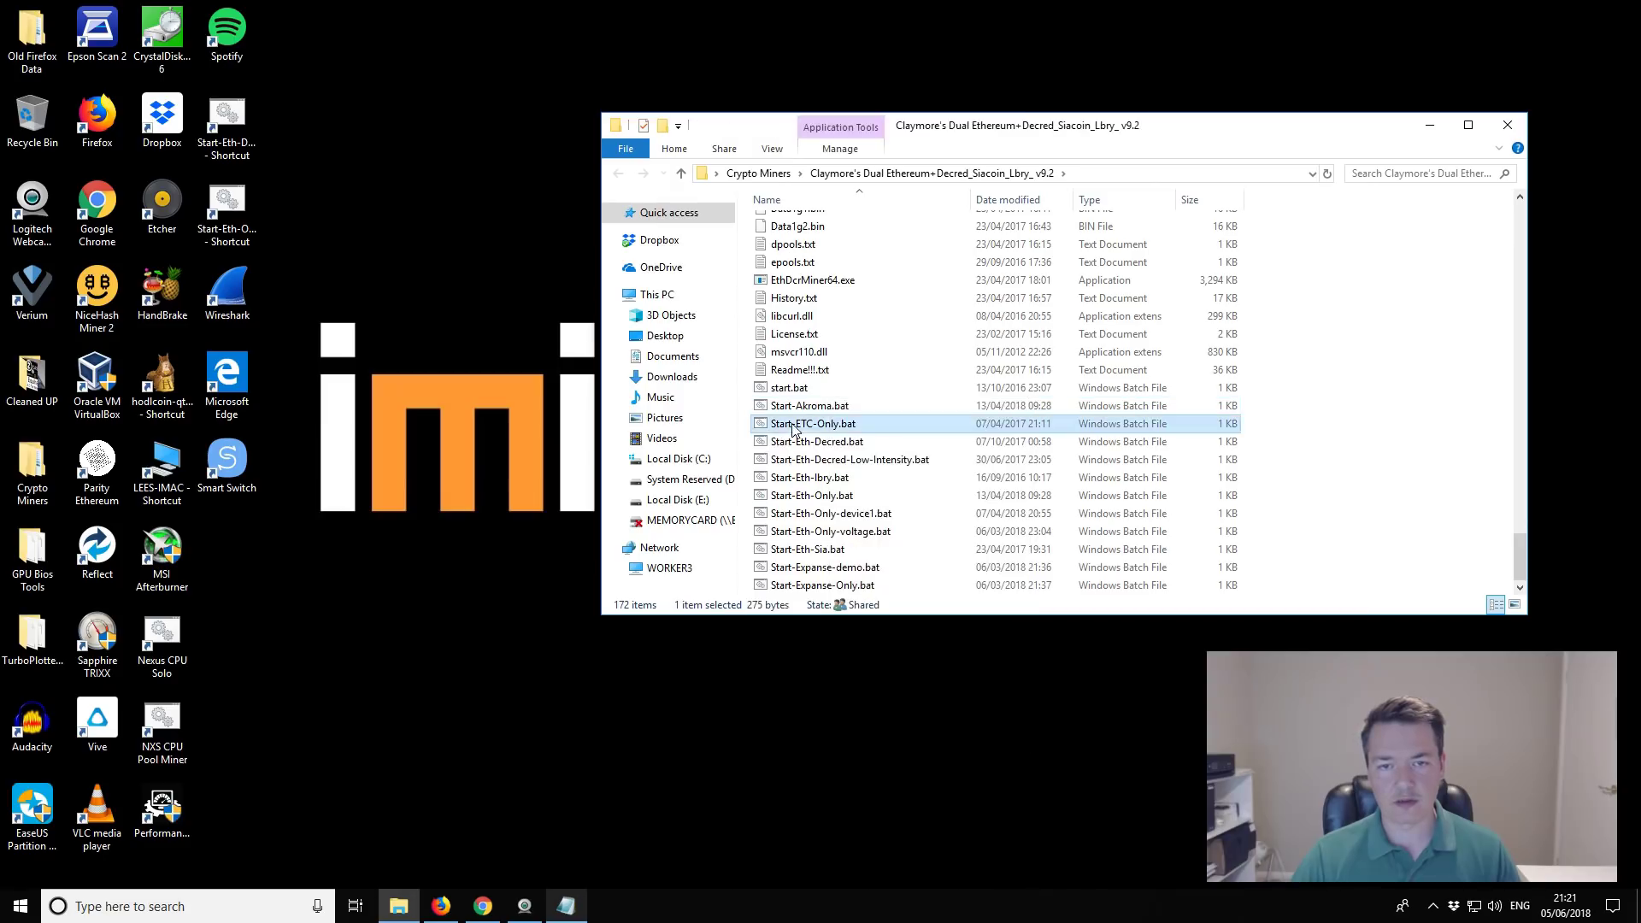
Step: Open Start-Akroma.bat in Notepad and locate its eu1.ethermine.org:4444 pool address
right_click(808, 410)
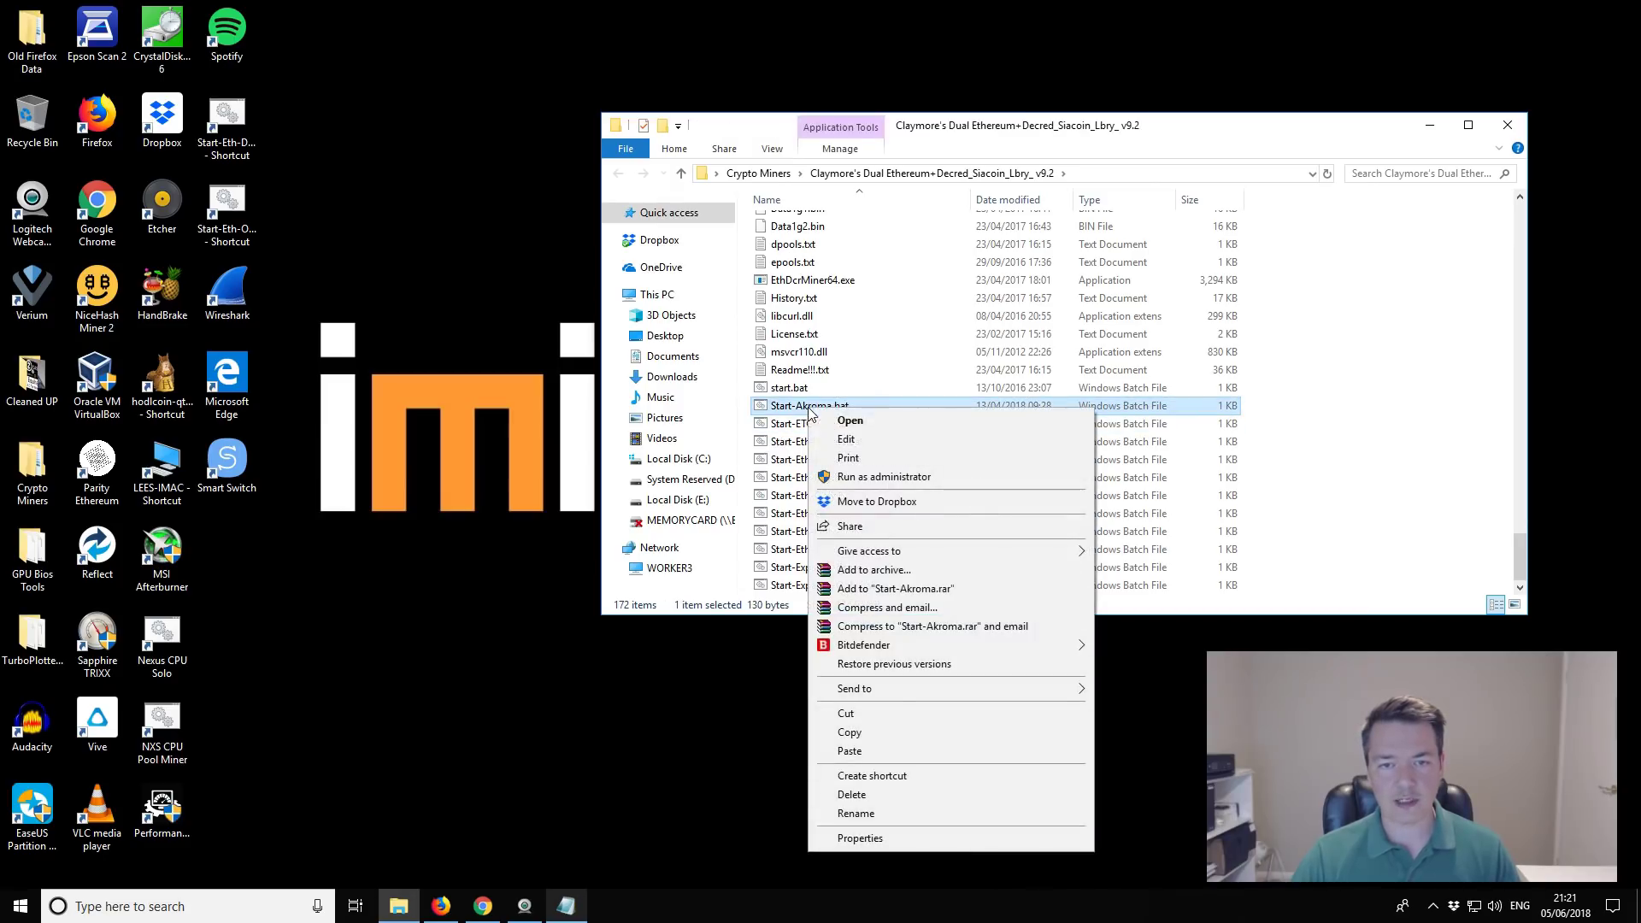
click(851, 446)
drag(959, 203, 868, 218)
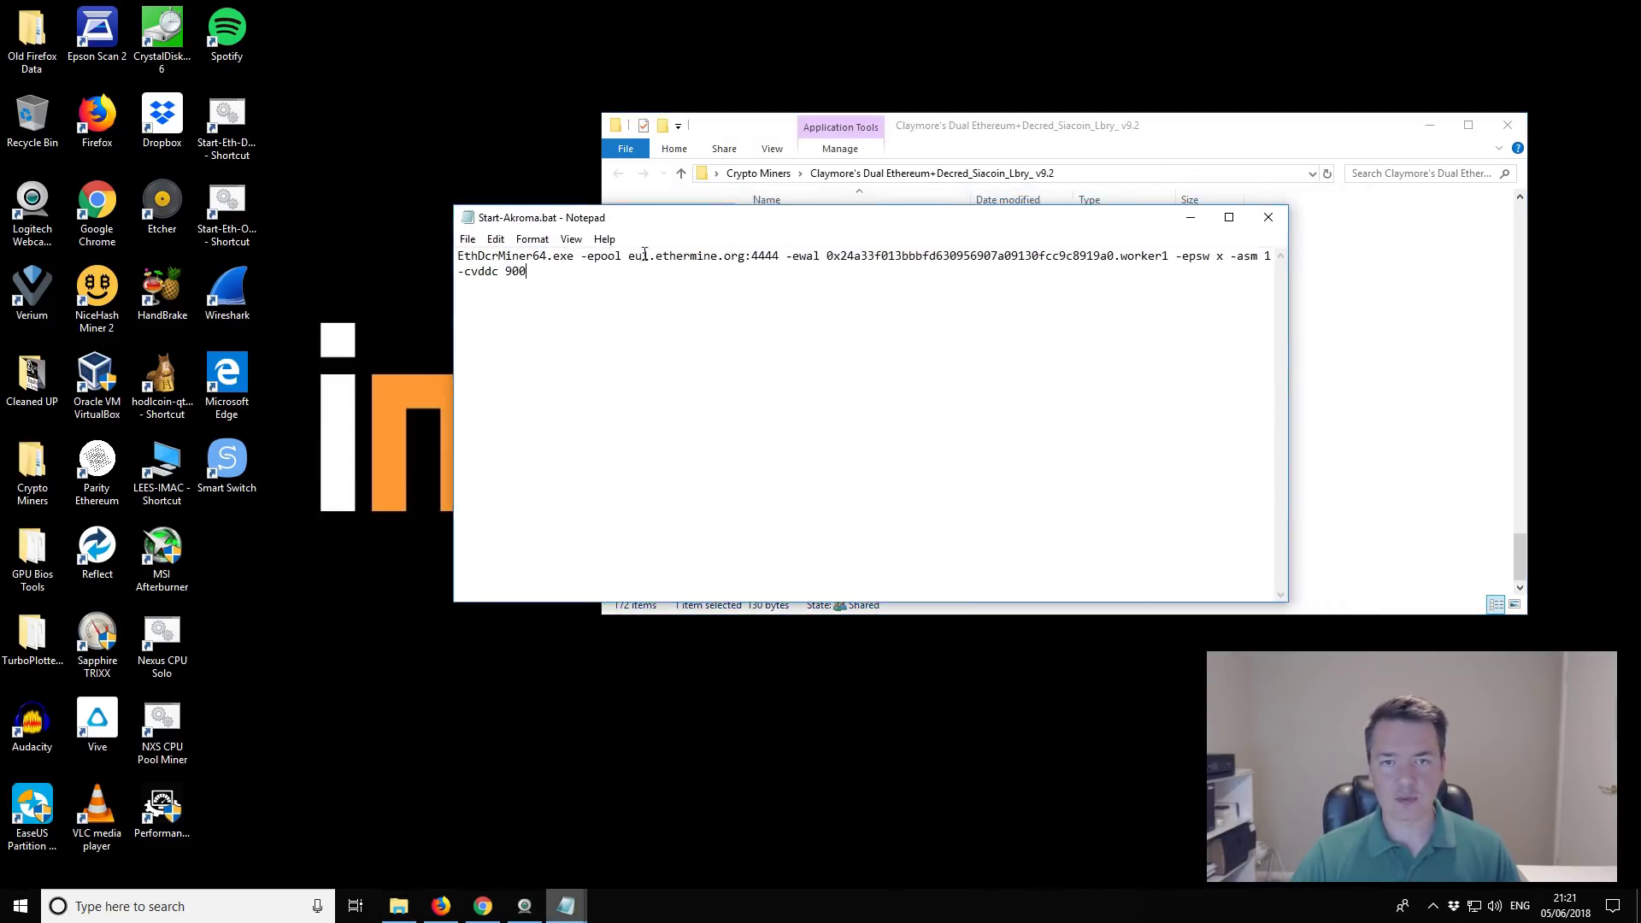
click(934, 270)
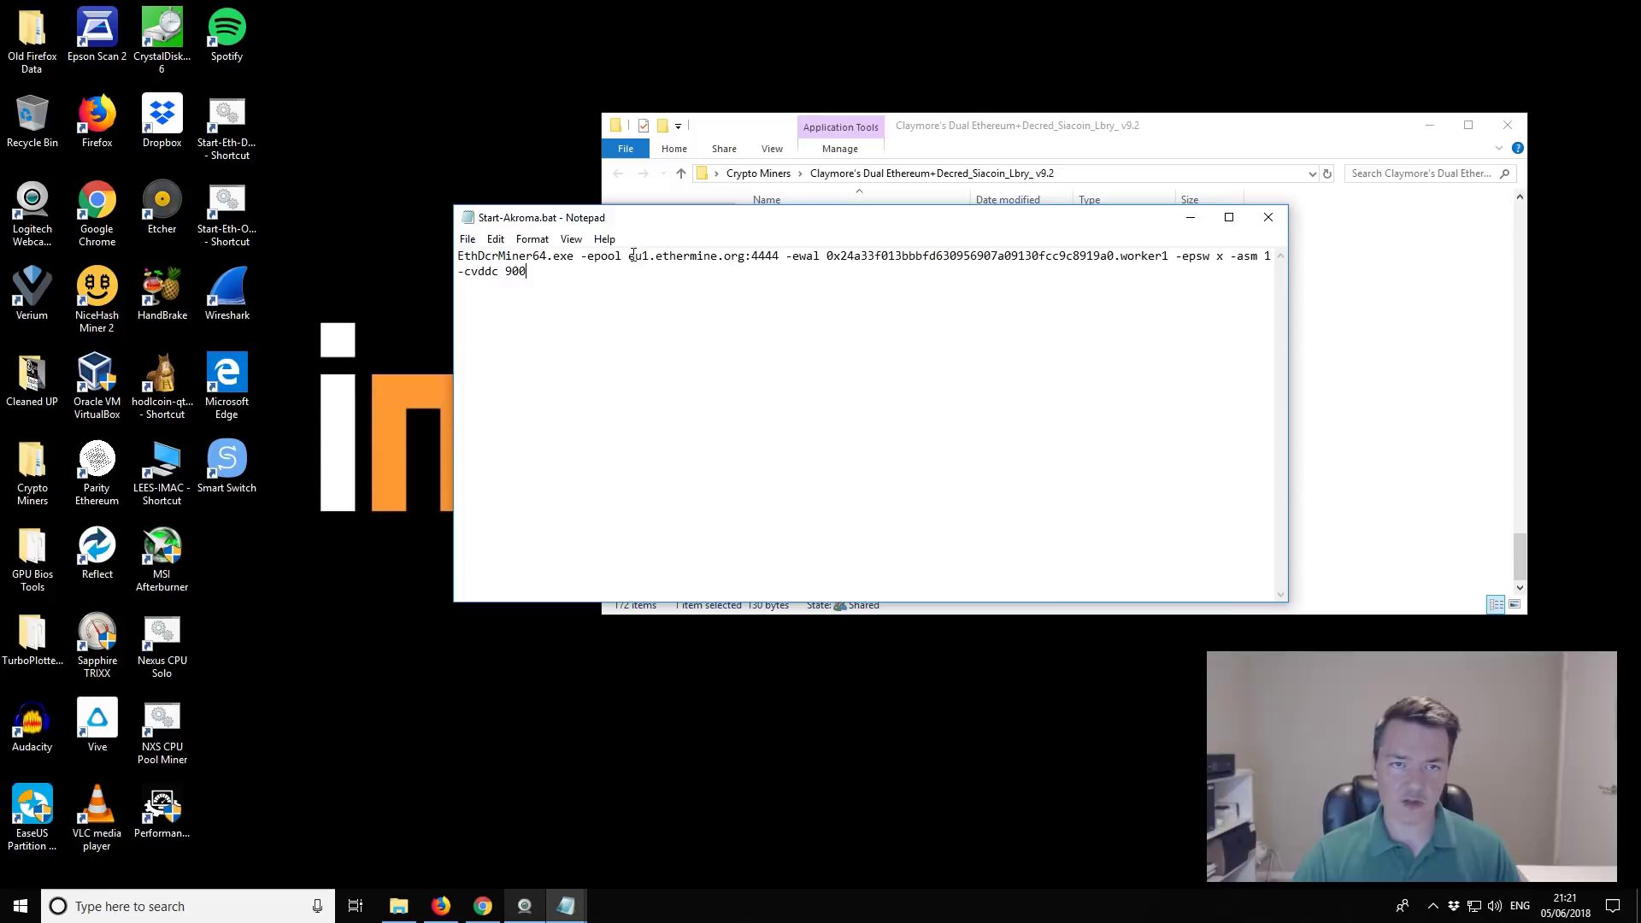
drag(632, 256, 780, 257)
click(789, 353)
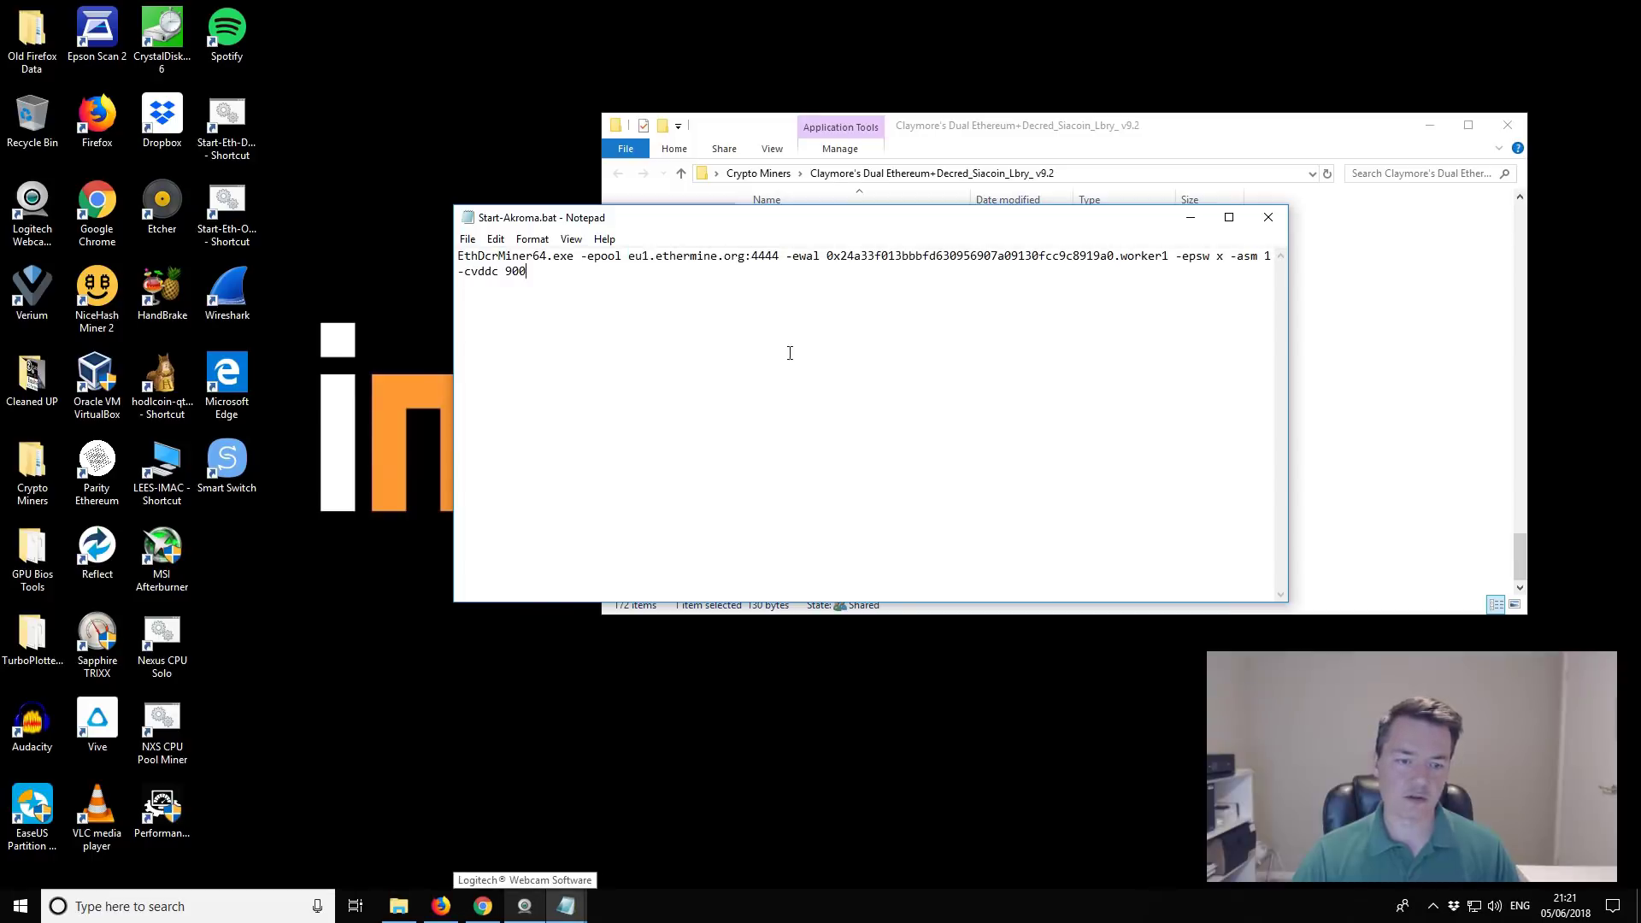
click(483, 906)
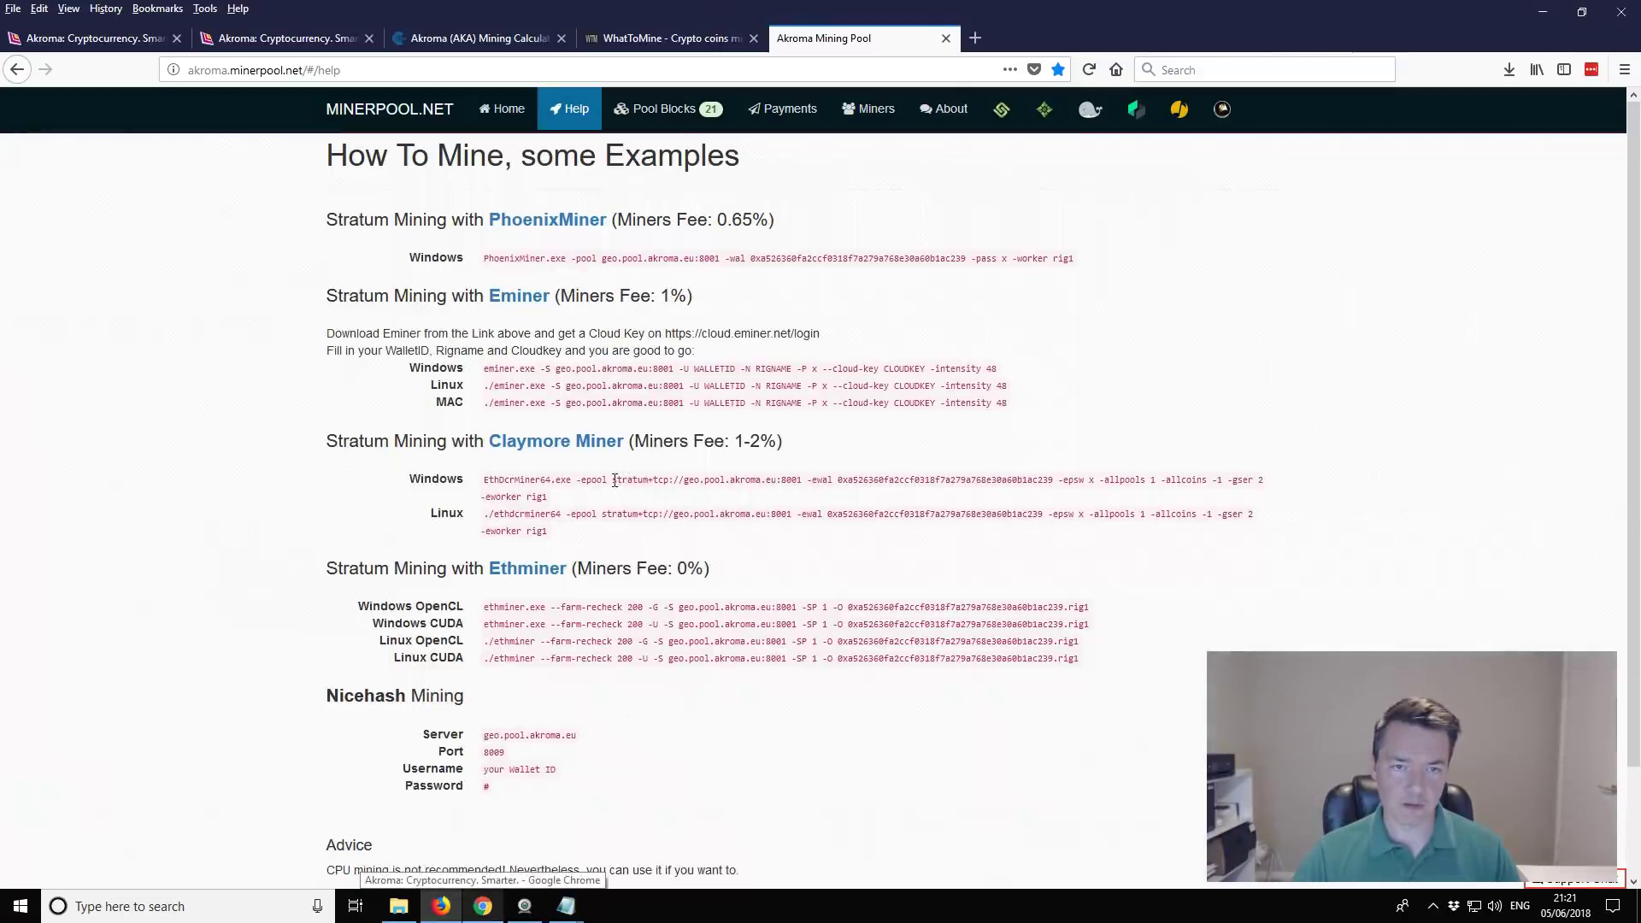
Step: Copy geo.pool.akroma.eu:8001 from the Claymore Windows example and return to Start-Akroma.bat
drag(615, 480, 796, 477)
click(689, 481)
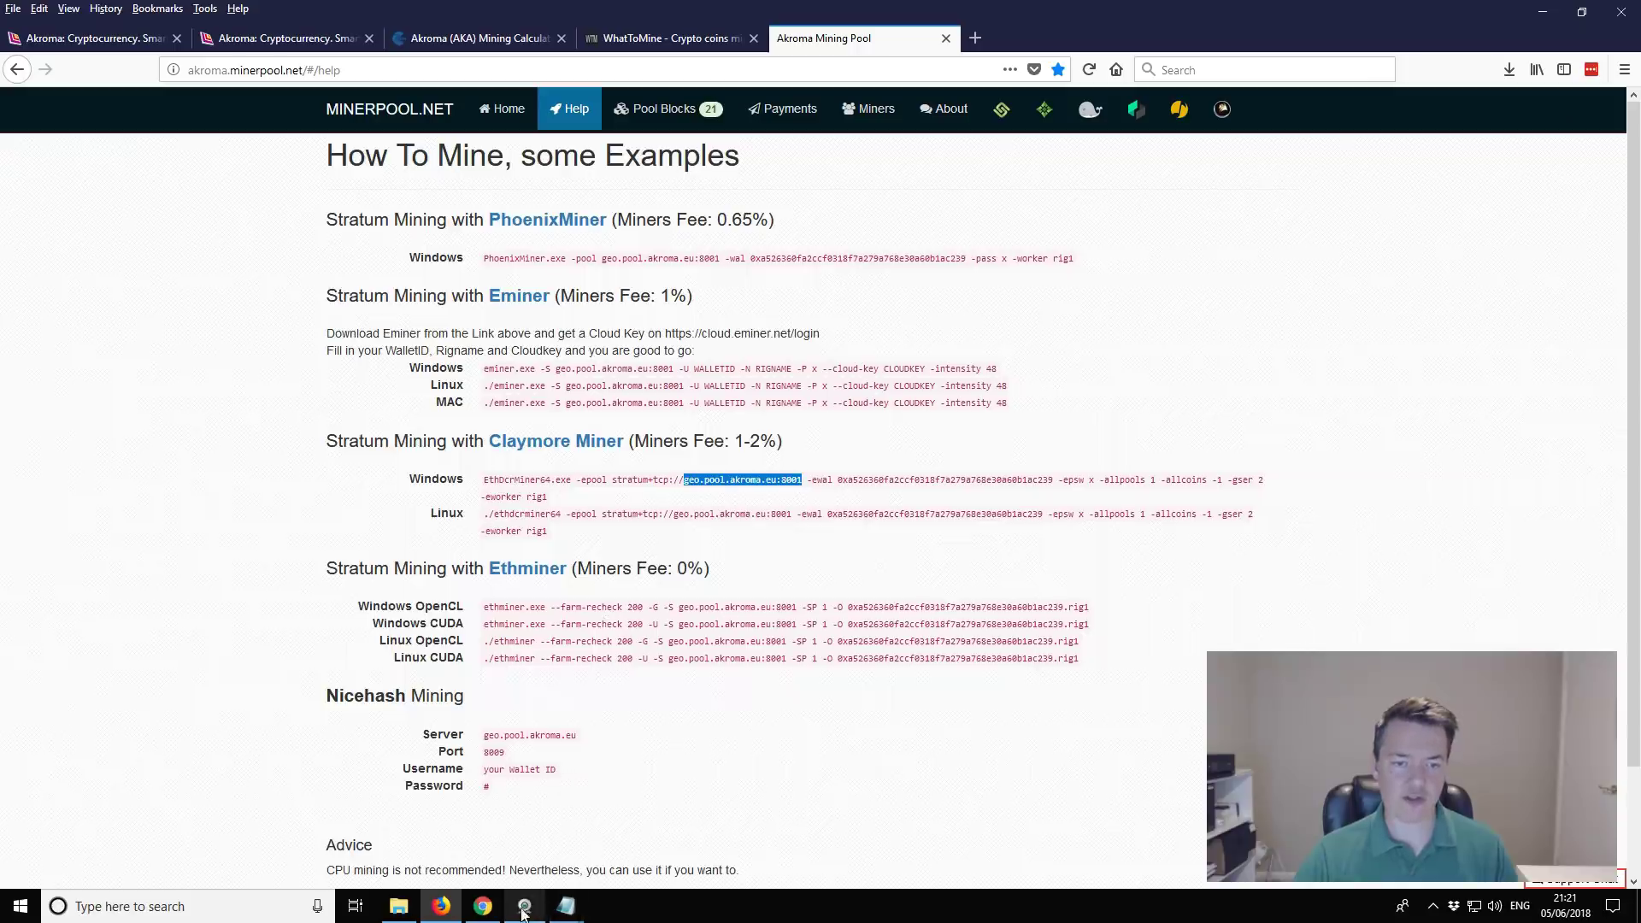
click(568, 908)
click(616, 870)
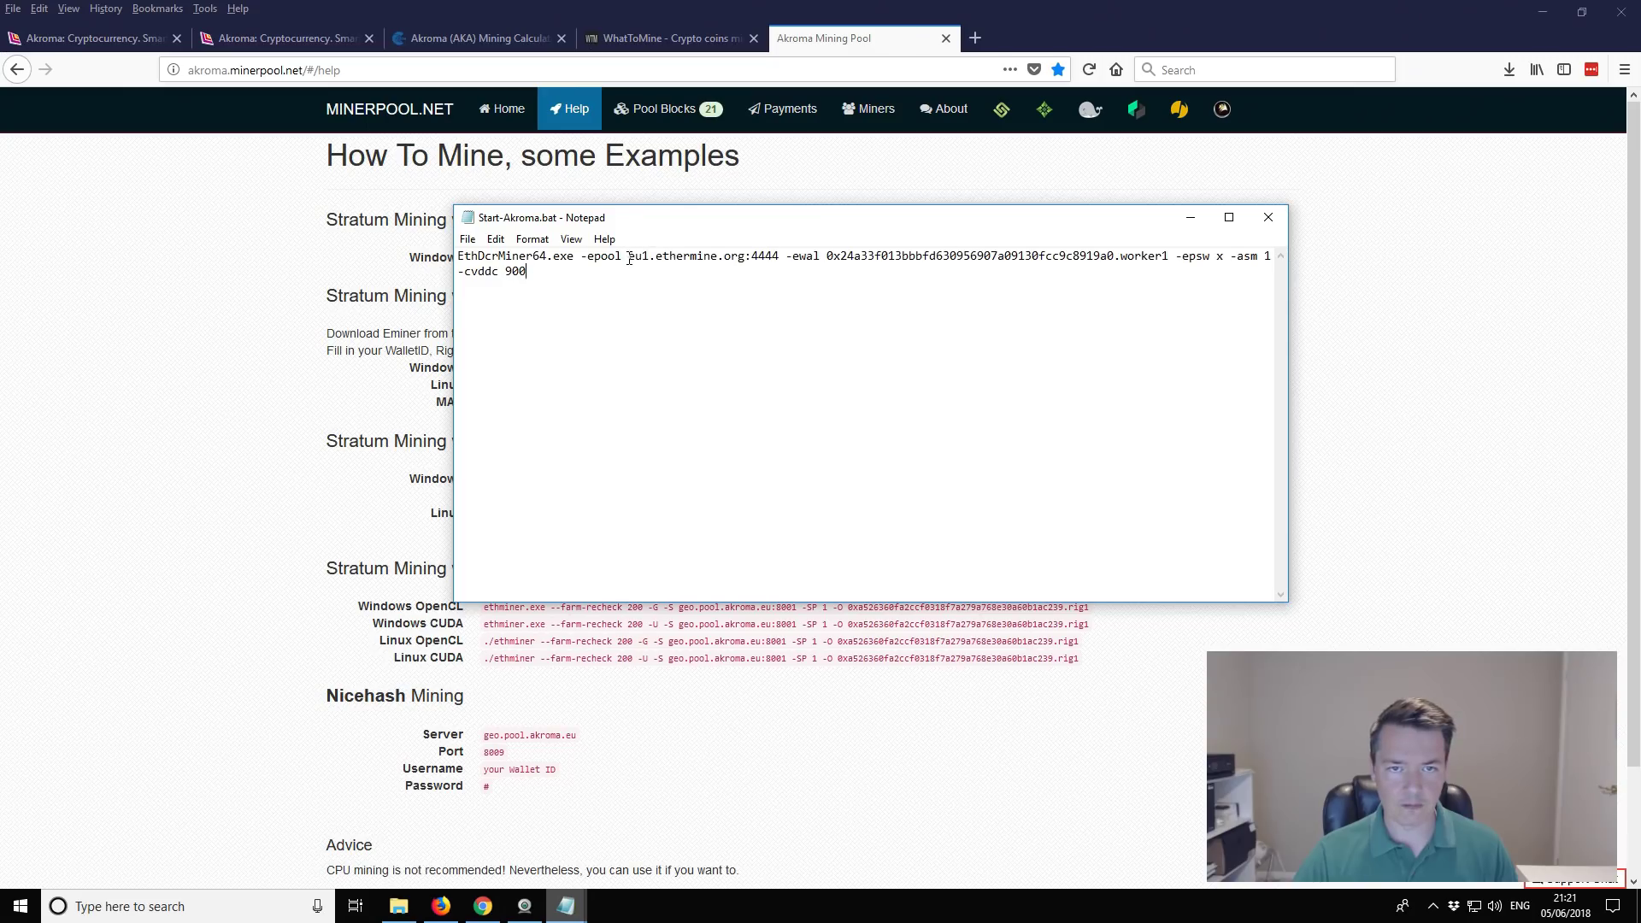
Step: Replace eu1.ethermine.org:4444 with geo.pool.akroma.eu:8001 and the -ewal wallet with the new Akroma address
drag(629, 258, 780, 258)
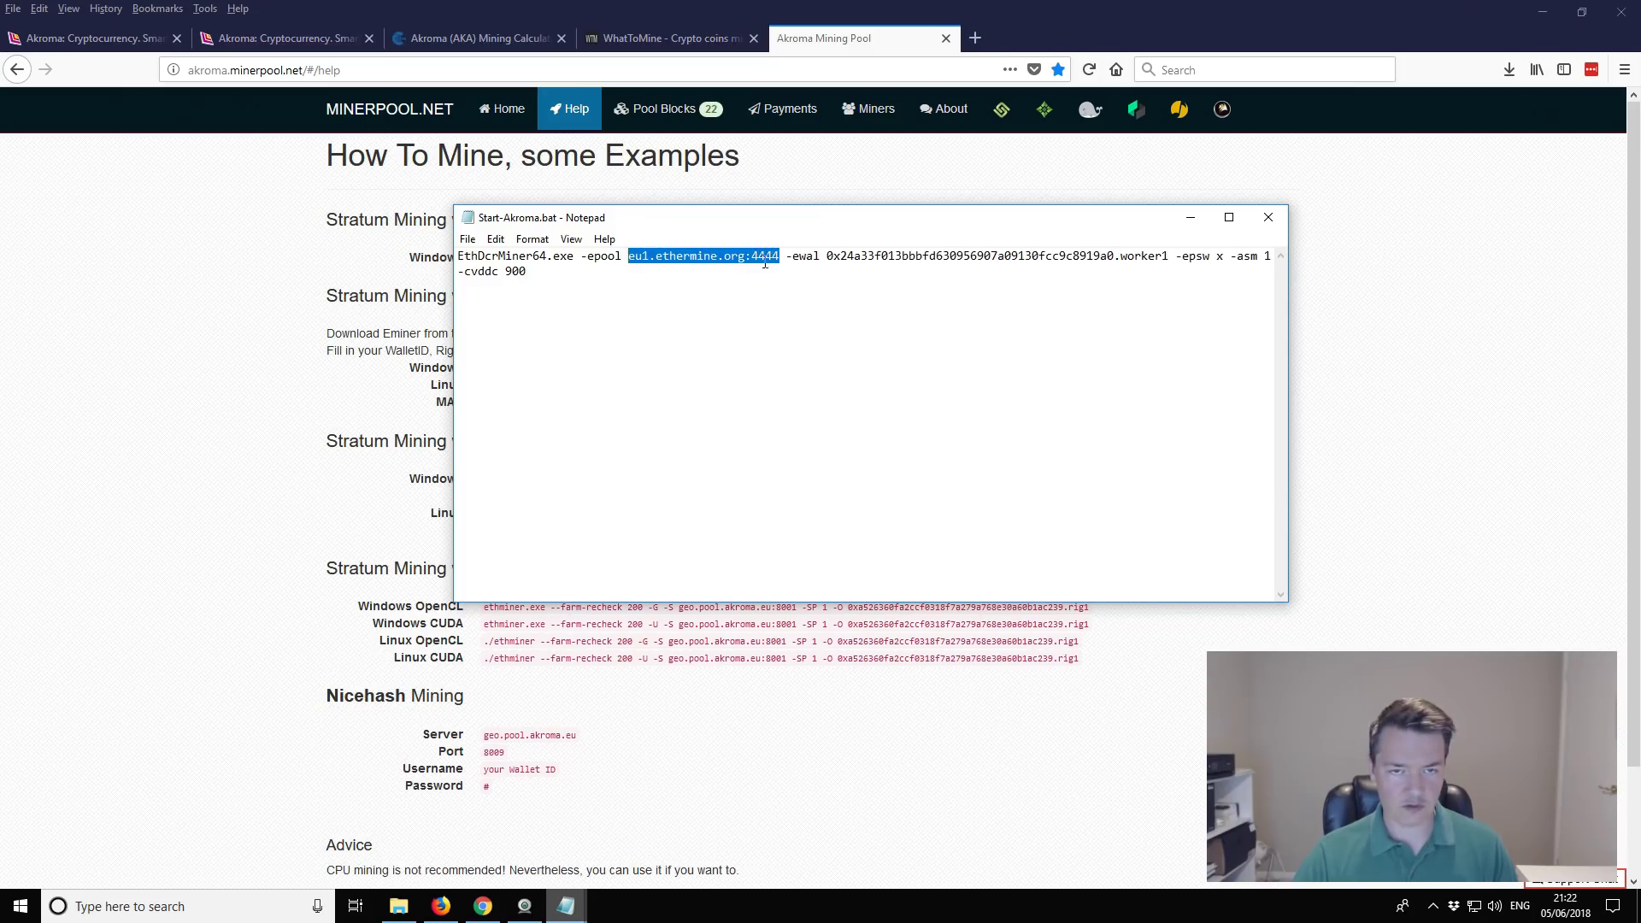
text(geo.pool.akroma.eu:8001)
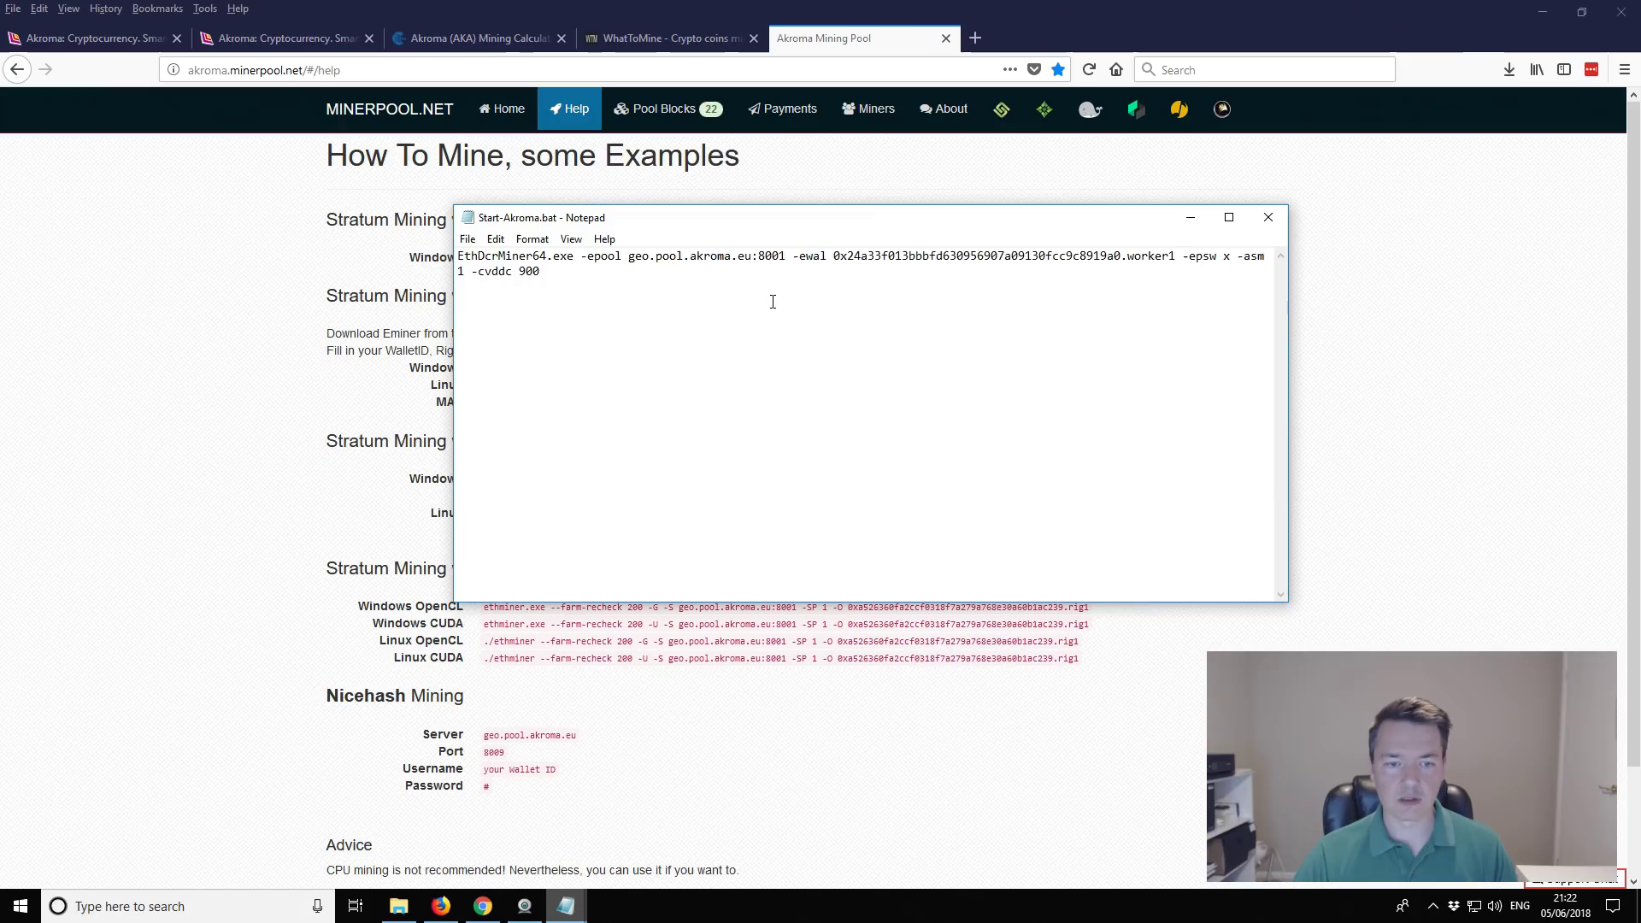
mouse_move(559, 900)
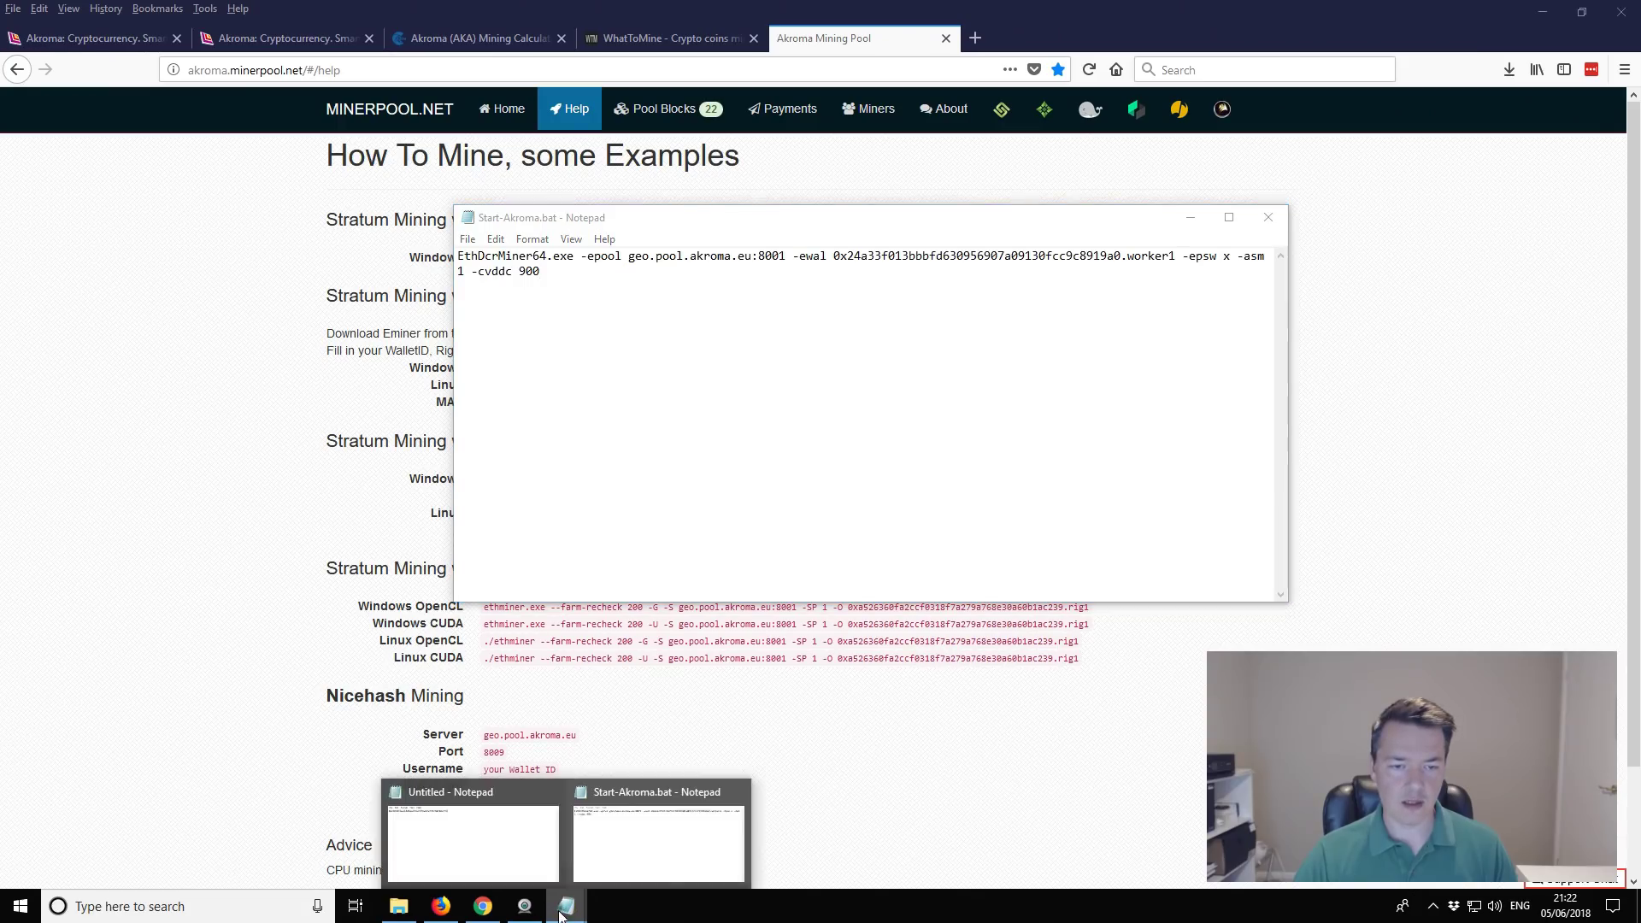
click(502, 848)
drag(855, 241, 571, 245)
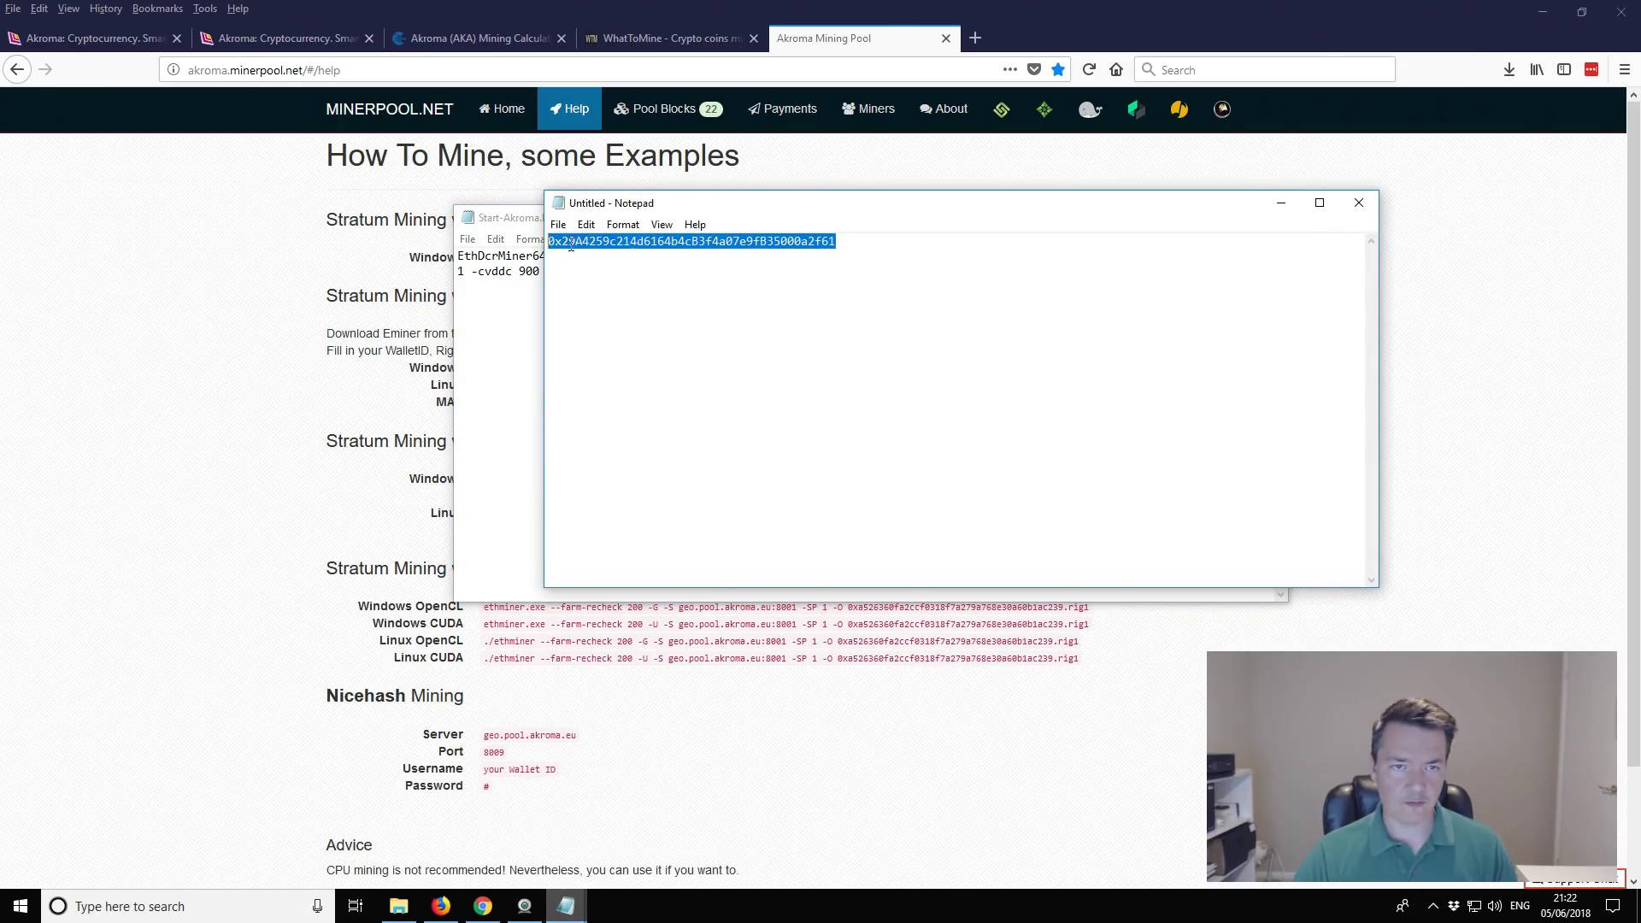
click(511, 387)
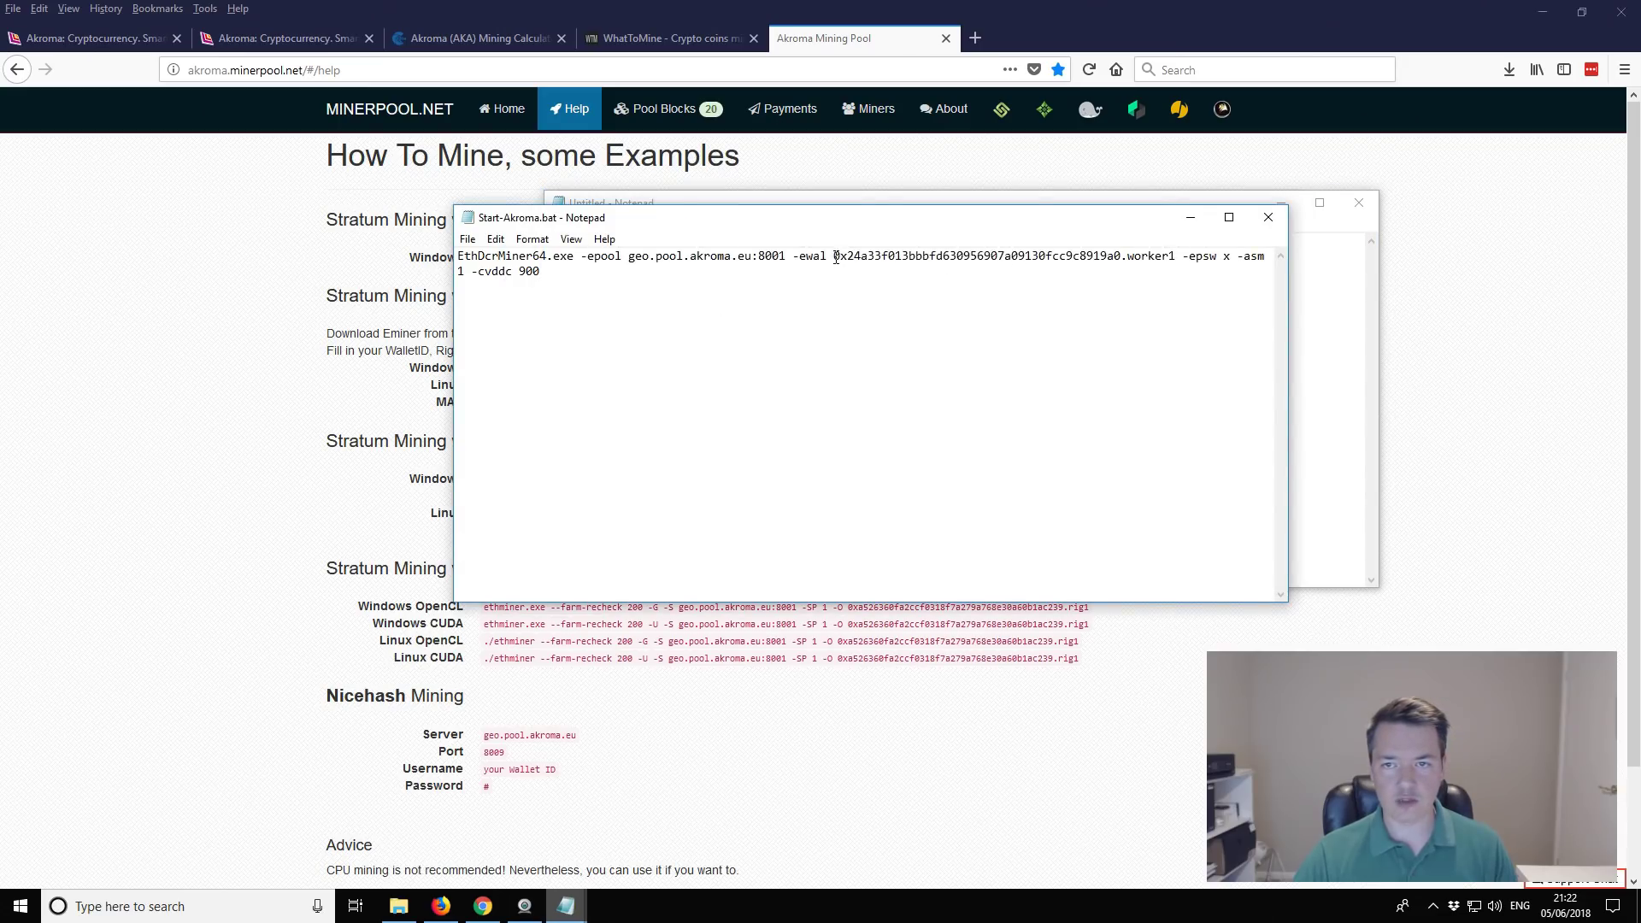
drag(835, 258, 1121, 248)
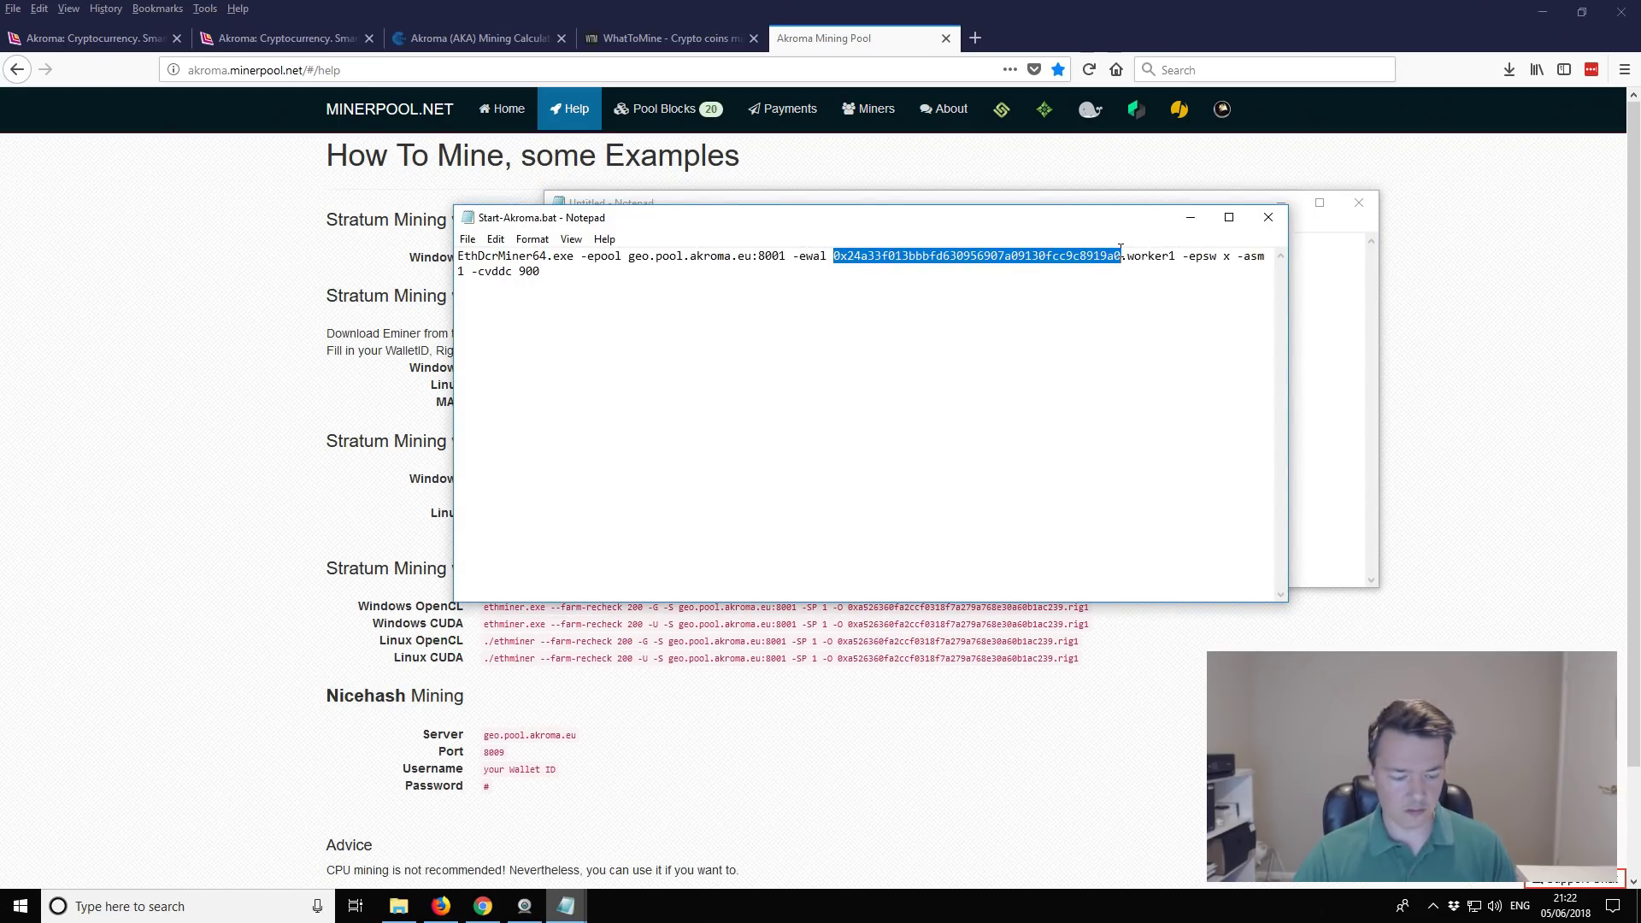
text(0xa526360fa2ccf0318f7a279a768e30a60b1ac239)
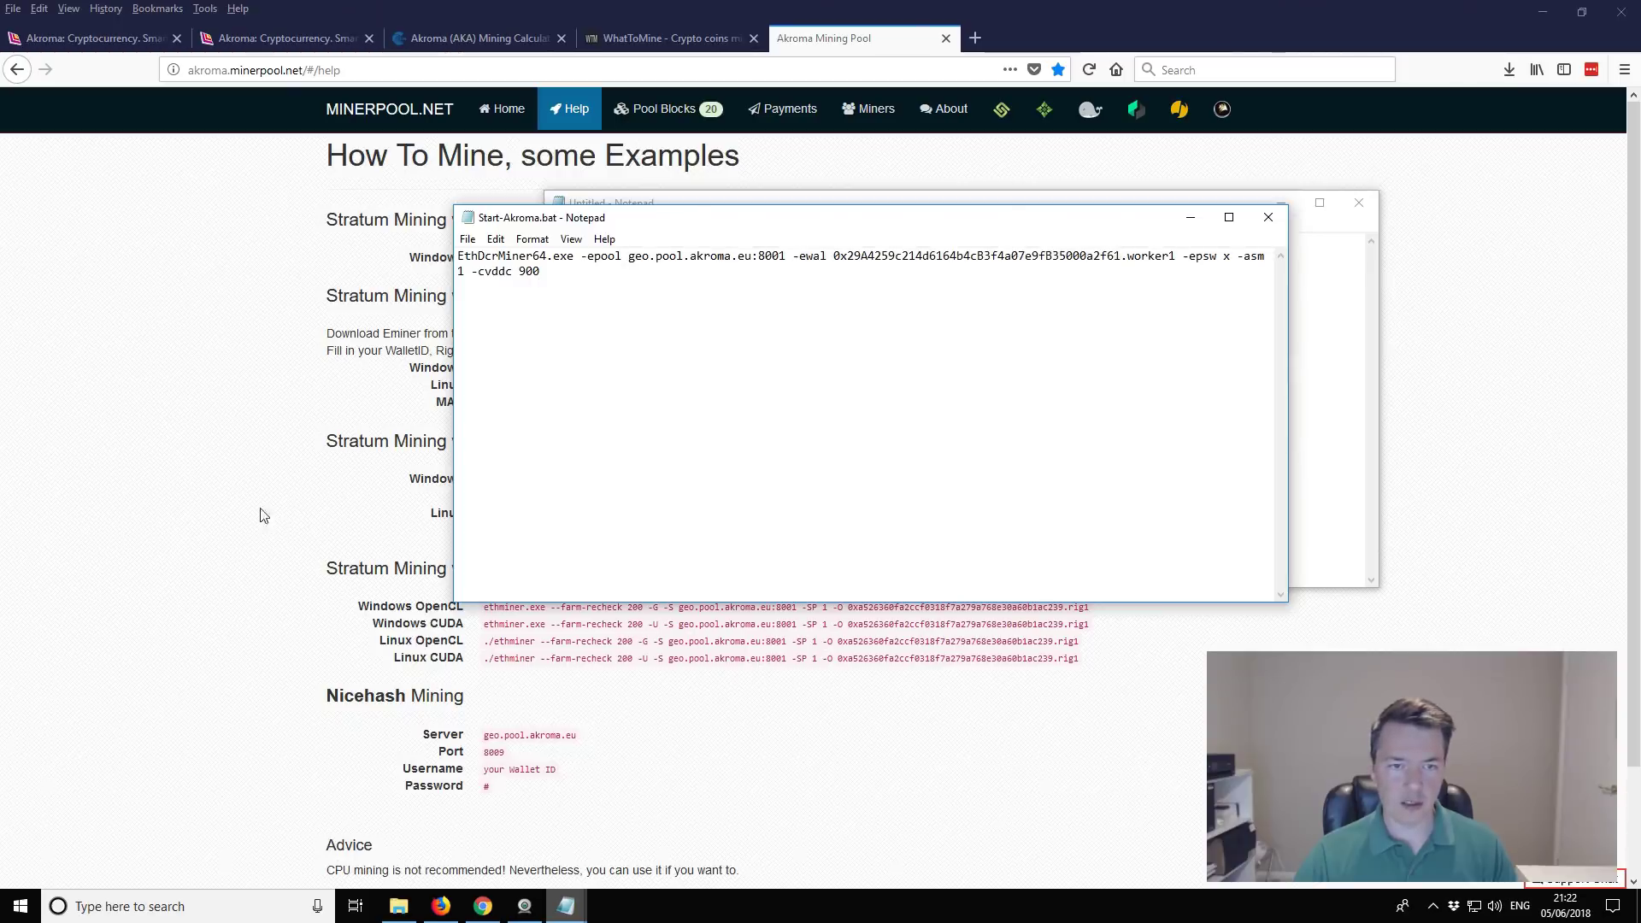
click(270, 501)
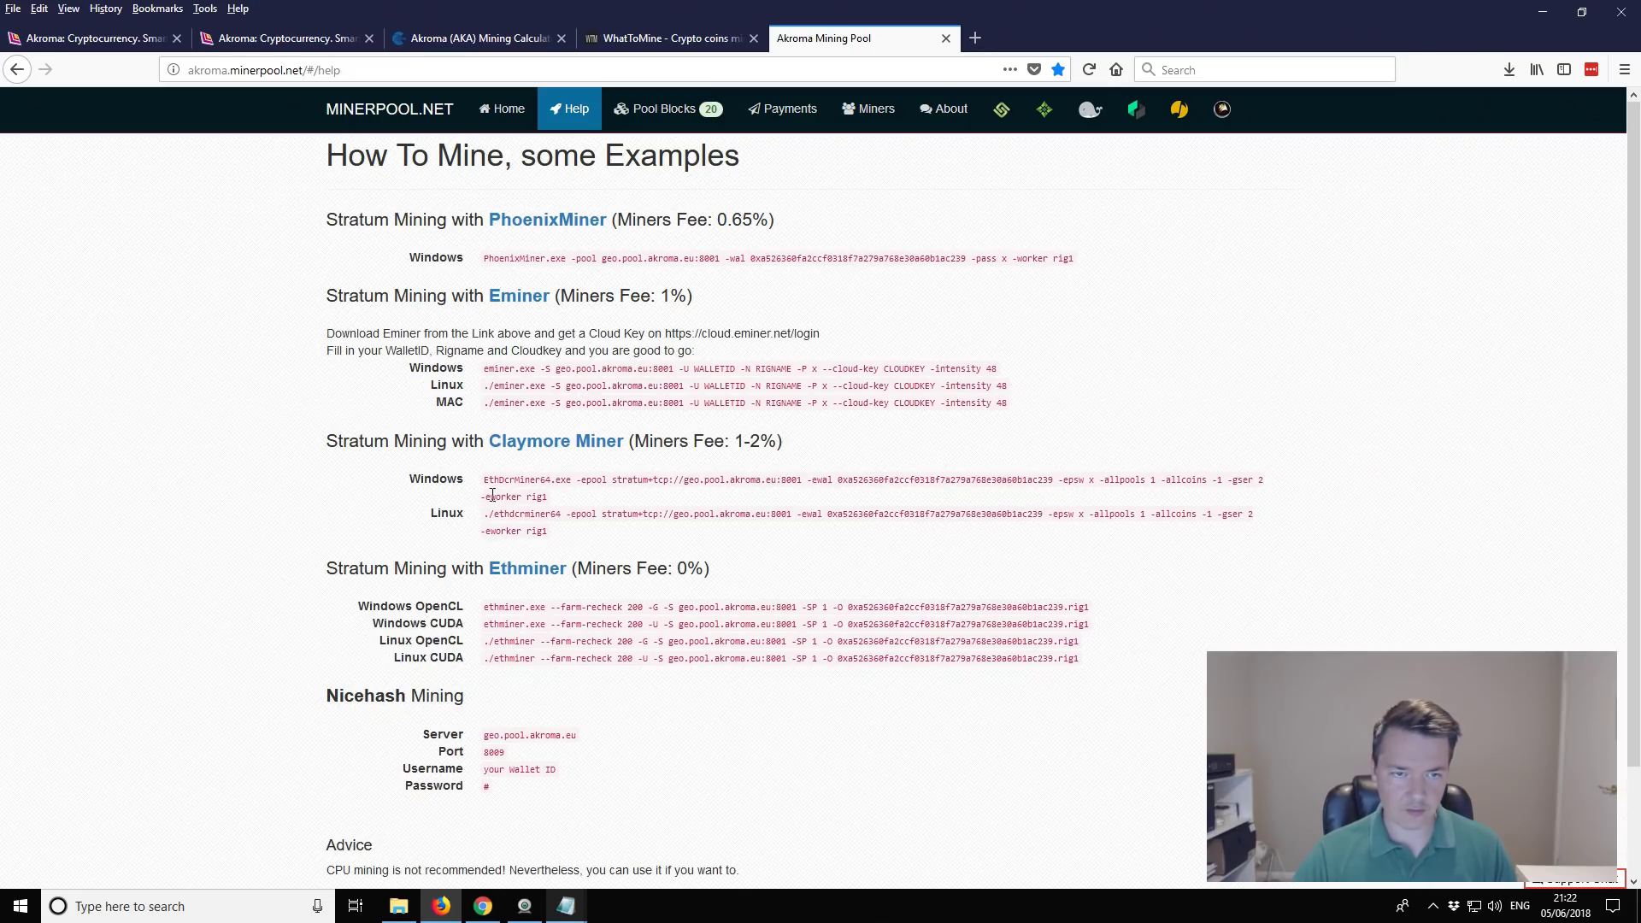
Step: Add '-eworker worker1' after the wallet address and delete the '-cvddc 900' option
drag(481, 505, 554, 502)
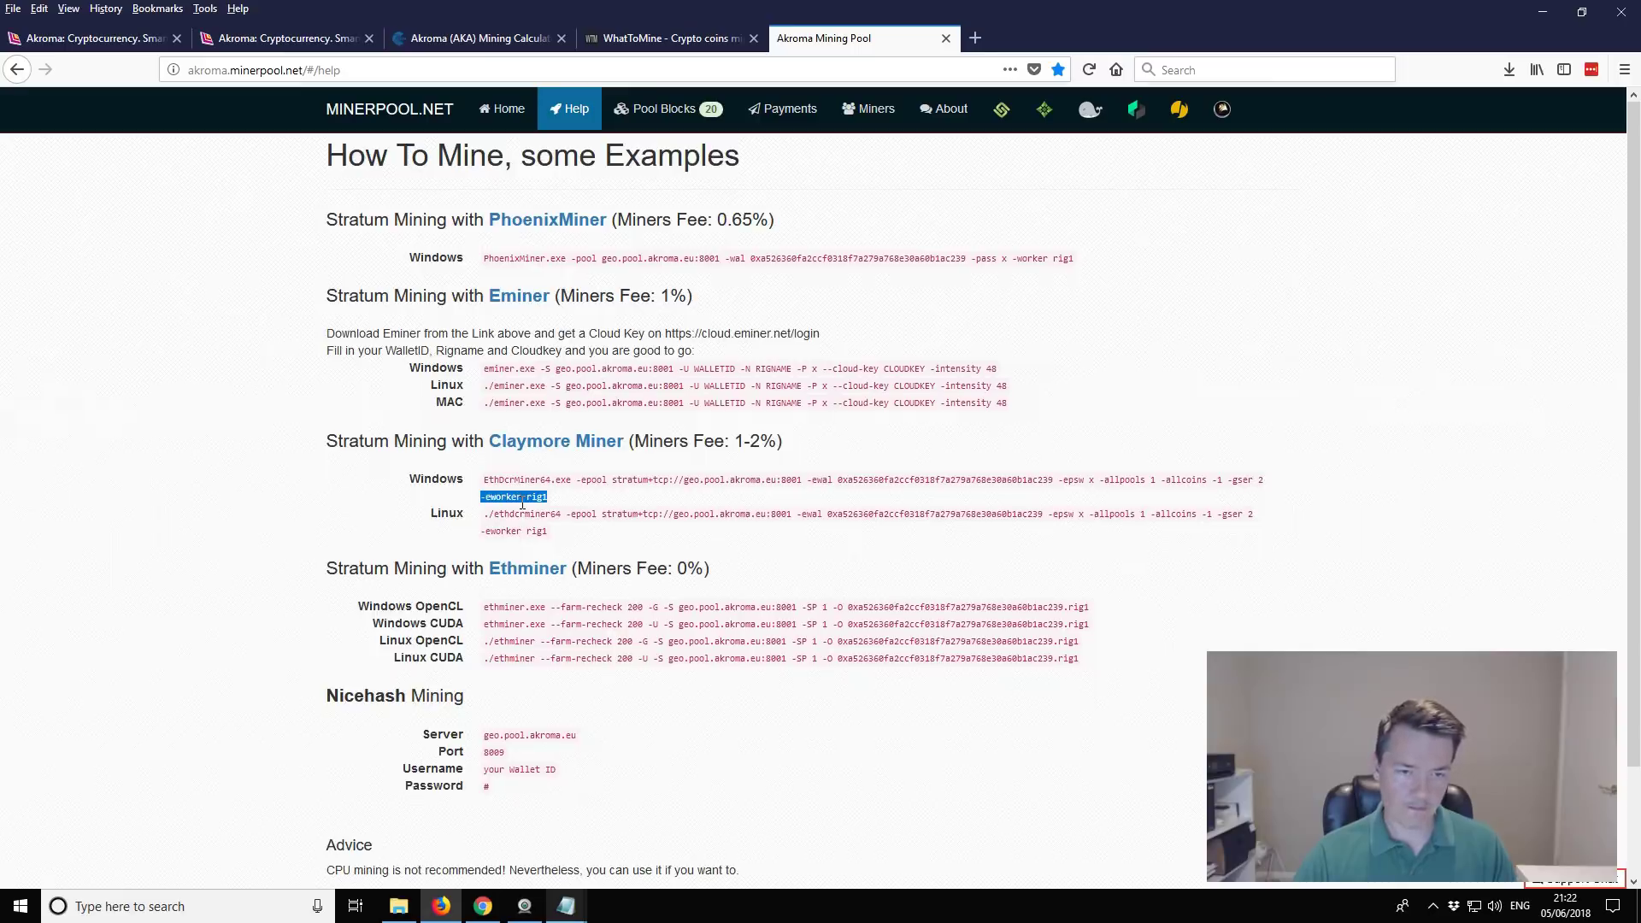
mouse_move(575, 914)
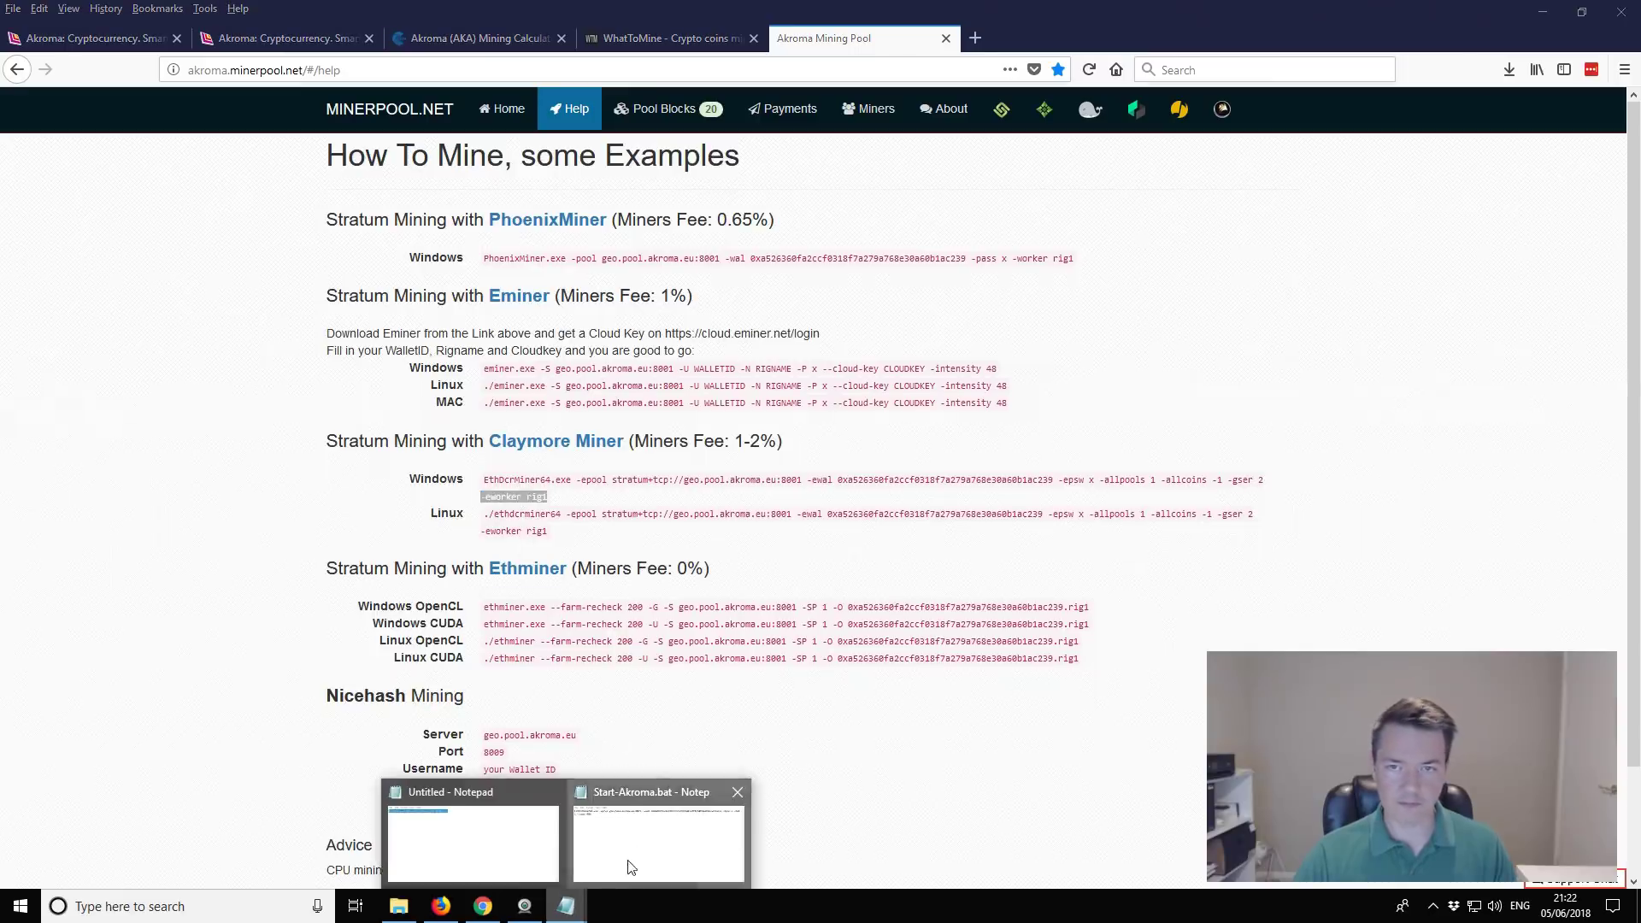
click(626, 870)
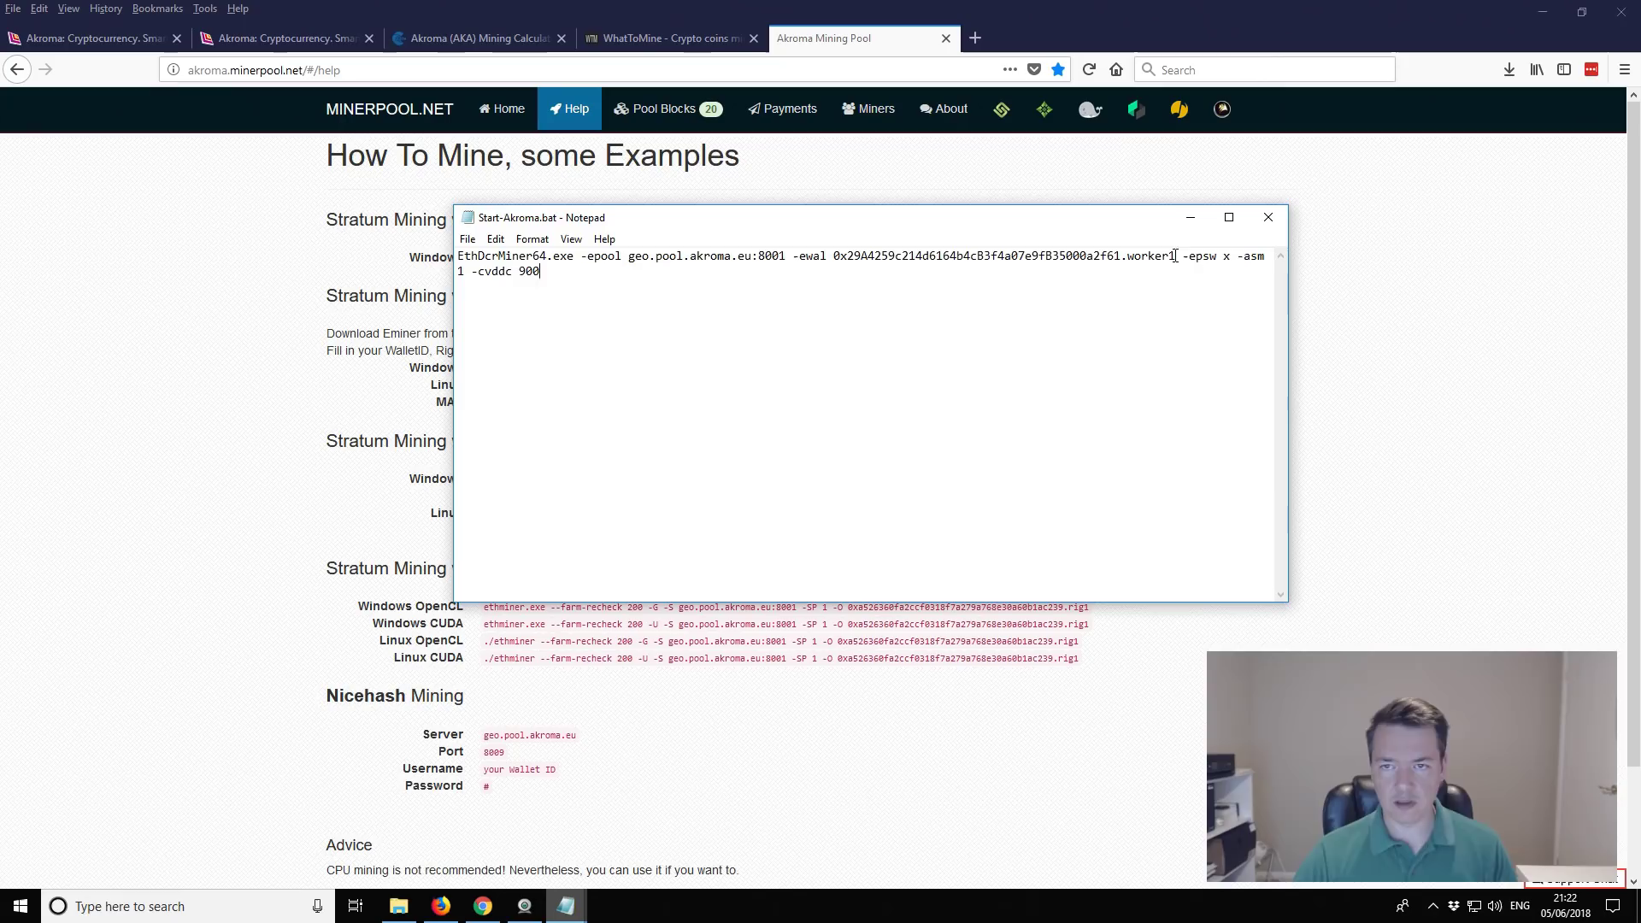
key(BackSpace)
key(BackSpace)
key(BackSpace)
key(BackSpace)
key(BackSpace)
key(BackSpace)
key(BackSpace)
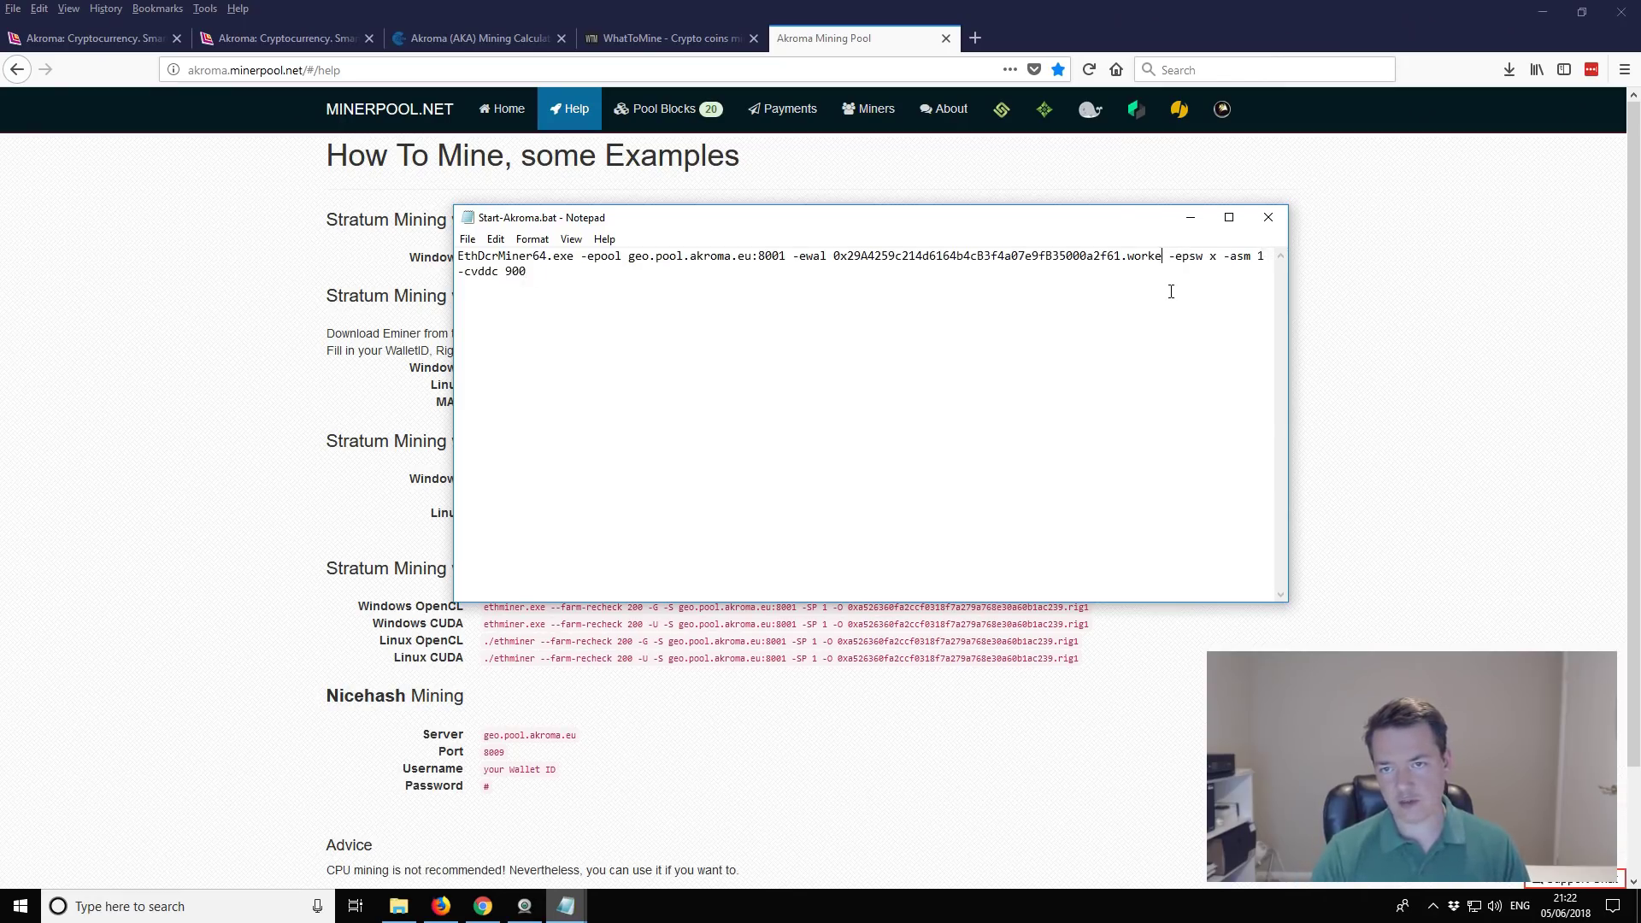
key(BackSpace)
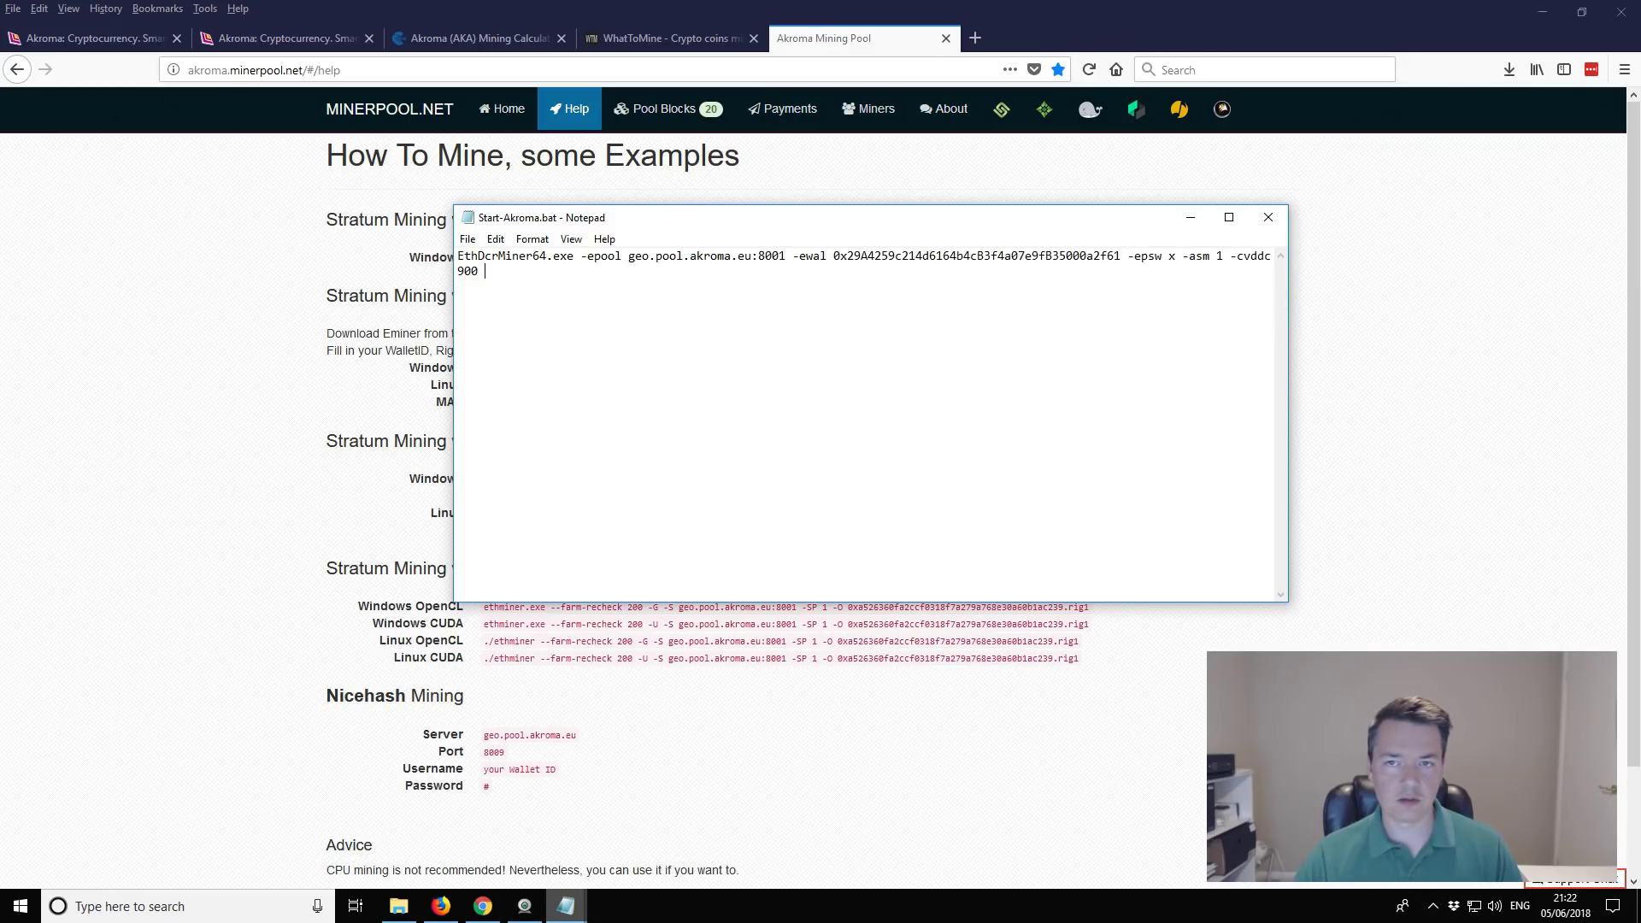
click(1125, 247)
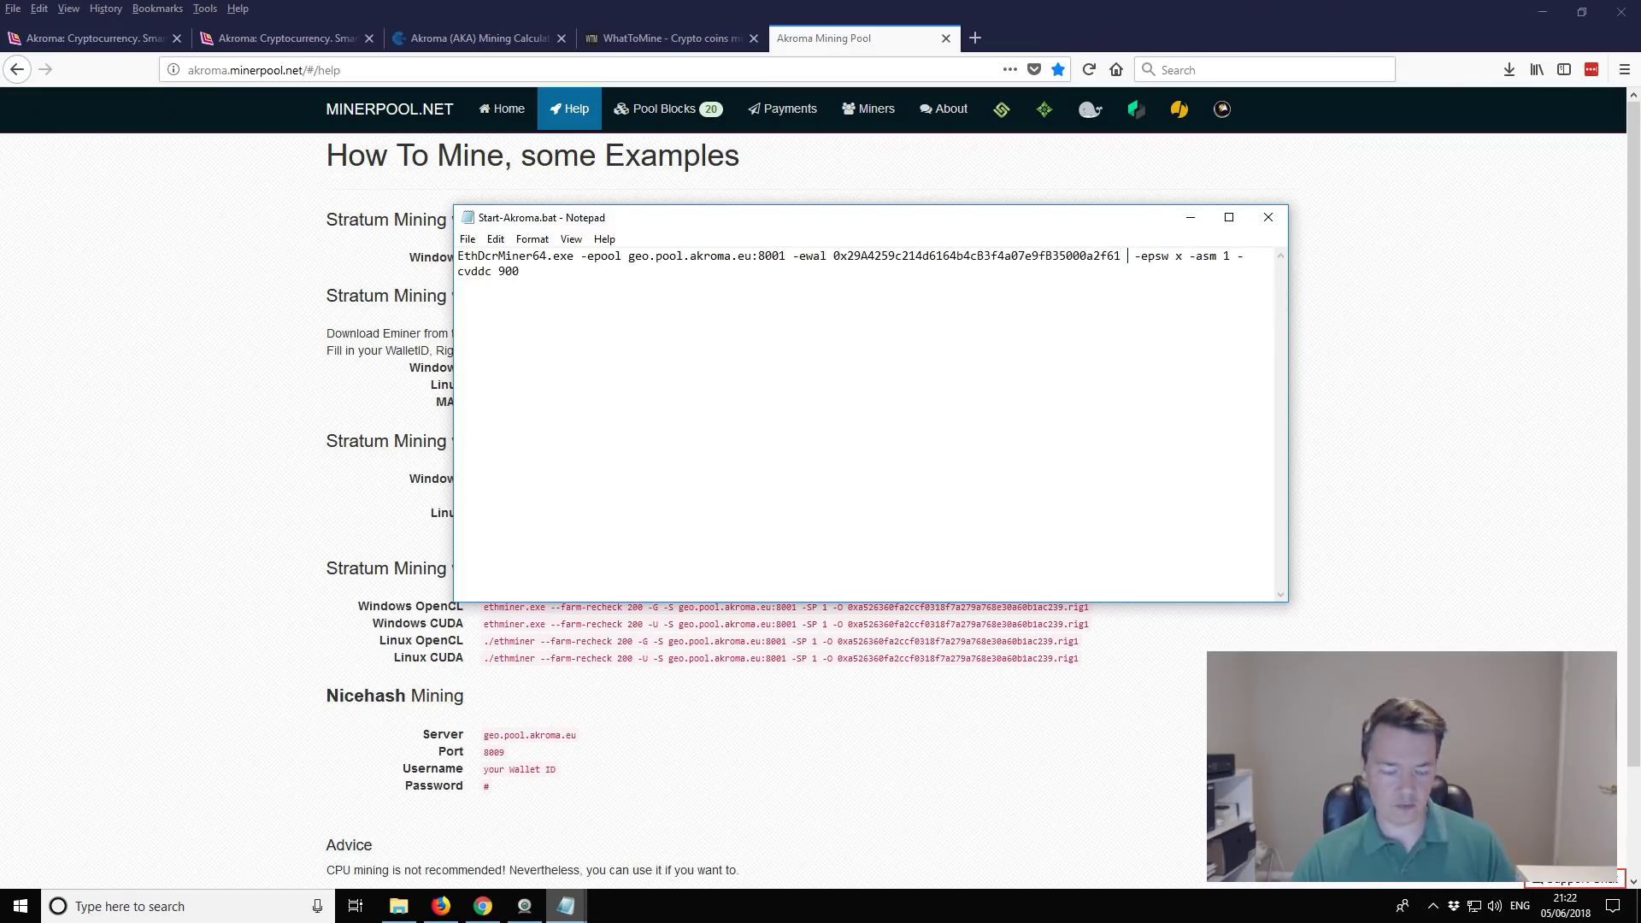
text(-eworker rig1)
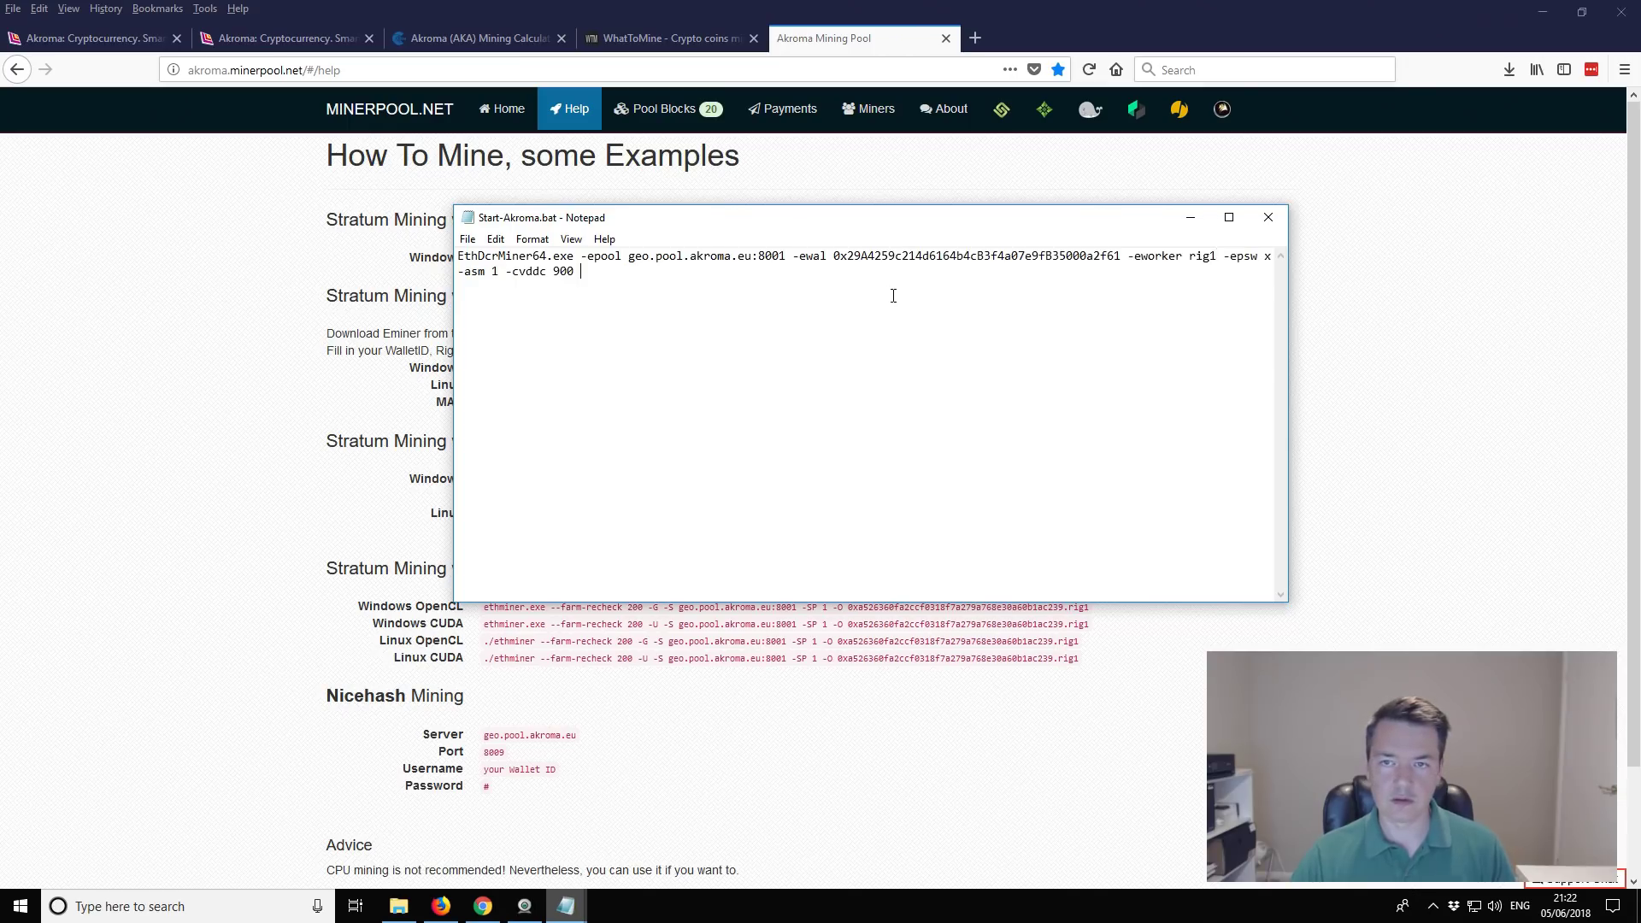
click(1219, 256)
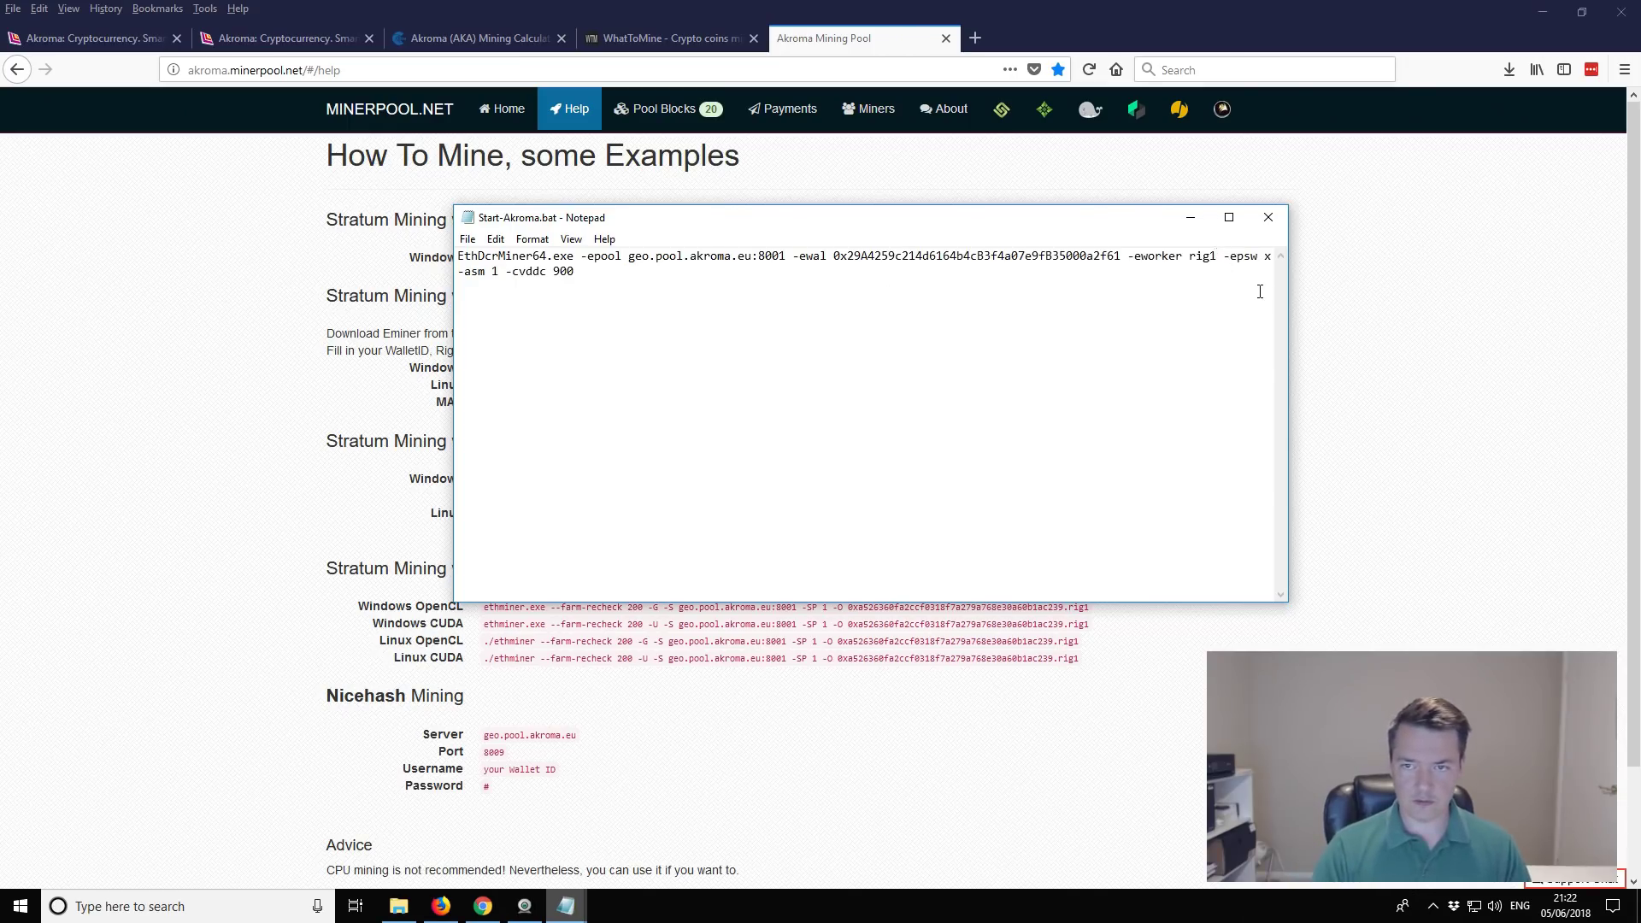
key(BackSpace)
key(BackSpace)
key(BackSpace)
key(BackSpace)
text(worker1)
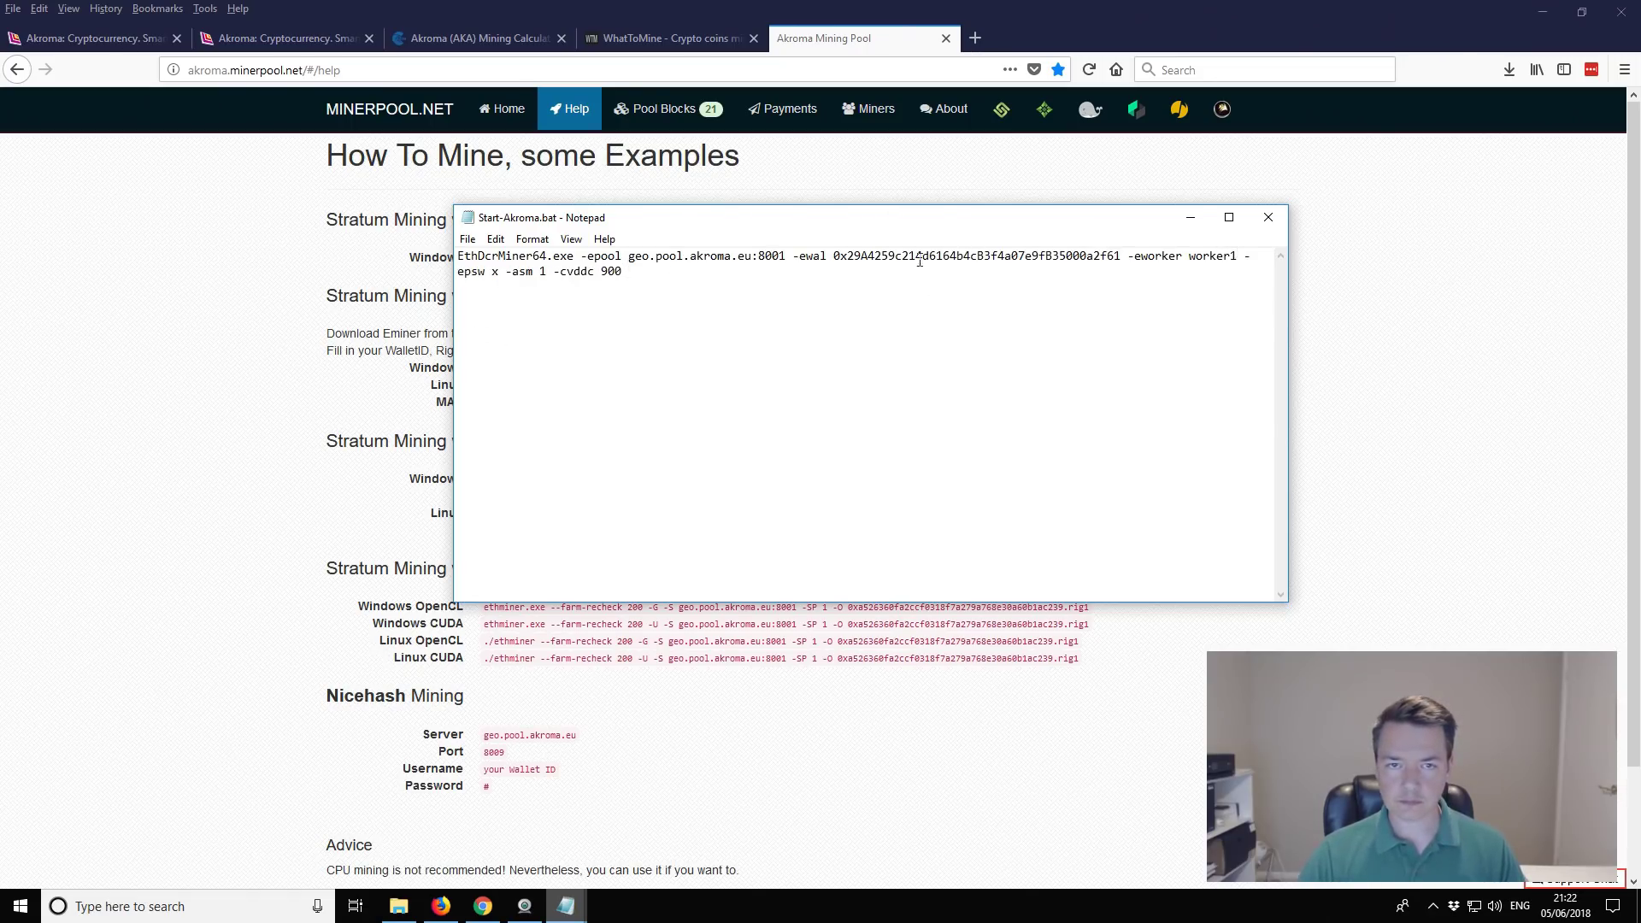
drag(557, 271, 632, 272)
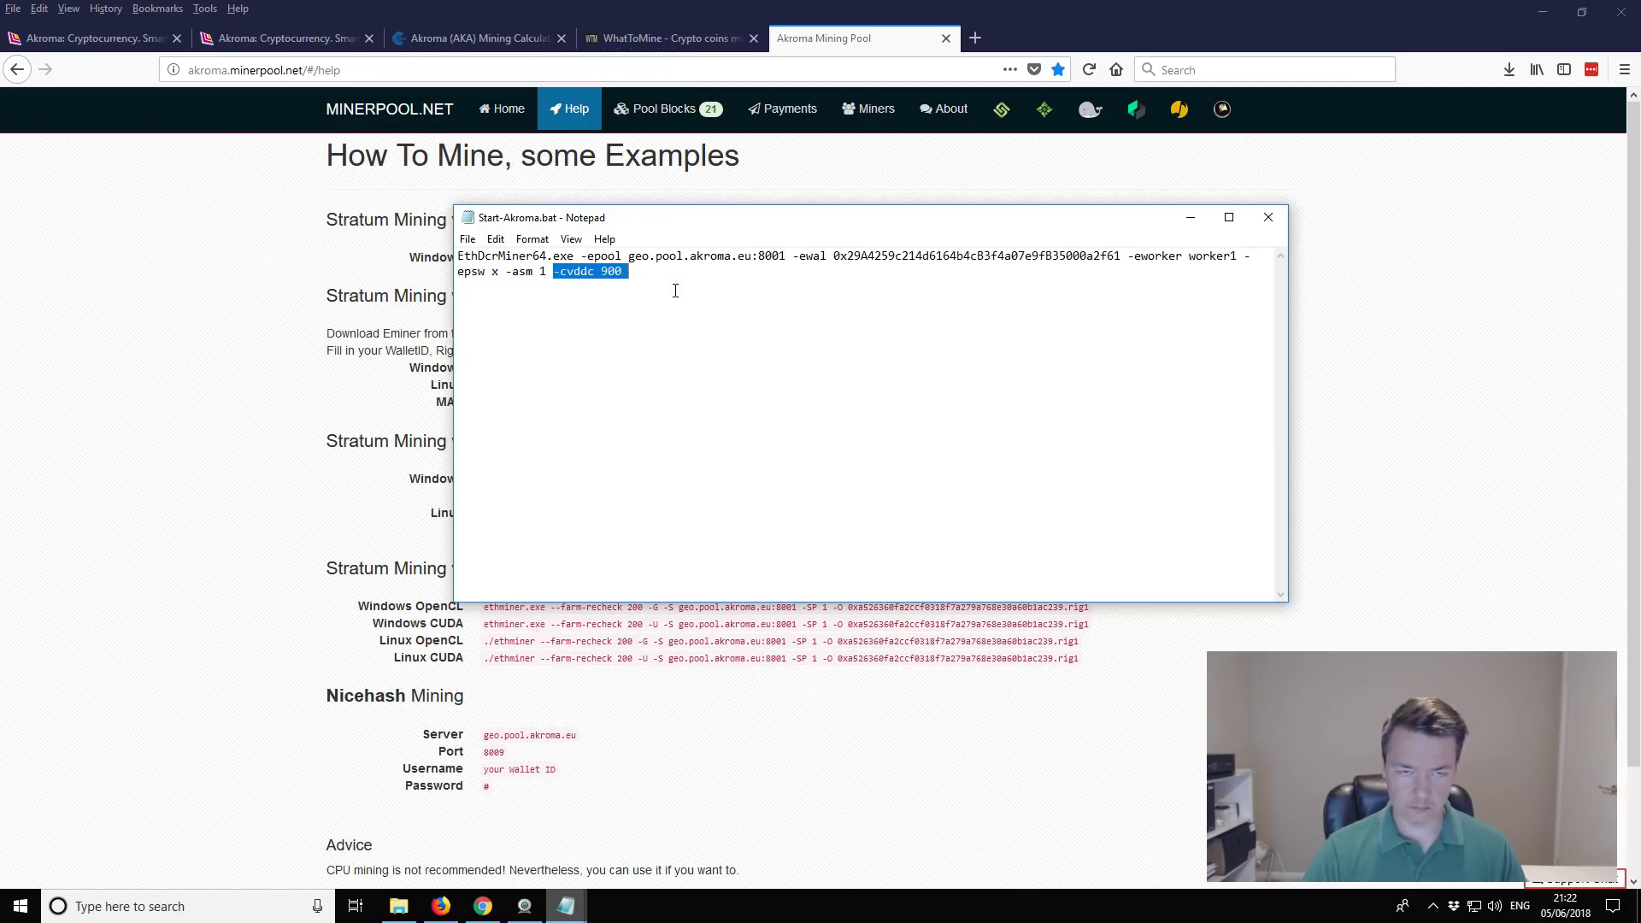
key(BackSpace)
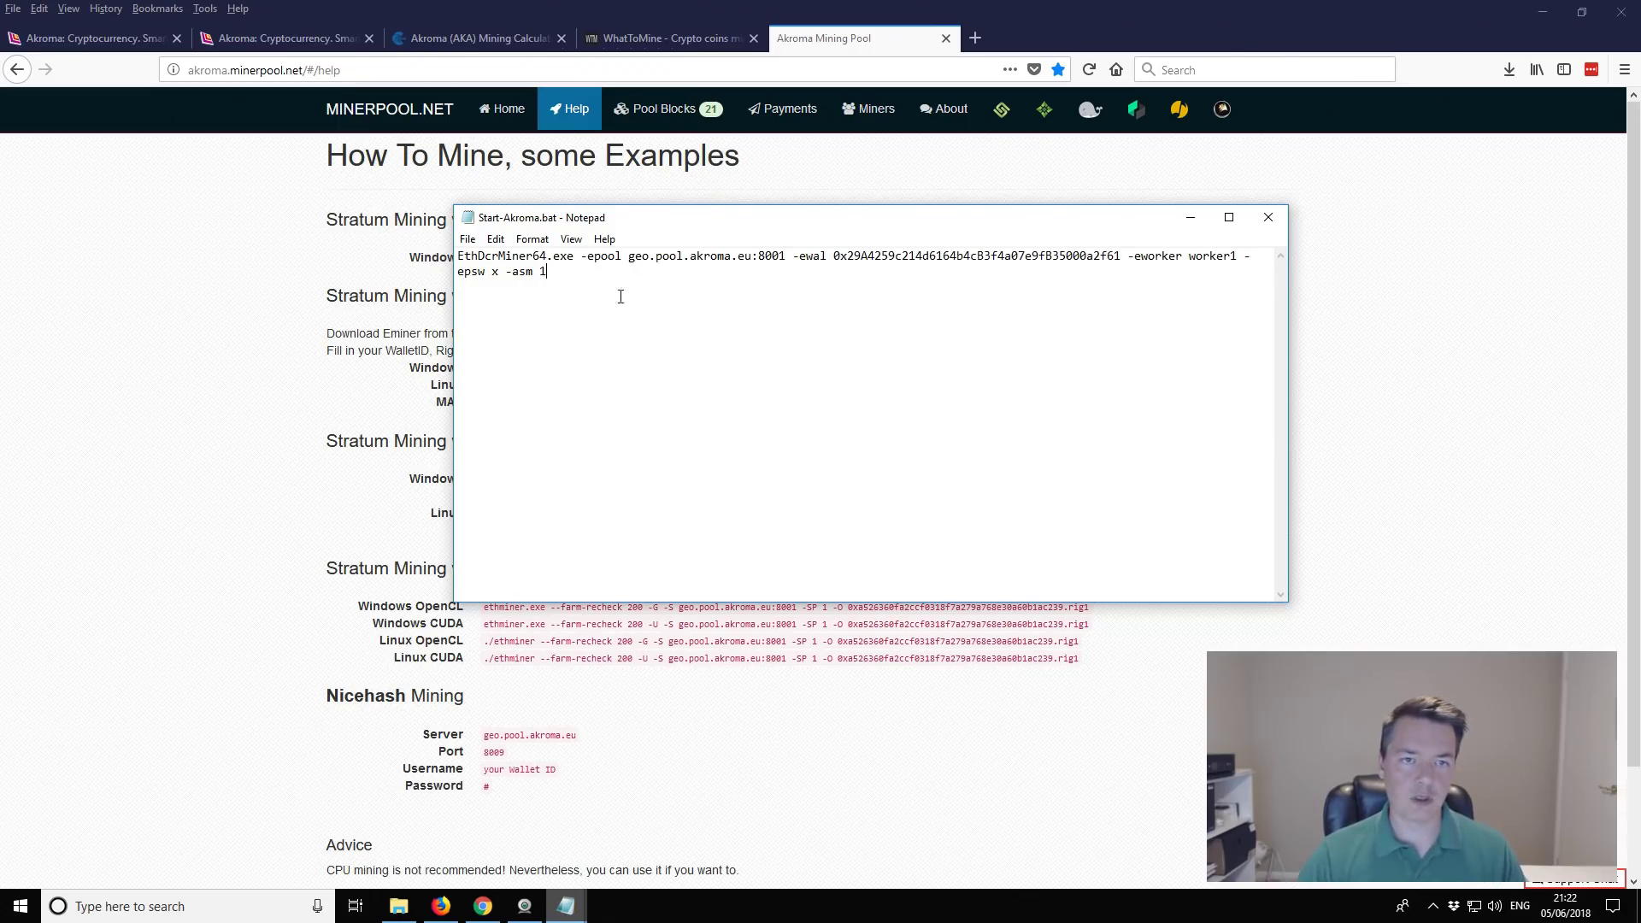
Step: Save Start-Akroma.bat and close the untitled wallet-address note without saving
click(467, 239)
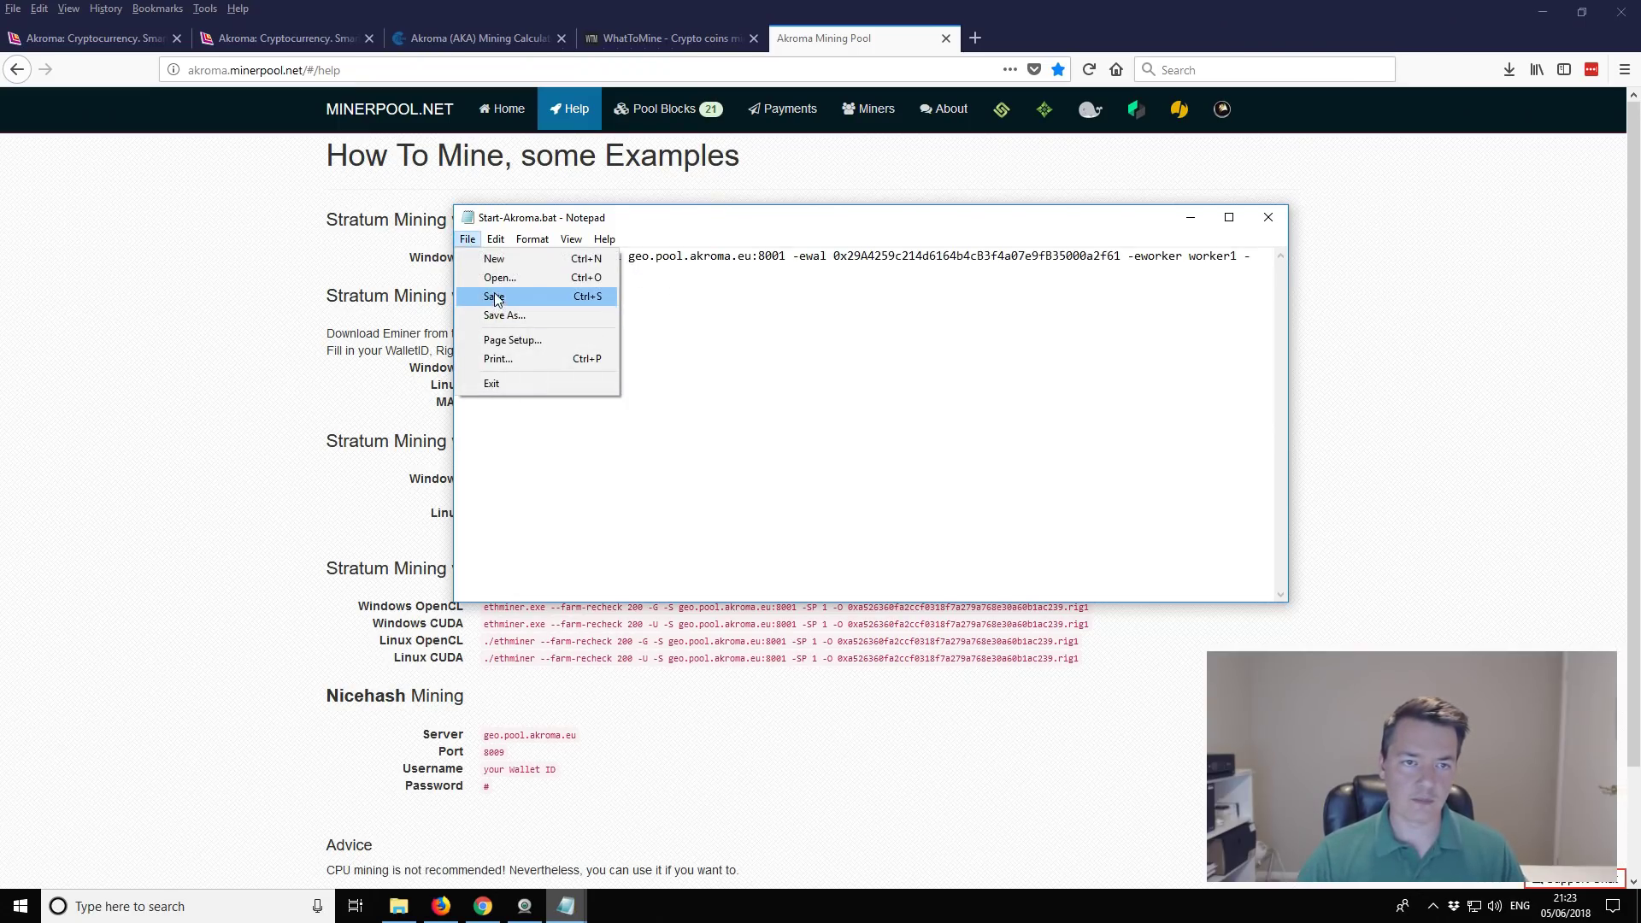
click(495, 298)
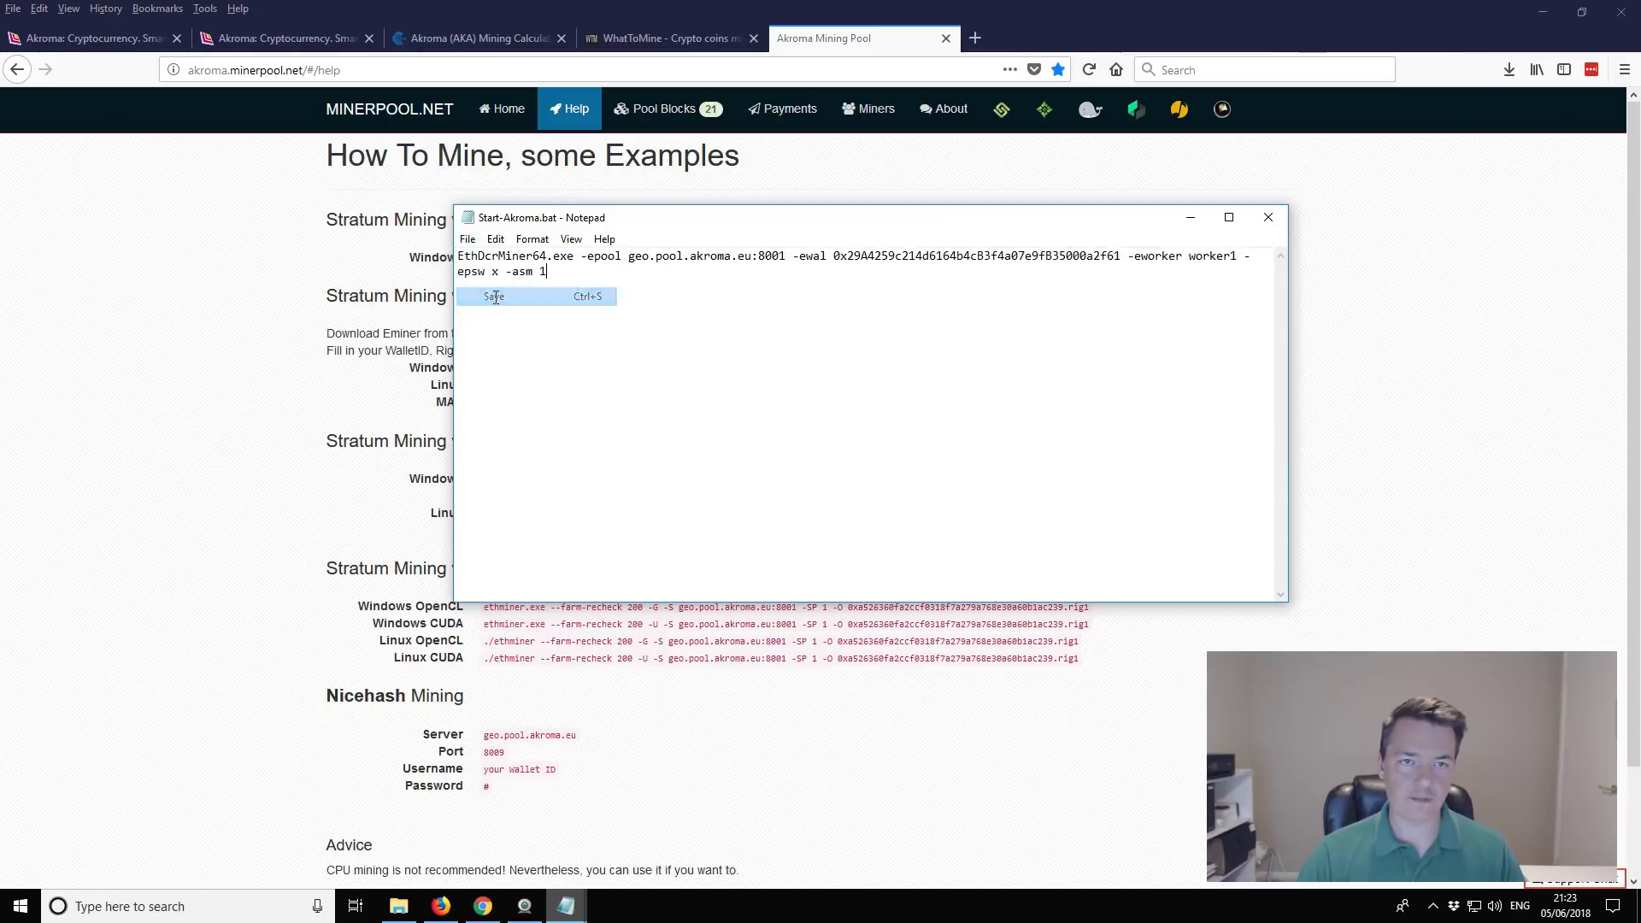
click(1551, 10)
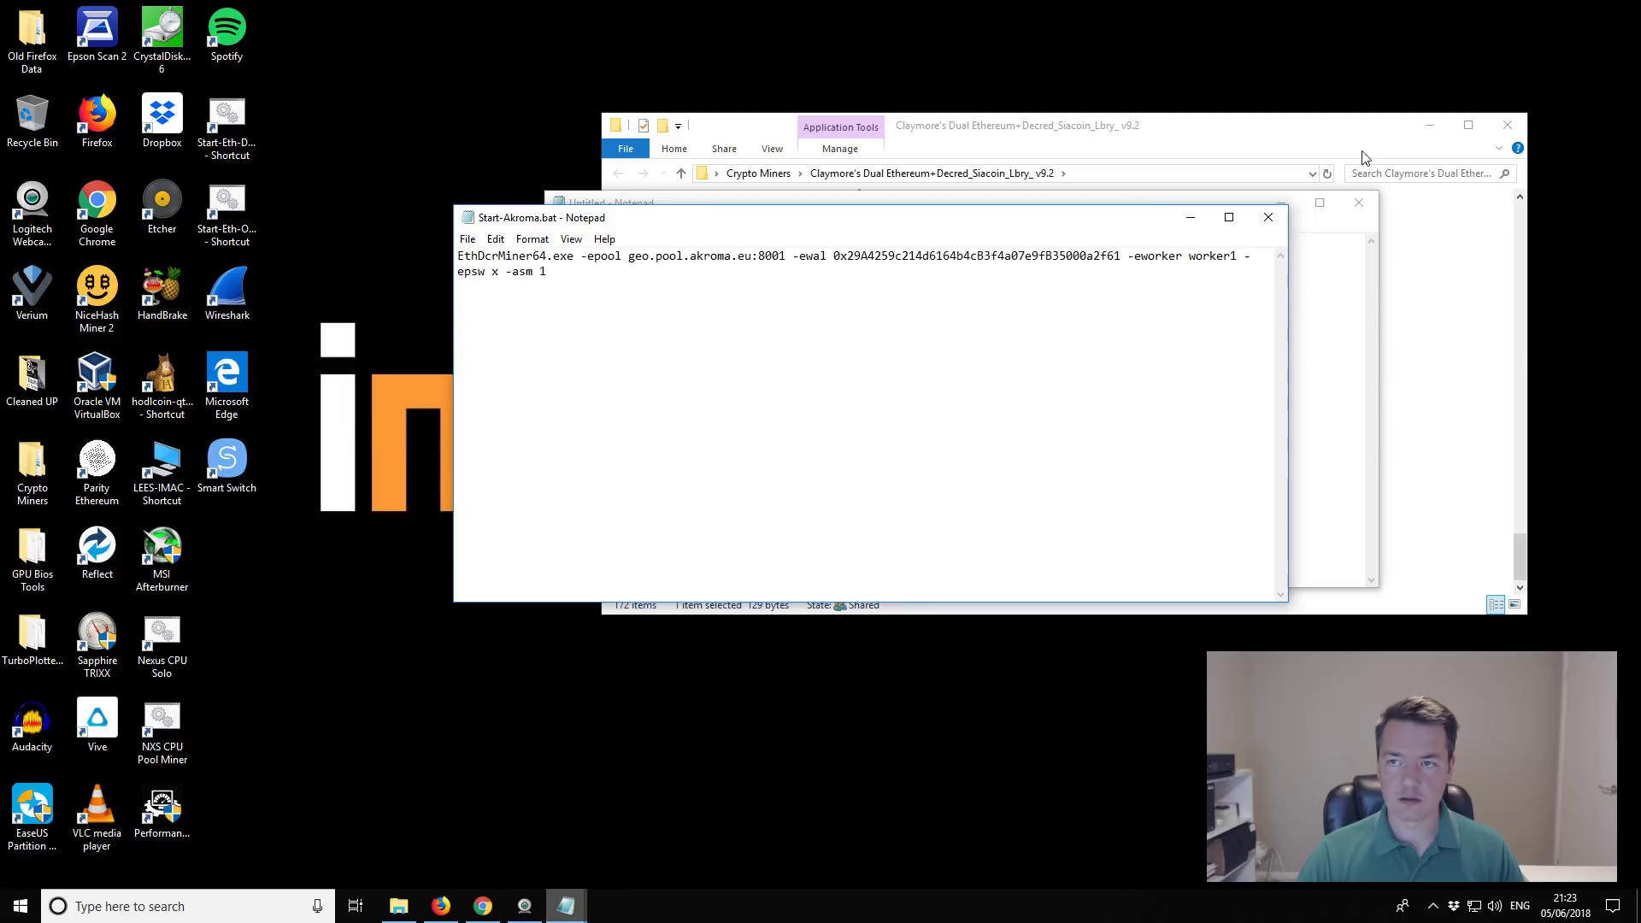
click(1507, 126)
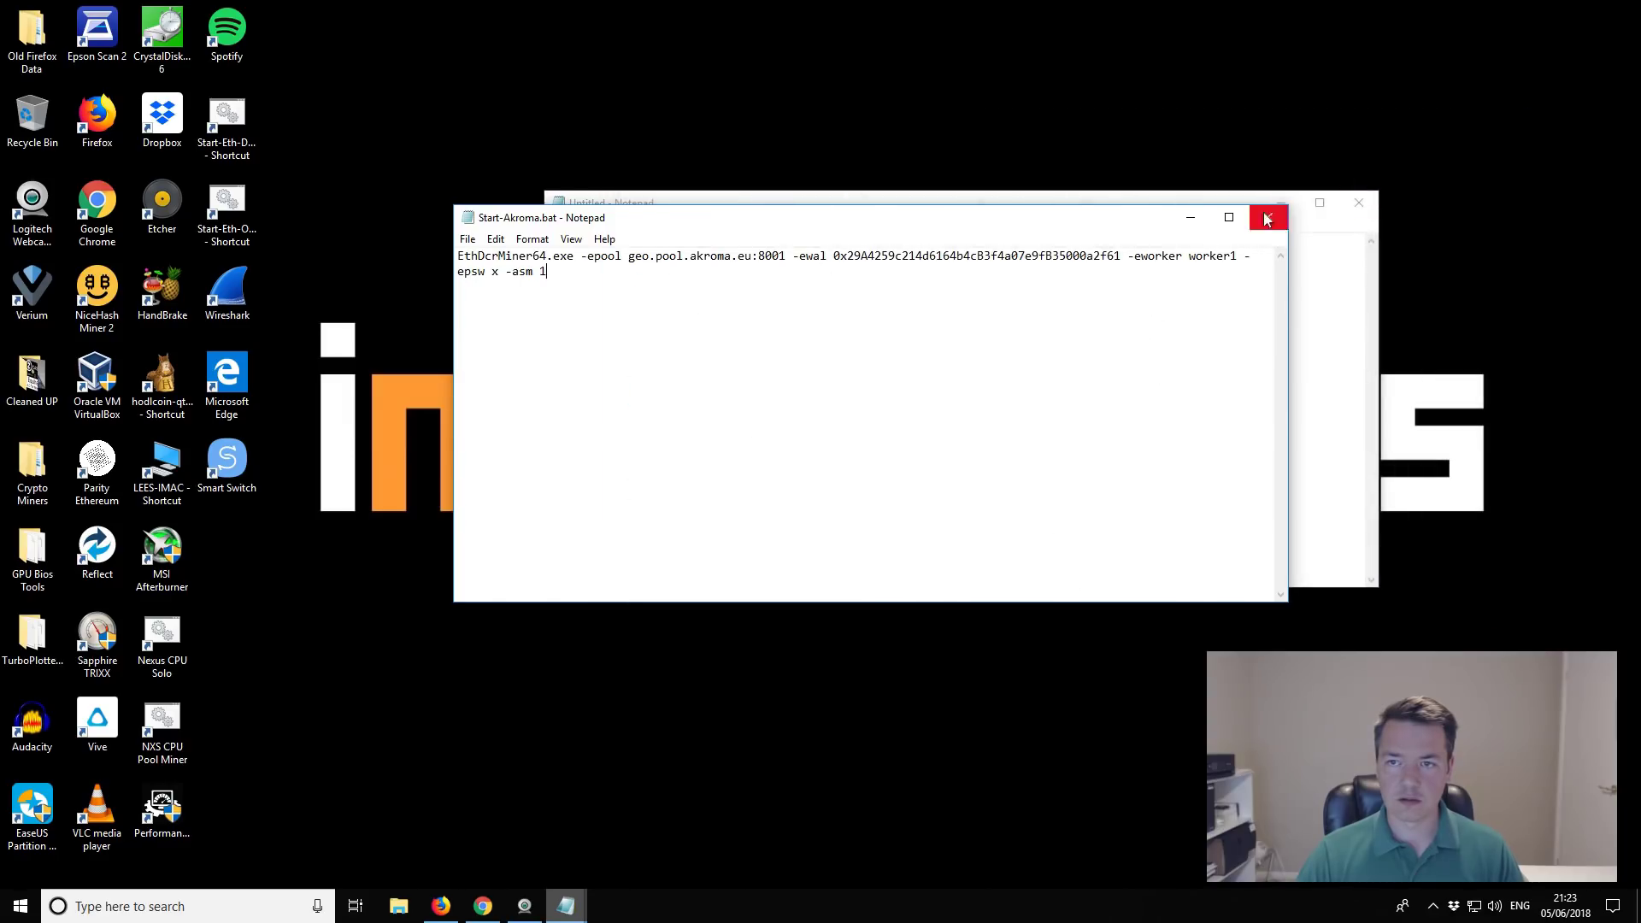
click(1359, 203)
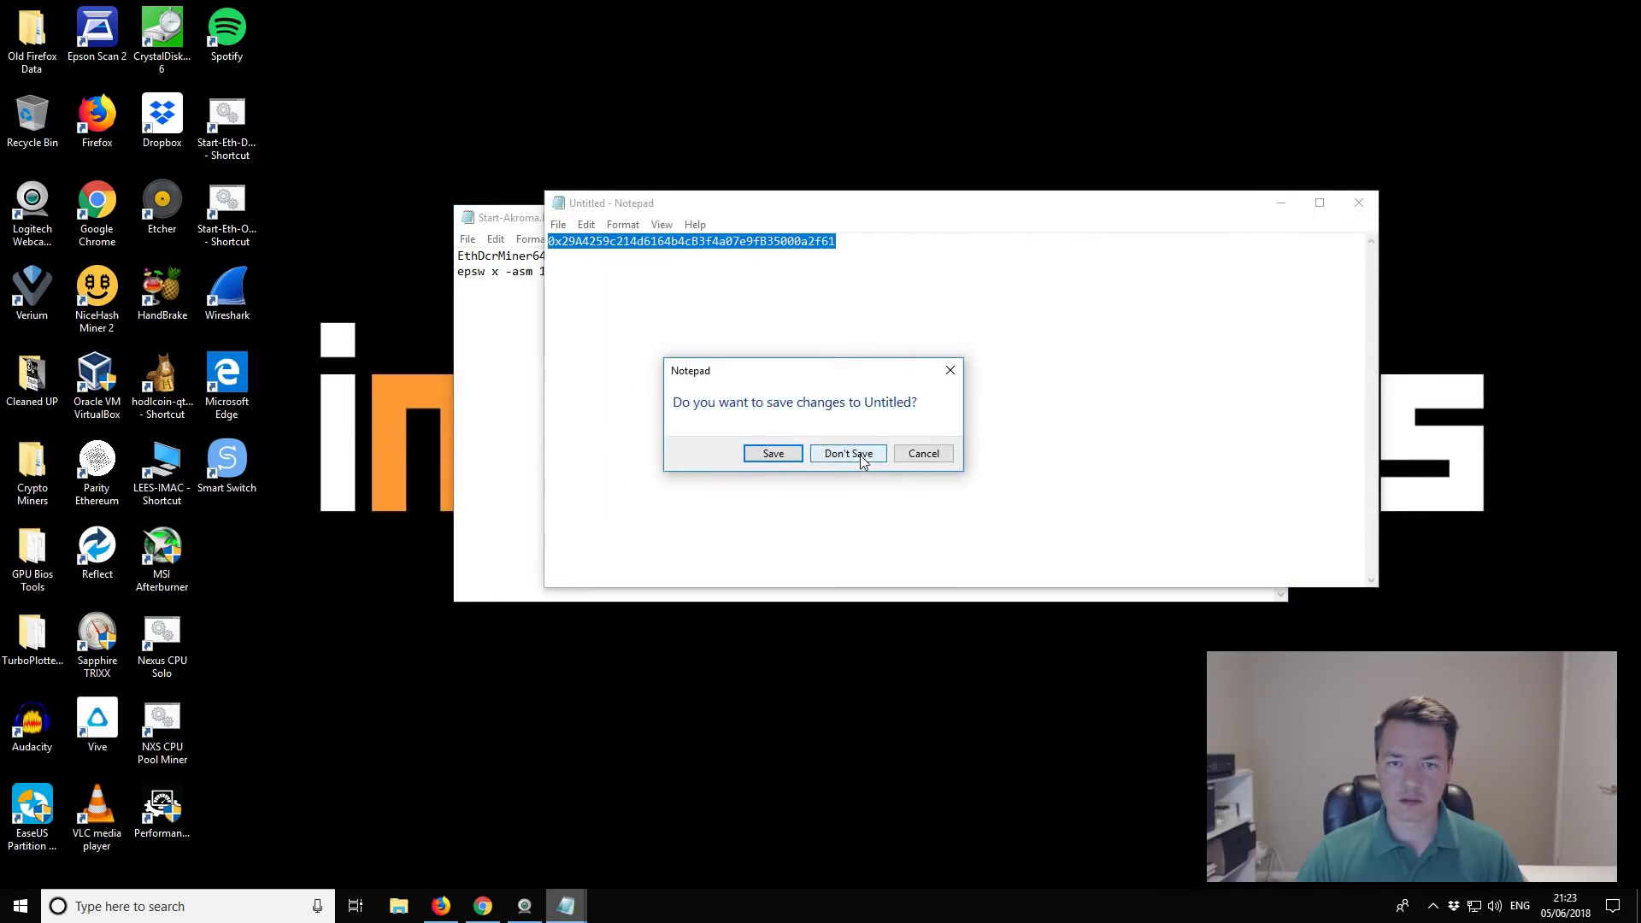
click(916, 454)
click(1359, 203)
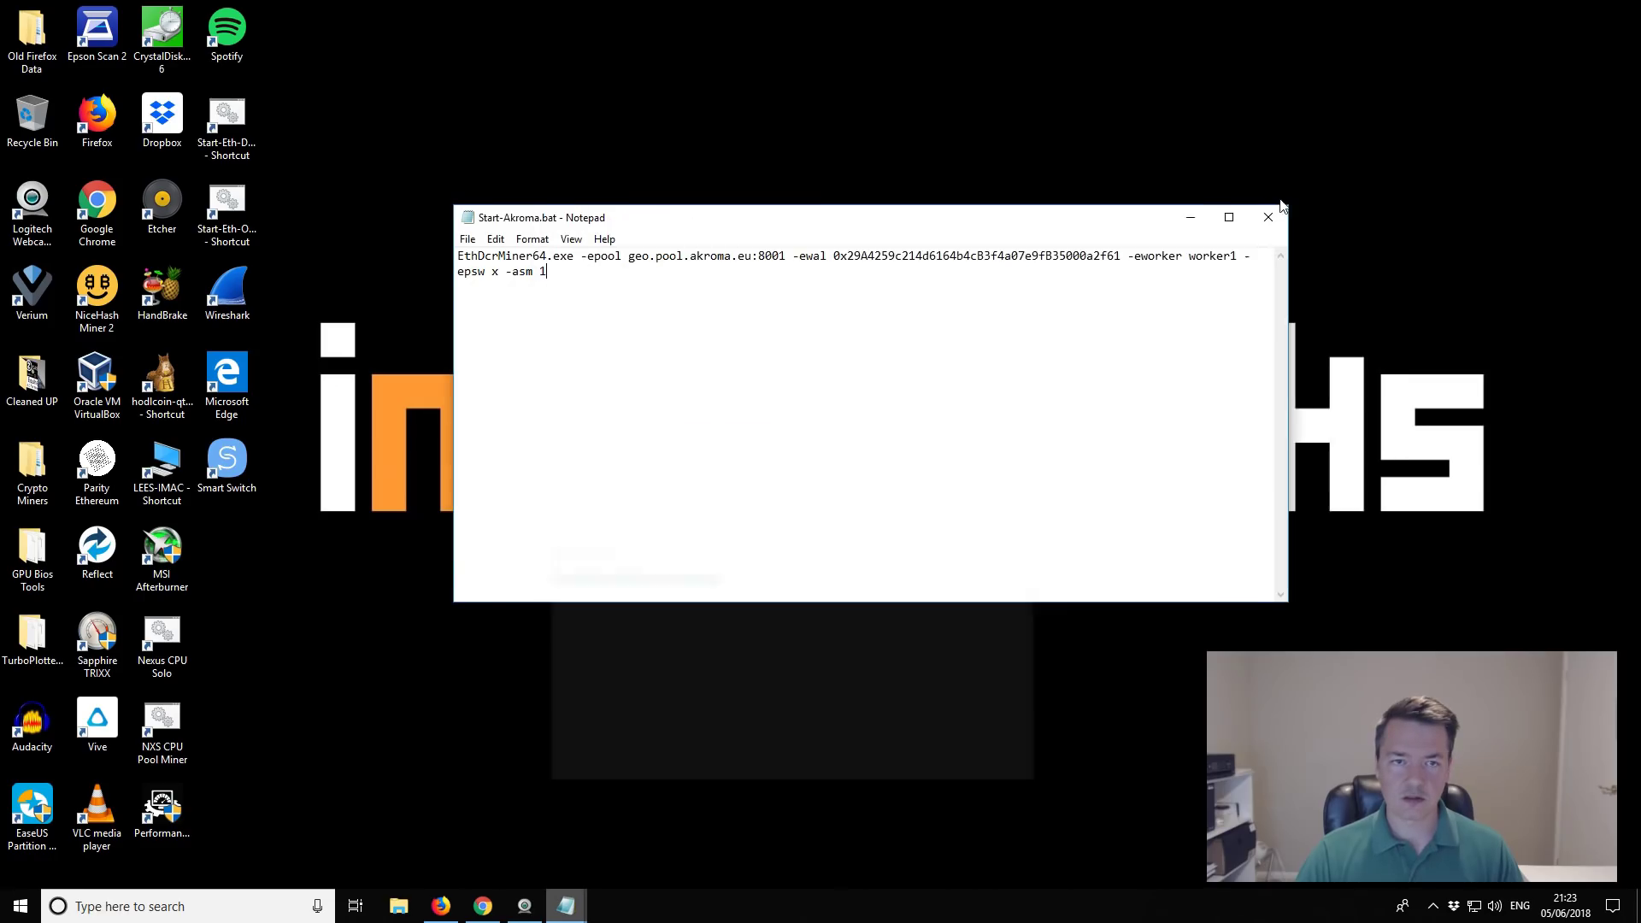
key(n)
Step: Save the batch file again, then open the Claymore folder and select Start-Akroma.bat
drag(894, 231, 772, 468)
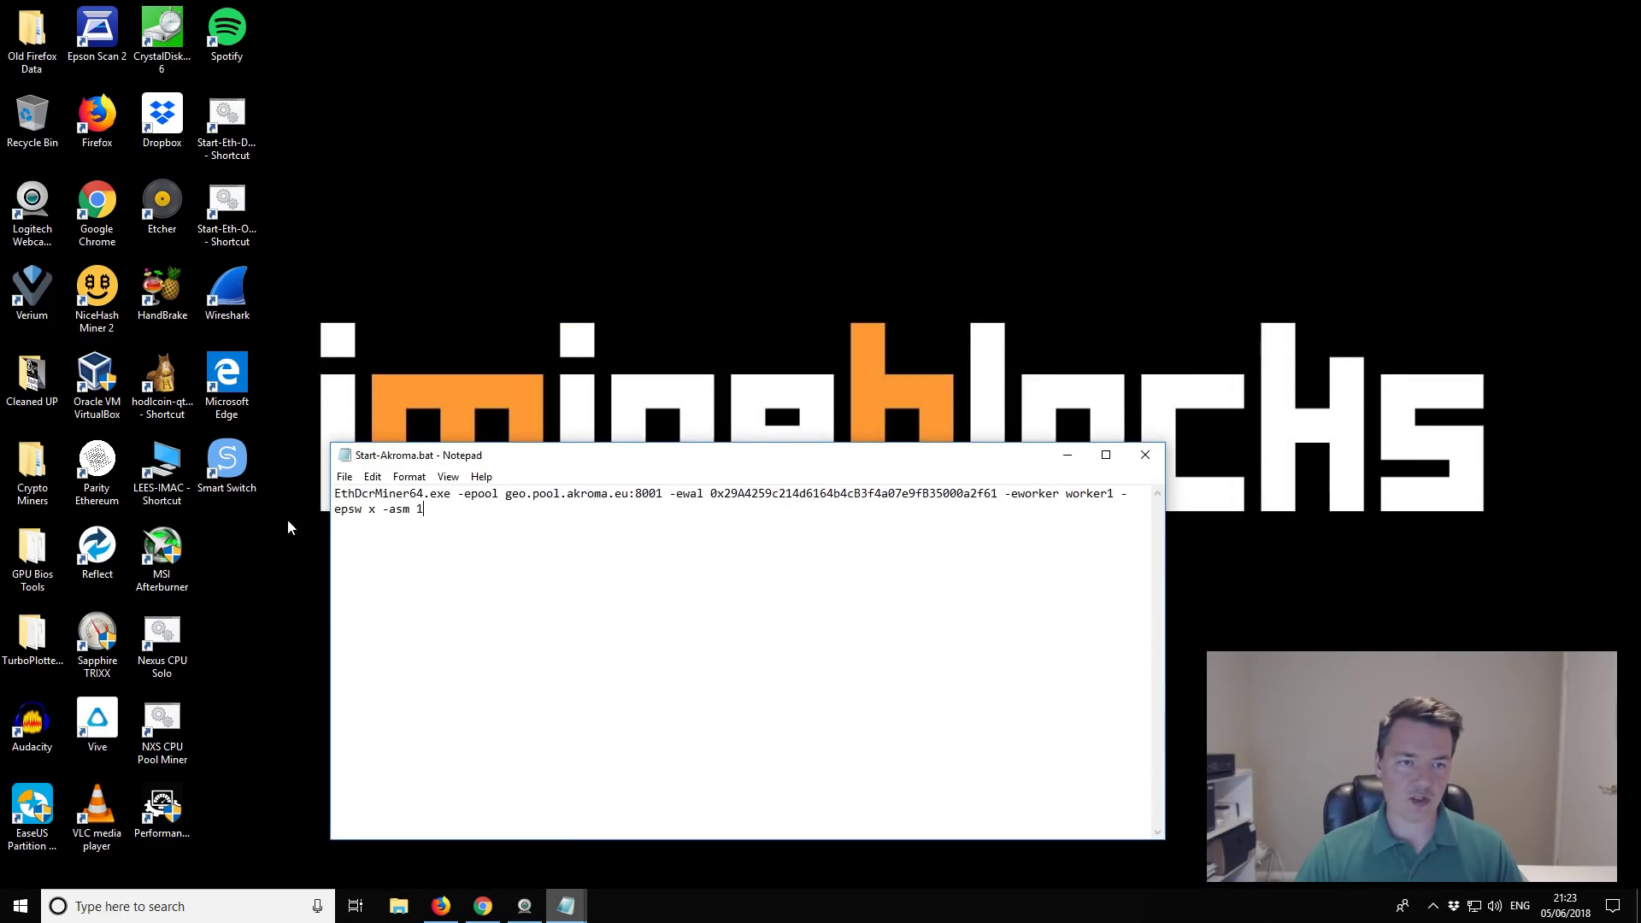
click(344, 477)
click(376, 535)
click(240, 203)
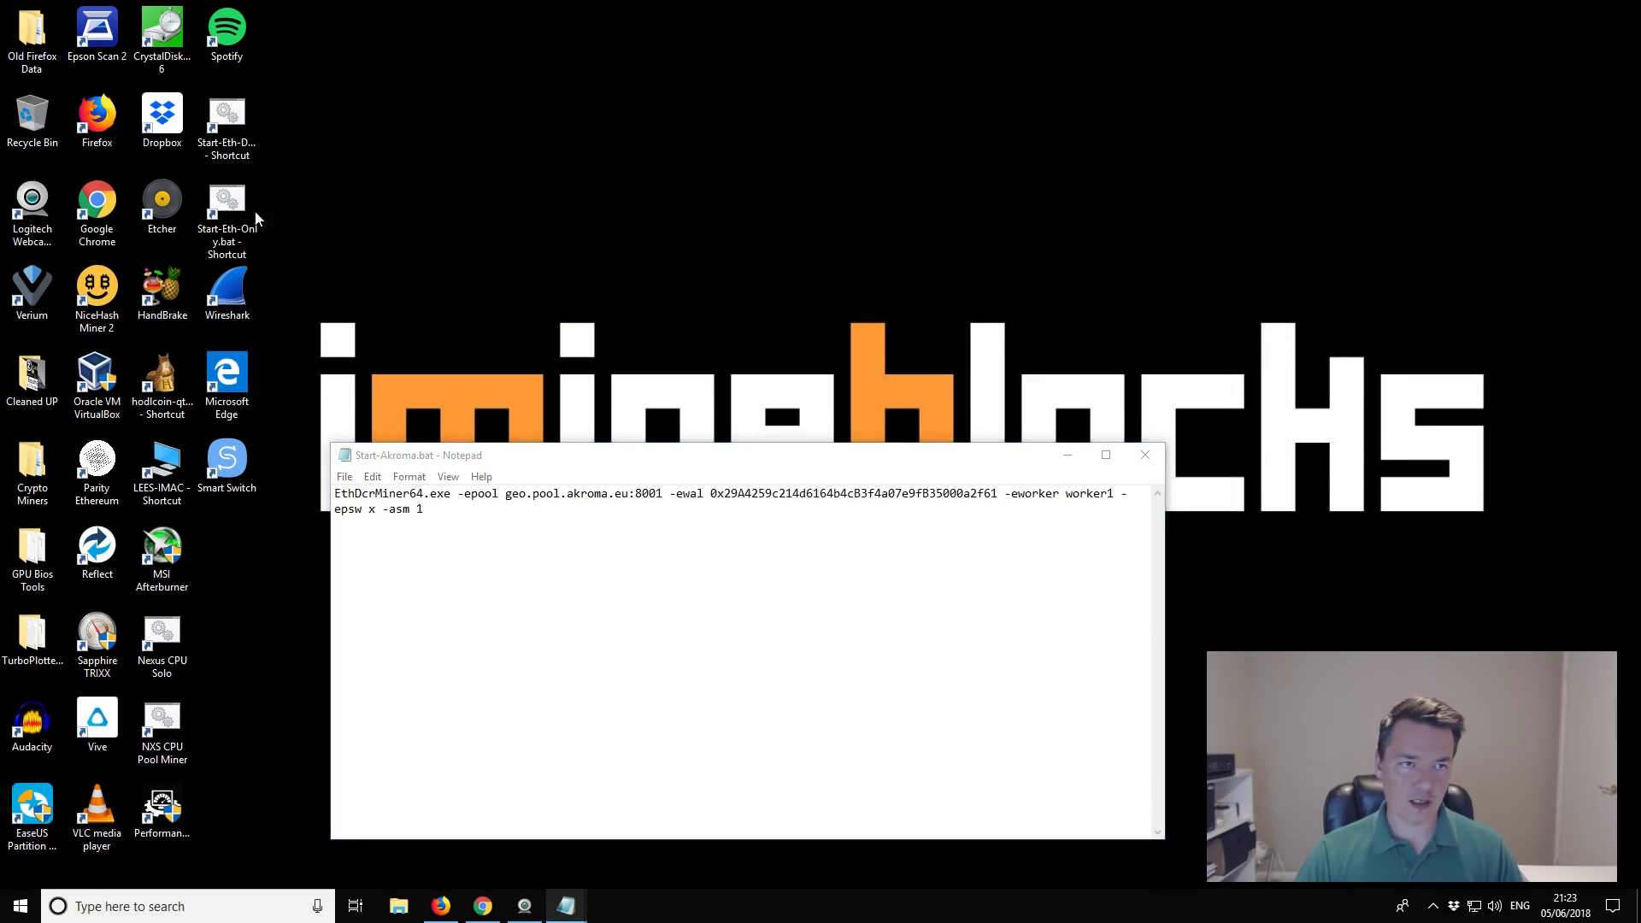
right_click(240, 203)
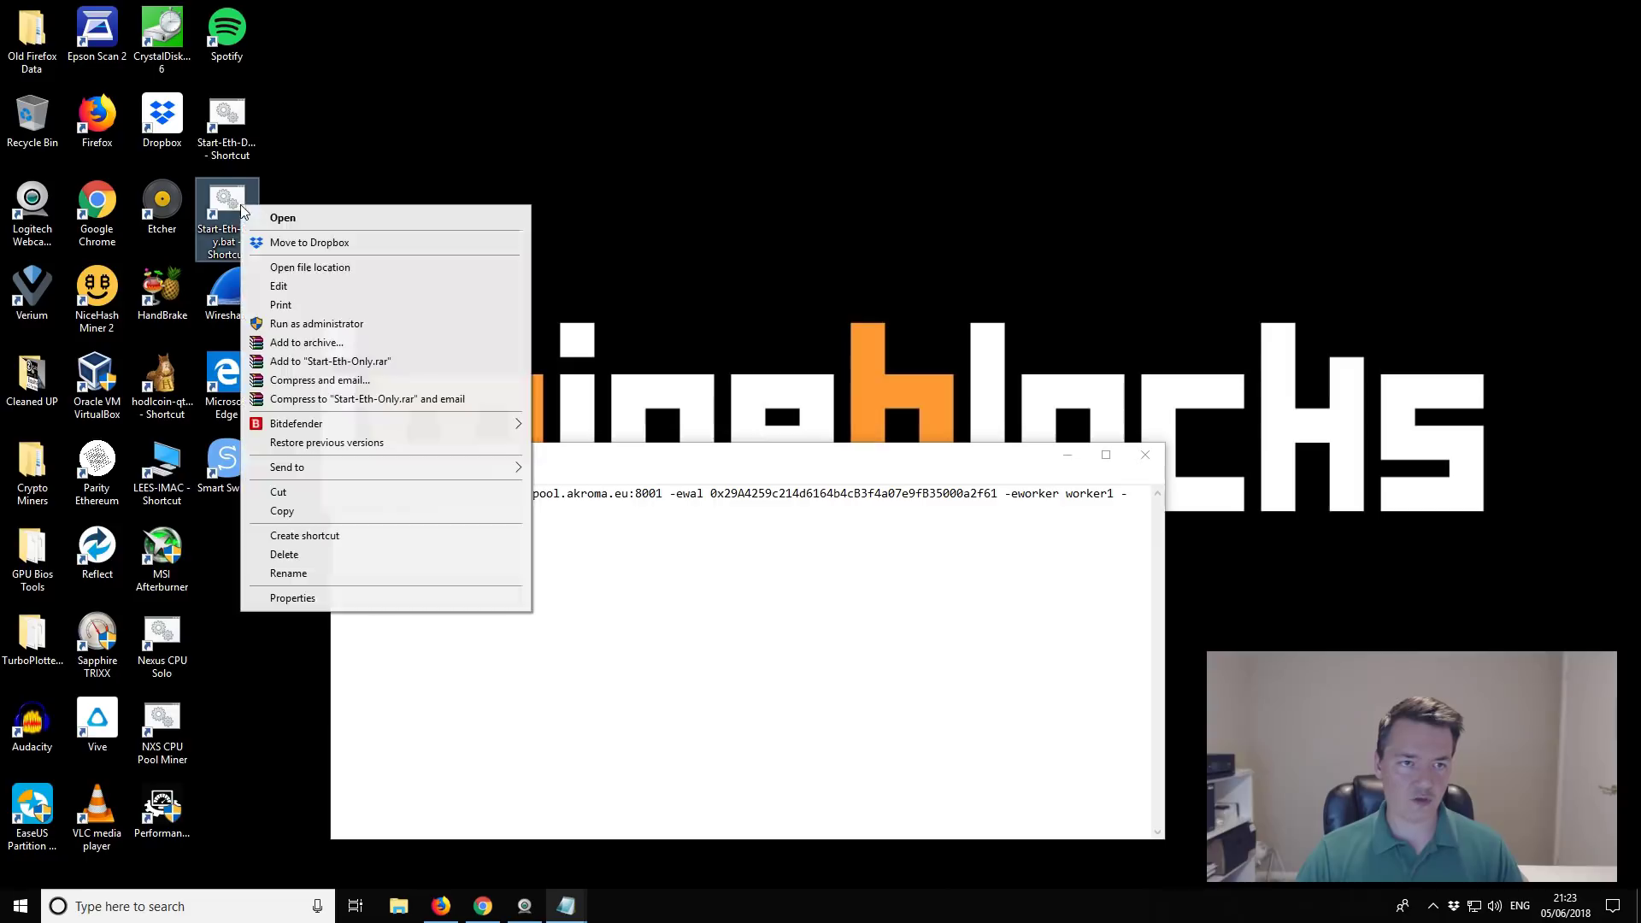
click(366, 268)
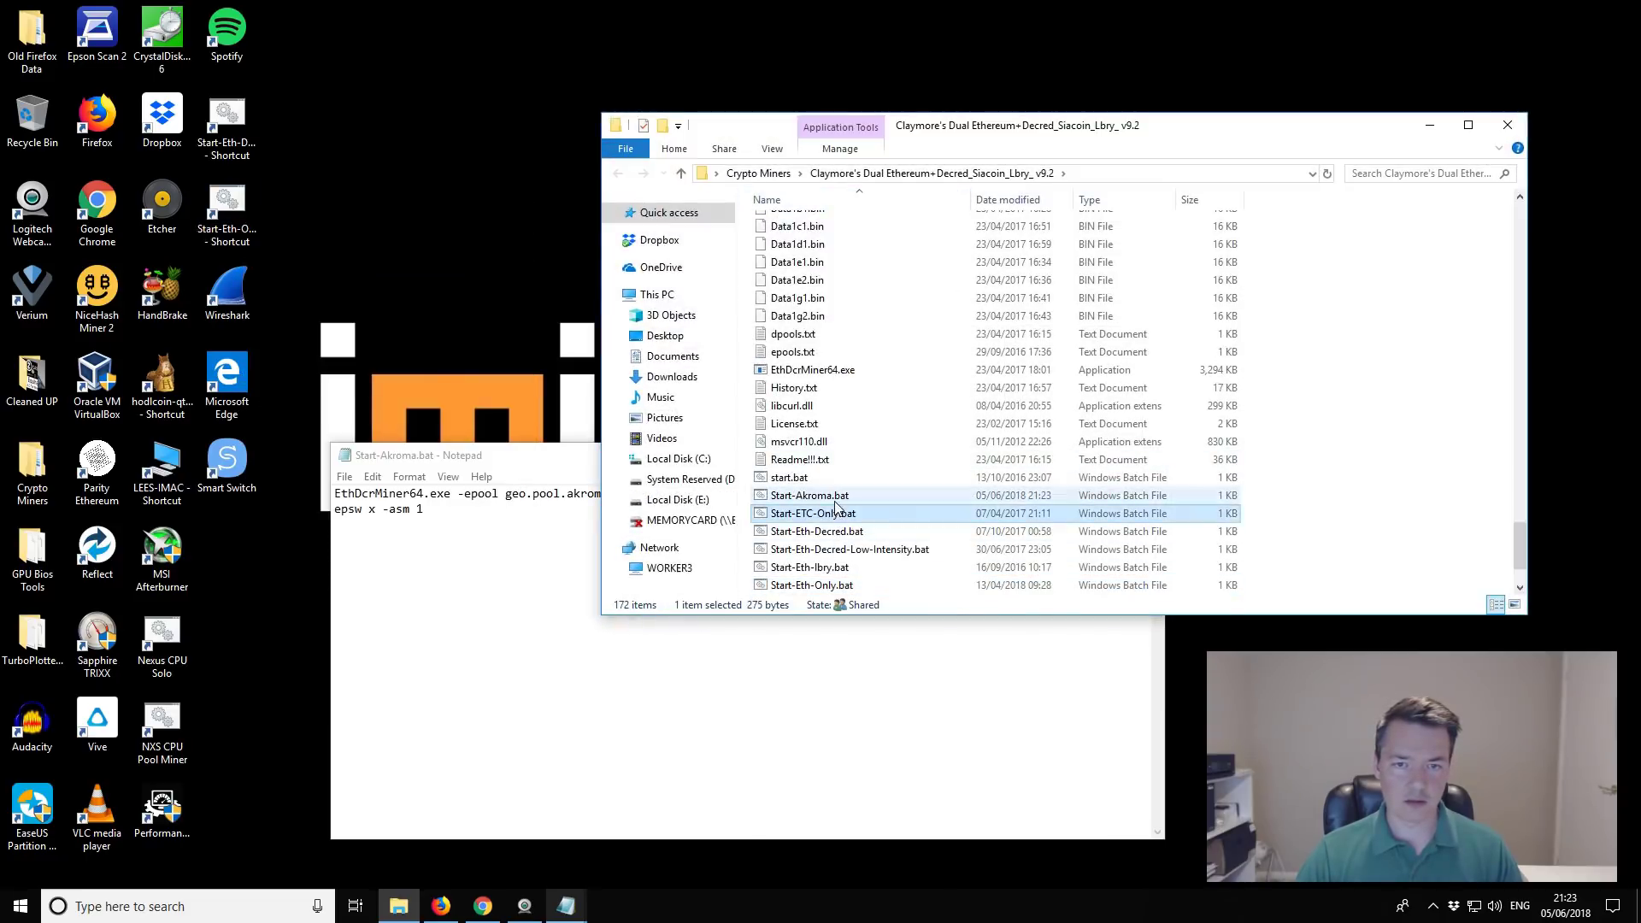
click(812, 496)
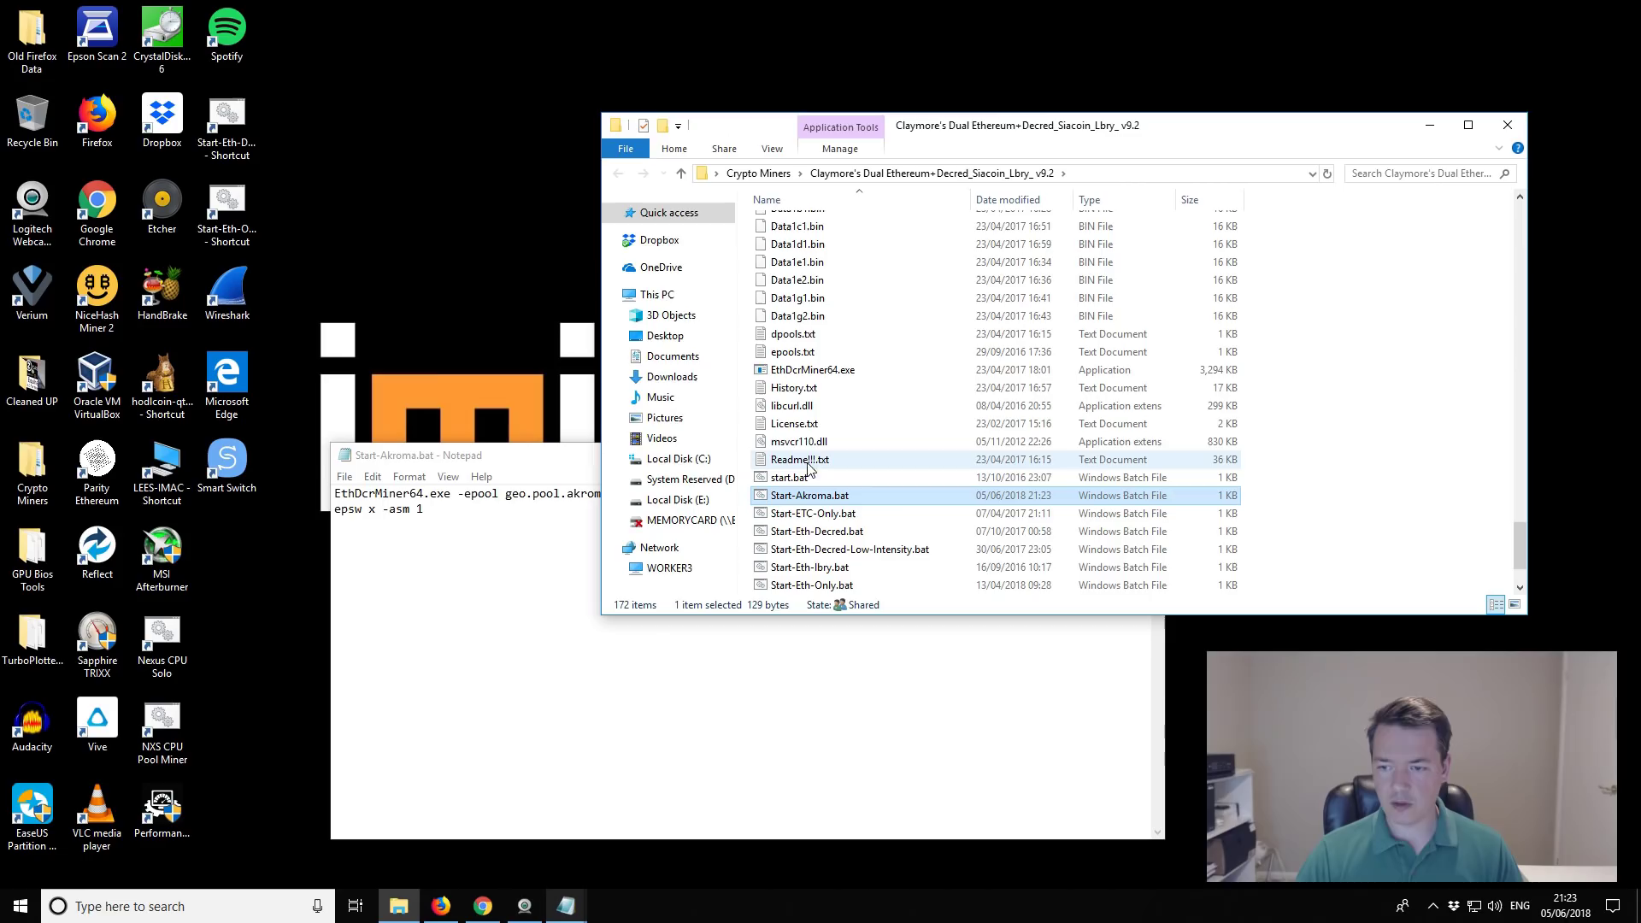
Step: Run Start-Akroma.bat so EthDcrMiner64 starts mining against geo.pool.akroma.eu:8001
click(1417, 889)
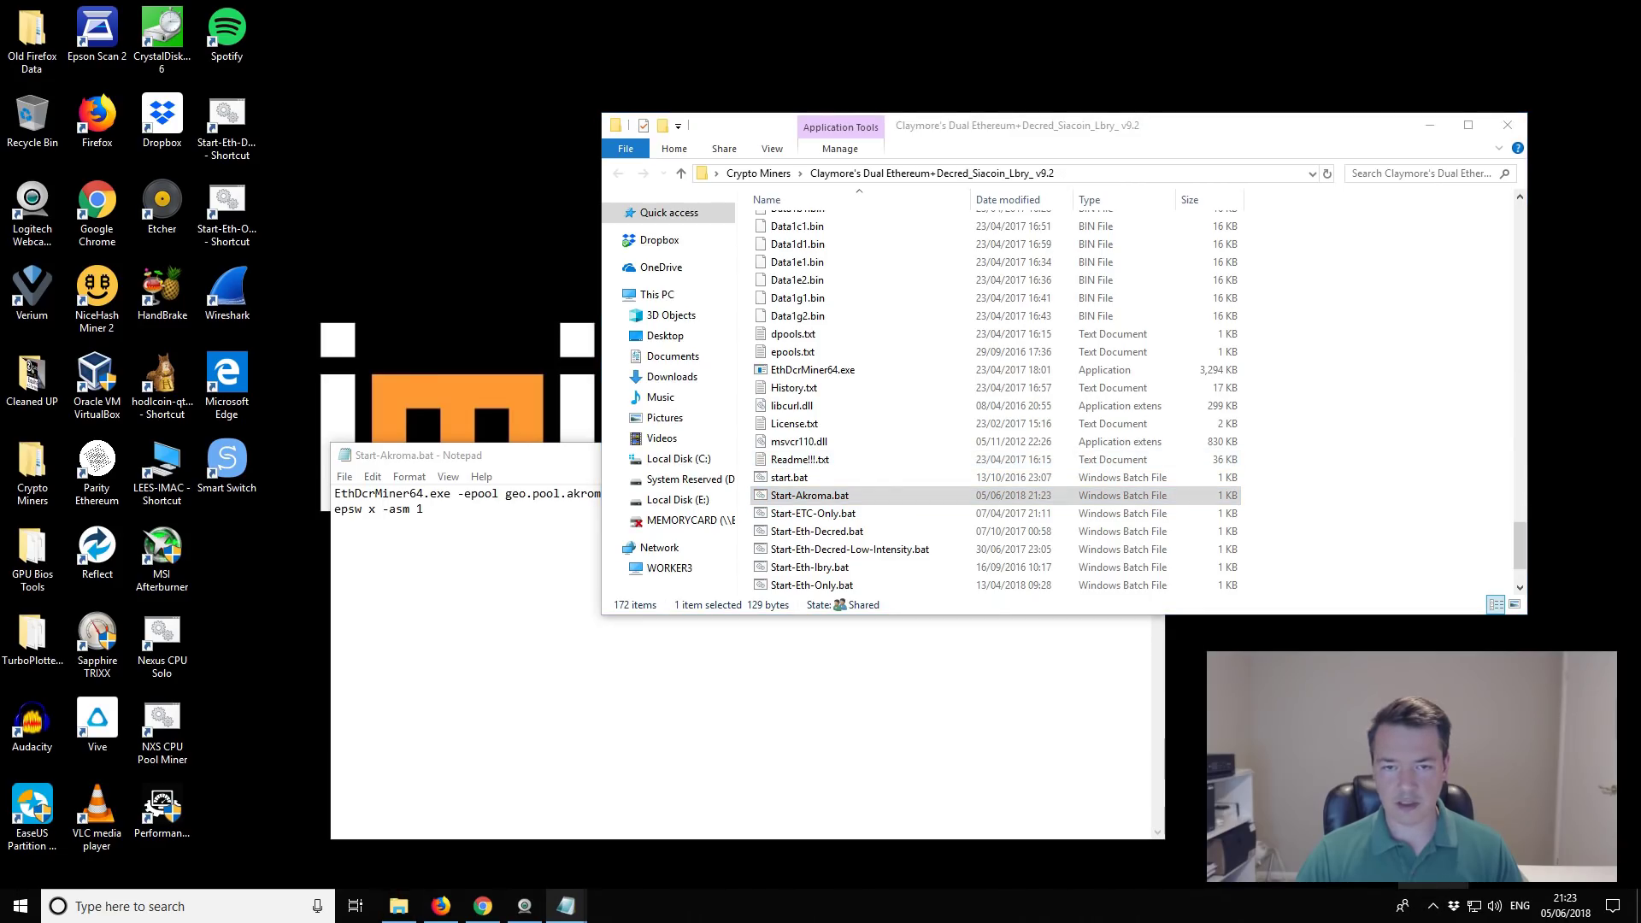
click(842, 498)
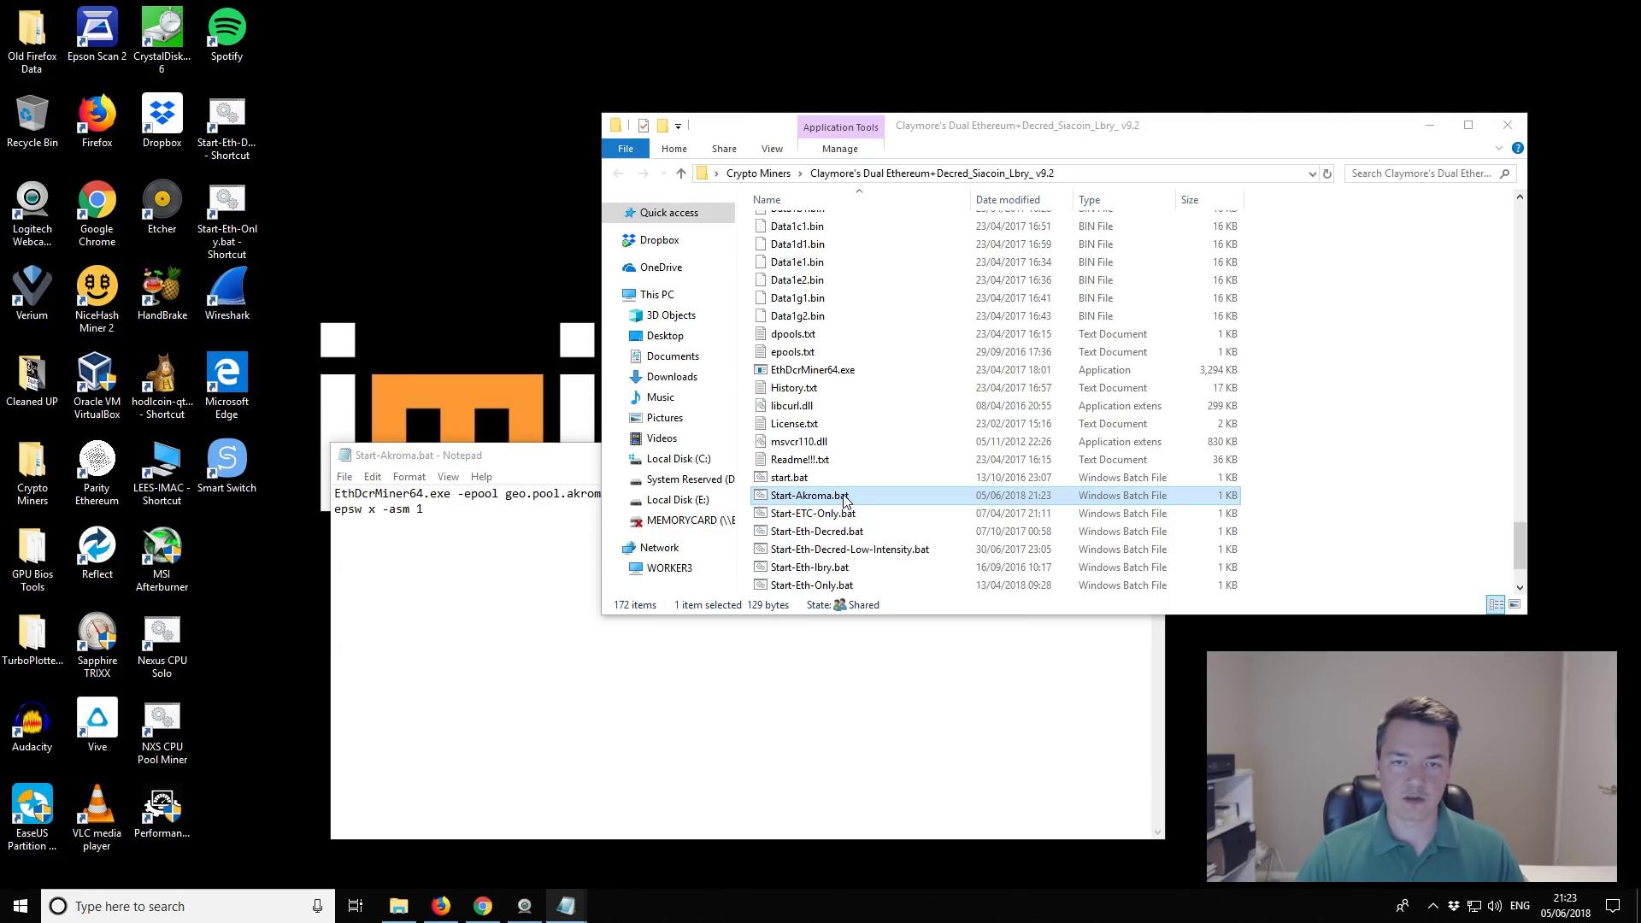
right_click(845, 500)
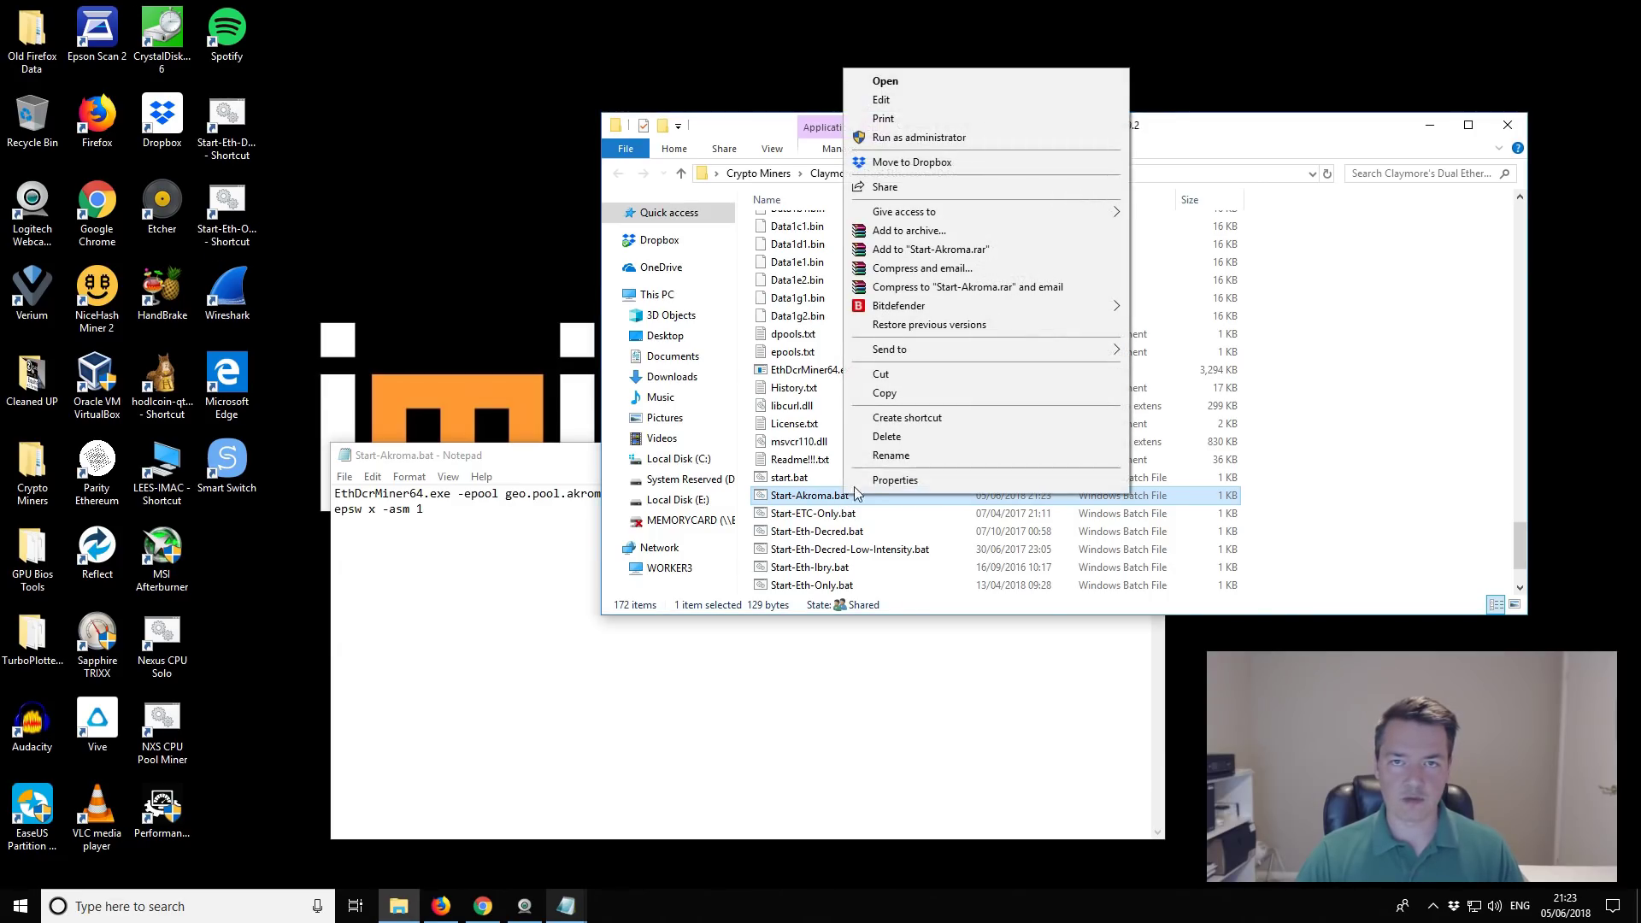
click(922, 82)
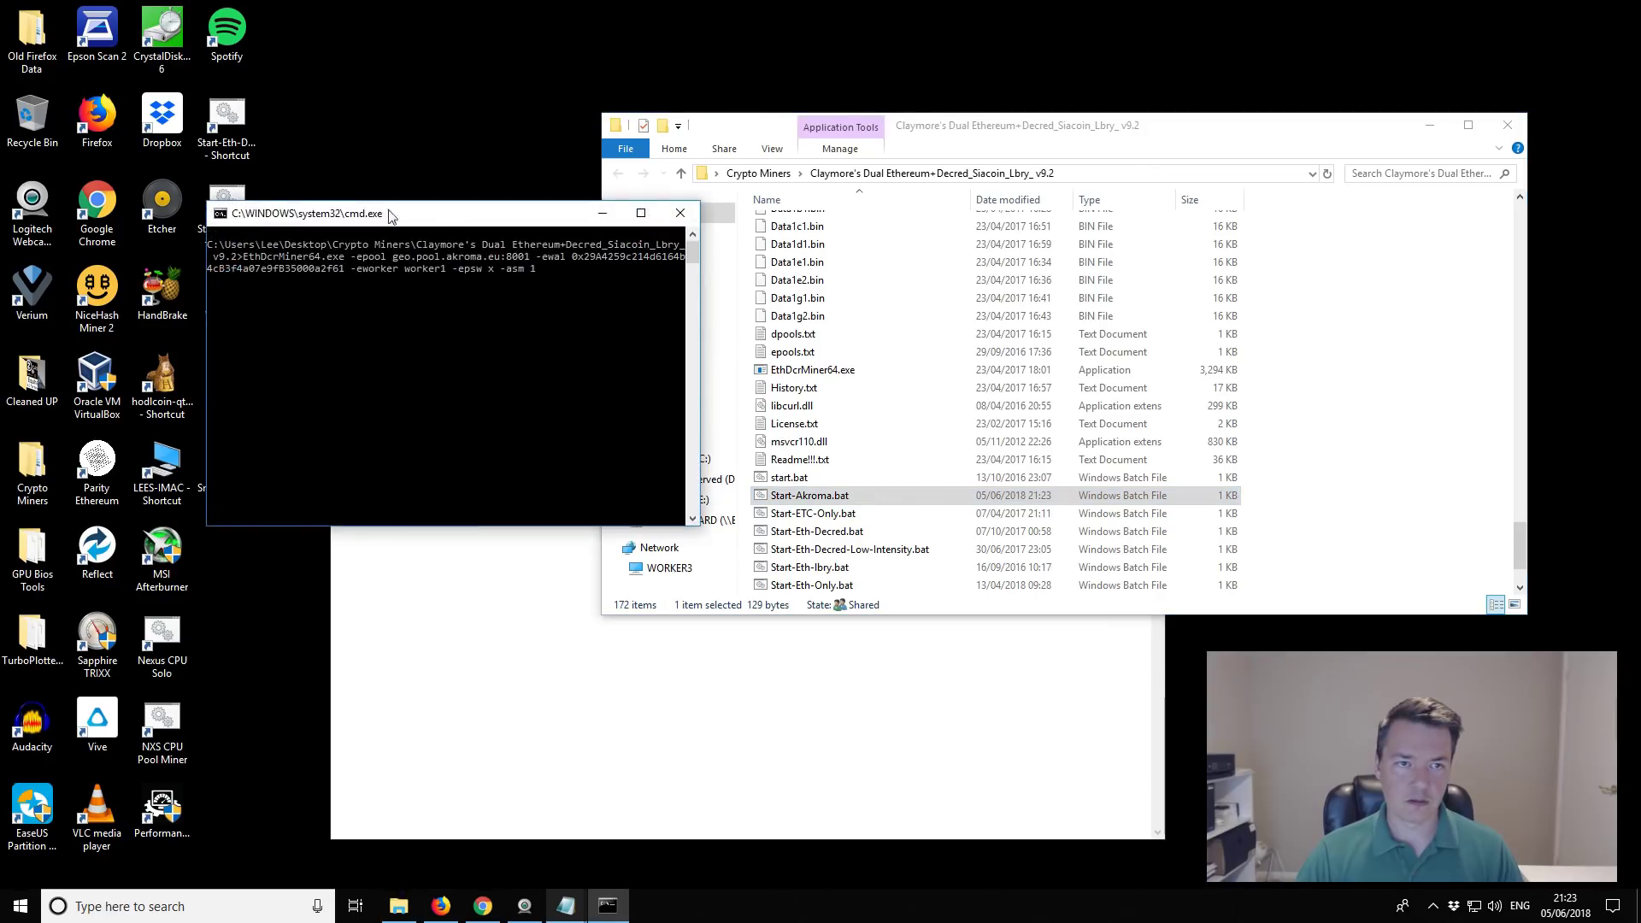
Step: Move the miner console aside and close the Claymore folder window
drag(444, 218, 516, 64)
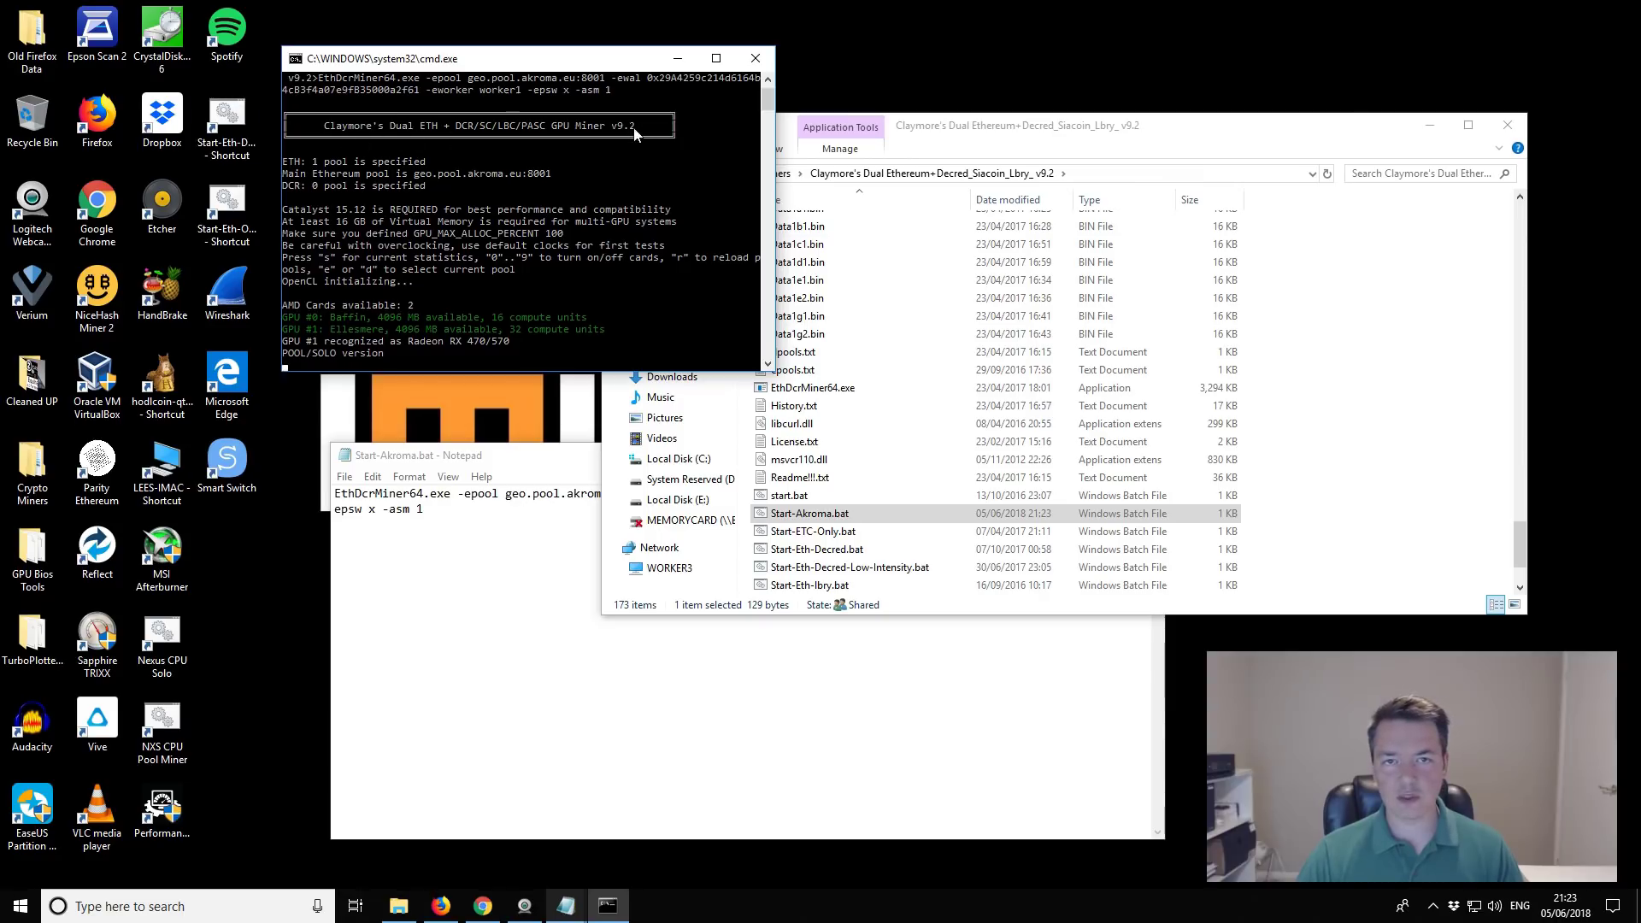
click(1506, 125)
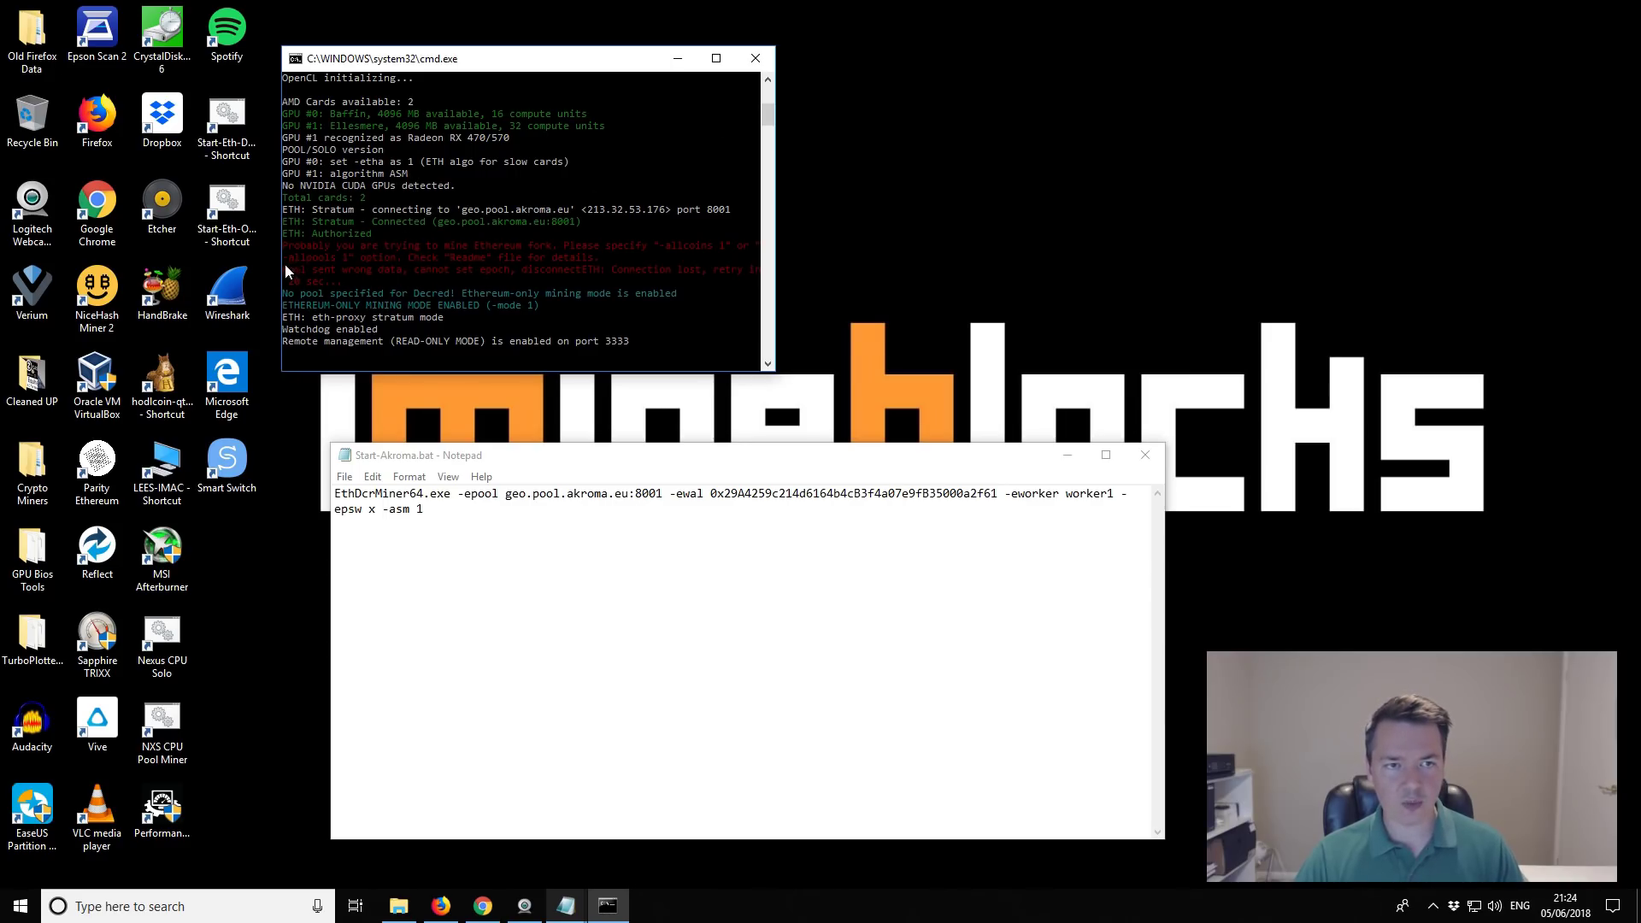
Step: Close the miner console, then append -allpools 1 to the Start-Akroma.bat command and save
click(755, 58)
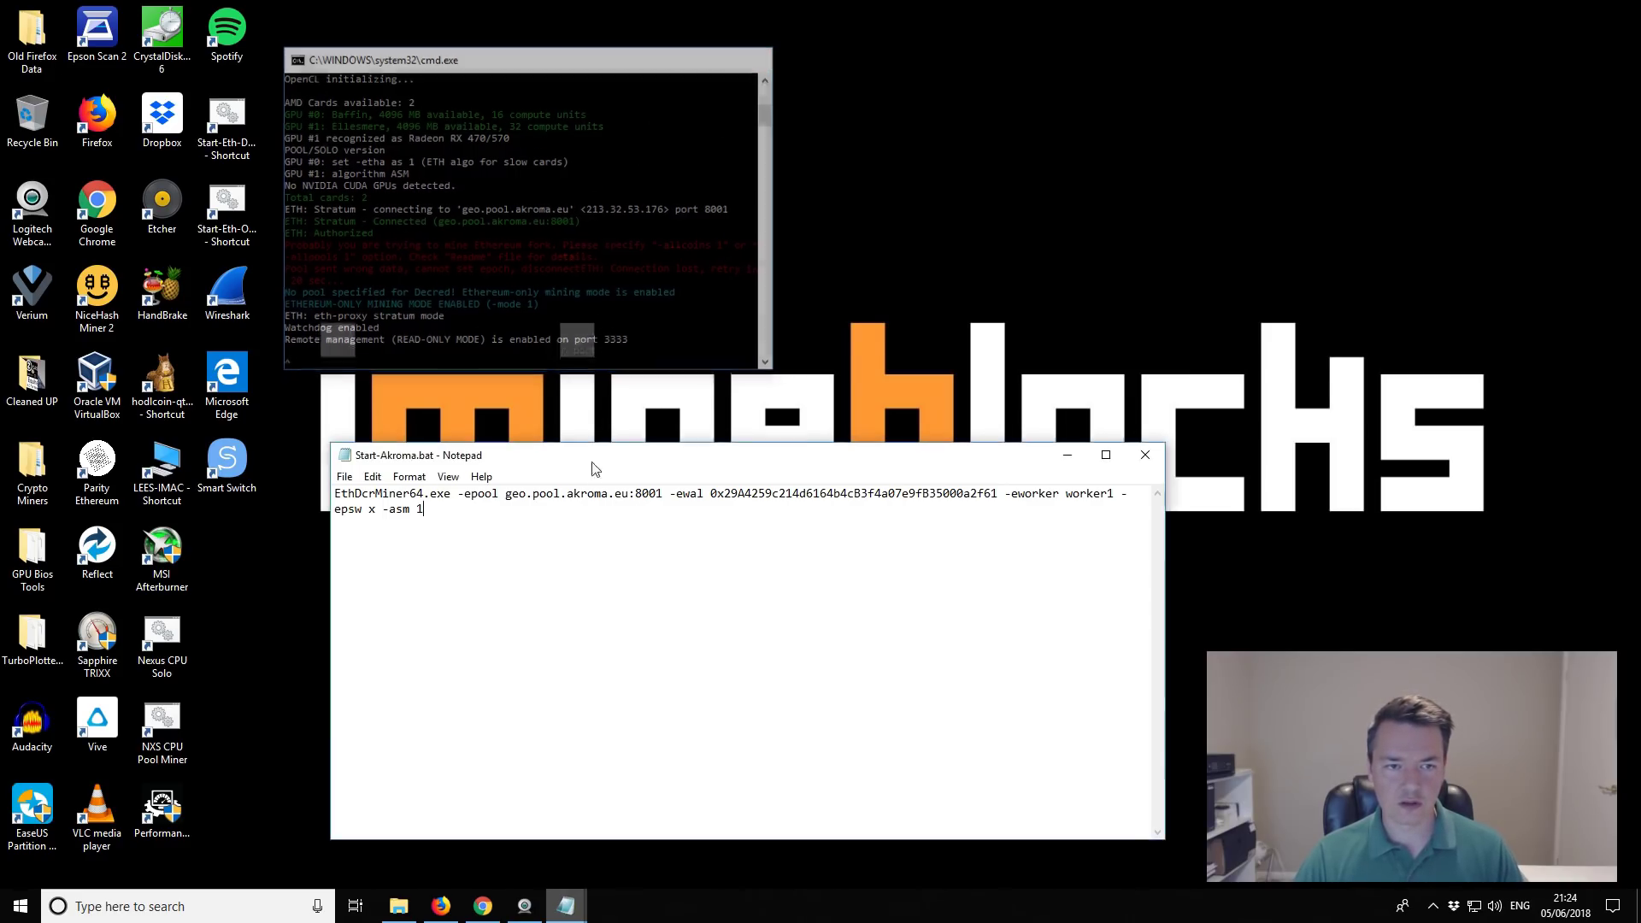
text(-a)
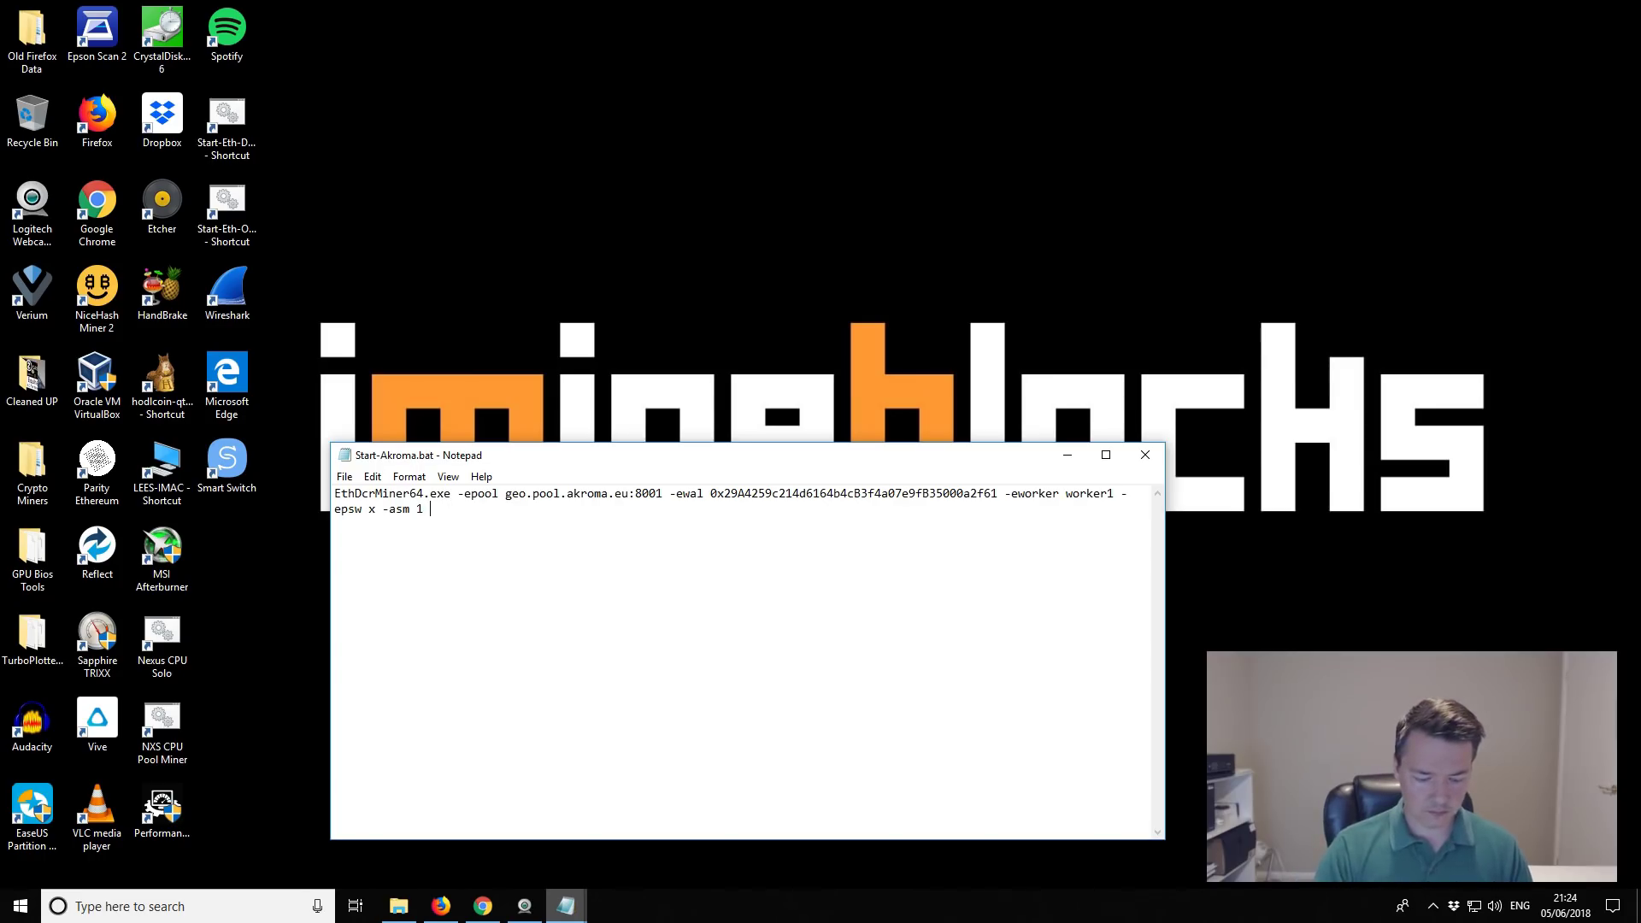
text(llpool)
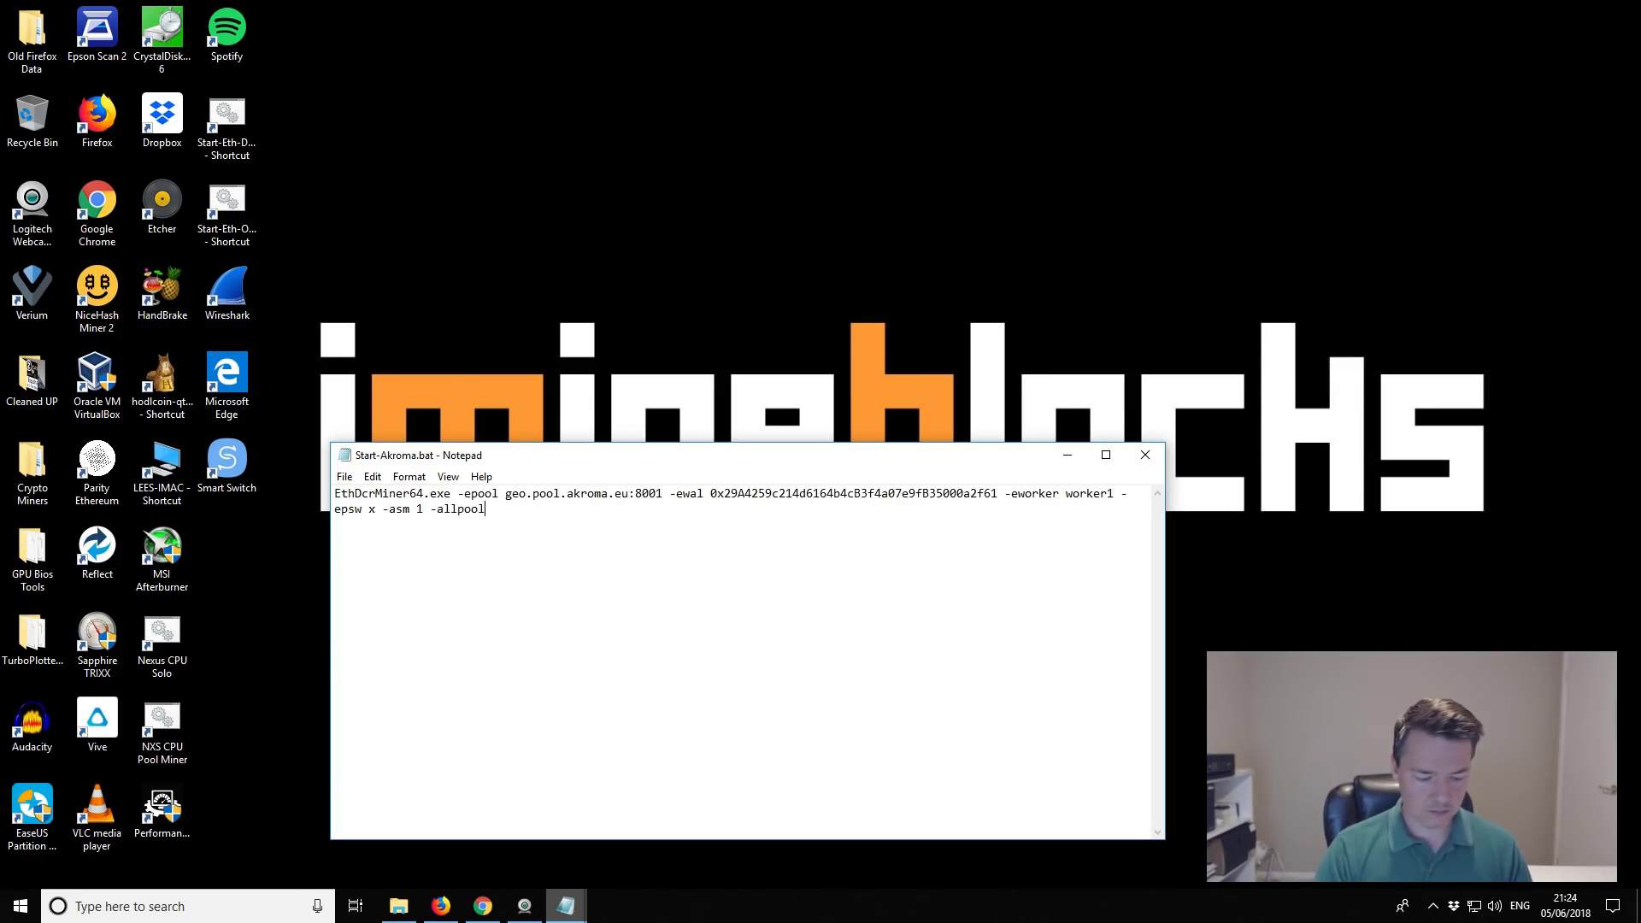
text(s 1)
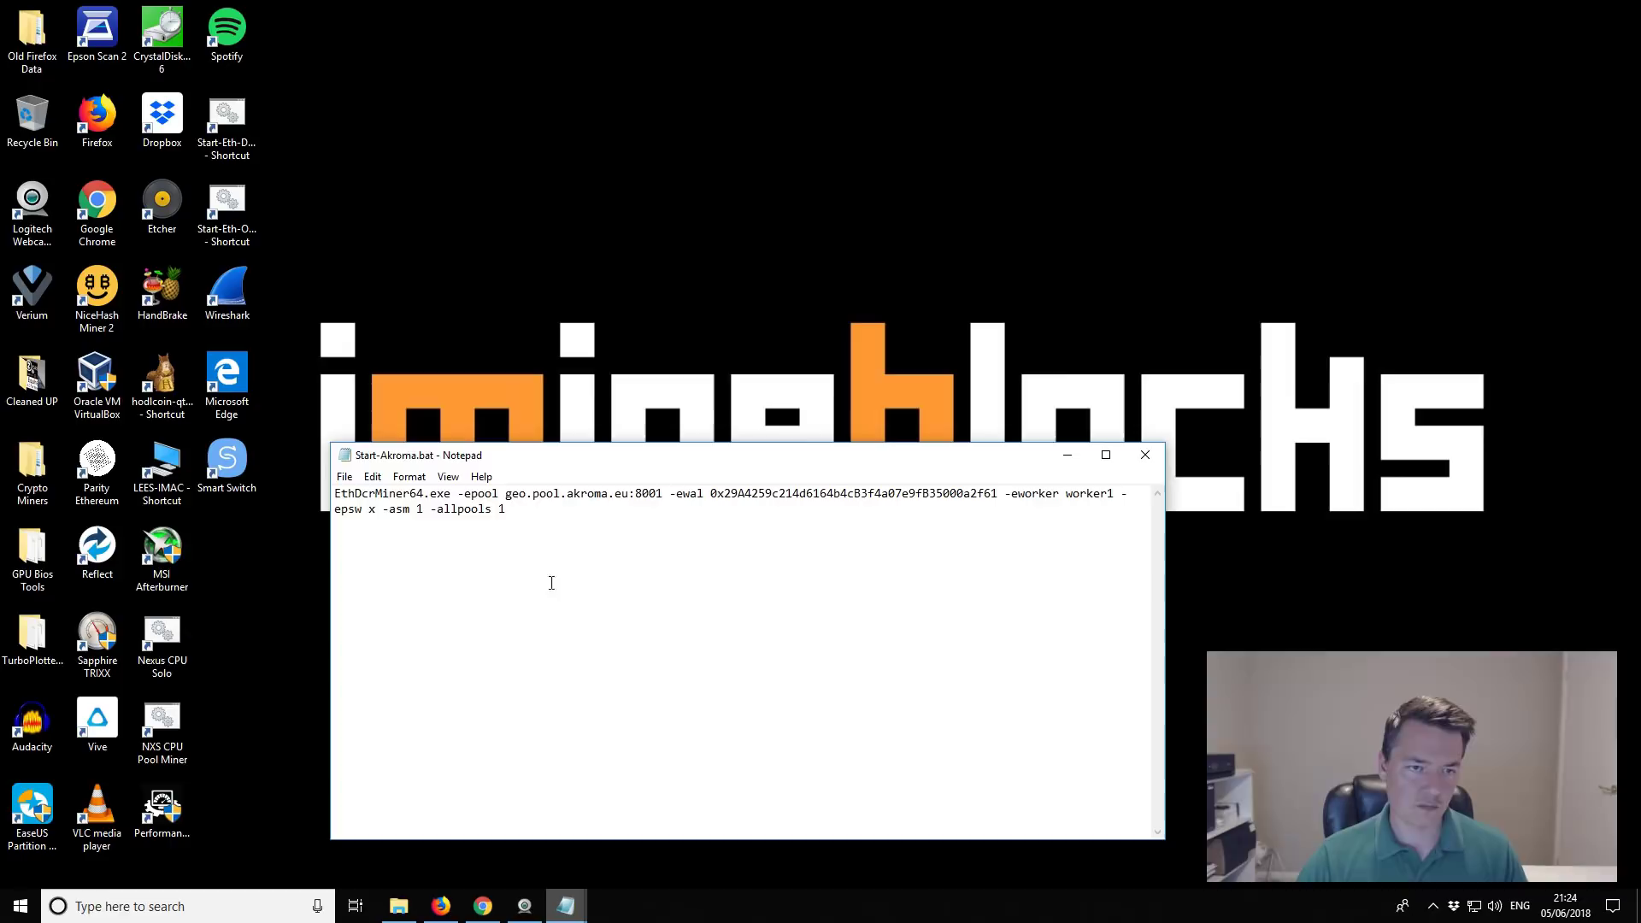
click(344, 476)
click(380, 536)
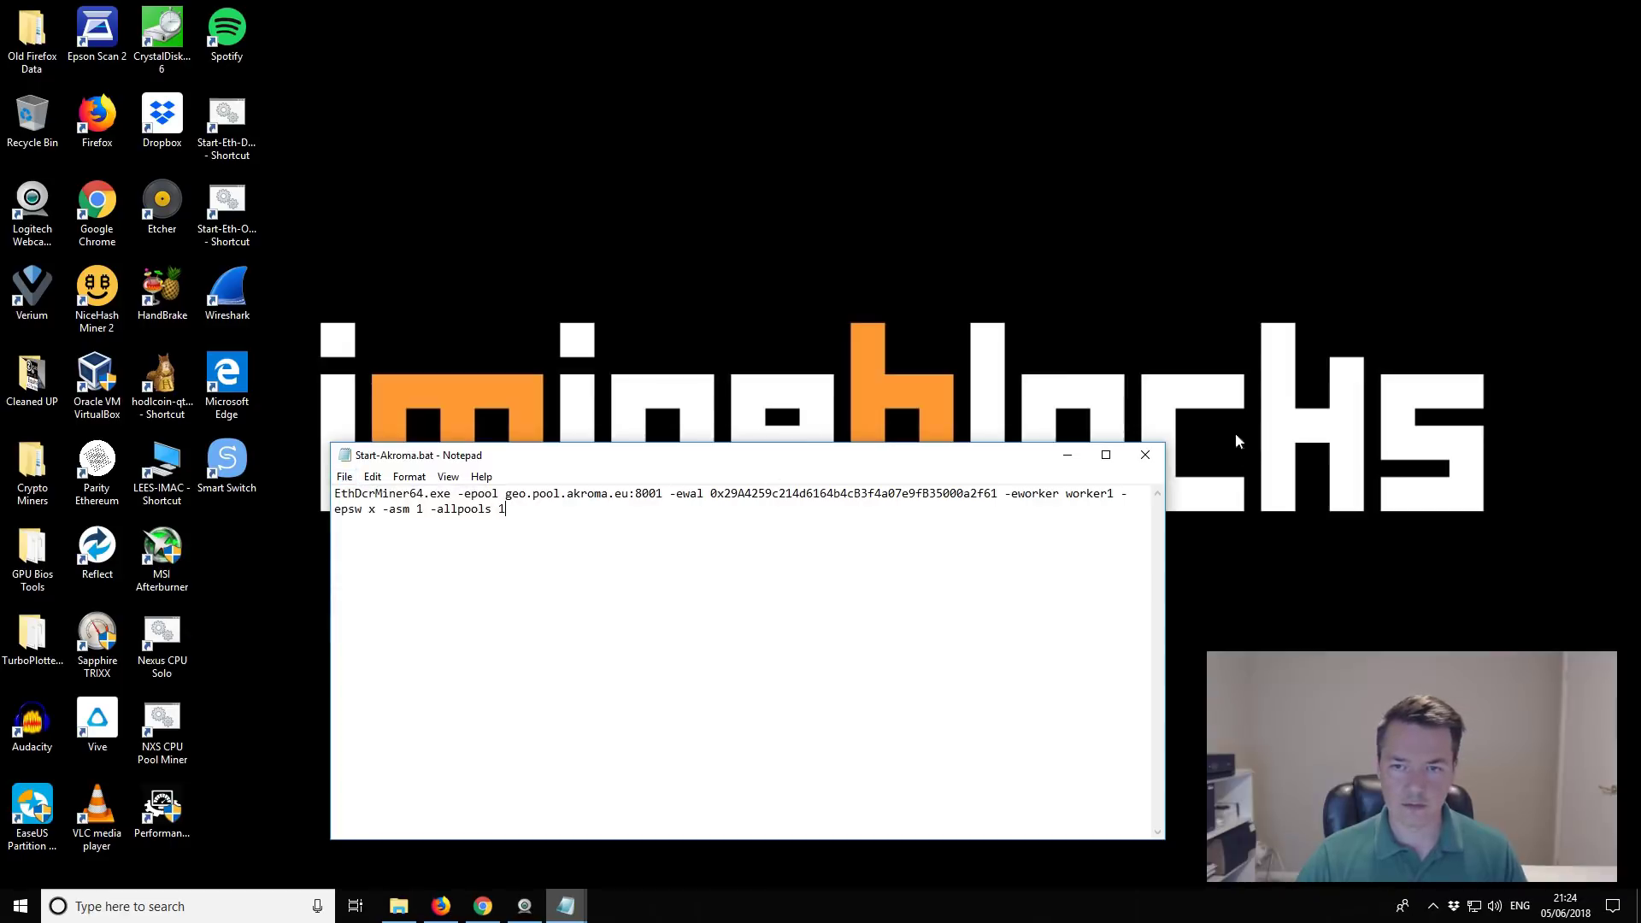
Step: Close Notepad and reopen the Claymore folder via the Start-Eth-Only shortcut's file location
click(1164, 455)
right_click(254, 228)
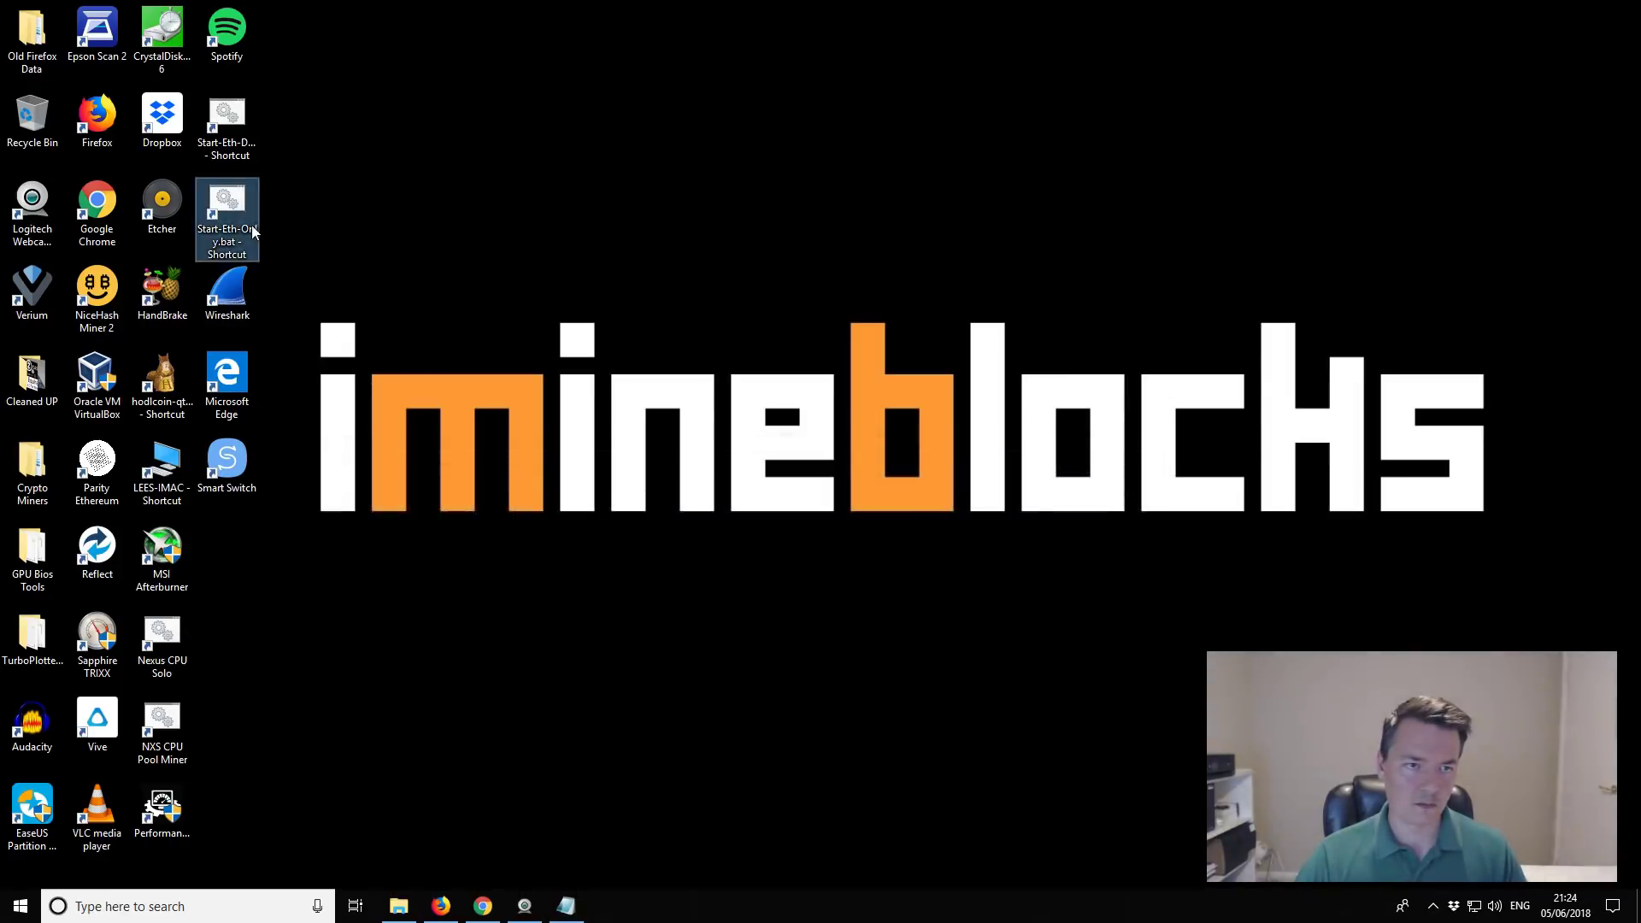
click(333, 287)
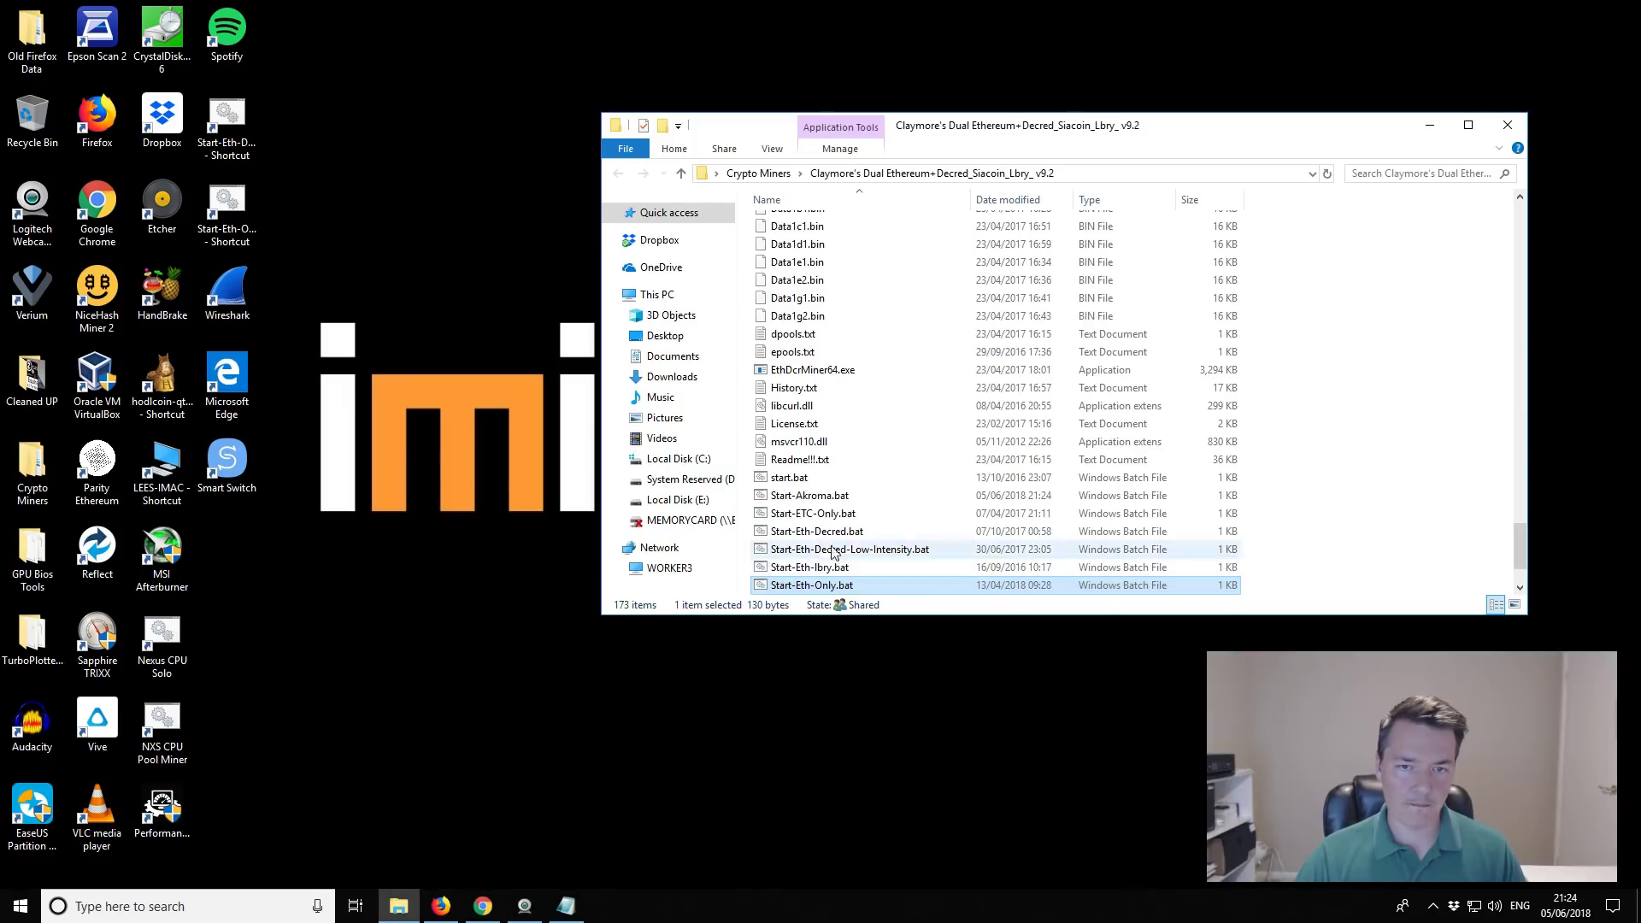
Step: Relaunch Start-Akroma.bat and let both GPUs reach about 34 Mh/s on geo.pool.akroma.eu:8001
click(818, 496)
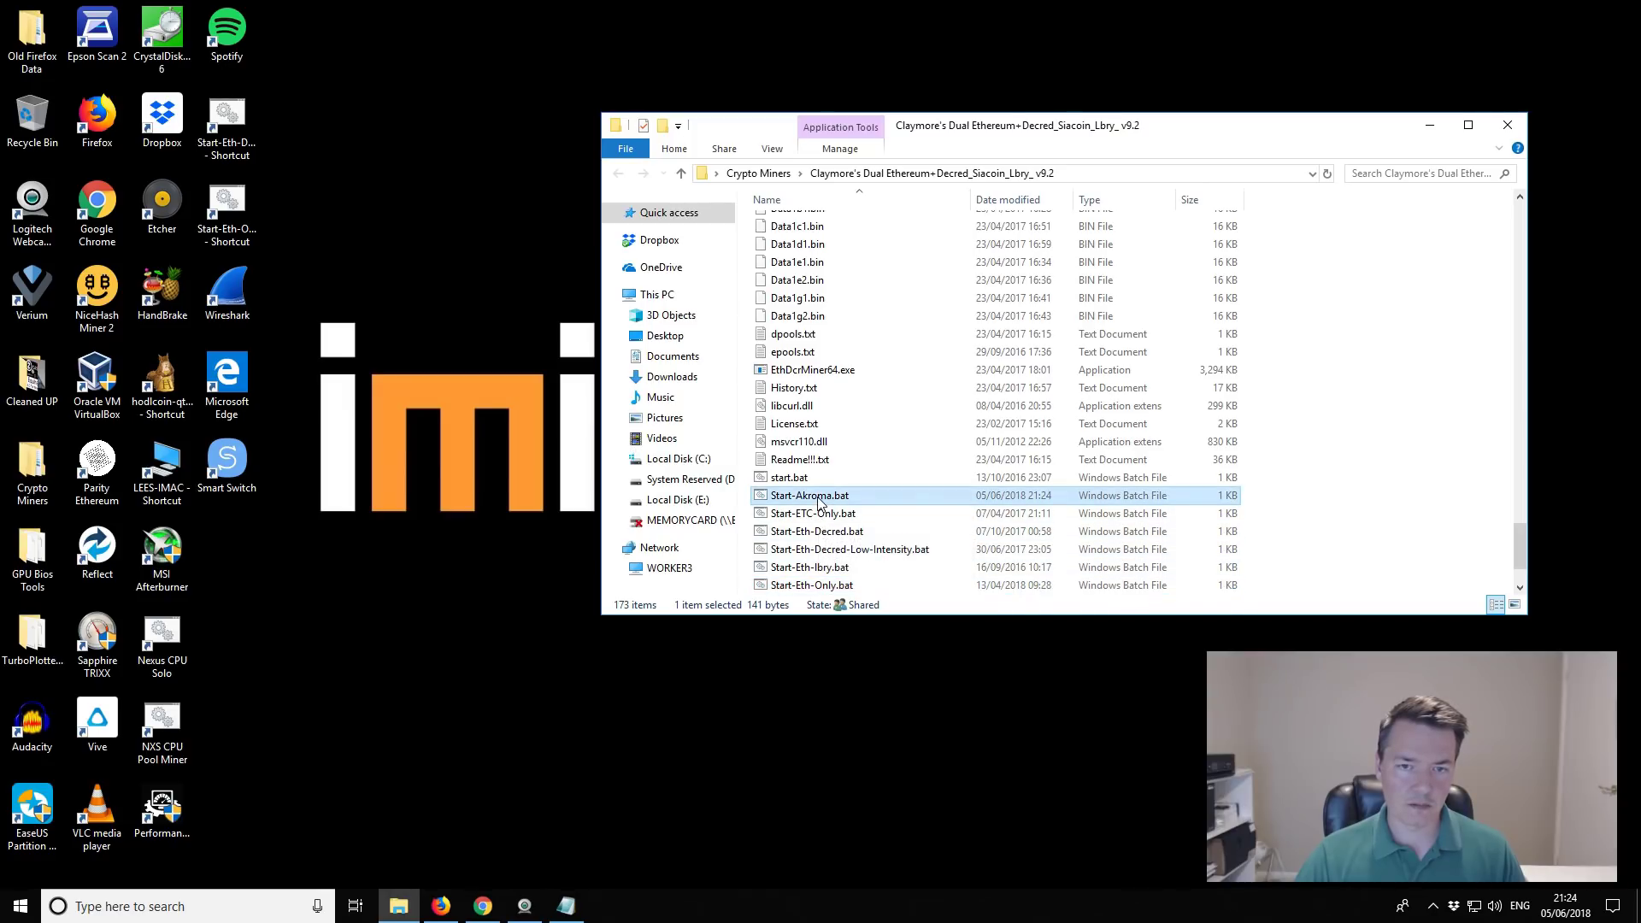
double_click(818, 496)
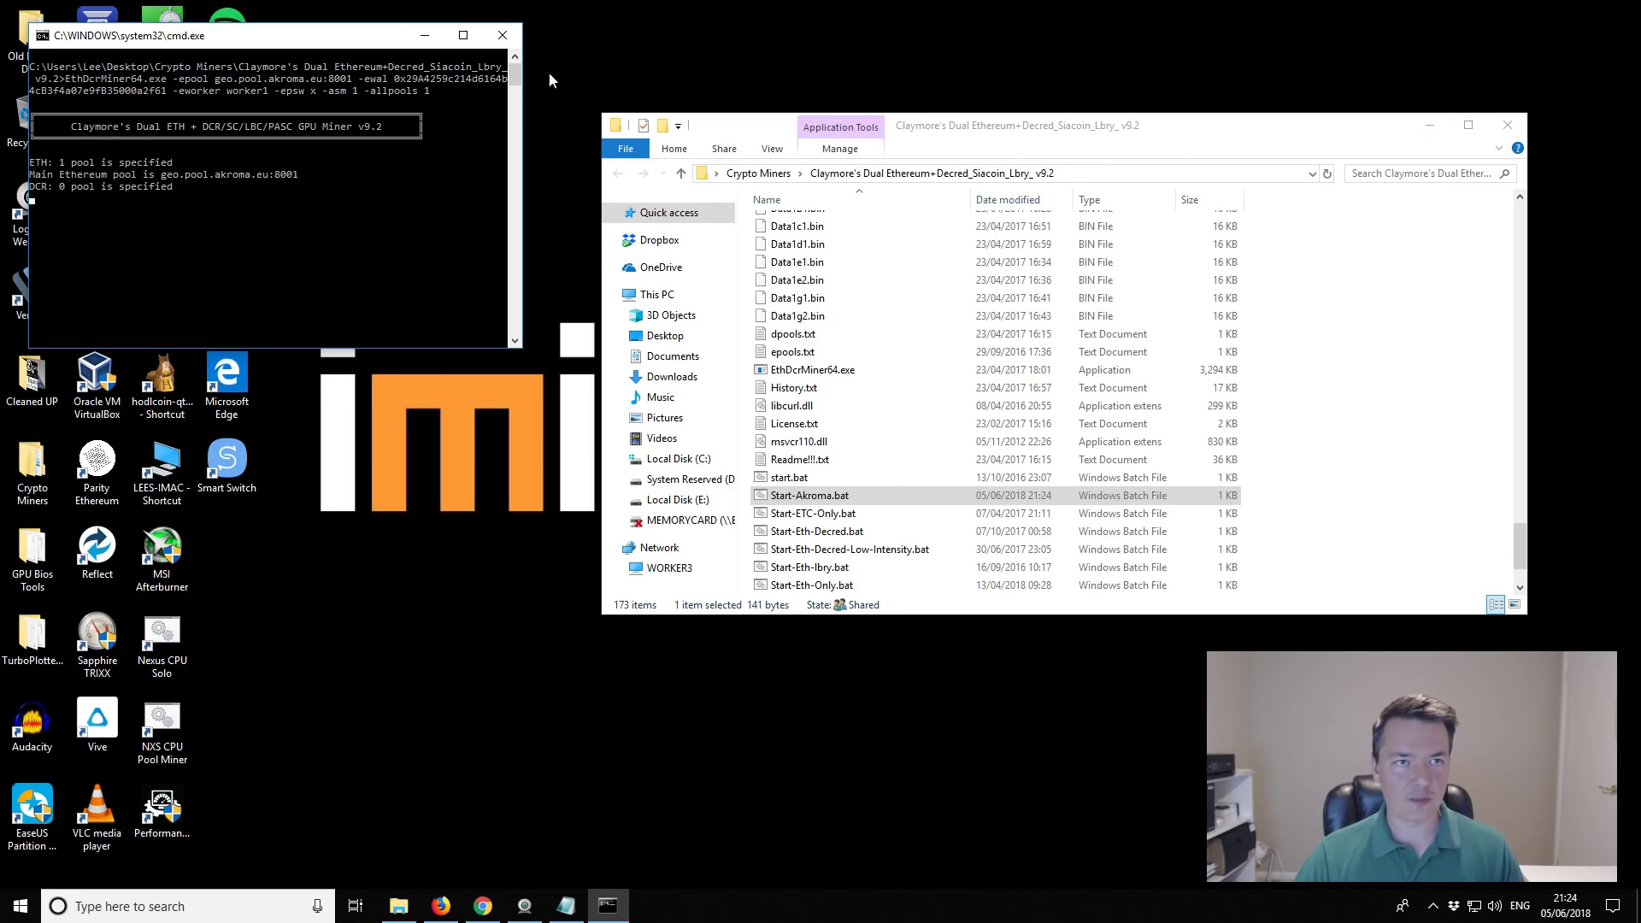
drag(337, 44, 570, 34)
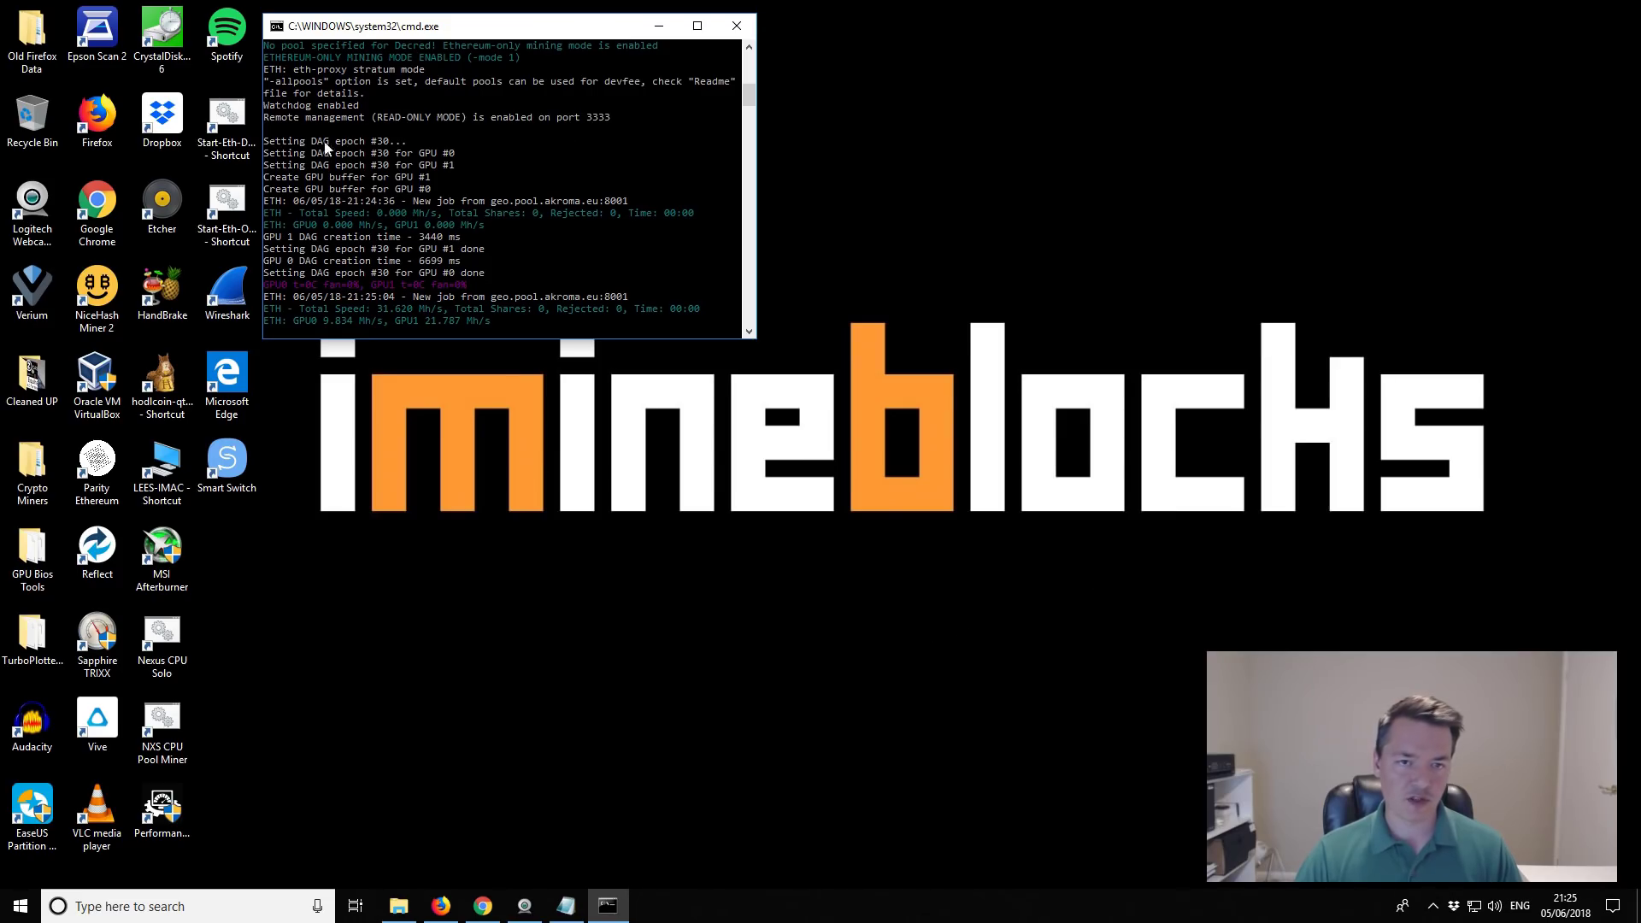
Step: Bring Firefox forward and open the pool's Miners page in a new tab
click(451, 911)
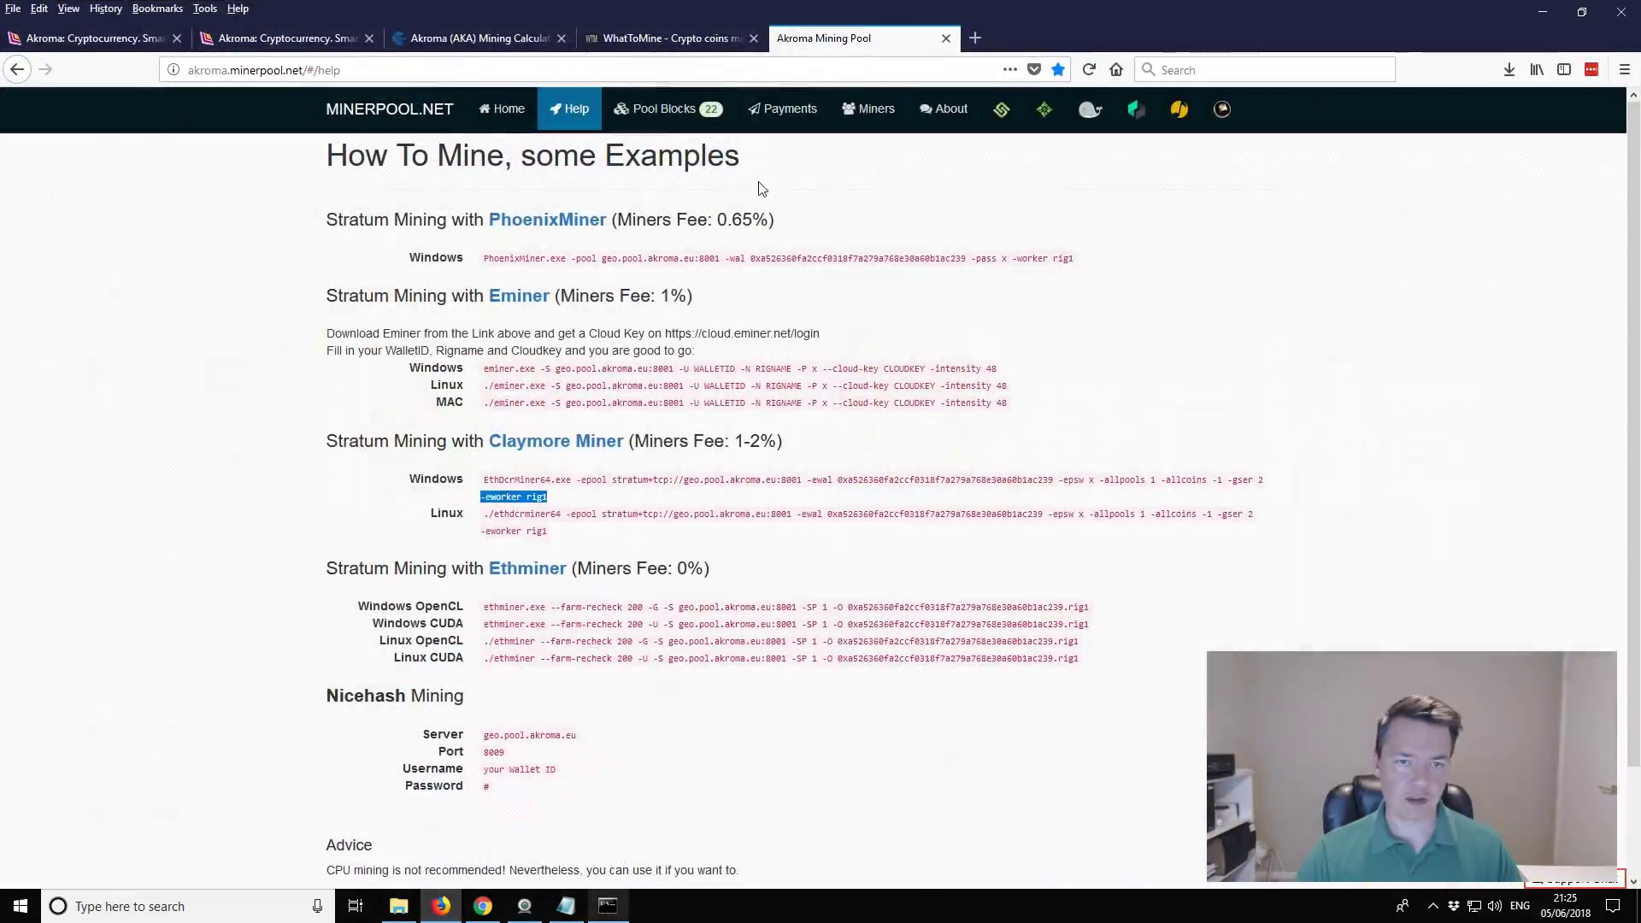
click(946, 316)
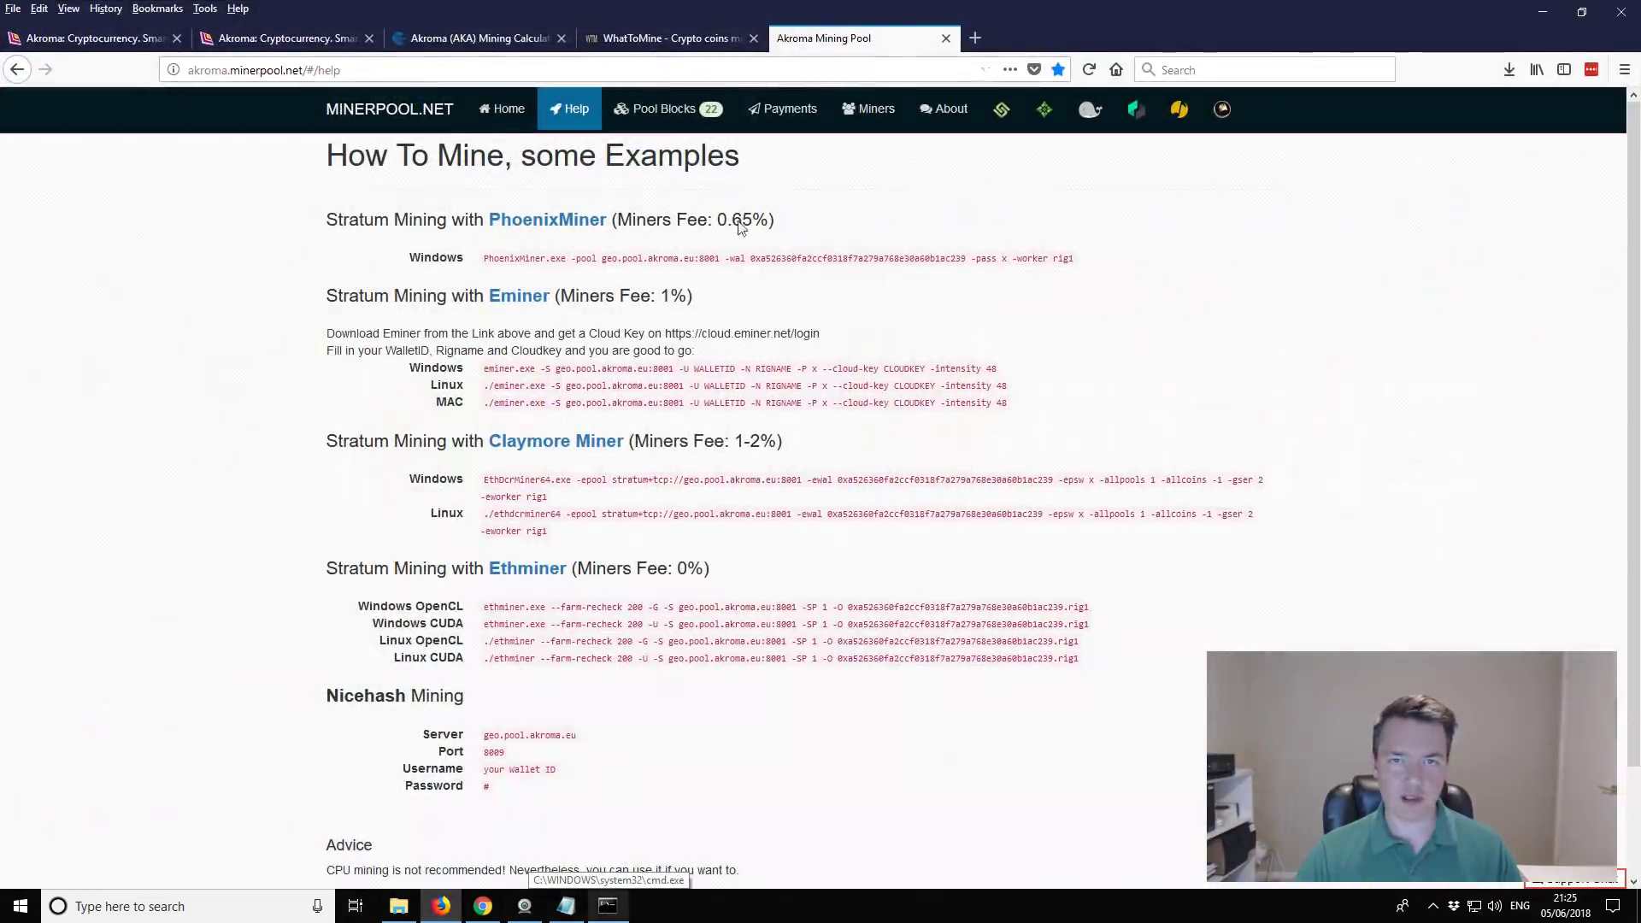
right_click(866, 112)
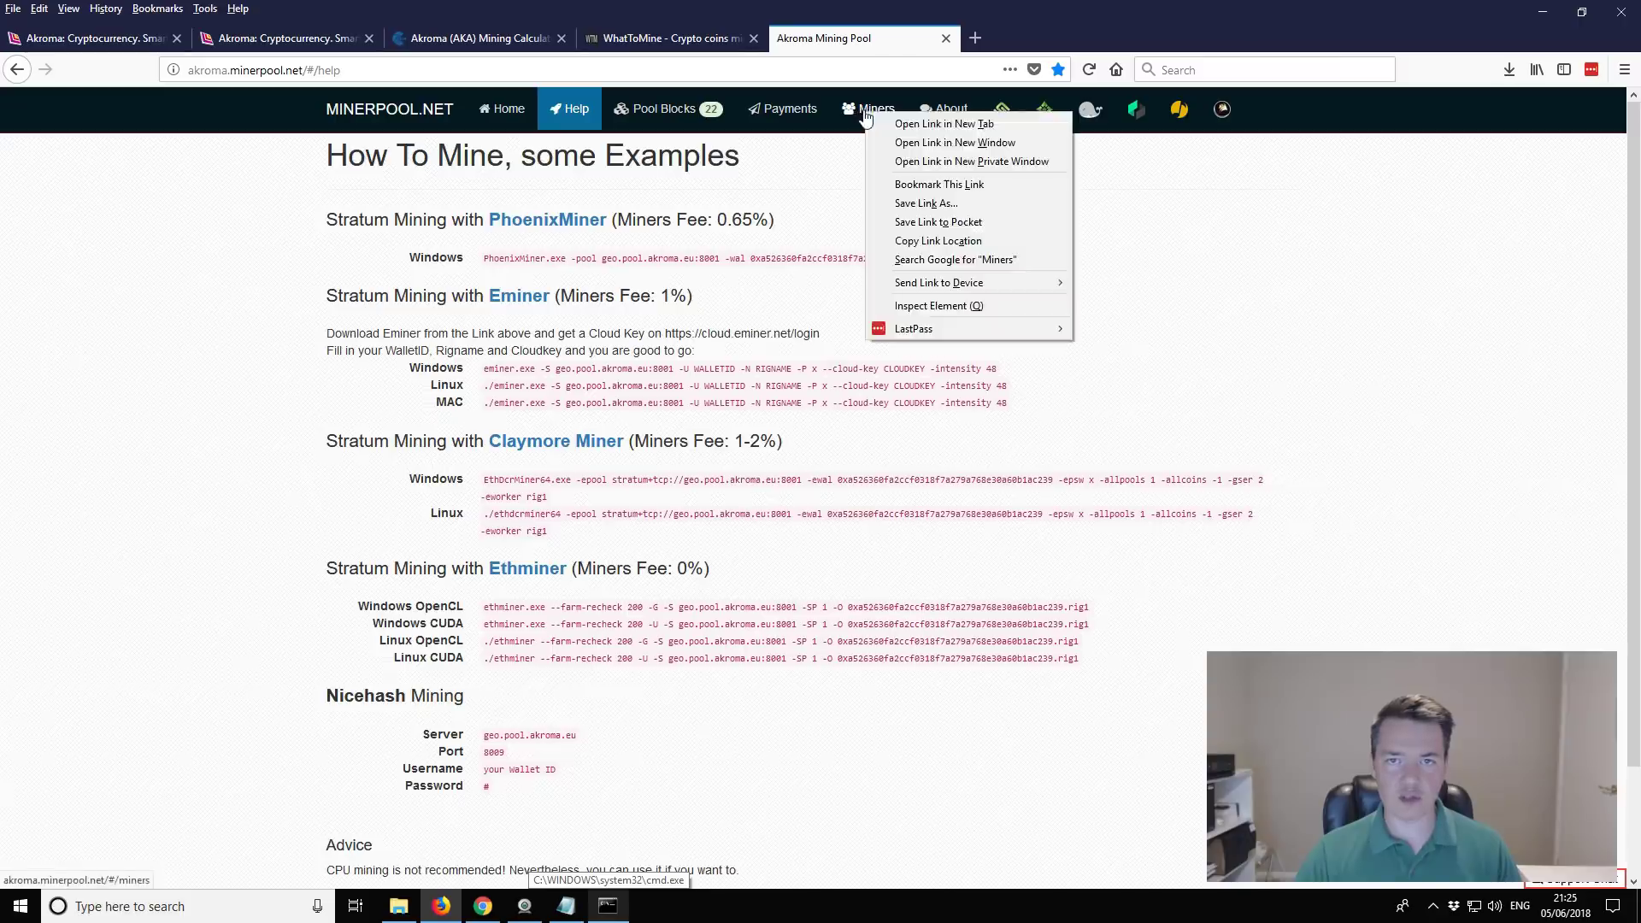
click(936, 125)
click(1006, 43)
click(901, 43)
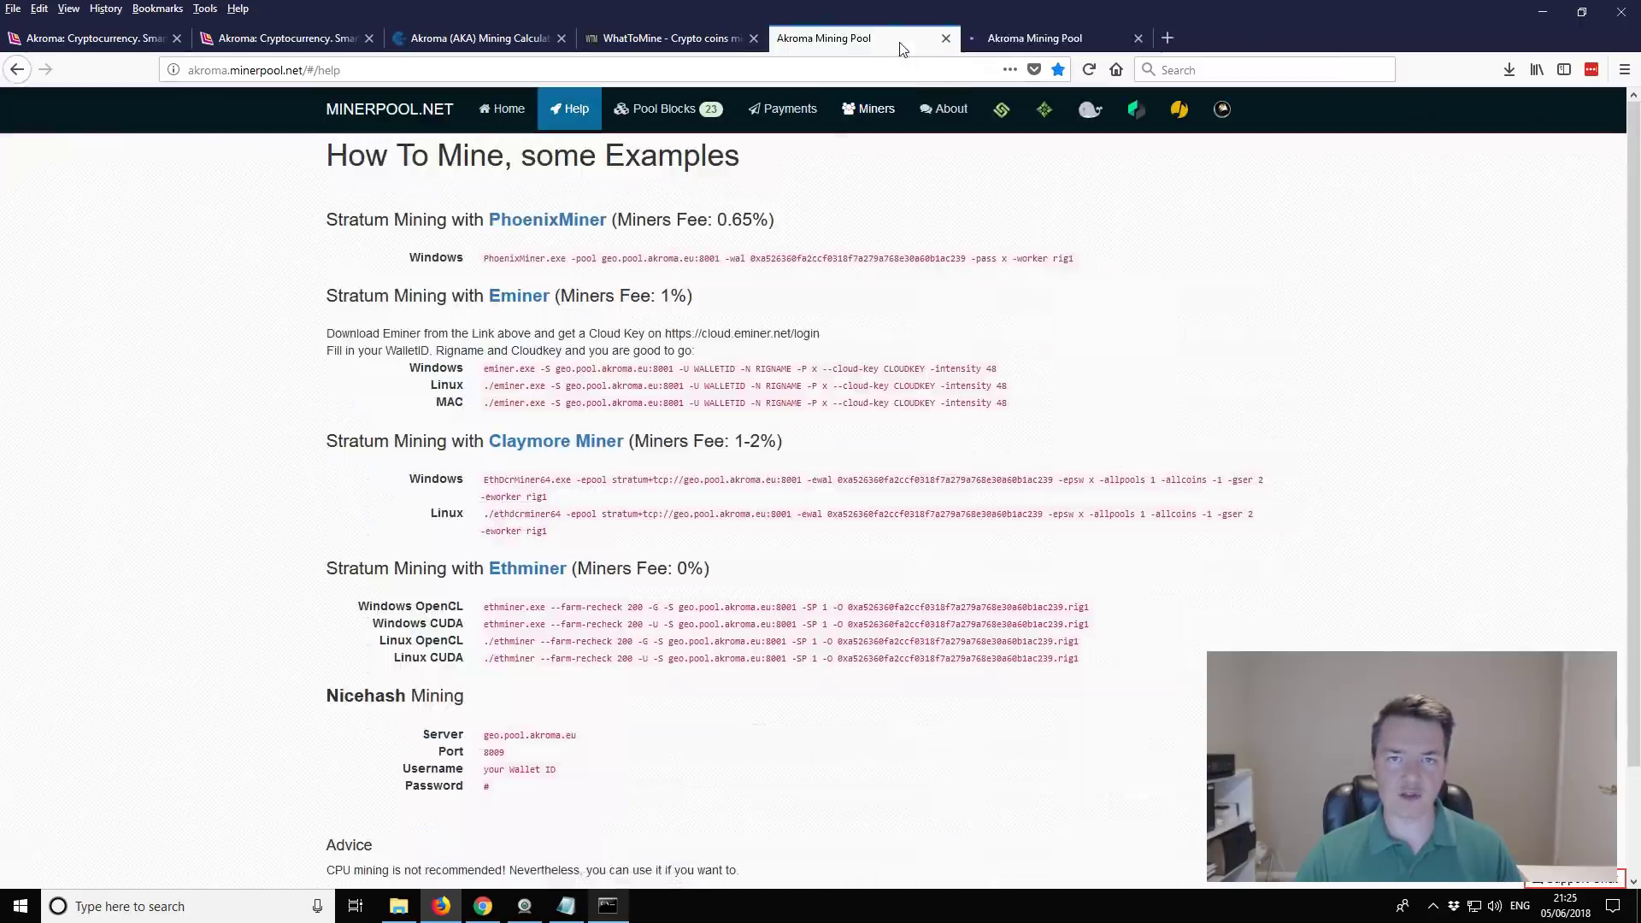
click(1051, 38)
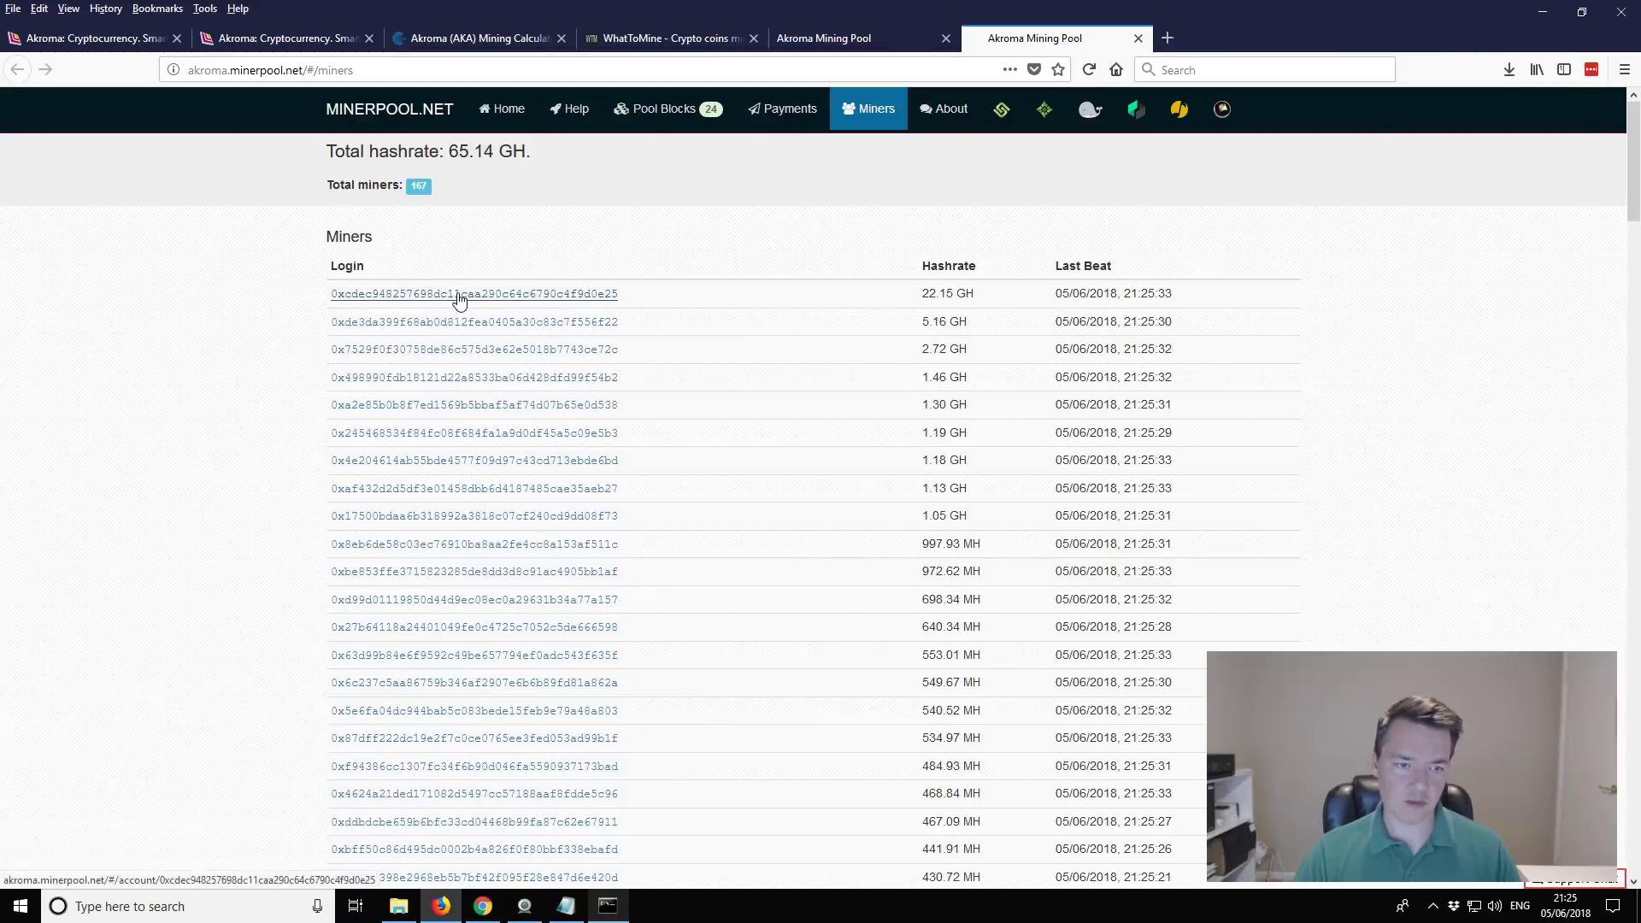
Step: Open the top miner's account page and select the new wallet address in Notepad
scroll(502, 343, down, 10)
scroll(502, 344, up, 10)
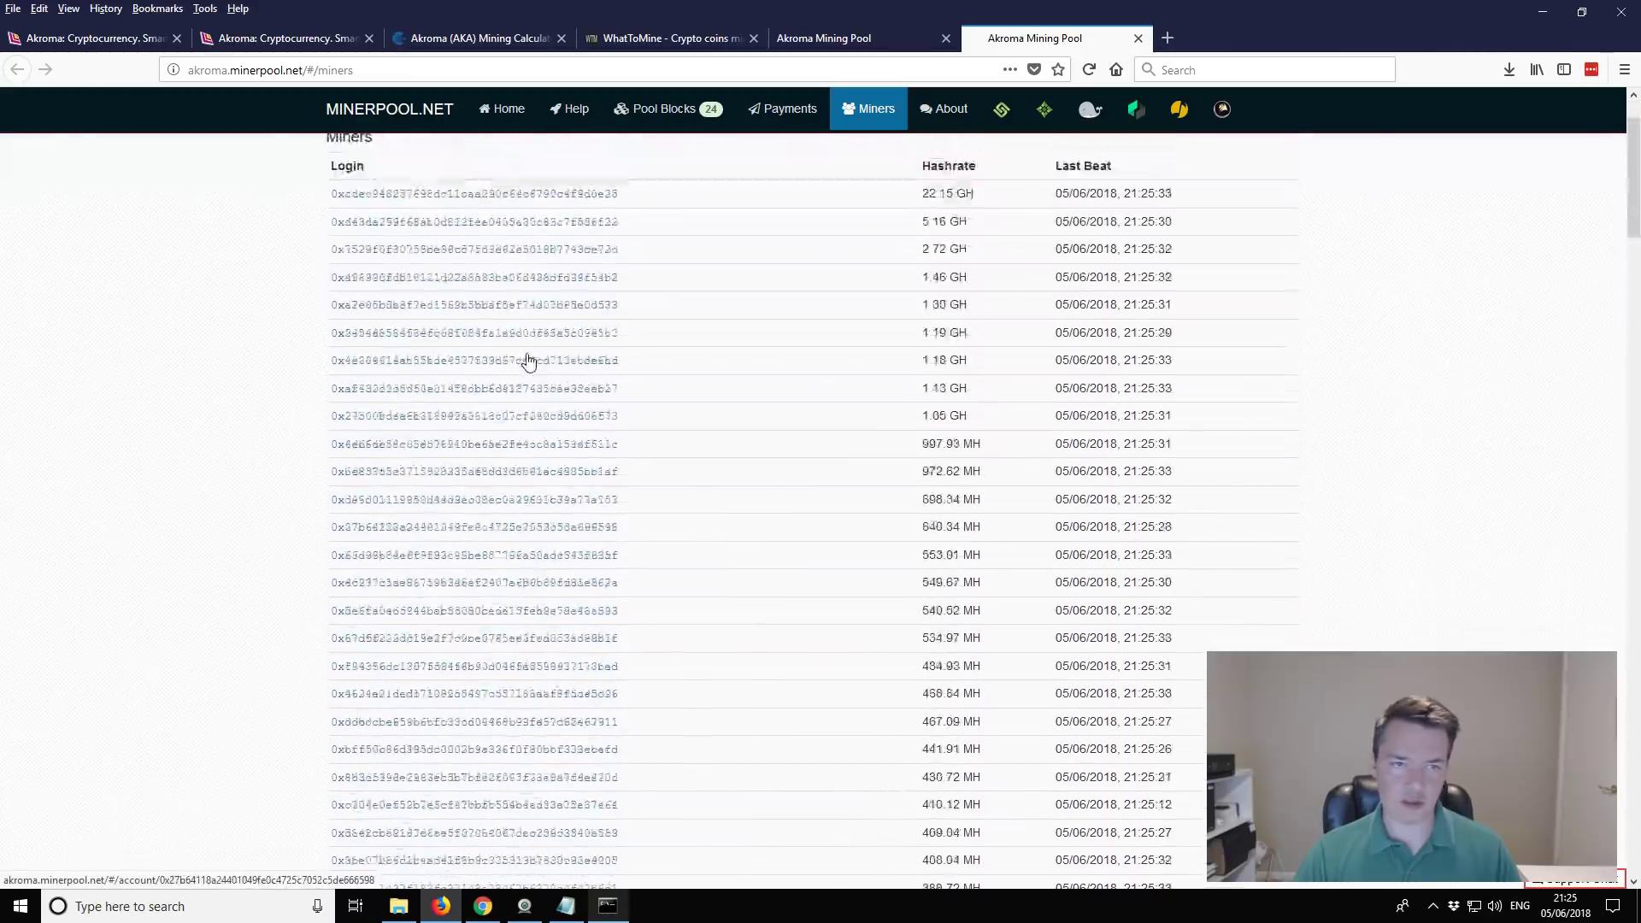
click(421, 295)
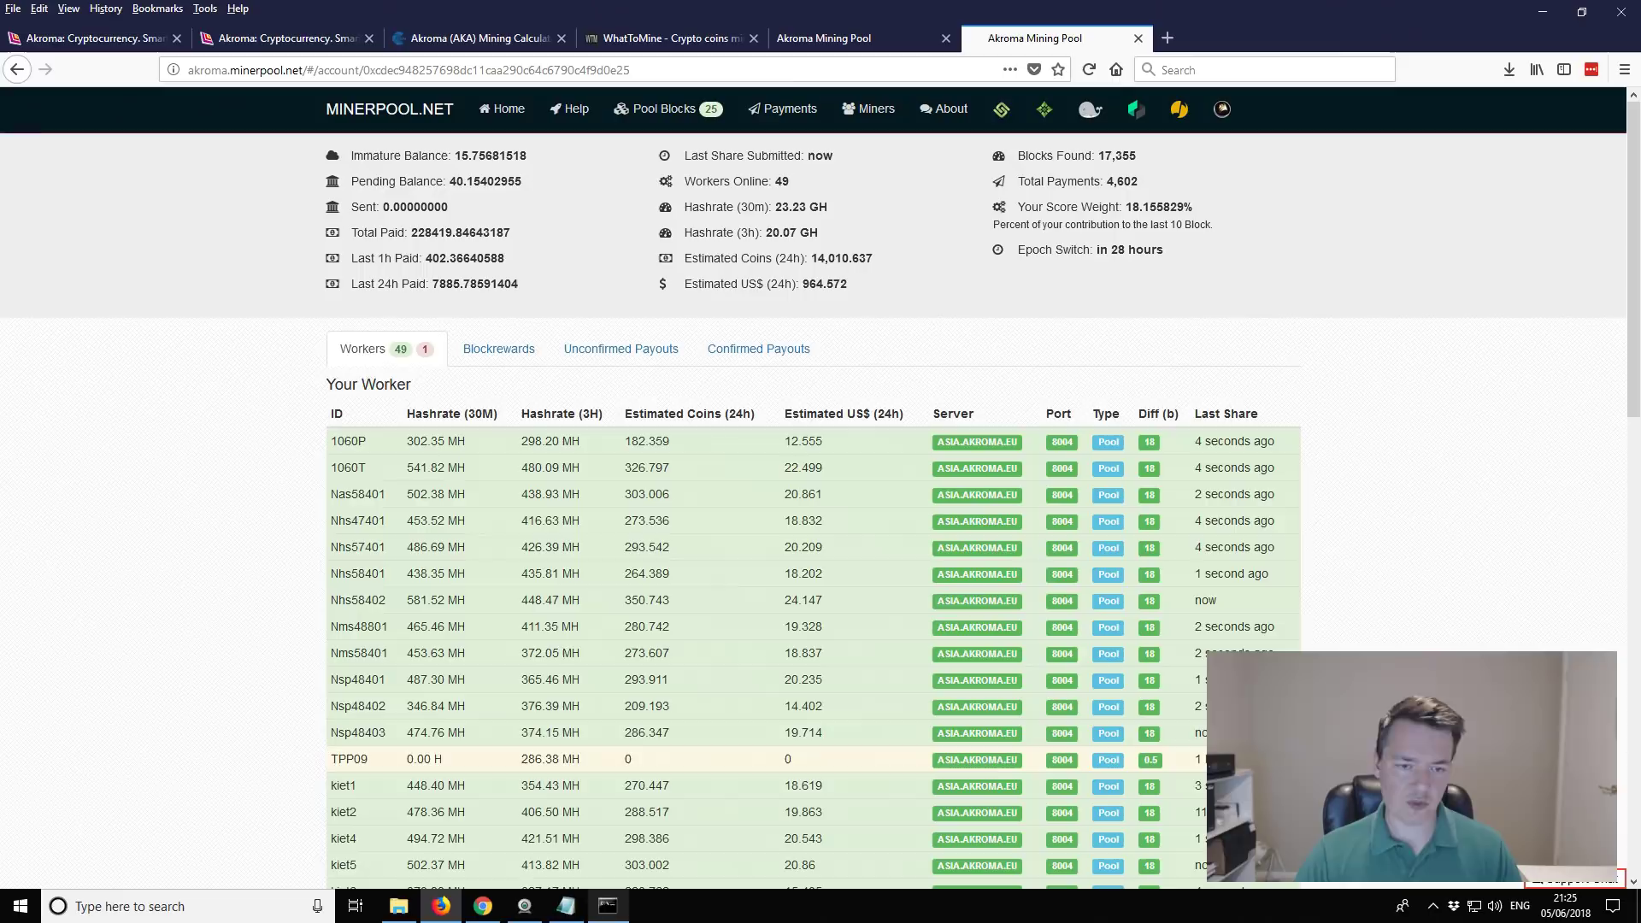
click(565, 913)
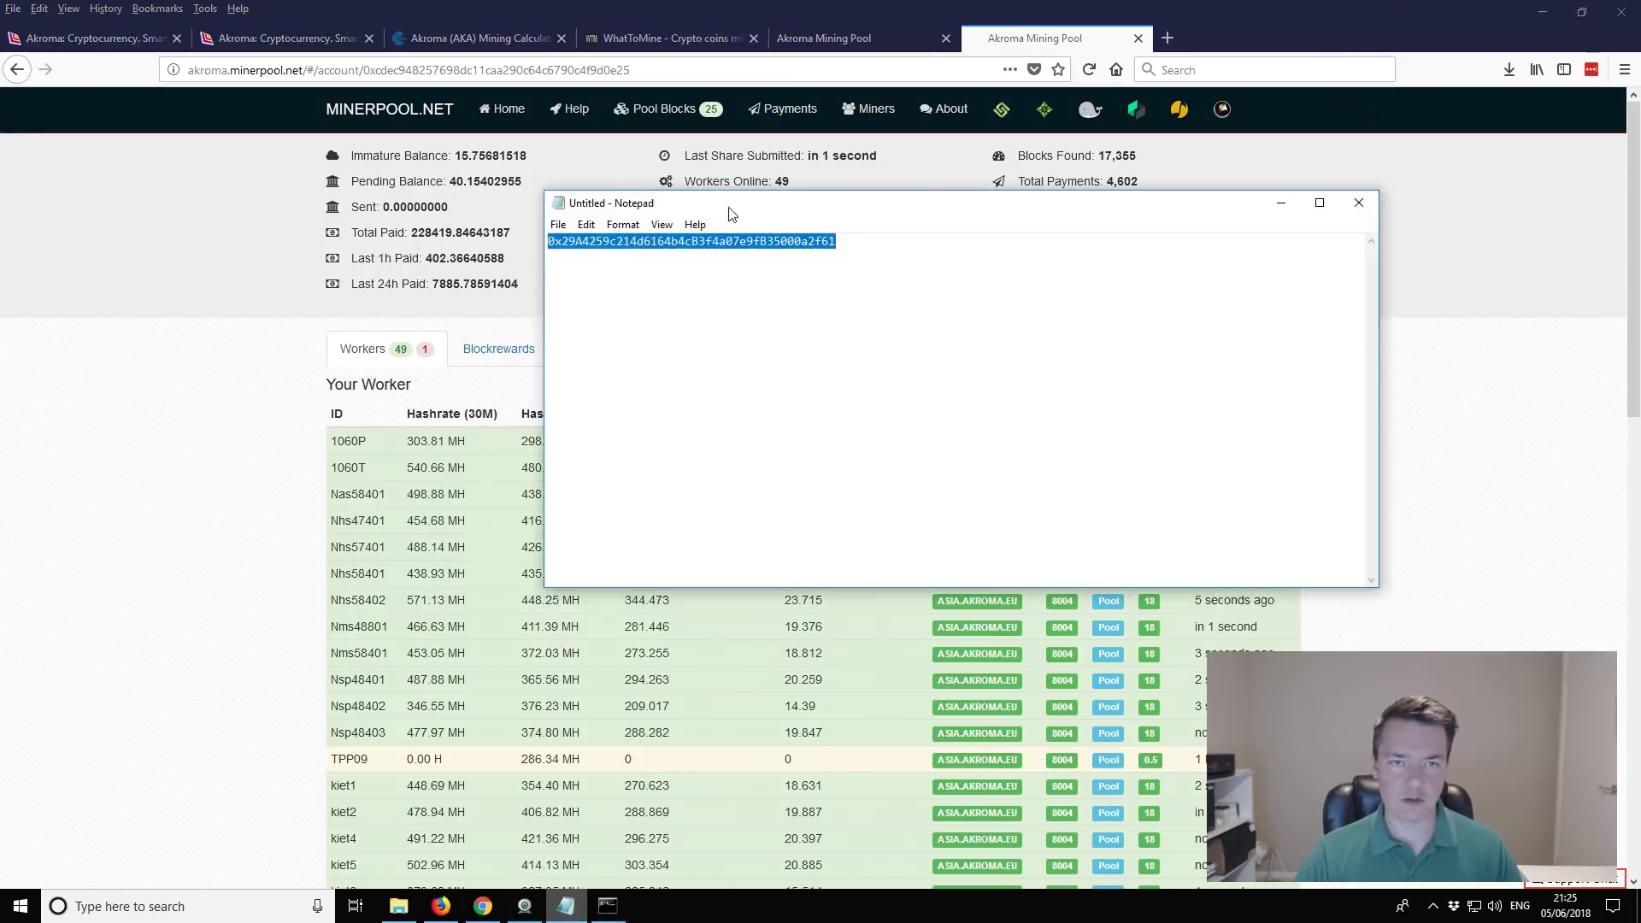
click(731, 241)
double_click(730, 241)
key(ctrl+c)
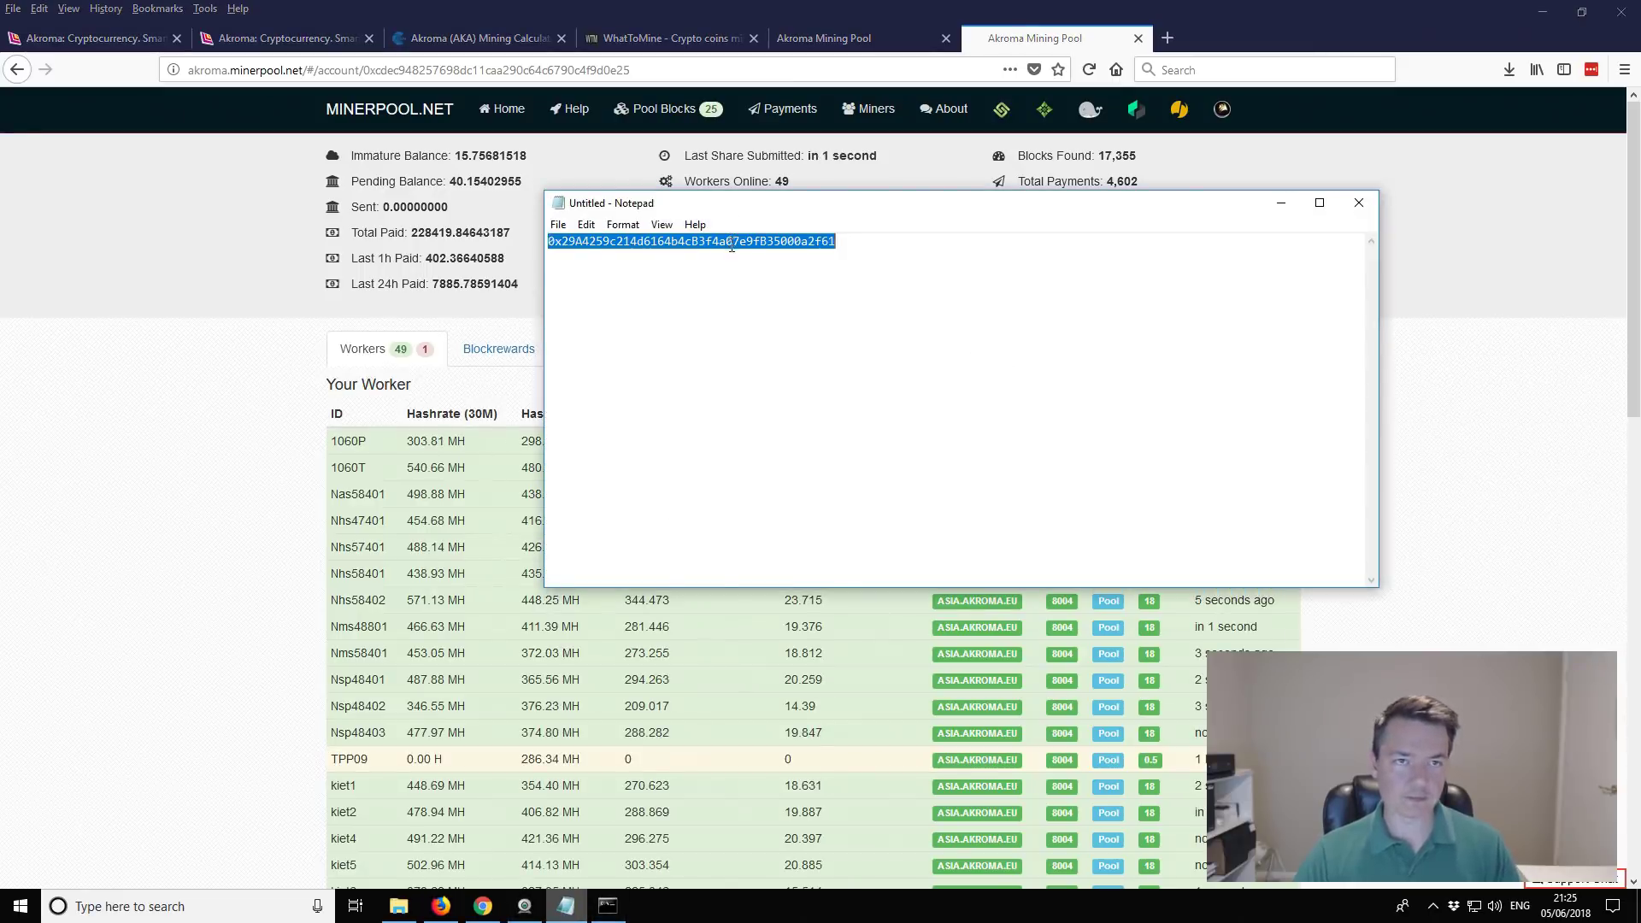
Step: Replace the account id in the URL with the pasted wallet address and load it
click(397, 71)
click(397, 72)
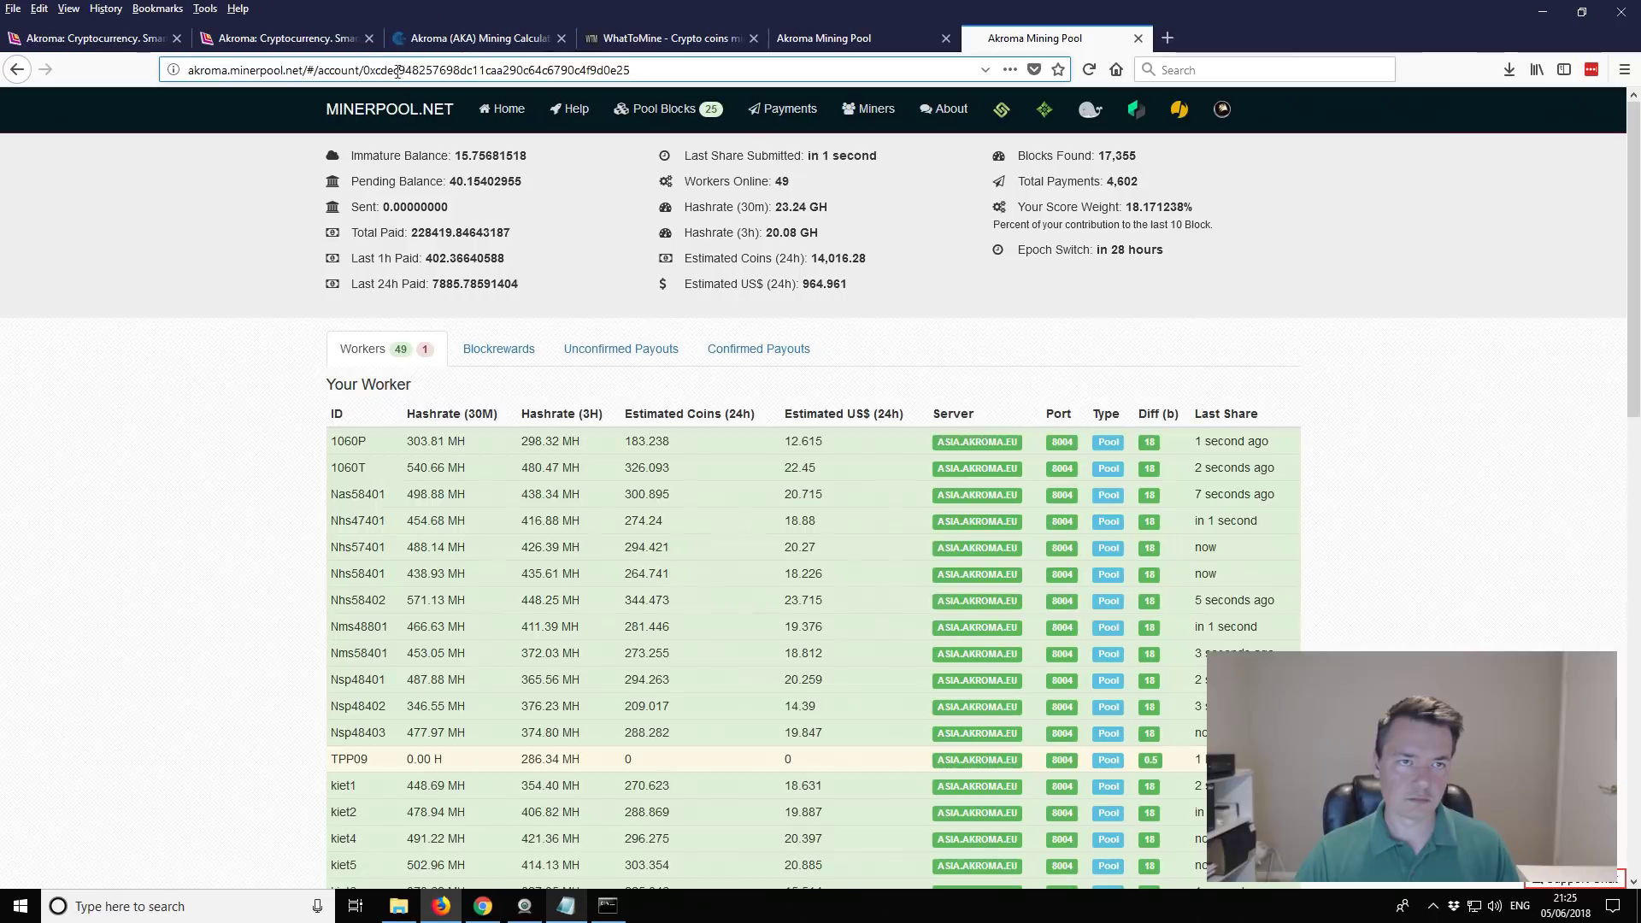
drag(359, 72, 711, 72)
key(BackSpace)
key(ctrl+v)
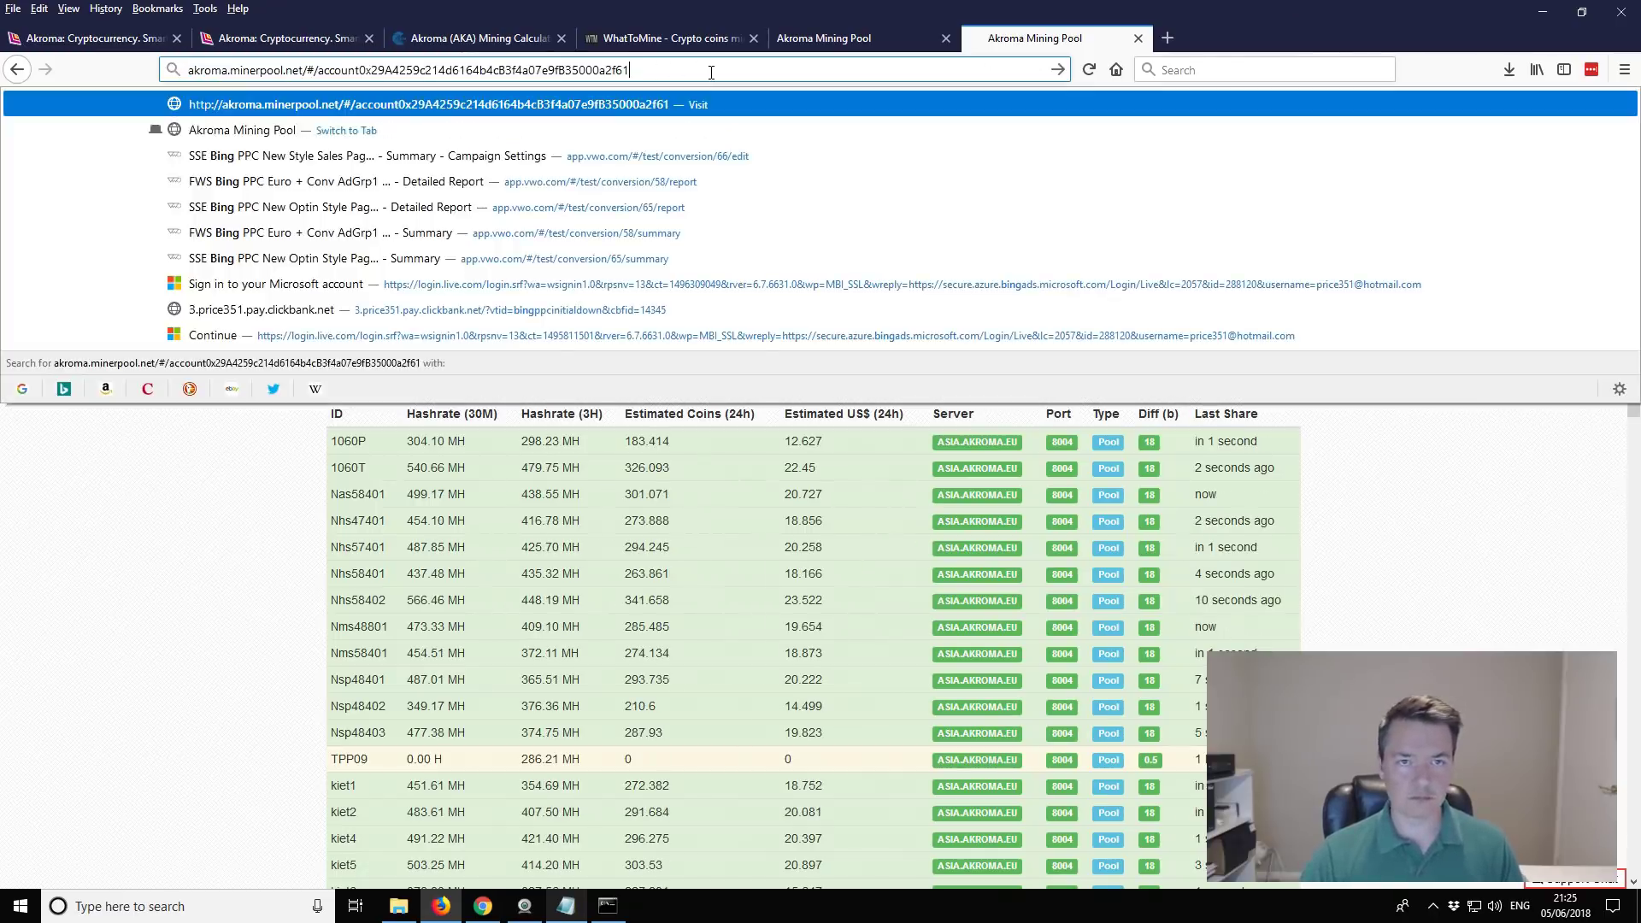
key(Escape)
key(Return)
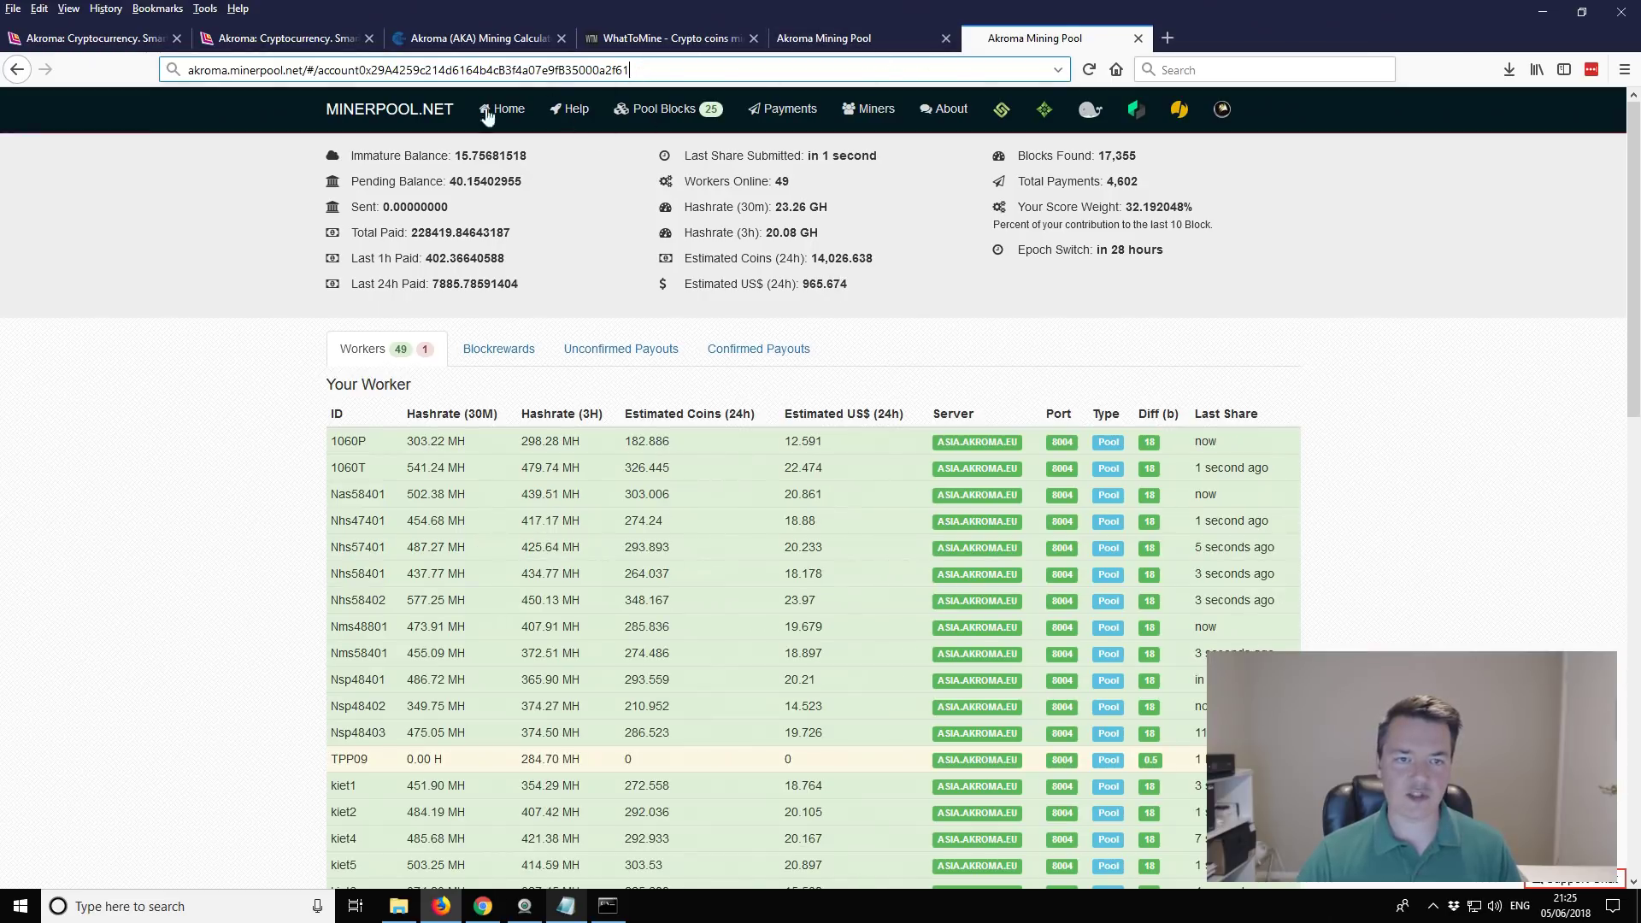
Step: Redo the URL edit so /#/account/ ends with the new wallet address, and load that page
click(358, 70)
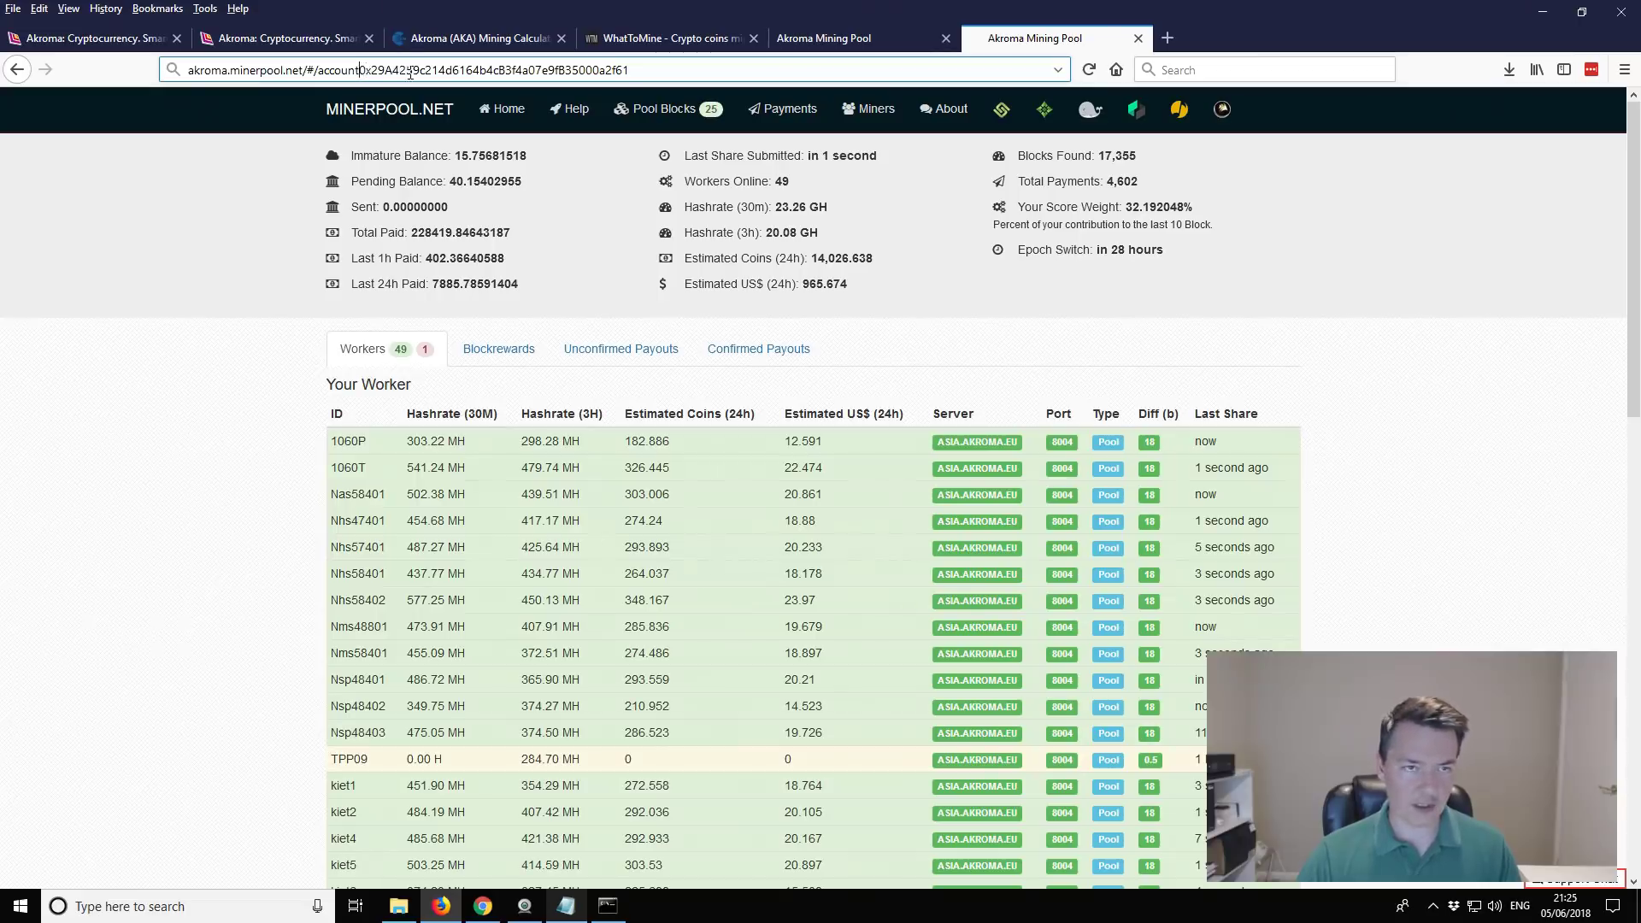
key(shift+End)
key(Delete)
key(ctrl+z)
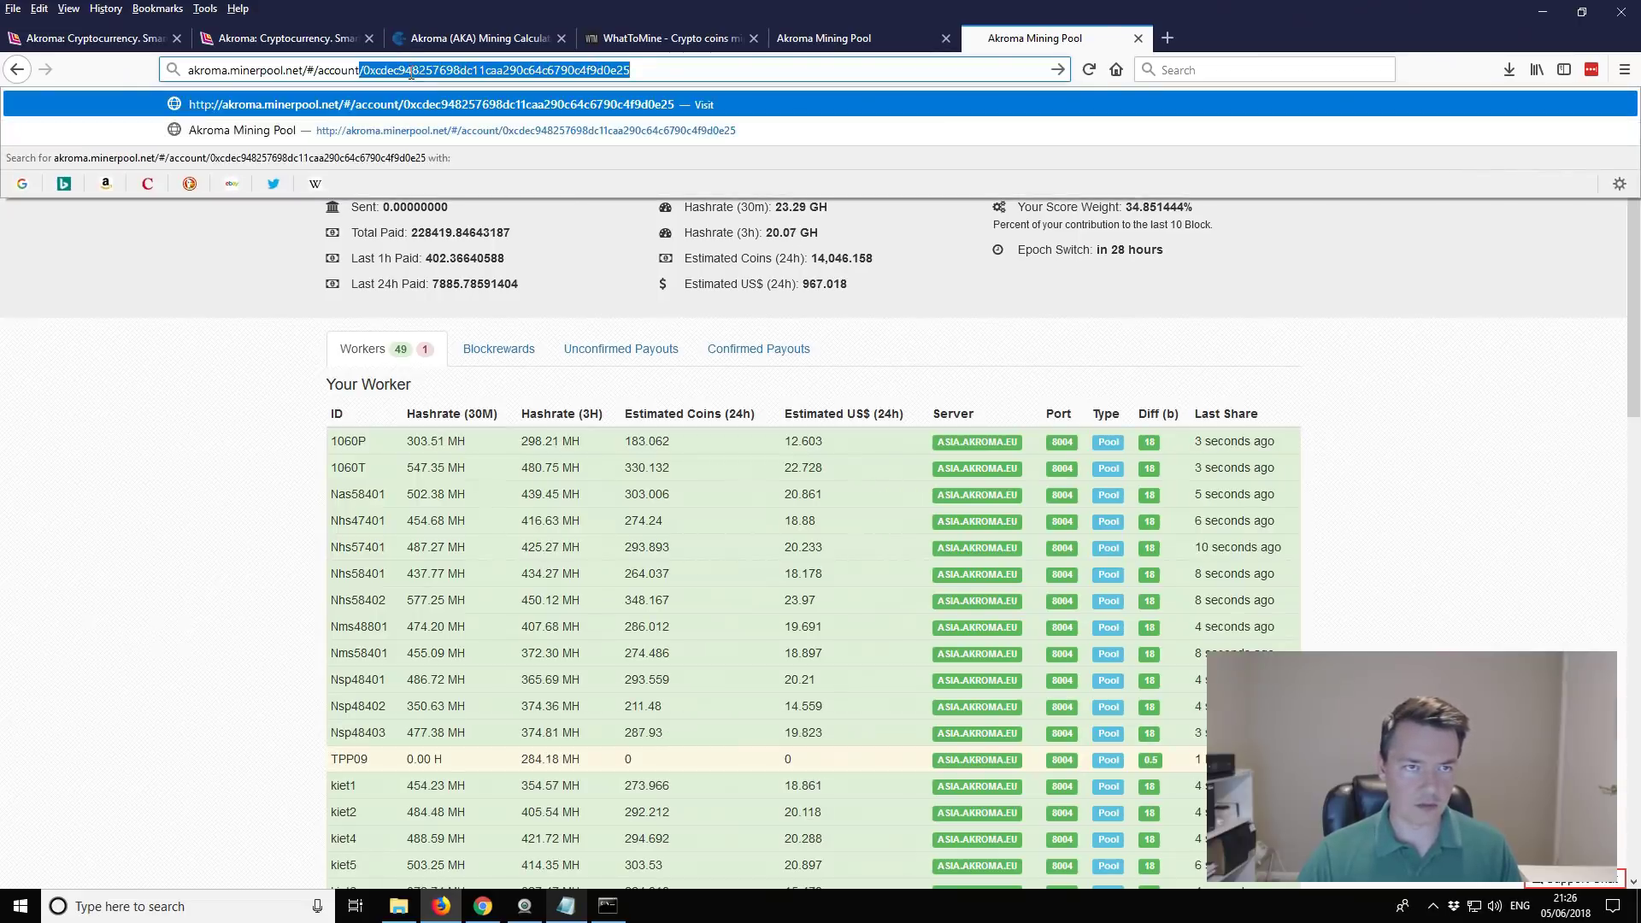
click(389, 71)
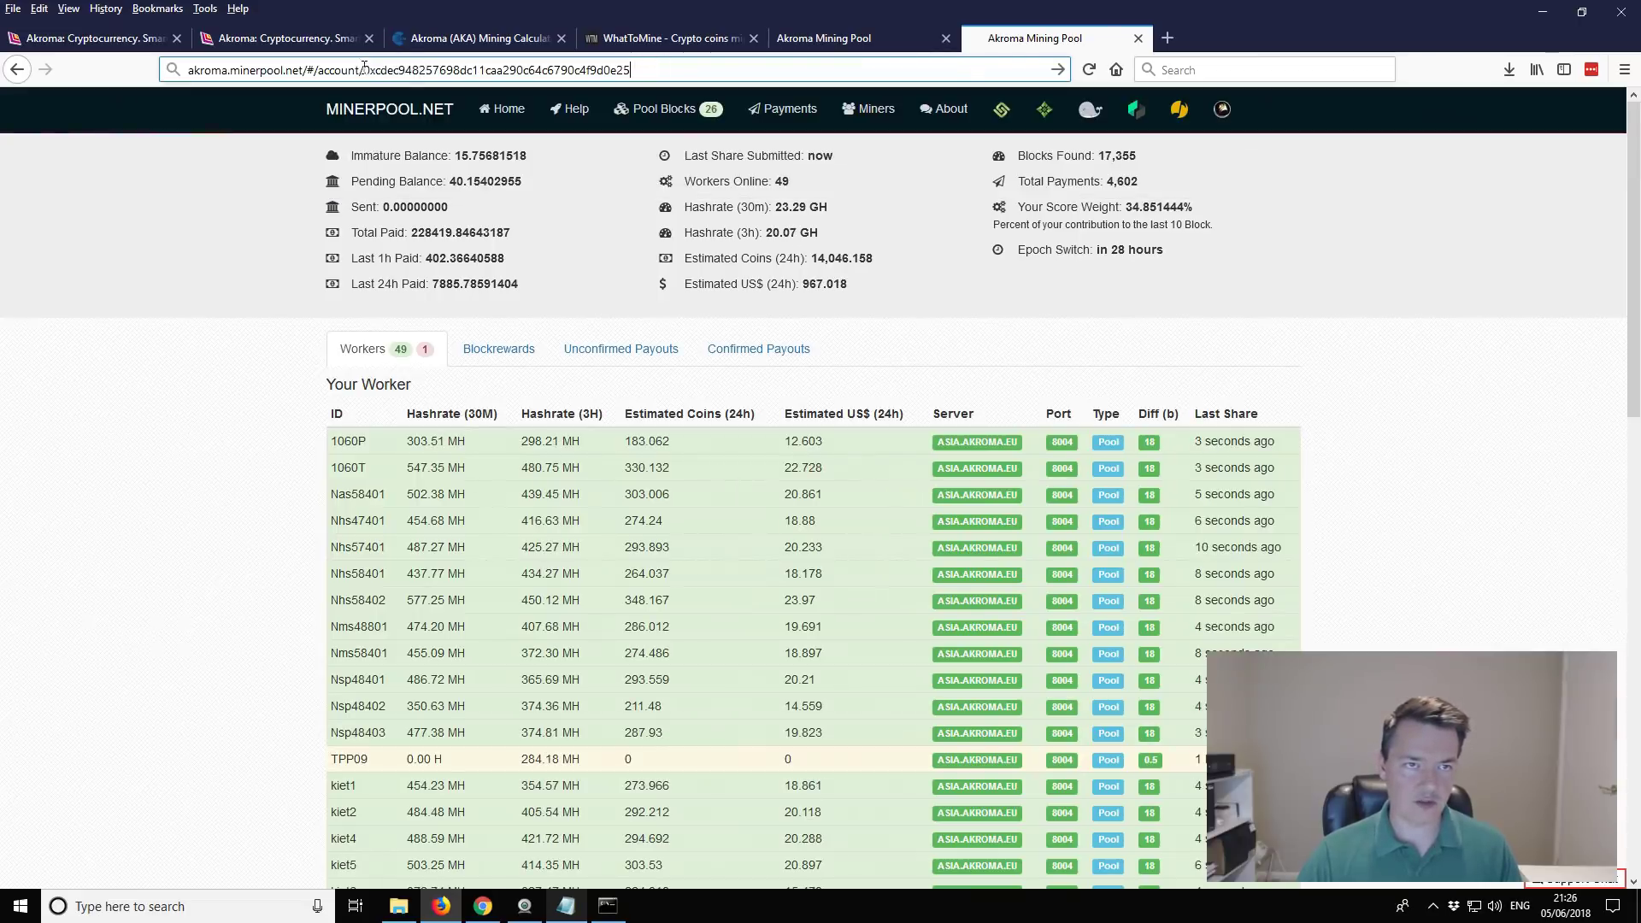
drag(365, 68, 632, 70)
key(Delete)
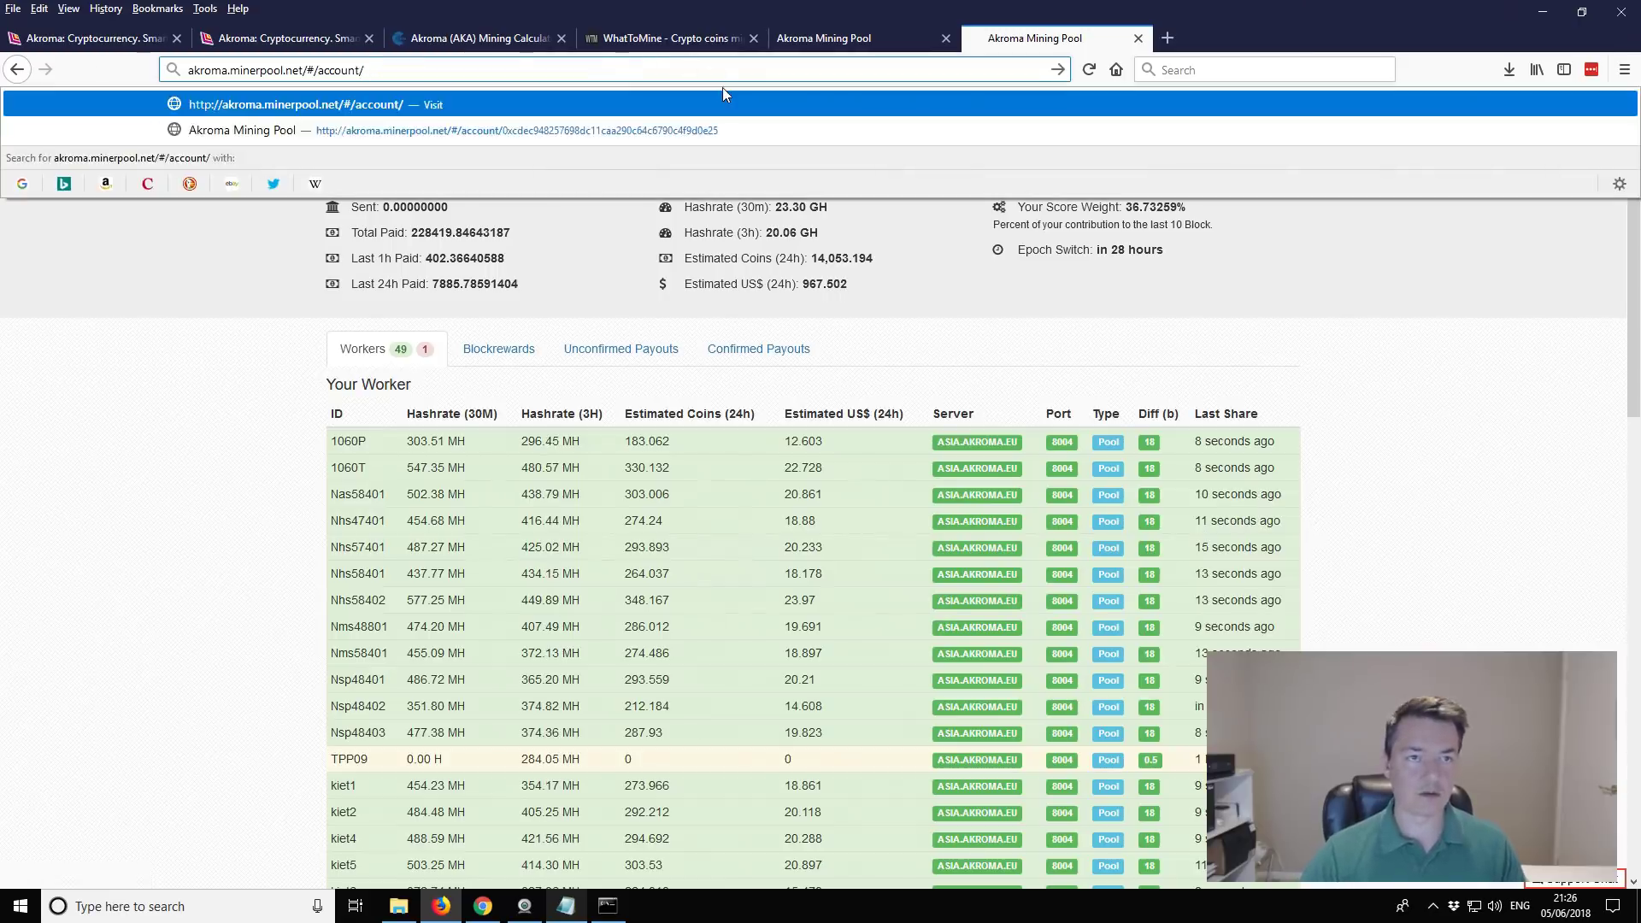
text(0x29A4259c214d6164b4cB3f4a07e9fB35000a2f61)
key(Escape)
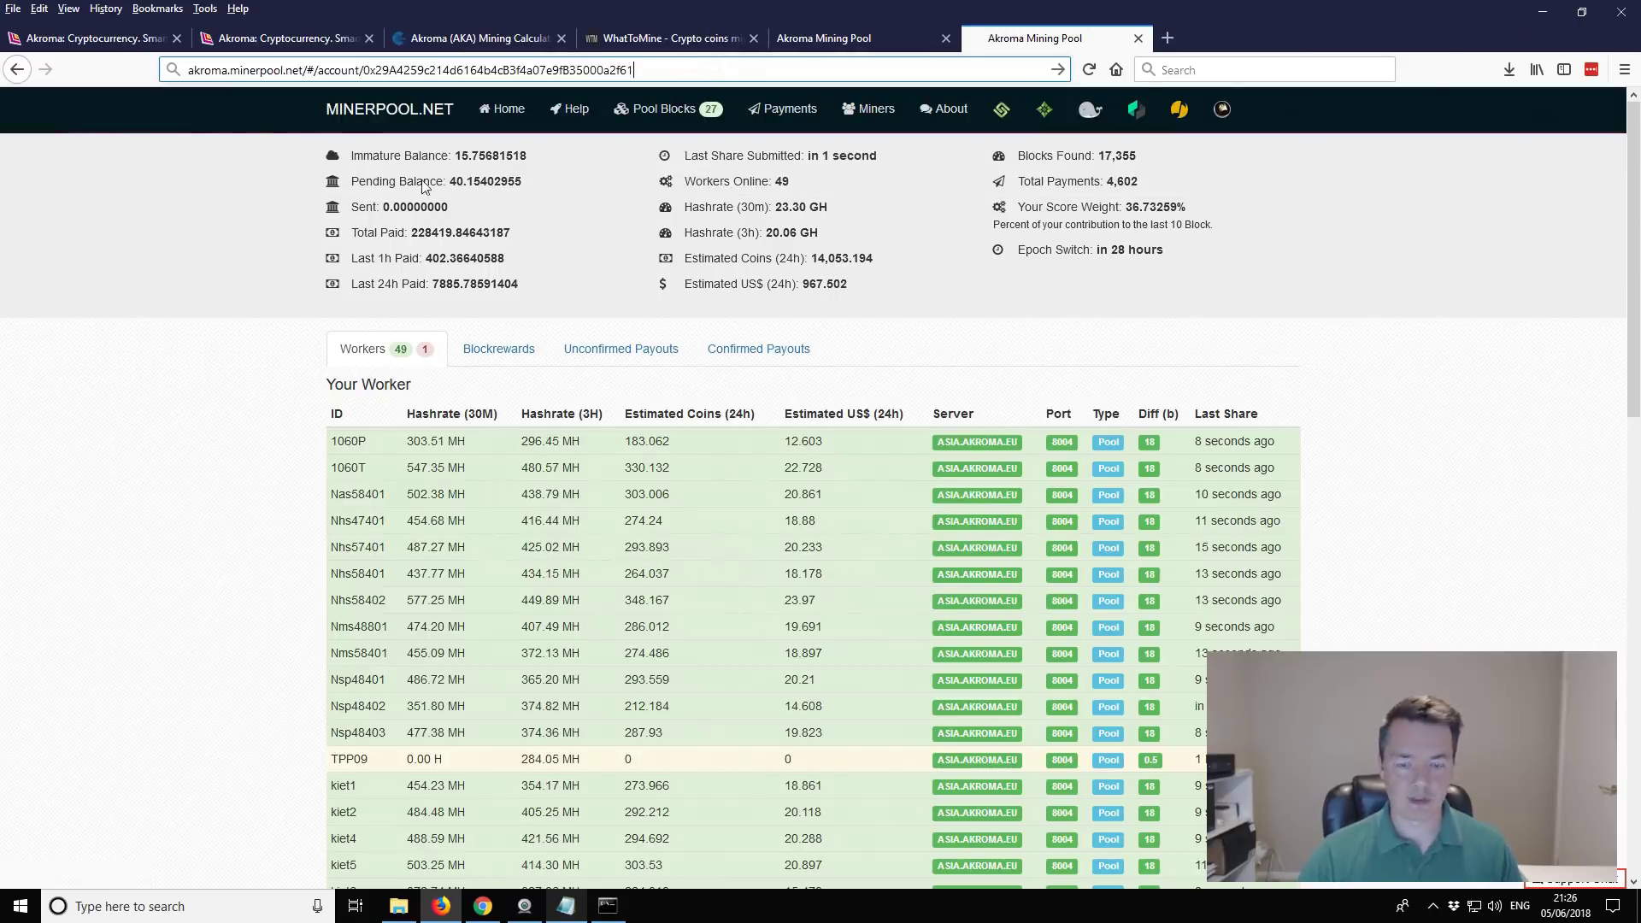
key(Return)
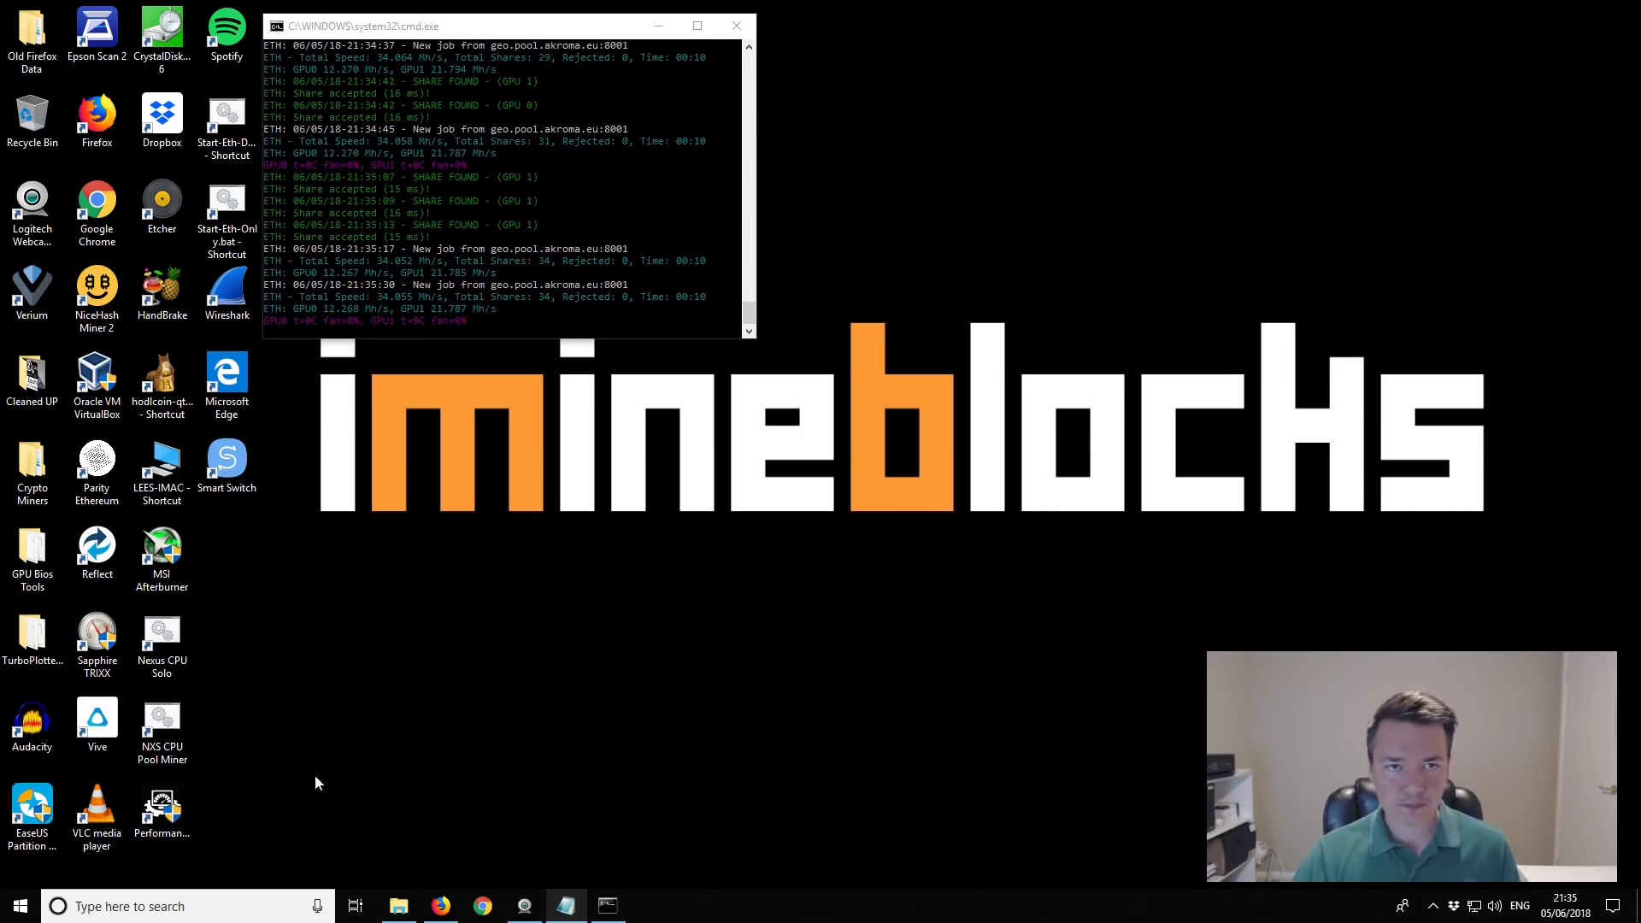
Step: Return to the account page and check worker1: 43.38 MH, 26.066 estimated coins per 24h
click(440, 906)
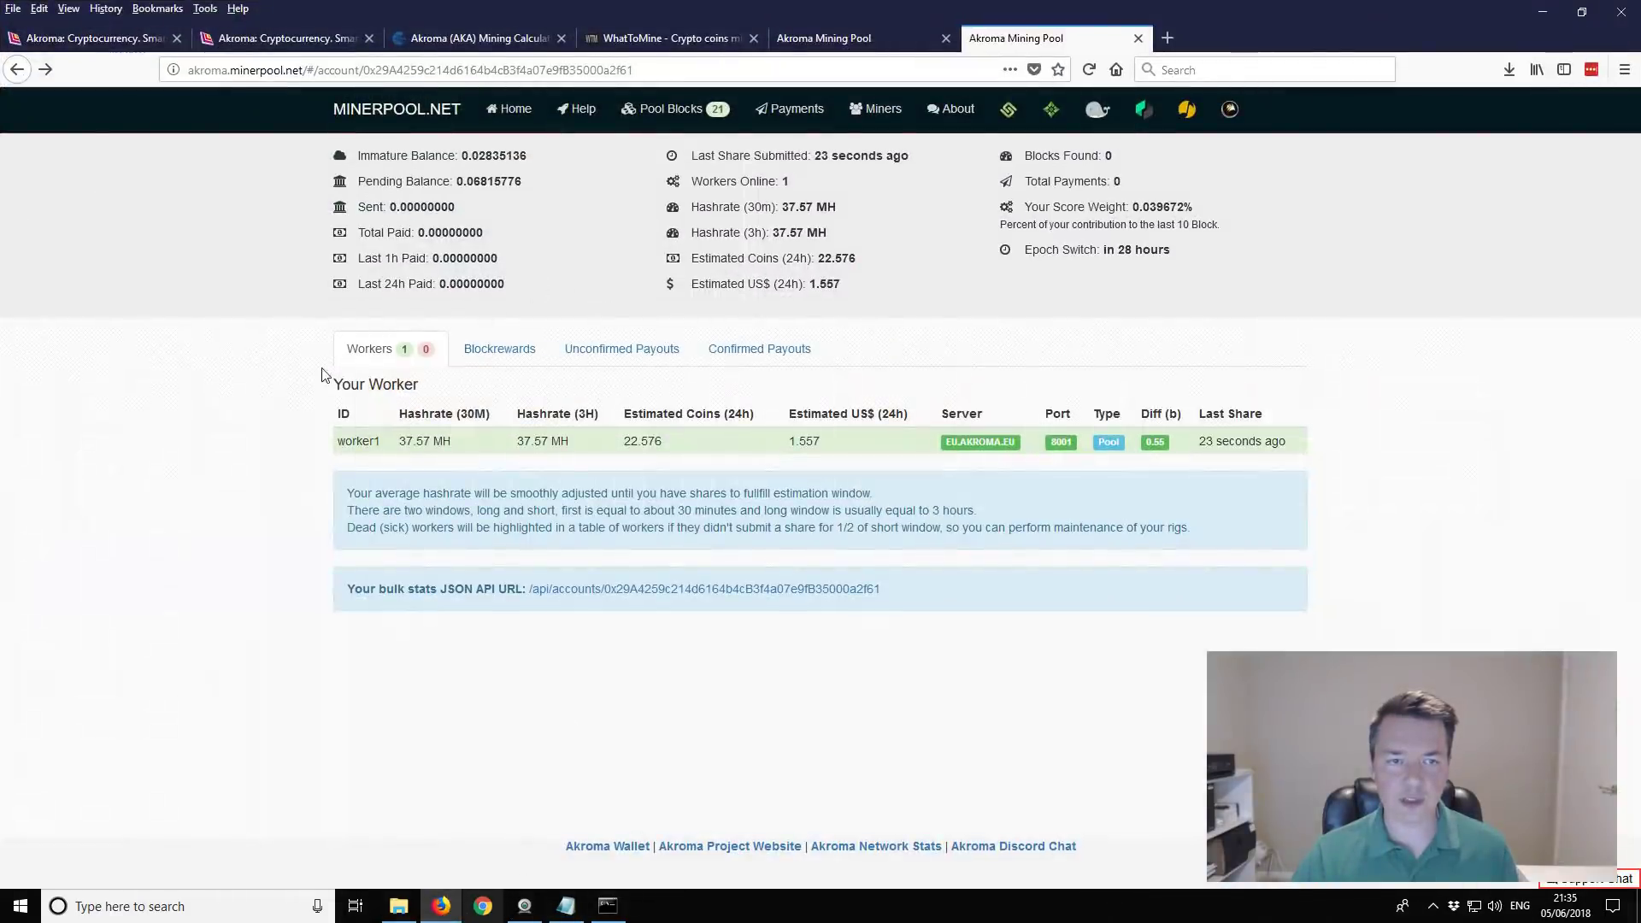
double_click(382, 451)
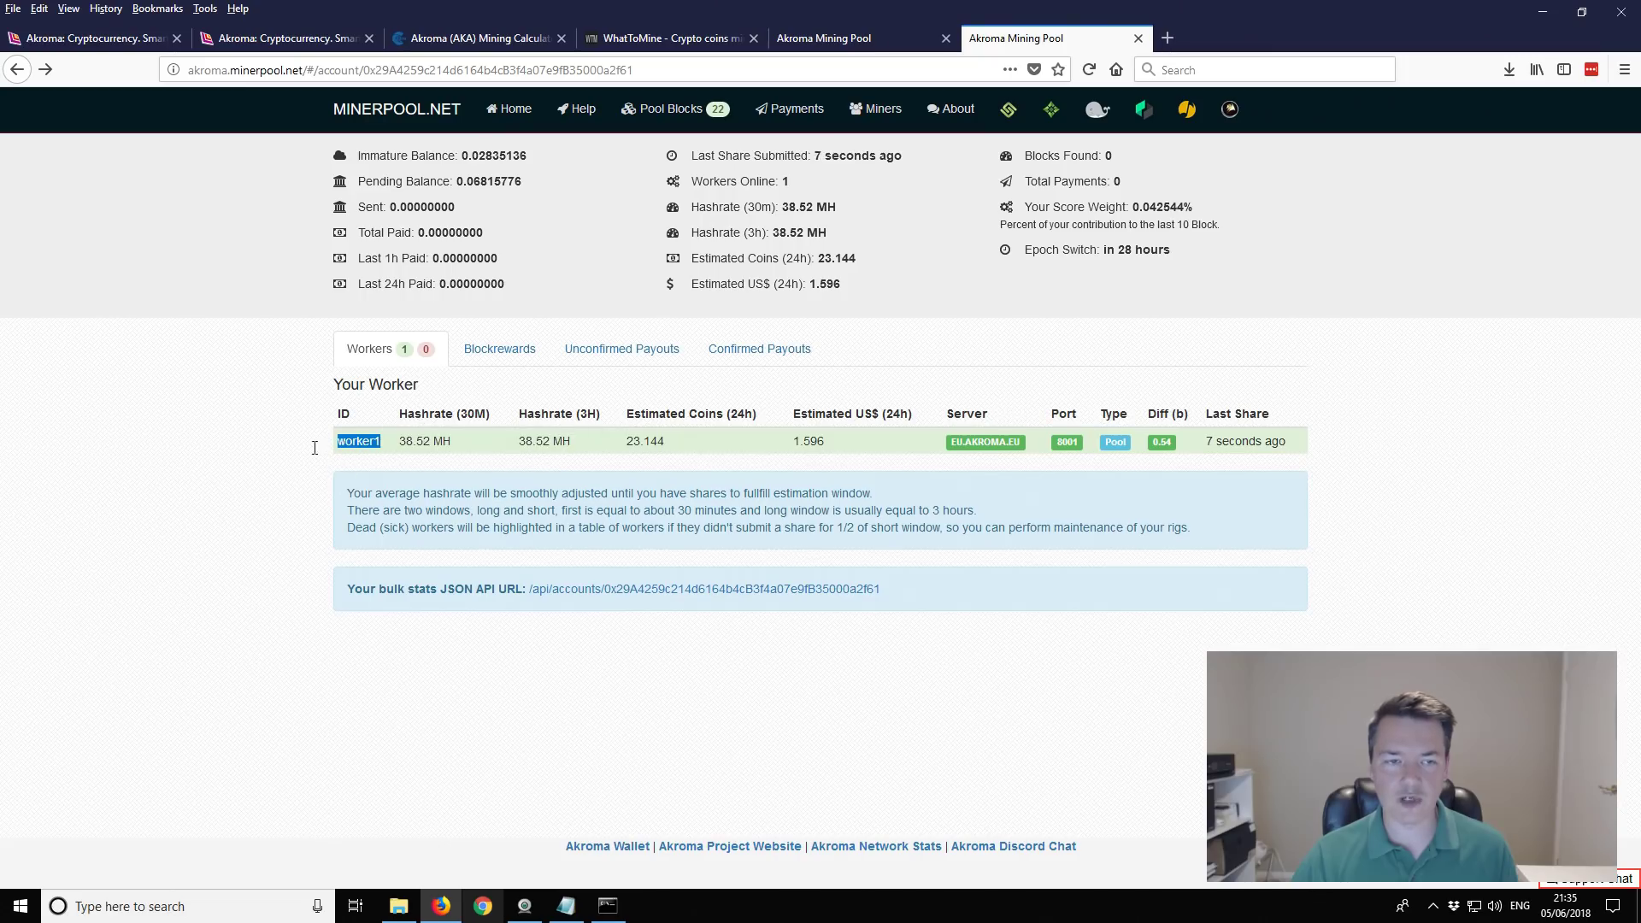
click(228, 470)
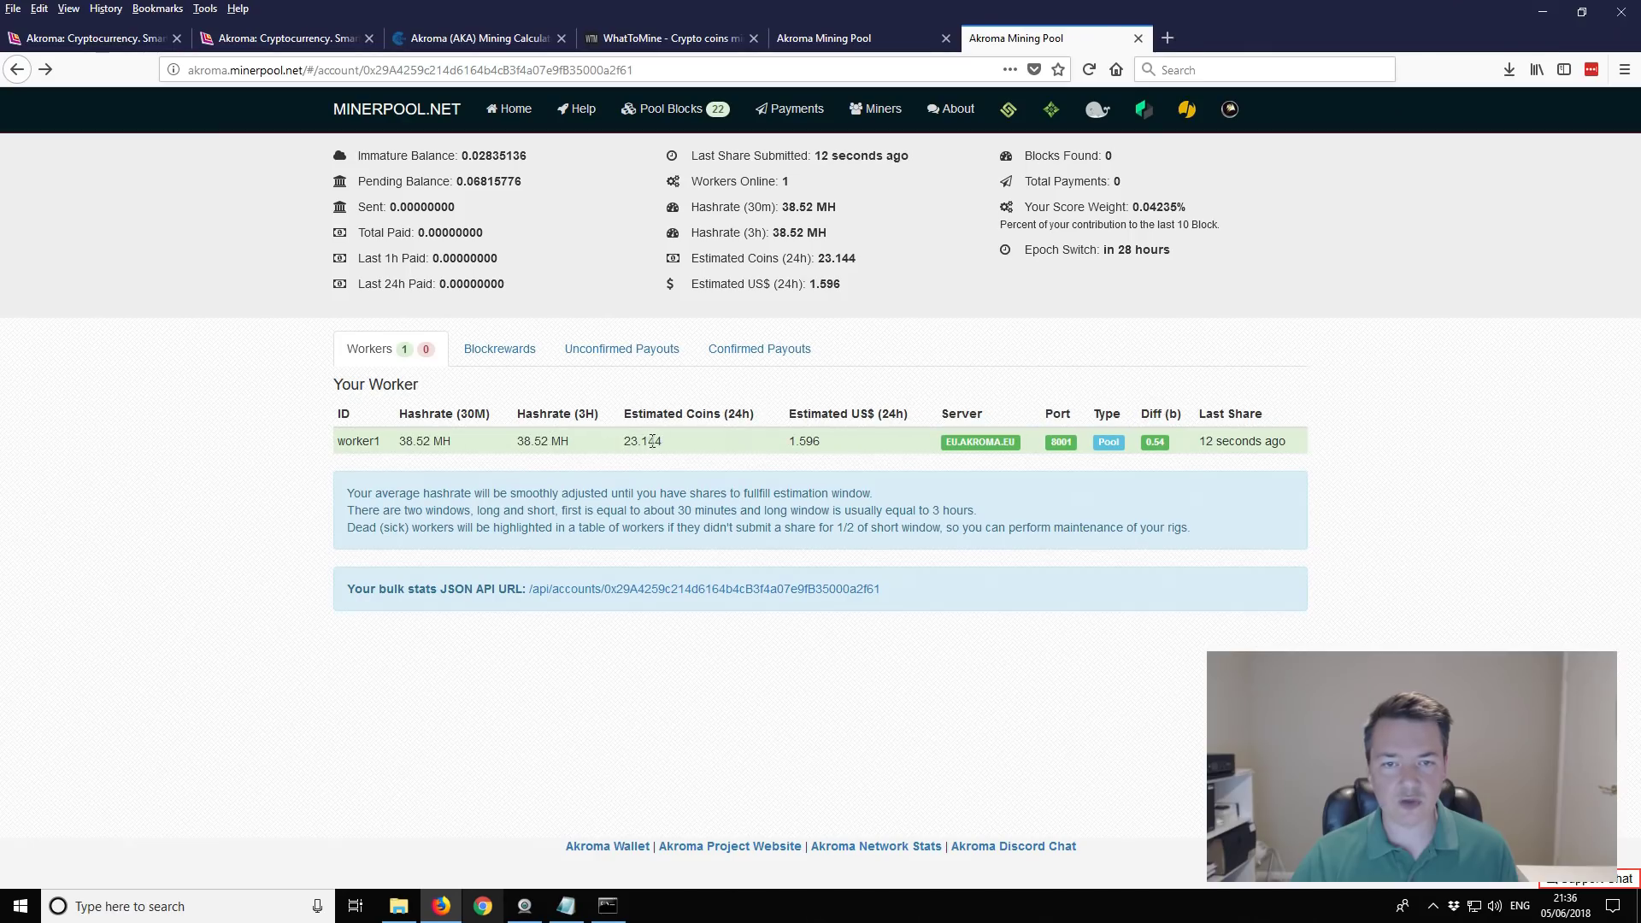
click(832, 439)
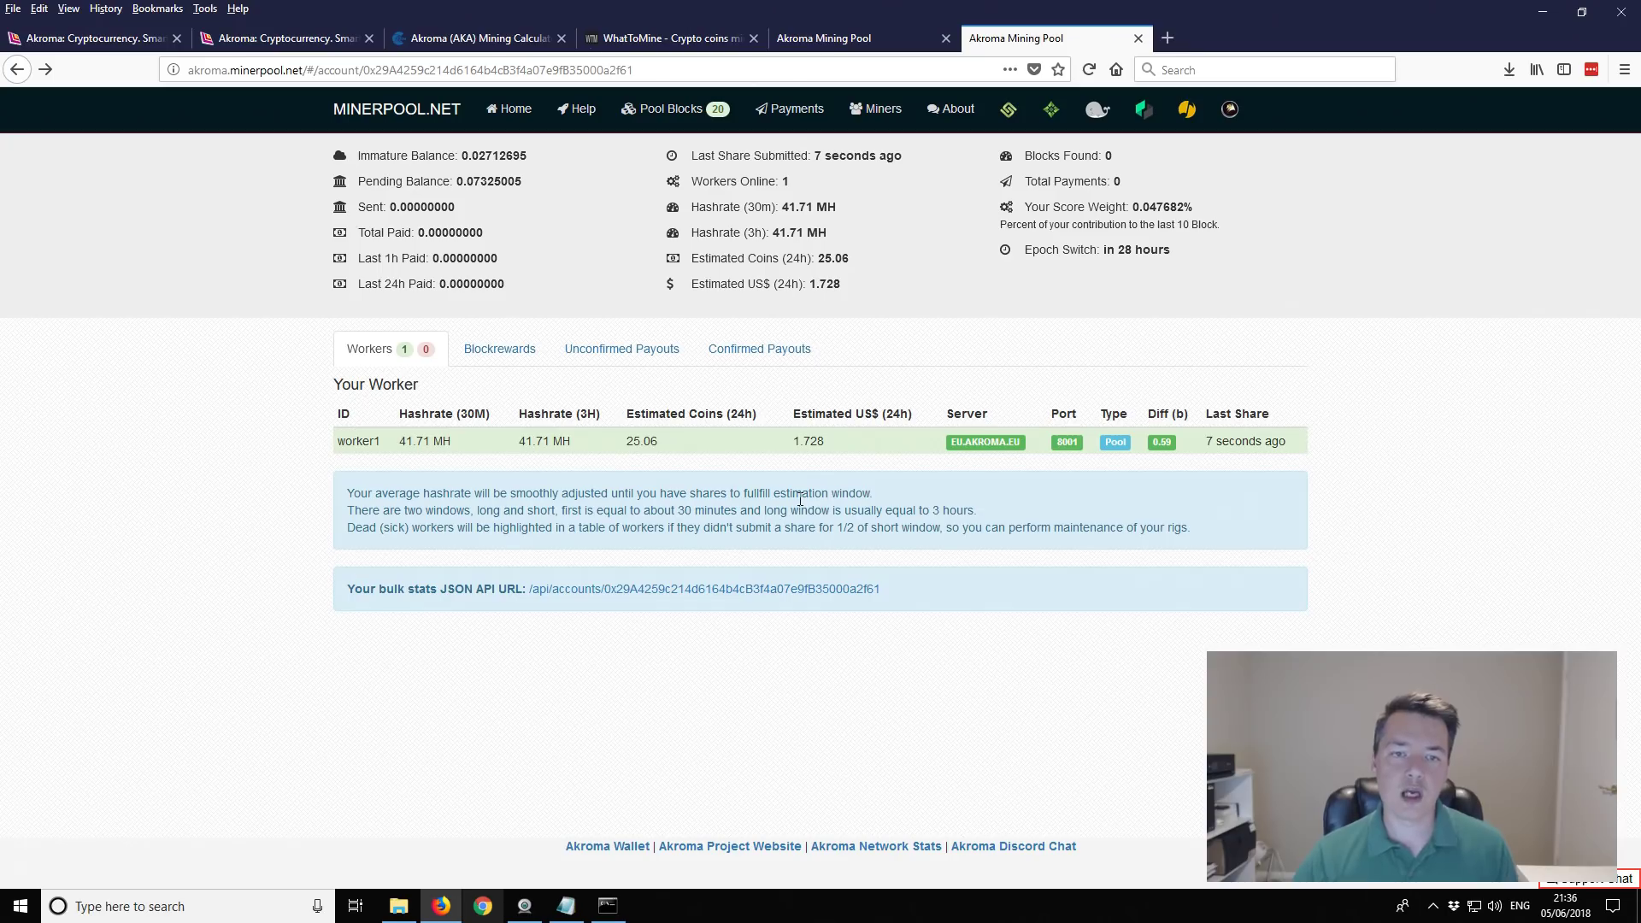
drag(658, 441, 623, 446)
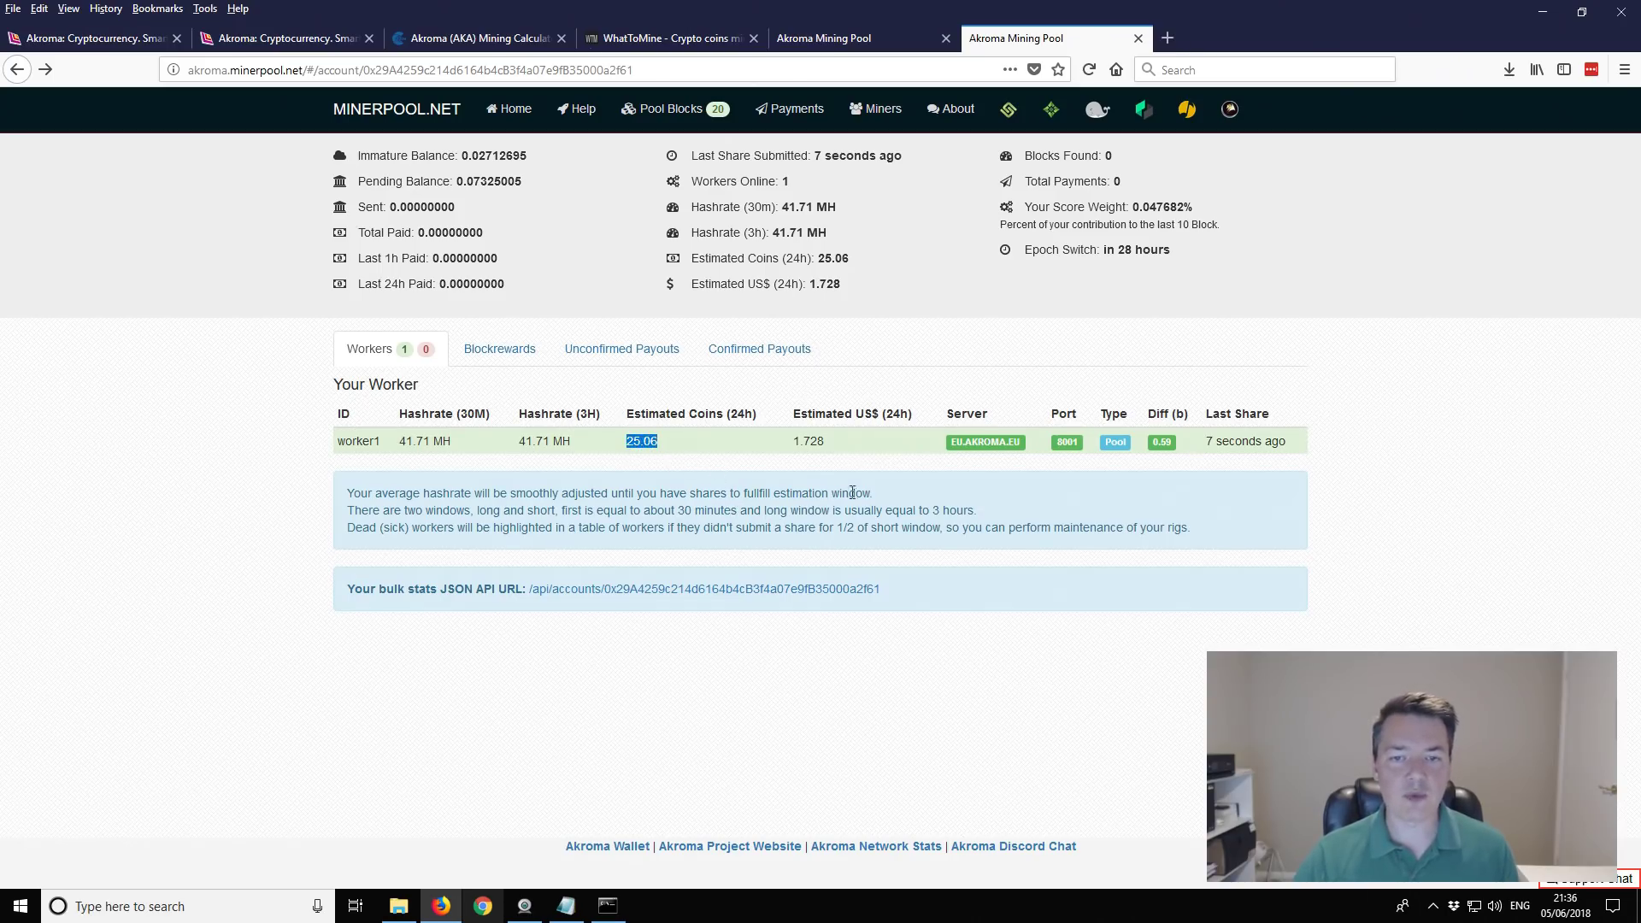
click(989, 510)
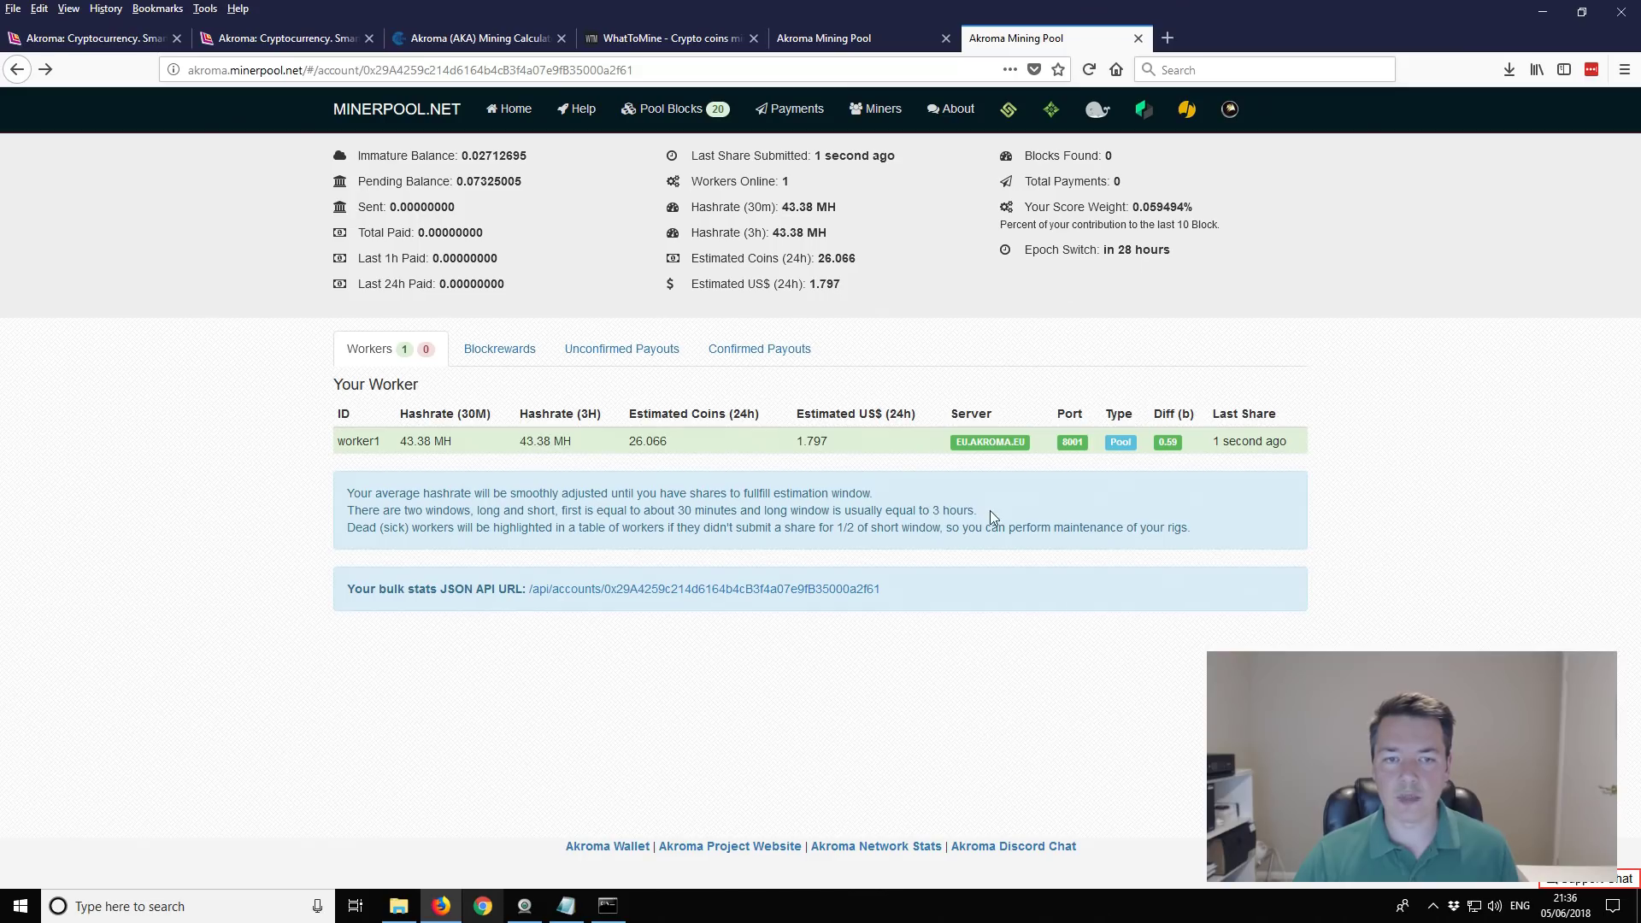